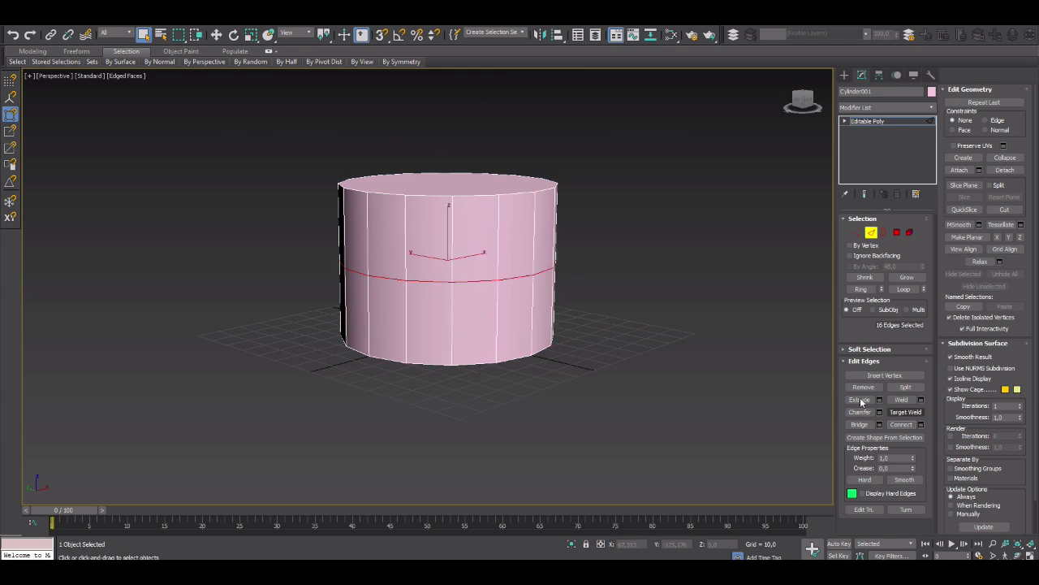
Chamfer the cylinder's middle edge loop
key(w)
click(880, 412)
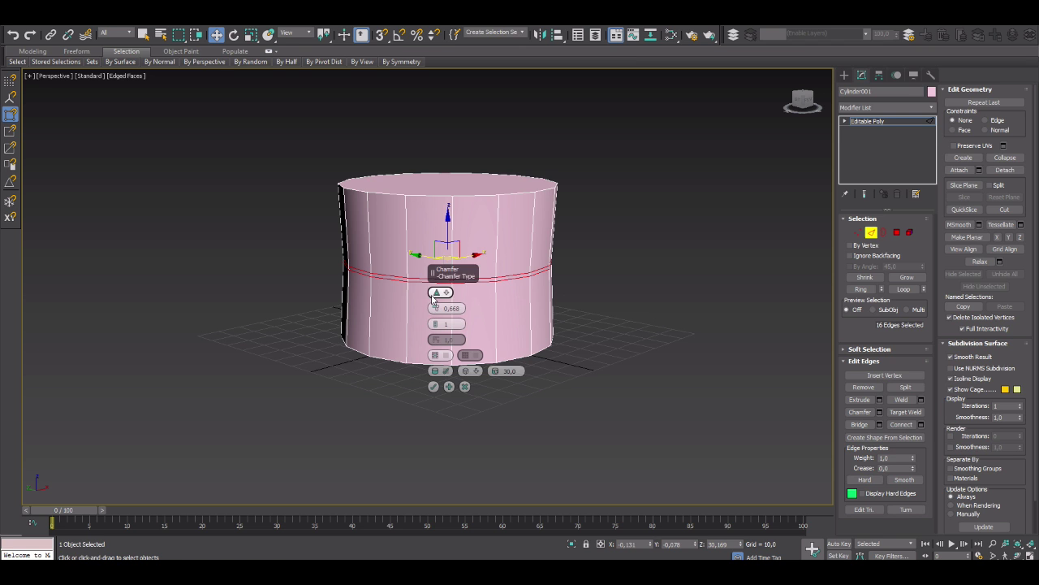
click(433, 386)
Extrude the chamfered middle band of polygons inward by about -2.02 to form the groove
key(4)
key(alt+w)
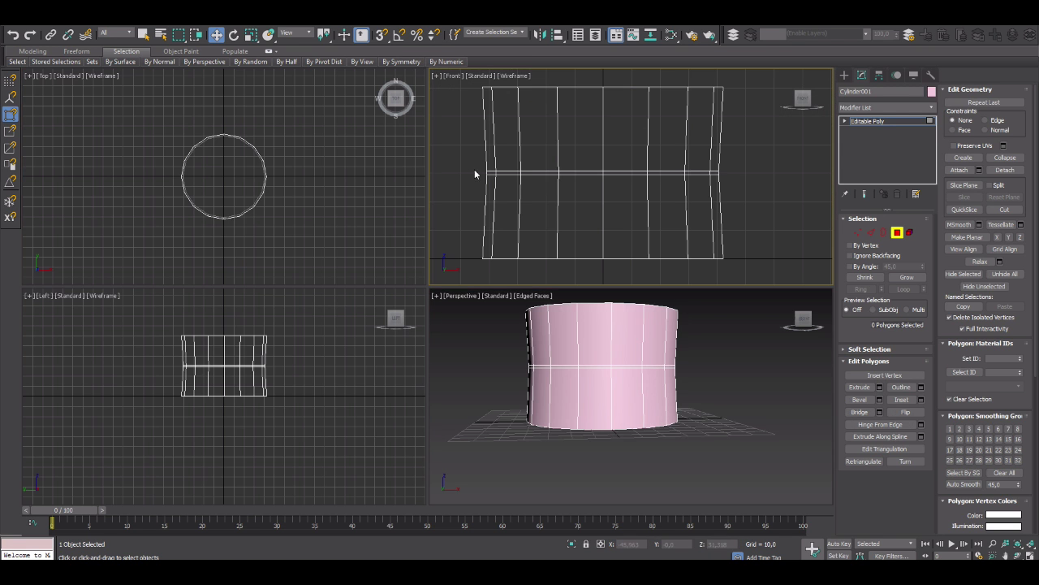
drag(474, 170, 739, 177)
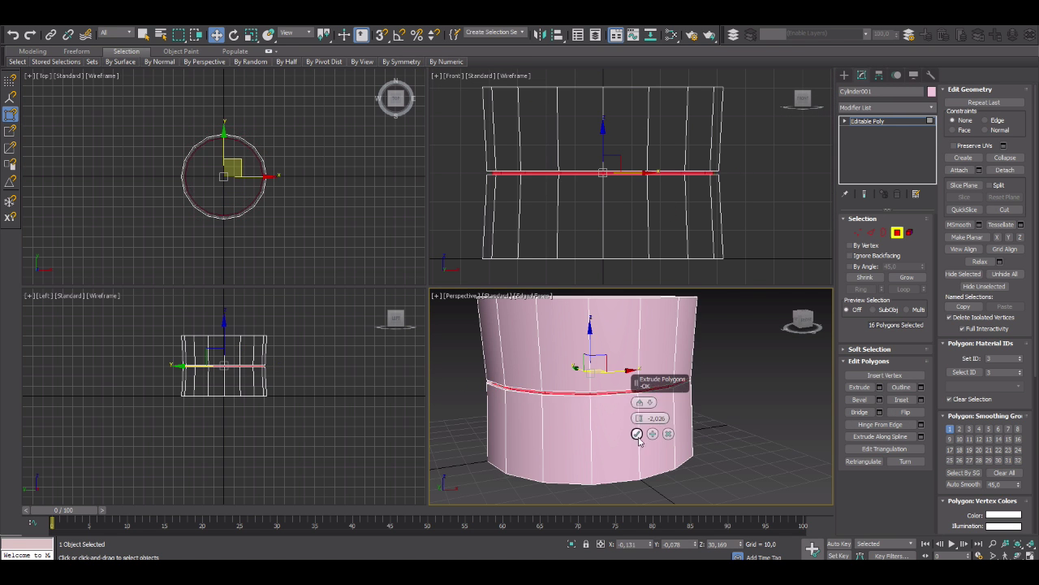
click(636, 434)
right_click(674, 372)
click(712, 354)
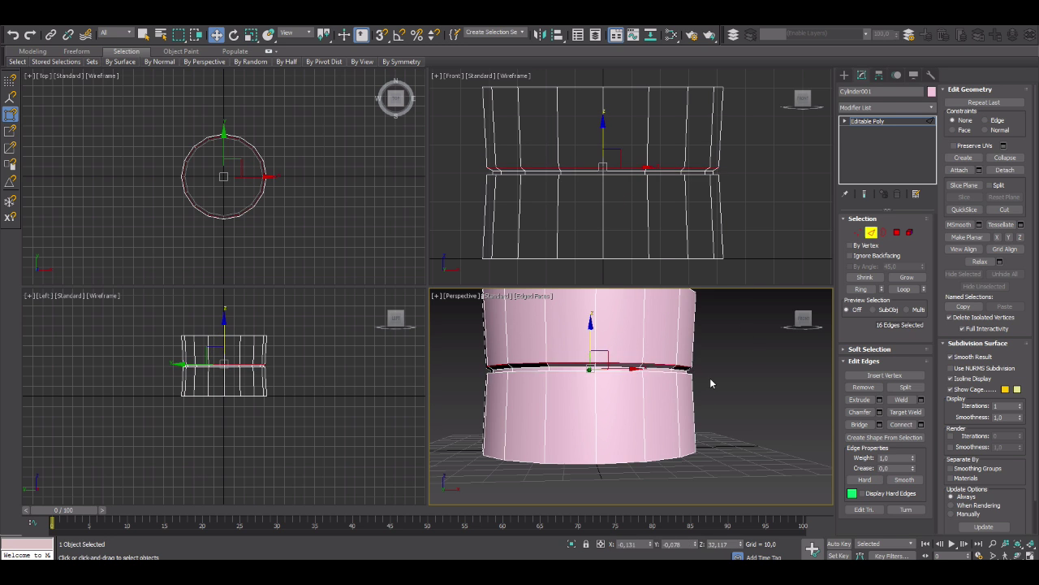
key(alt+w)
click(864, 163)
Draw a 14-sided cutter cylinder in the Front view
key(alt+w)
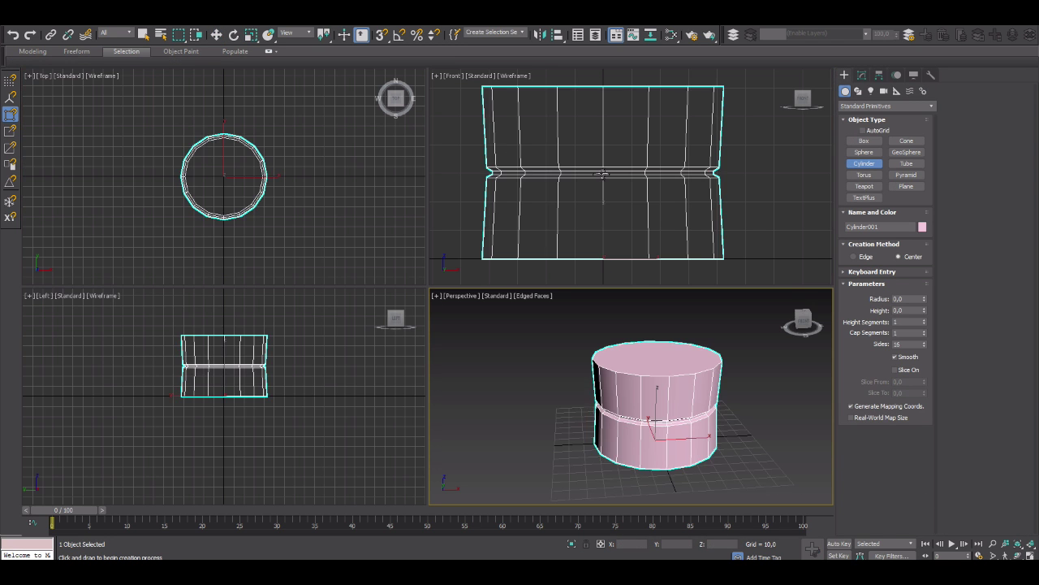
drag(602, 172, 645, 172)
click(312, 341)
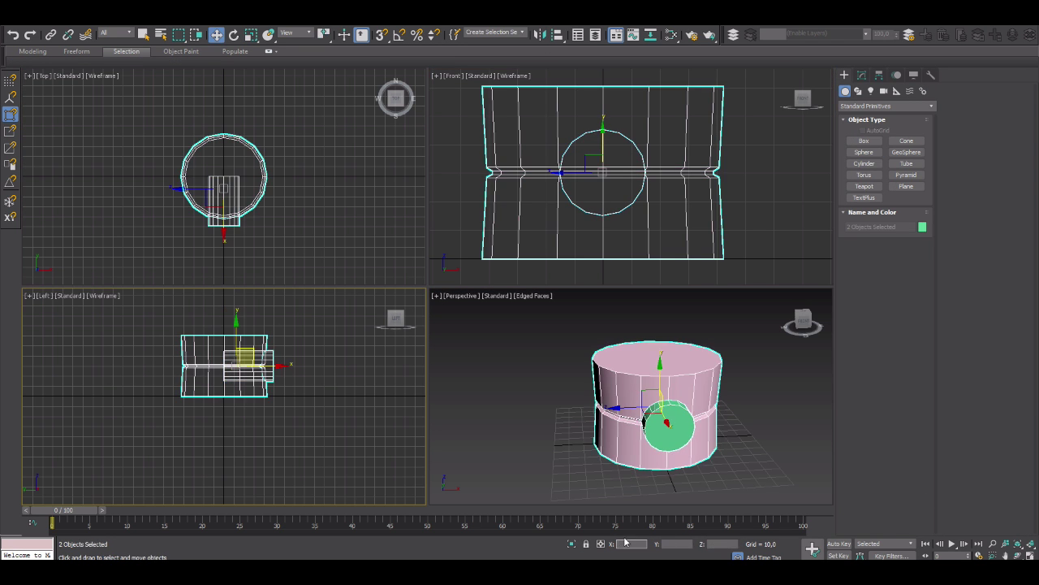
key(w)
key(alt+w)
scroll(328, 250, up, 5)
scroll(365, 338, down, 4)
click(861, 74)
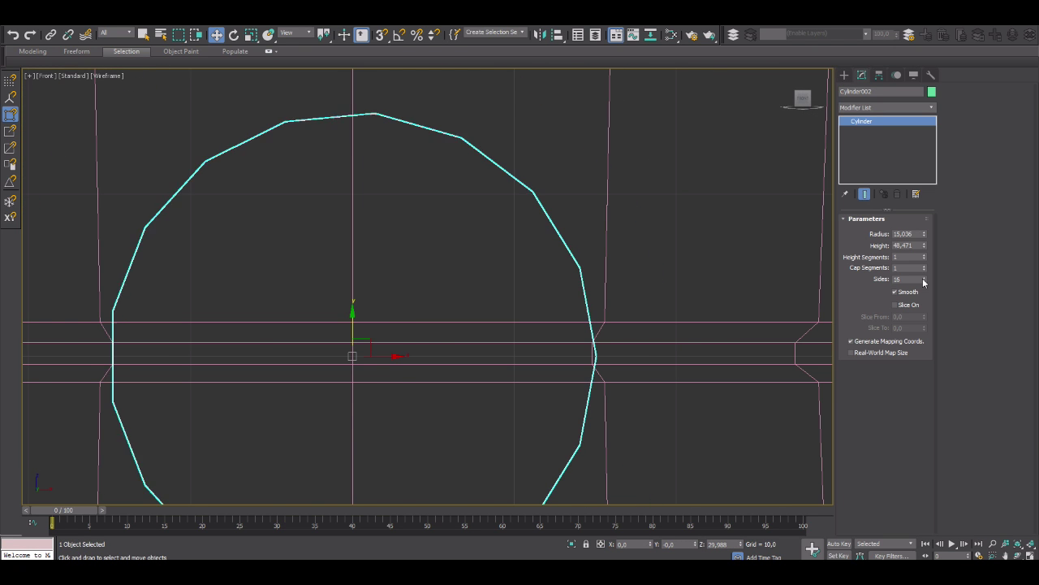
scroll(495, 279, down, 2)
Rotate the cutter cylinder horizontal, with Z rotation 0 and Y rotation 15
drag(386, 293, 400, 294)
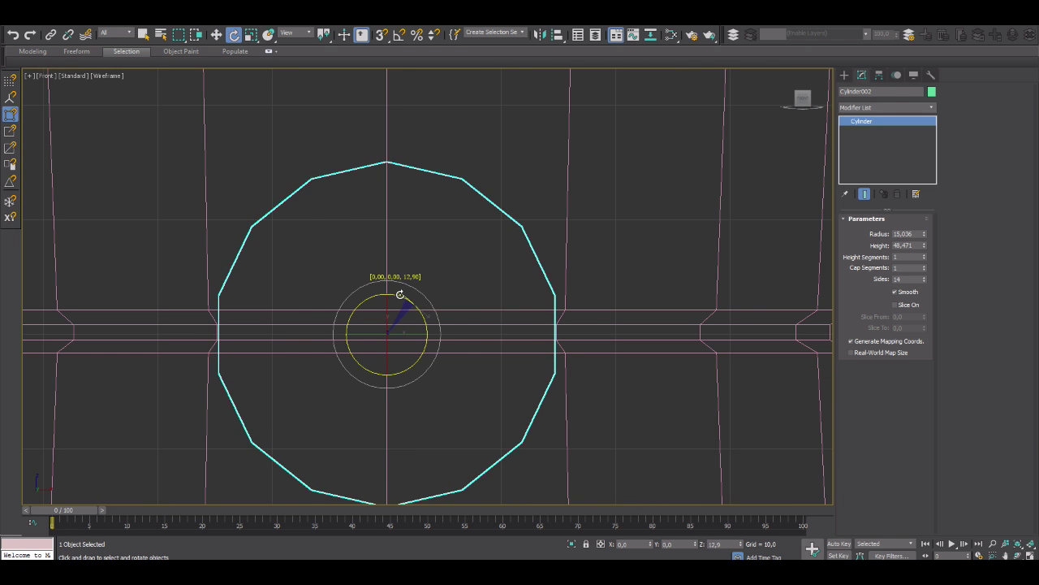
text(90)
key(Return)
click(674, 543)
text(15)
key(Return)
scroll(533, 304, up, 5)
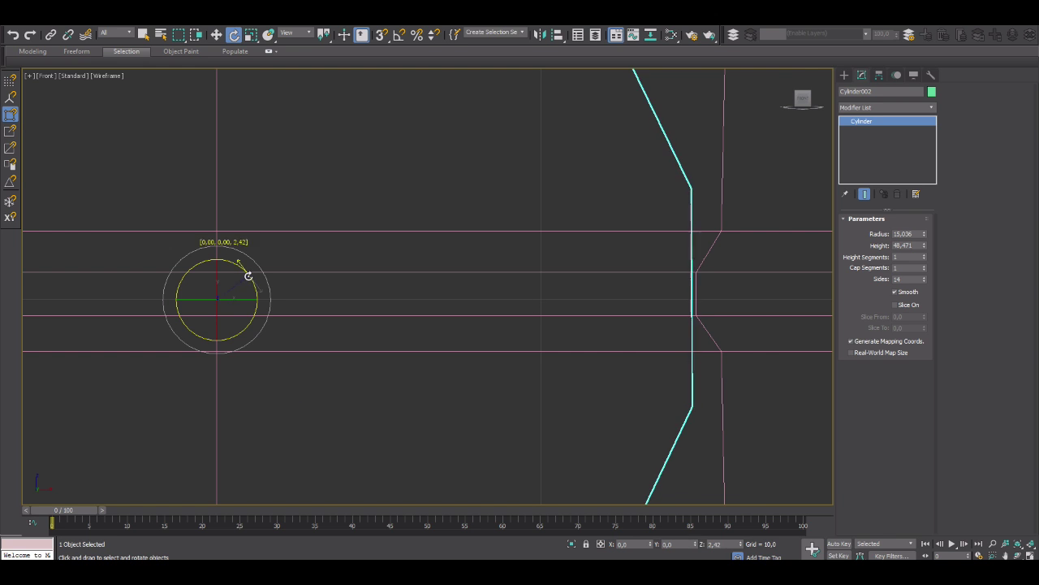
scroll(247, 276, up, 2)
scroll(53, 323, down, 3)
scroll(541, 326, down, 3)
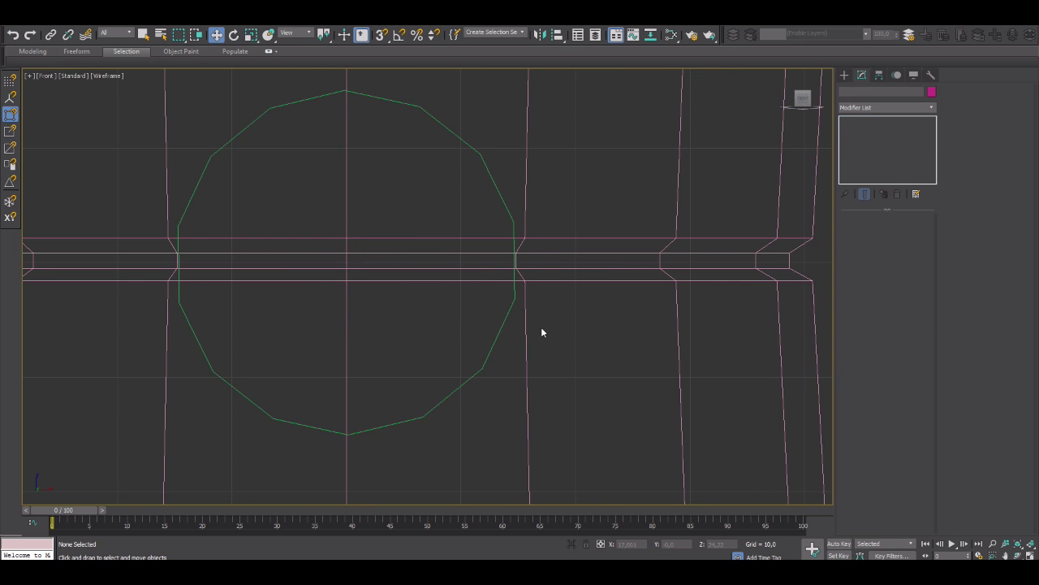
Adjust the cutter cylinder's radius in the perspective view
key(p)
key(w)
drag(924, 234, 924, 211)
alt+middle_drag(487, 325, 520, 317)
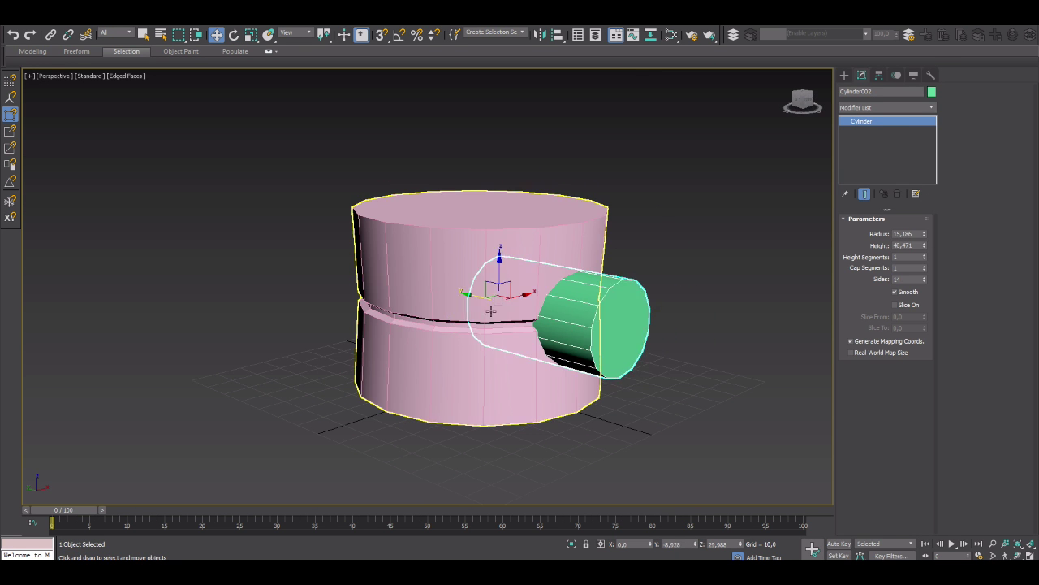
Subtract the cutter cylinder from the main cylinder with a ProBoolean Subtraction
click(422, 373)
click(845, 75)
click(885, 105)
click(869, 135)
click(863, 198)
click(867, 244)
click(882, 255)
click(593, 325)
Inset the socket's floor polygon into a ring and extrude it deeper into the socket
click(862, 75)
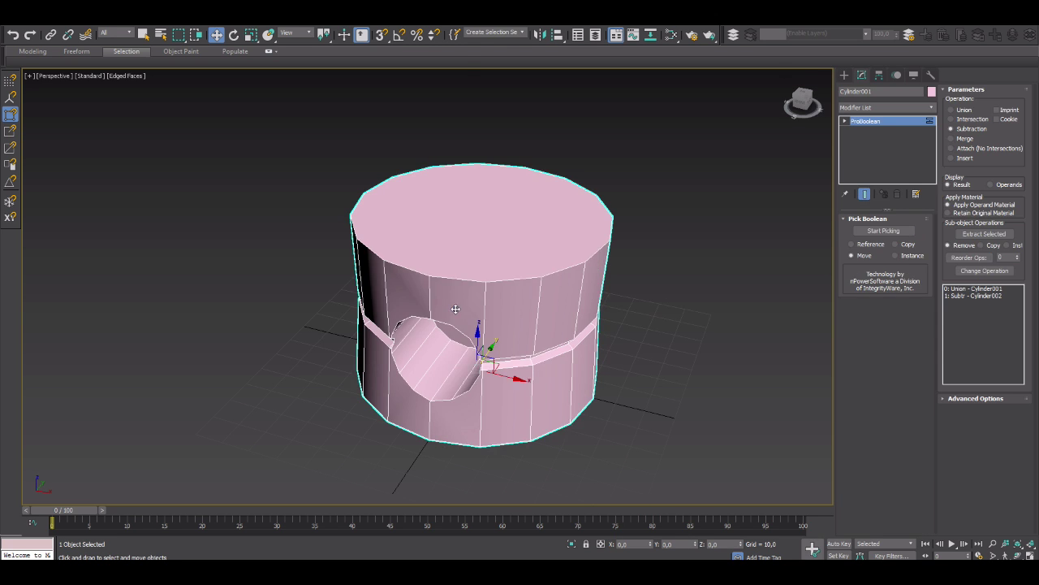
click(398, 342)
alt+middle_drag(487, 325, 393, 337)
scroll(393, 338, up, 5)
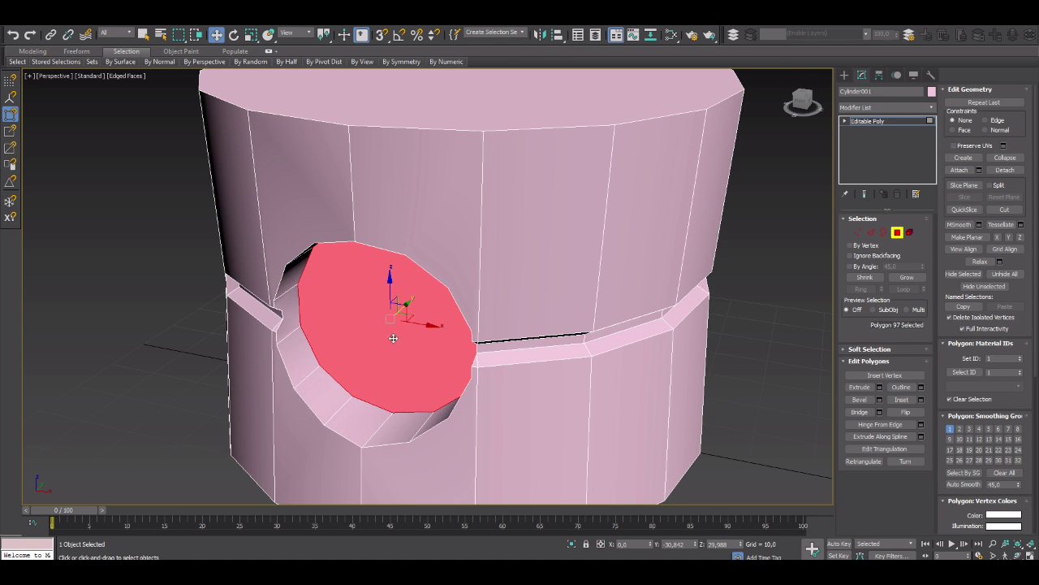
mouse_move(445, 263)
alt+middle_down()
mouse_move(452, 283)
mouse_move(410, 272)
alt+middle_up()
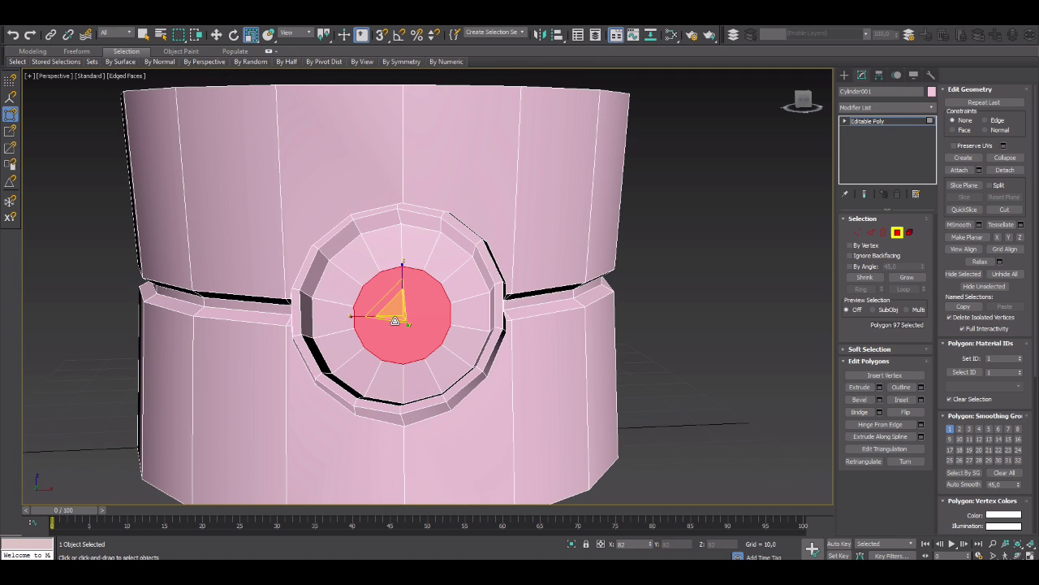
key(shift+e)
drag(410, 272, 412, 284)
alt+middle_drag(412, 284, 412, 272)
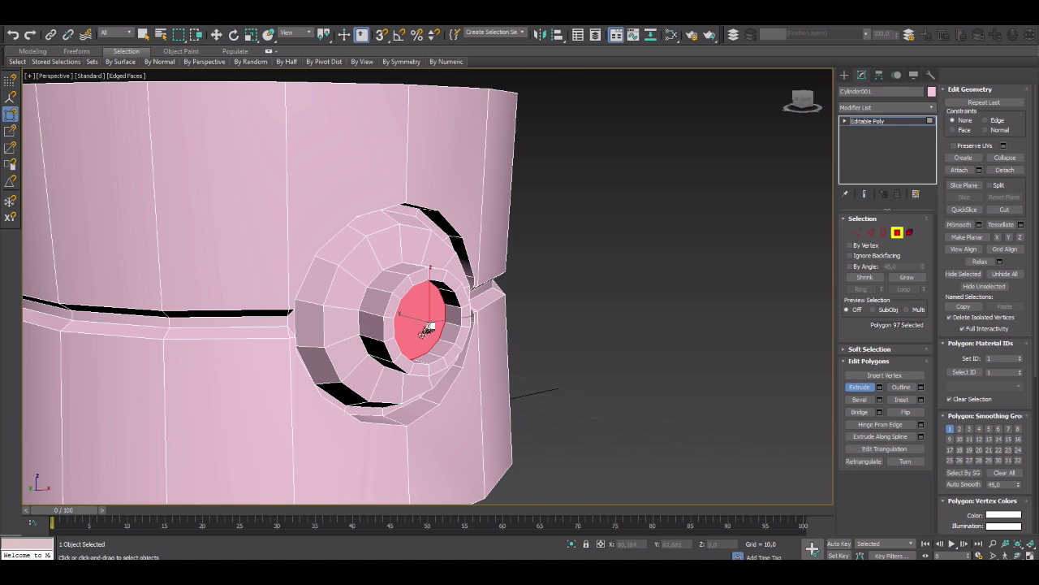
key(w)
key(shift+z)
key(shift+z)
Inspect the groove-socket junction, selecting the five vertices where the groove meets the socket
scroll(520, 285, up, 3)
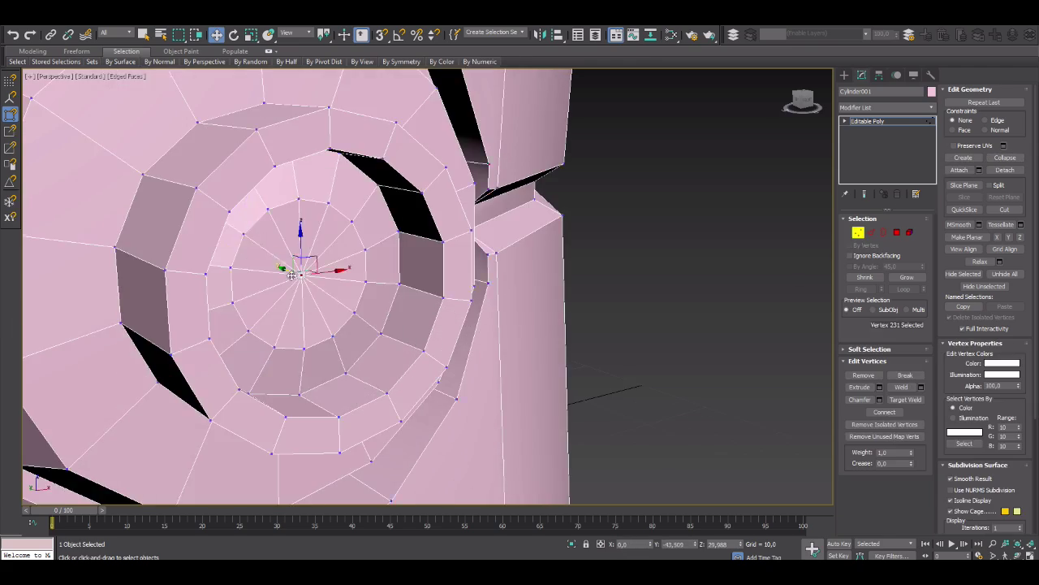
alt+middle_drag(563, 280, 479, 235)
key(2)
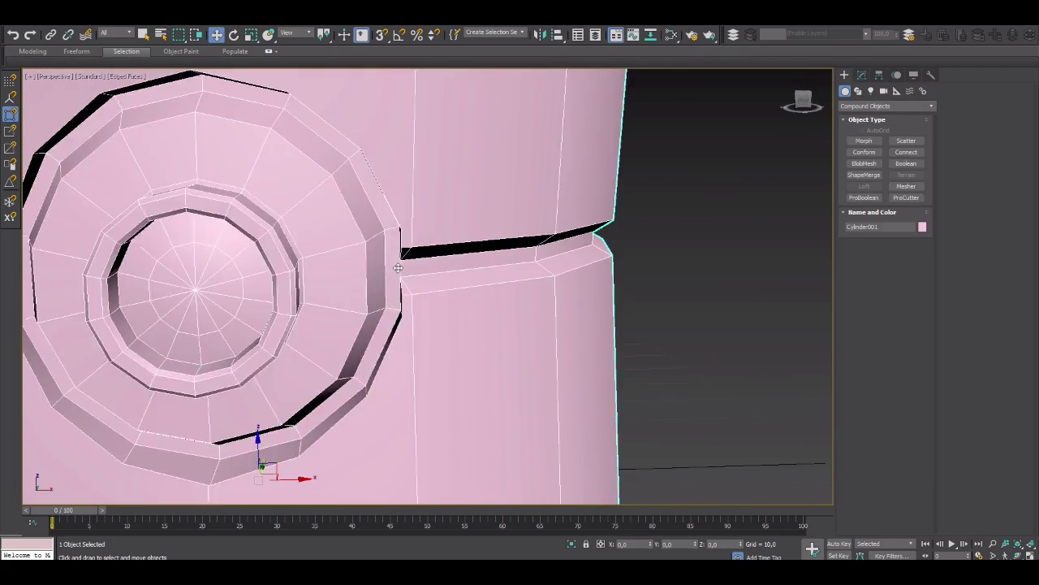
drag(459, 250, 476, 268)
scroll(460, 262, up, 3)
scroll(506, 320, up, 2)
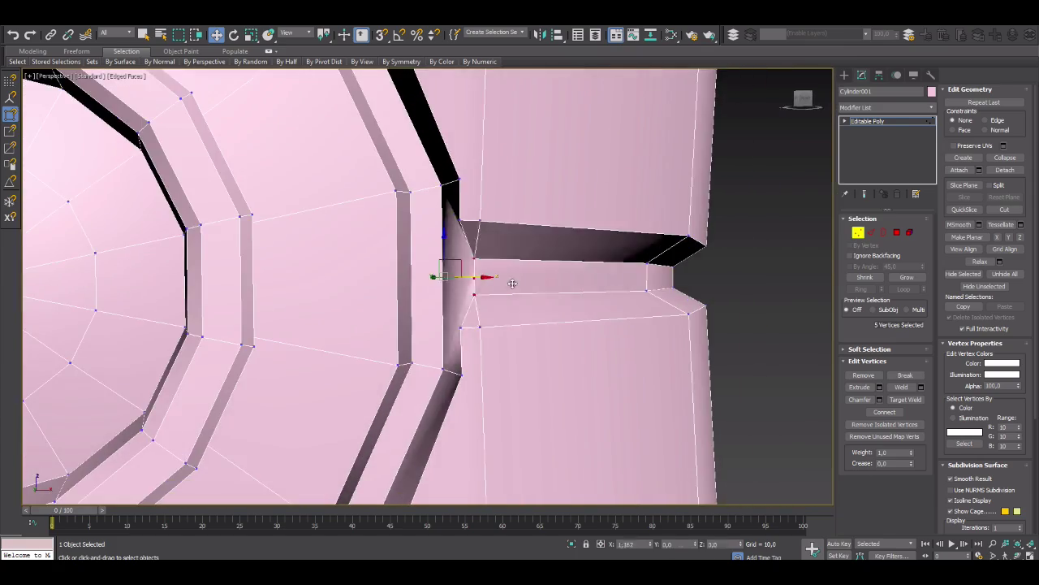
alt+middle_drag(511, 283, 421, 301)
scroll(422, 300, up, 3)
mouse_move(529, 339)
alt+middle_down()
mouse_move(480, 308)
mouse_move(499, 270)
mouse_move(477, 269)
alt+middle_up()
click(499, 270)
scroll(549, 279, down, 8)
scroll(336, 297, up, 6)
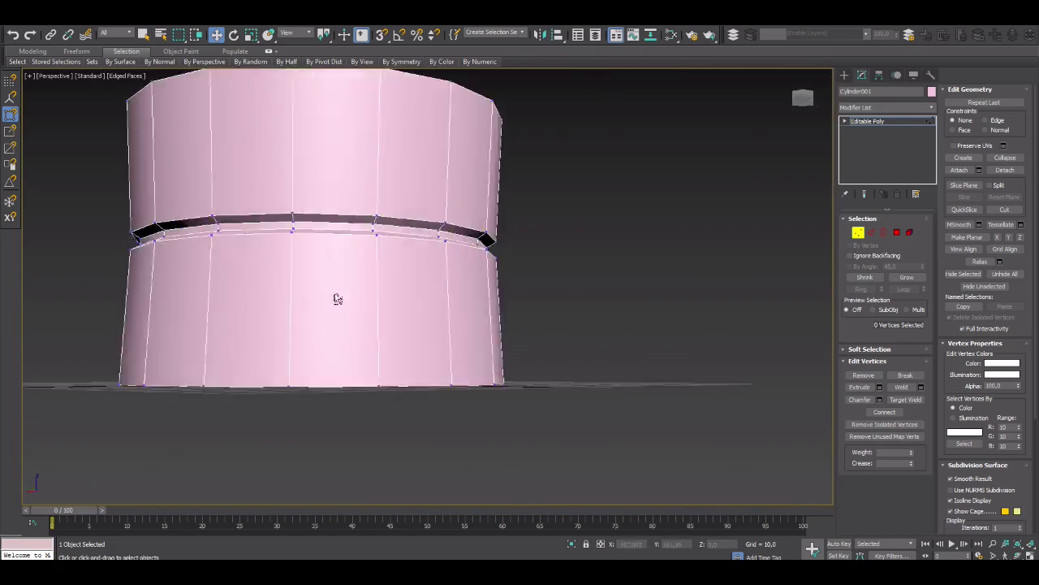
alt+middle_drag(336, 297, 333, 242)
scroll(333, 241, up, 4)
Select an edge at the groove-socket junction to examine its topology
key(2)
click(337, 220)
scroll(321, 234, up, 3)
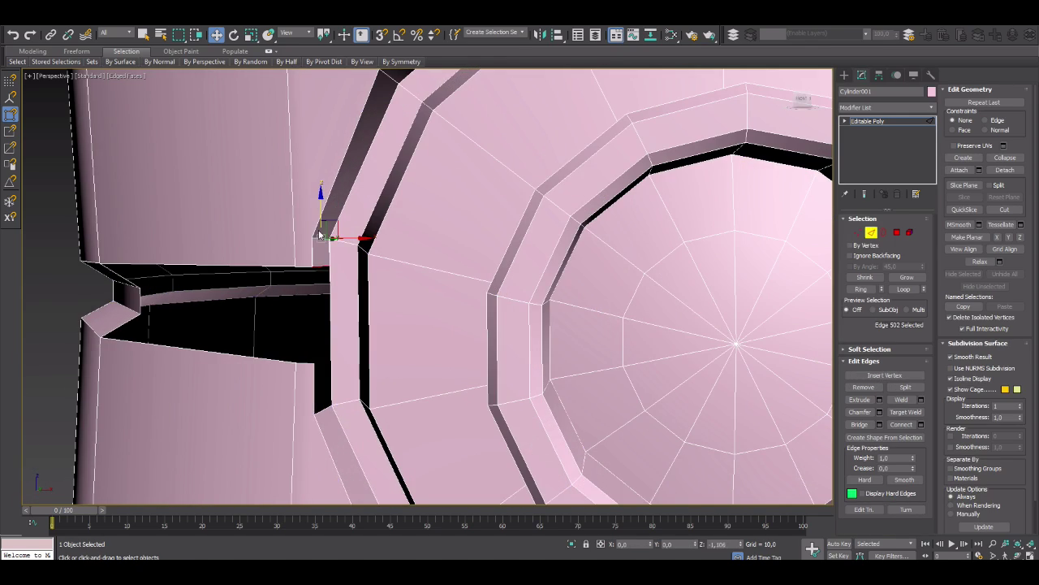
alt+middle_drag(323, 322, 376, 304)
right_click(378, 289)
click(314, 267)
scroll(317, 294, up, 3)
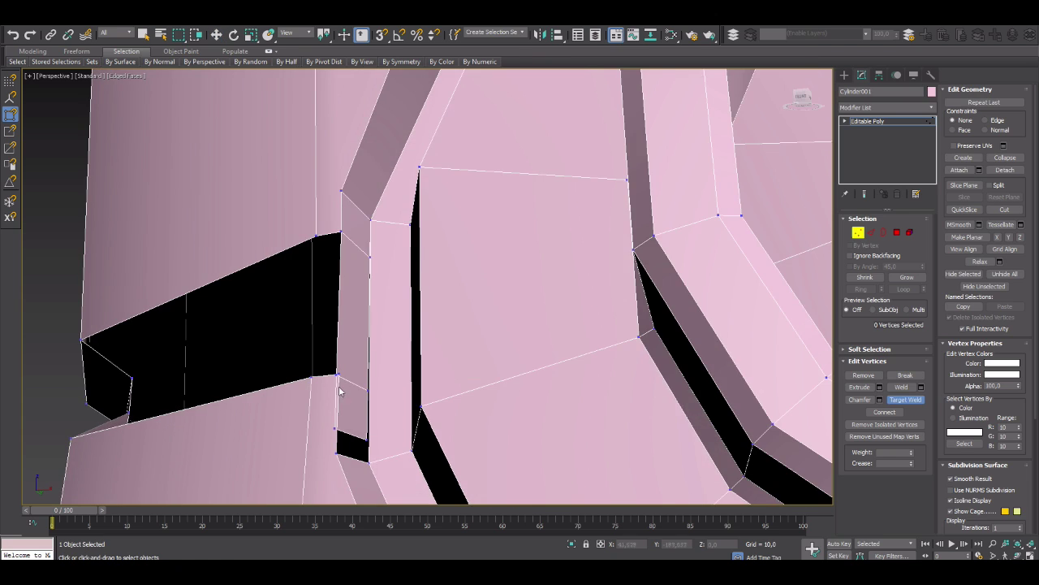
alt+middle_drag(336, 429, 687, 260)
key(4)
key(1)
Cut new edges from the rim vertices across the groove-socket junction
right_click(485, 240)
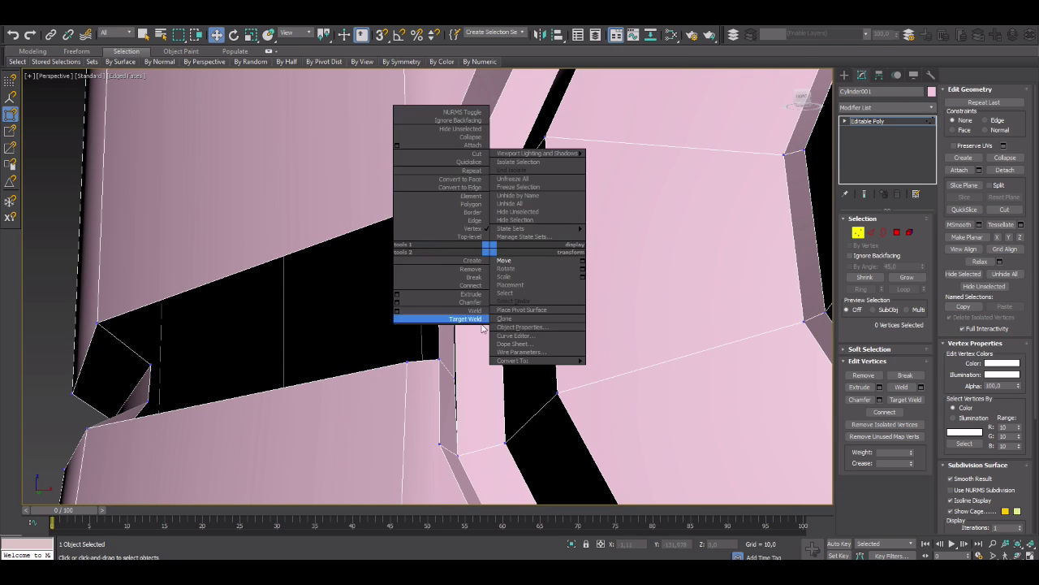
click(455, 242)
alt+middle_drag(455, 242, 442, 439)
click(452, 457)
alt+middle_drag(401, 262, 487, 268)
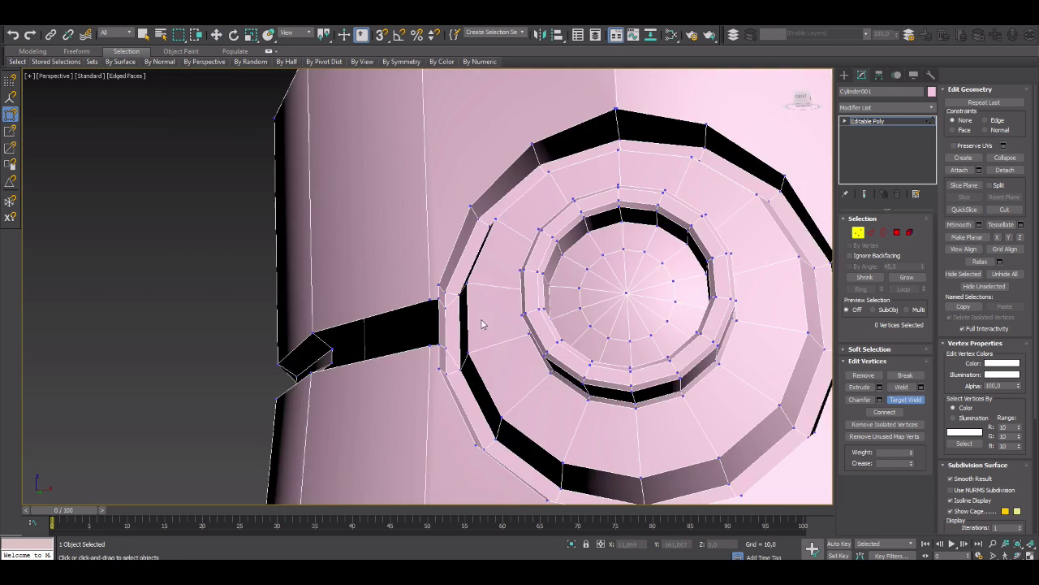
key(2)
key(w)
click(564, 266)
key(1)
mouse_move(567, 393)
alt+middle_down()
mouse_move(441, 278)
mouse_move(515, 317)
mouse_move(537, 444)
mouse_move(441, 348)
mouse_move(424, 234)
alt+middle_up()
right_click(487, 264)
click(441, 339)
click(435, 177)
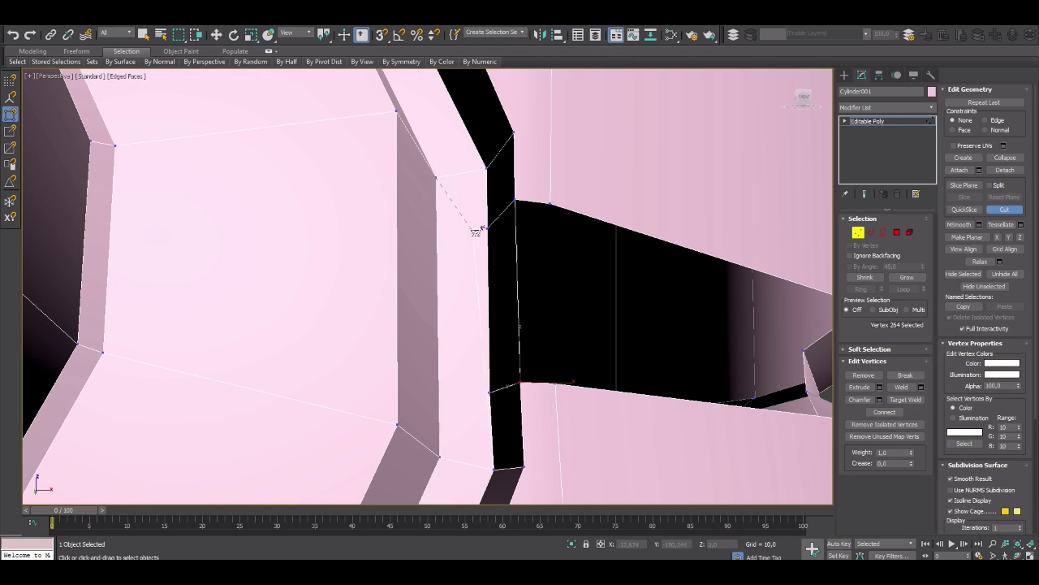
alt+middle_drag(494, 403, 479, 393)
Target-weld the stray junction vertices onto their neighbours
key(ctrl+shift+w)
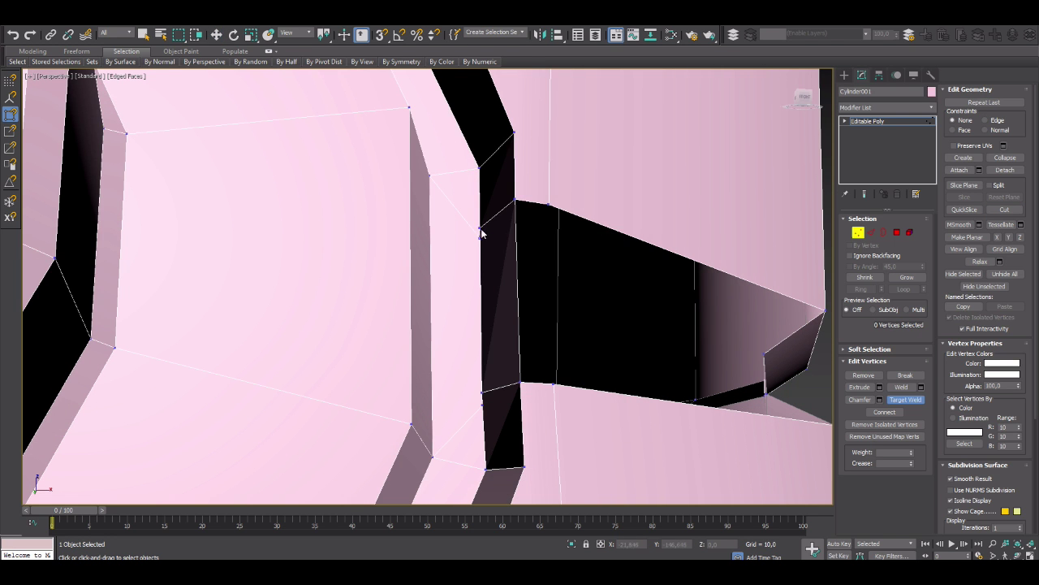
alt+middle_drag(479, 235, 467, 295)
drag(449, 356, 436, 365)
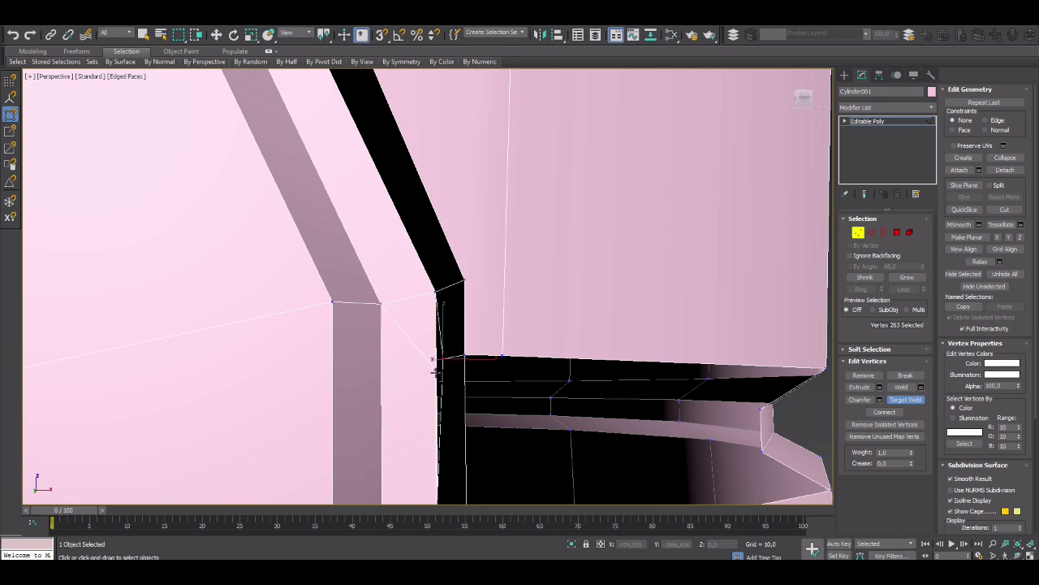
mouse_move(436, 364)
alt+middle_down()
mouse_move(443, 284)
mouse_move(428, 191)
mouse_move(379, 179)
alt+middle_up()
Bridge the gap between two open edges and save the scene
key(2)
click(859, 424)
alt+middle_drag(381, 236, 387, 230)
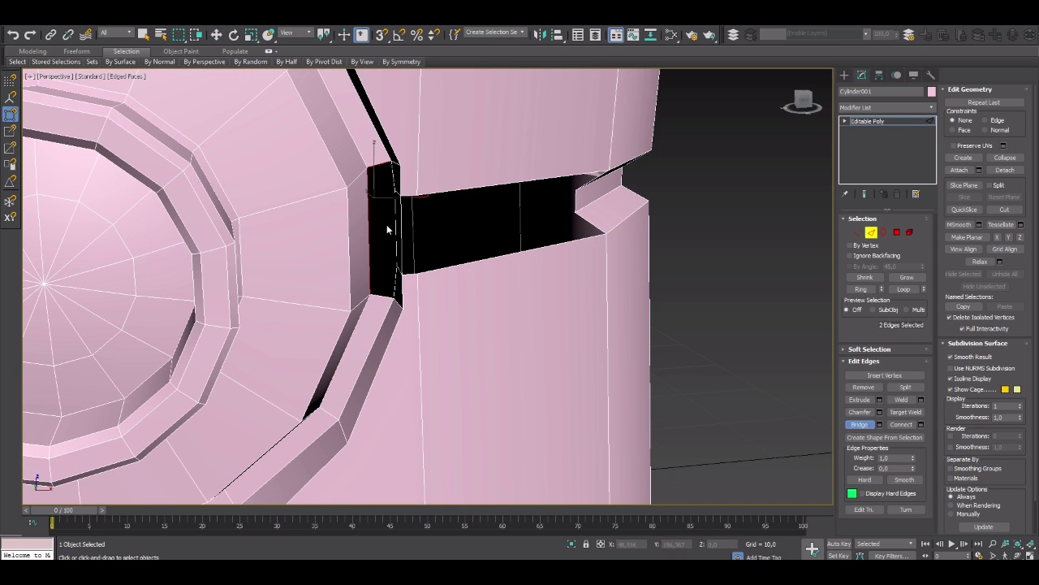
click(858, 233)
scroll(236, 315, up, 3)
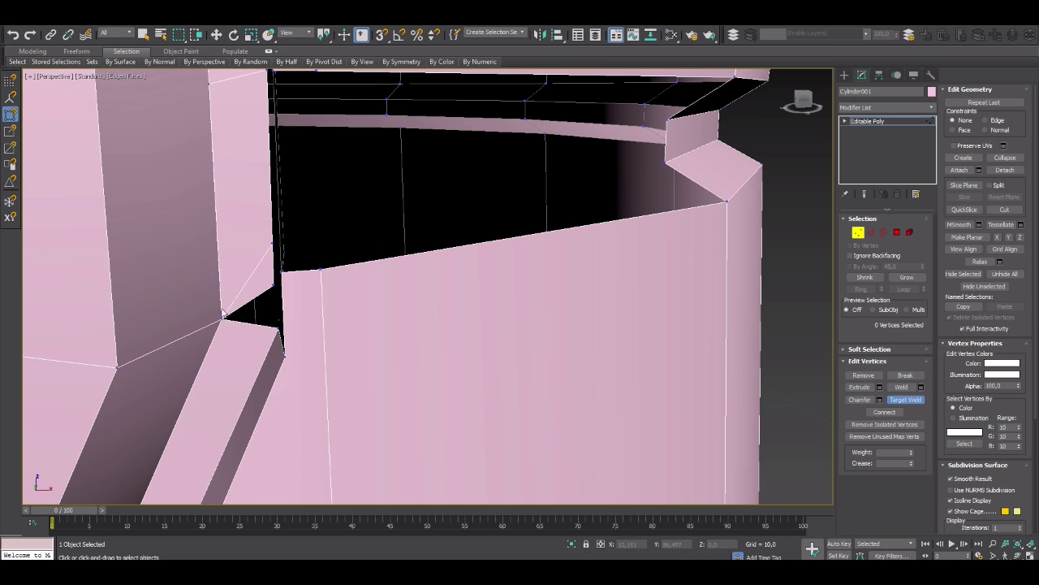
alt+middle_drag(223, 313, 426, 198)
scroll(427, 394, down, 3)
scroll(436, 335, down, 5)
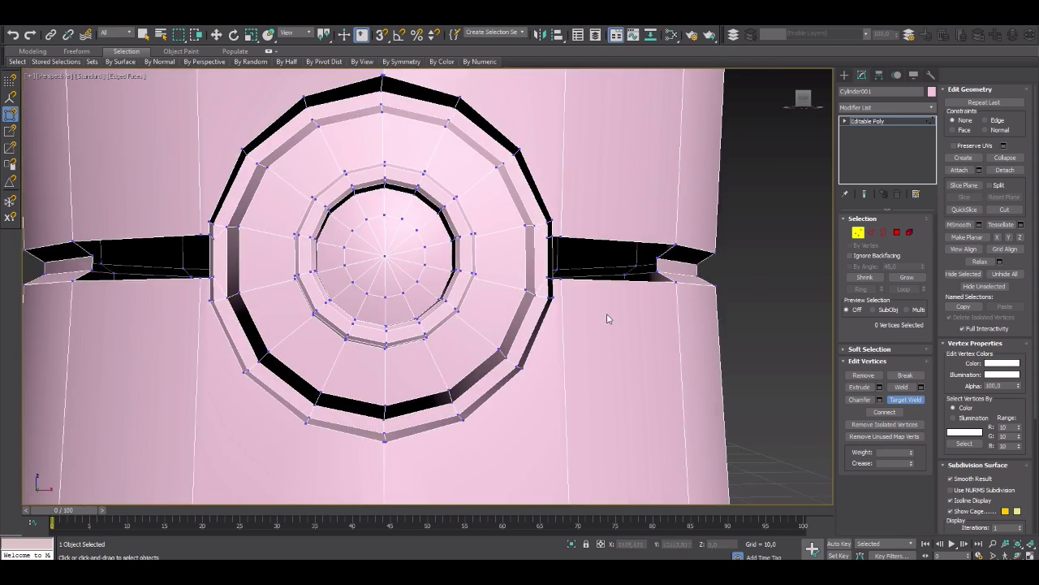
scroll(436, 335, down, 5)
key(ctrl+s)
key(ctrl+shift+n)
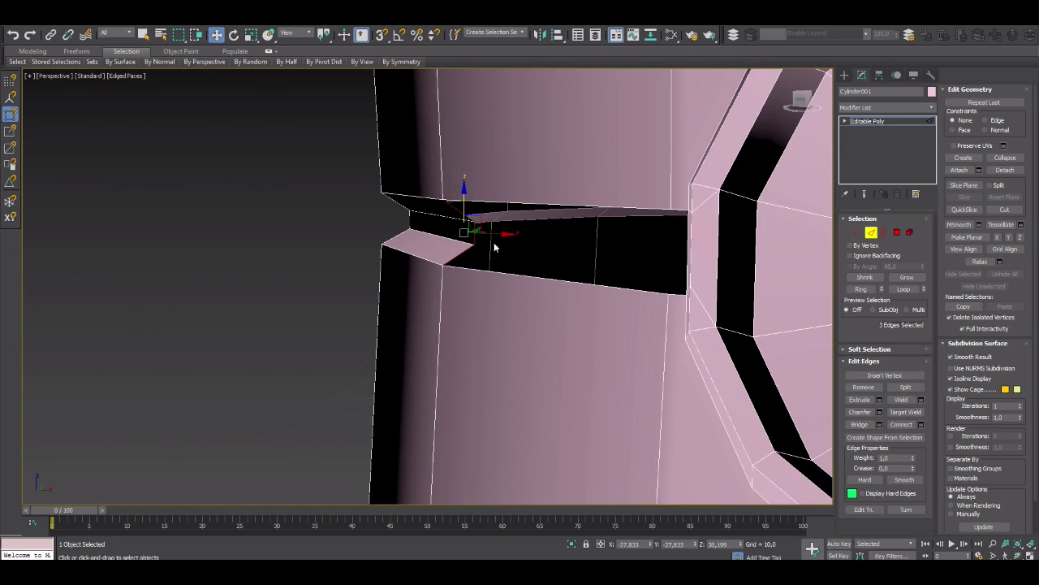
Inspect the groove gap's open border loops from around the cylinder
mouse_move(494, 242)
alt+middle_down()
mouse_move(721, 267)
mouse_move(738, 282)
mouse_move(636, 307)
mouse_move(682, 259)
mouse_move(657, 241)
mouse_move(731, 275)
alt+middle_up()
key(1)
key(2)
scroll(657, 241, down, 5)
scroll(647, 269, up, 5)
key(w)
right_click(731, 274)
click(773, 234)
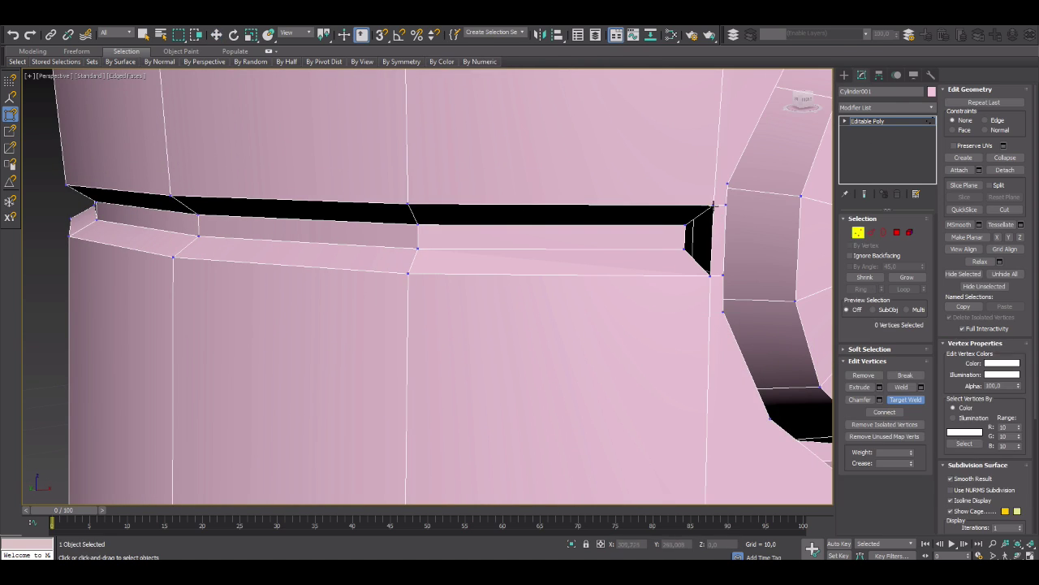
alt+middle_drag(668, 232, 718, 288)
click(126, 75)
alt+middle_drag(324, 203, 578, 235)
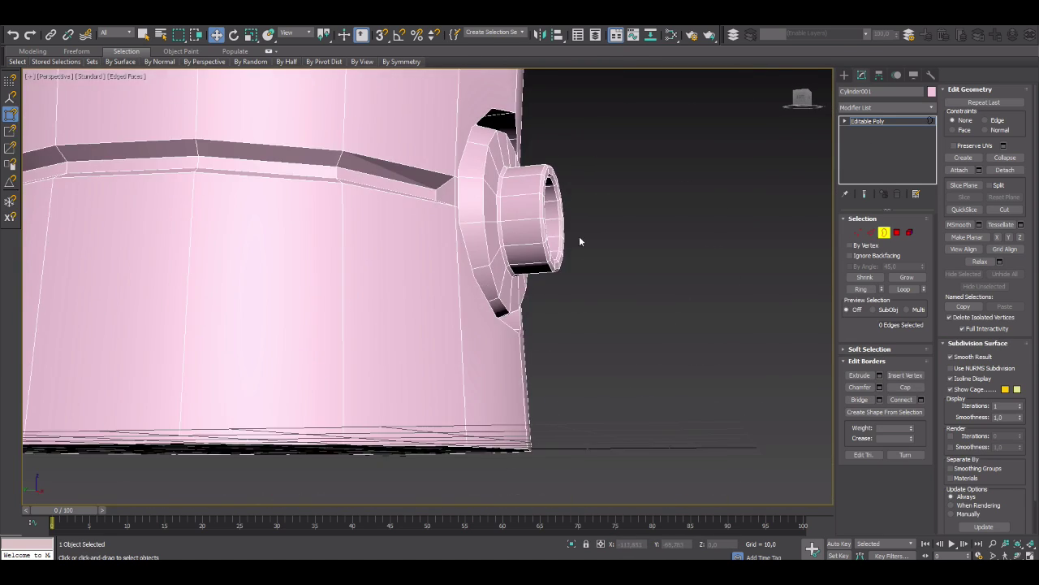
Select the vertex at the slot's end and the edges along the slot
key(1)
click(443, 199)
scroll(446, 169, down, 5)
scroll(447, 169, up, 6)
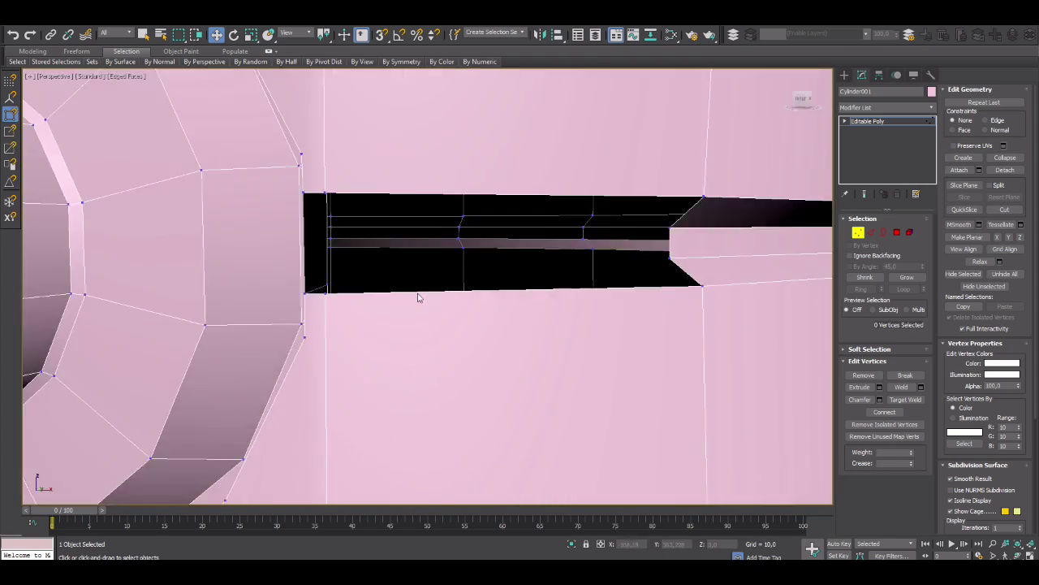
alt+middle_drag(447, 169, 568, 244)
key(2)
key(w)
alt+middle_drag(692, 311, 528, 324)
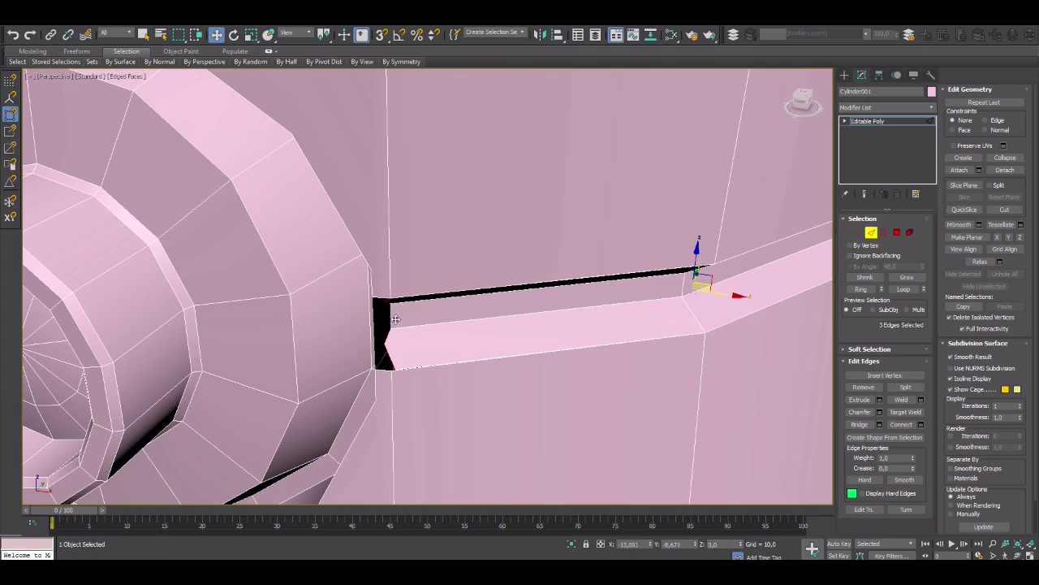
mouse_move(396, 319)
alt+middle_down()
mouse_move(382, 308)
mouse_move(435, 278)
alt+middle_up()
Move the slot's vertices to close the gaps where the groove meets the boss
key(1)
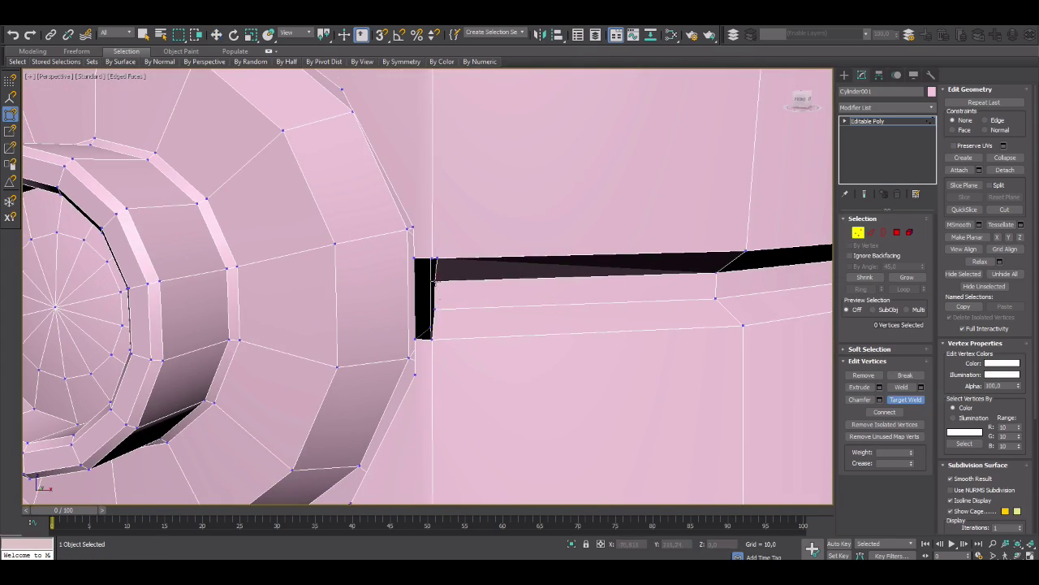
key(w)
scroll(435, 281, up, 3)
alt+middle_drag(655, 285, 453, 298)
right_click(452, 298)
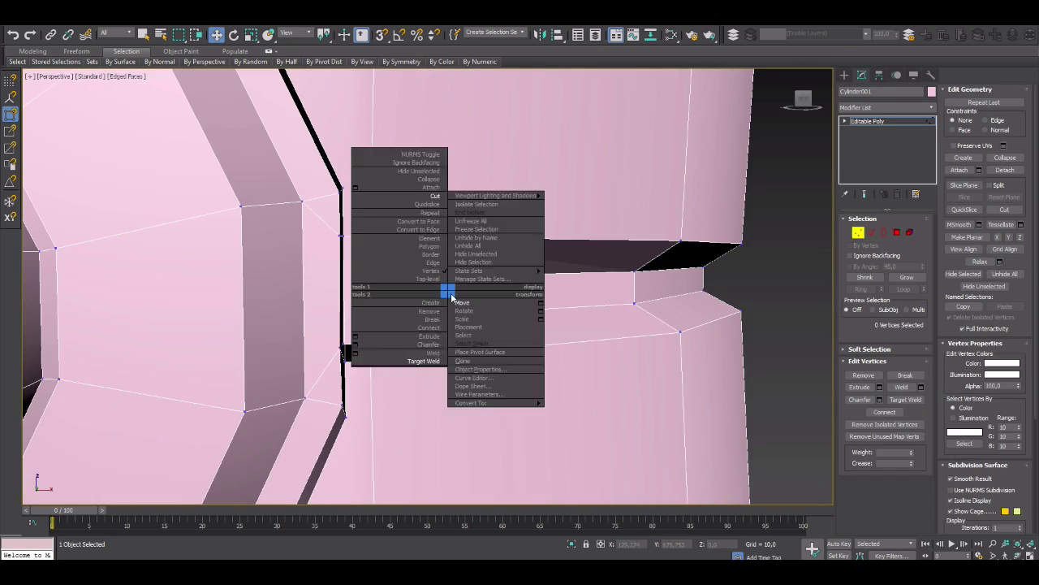
alt+middle_drag(372, 362, 412, 297)
scroll(412, 297, down, 5)
Cut new edges from the round boss ring up to the cylinder's top rim
key(4)
click(446, 61)
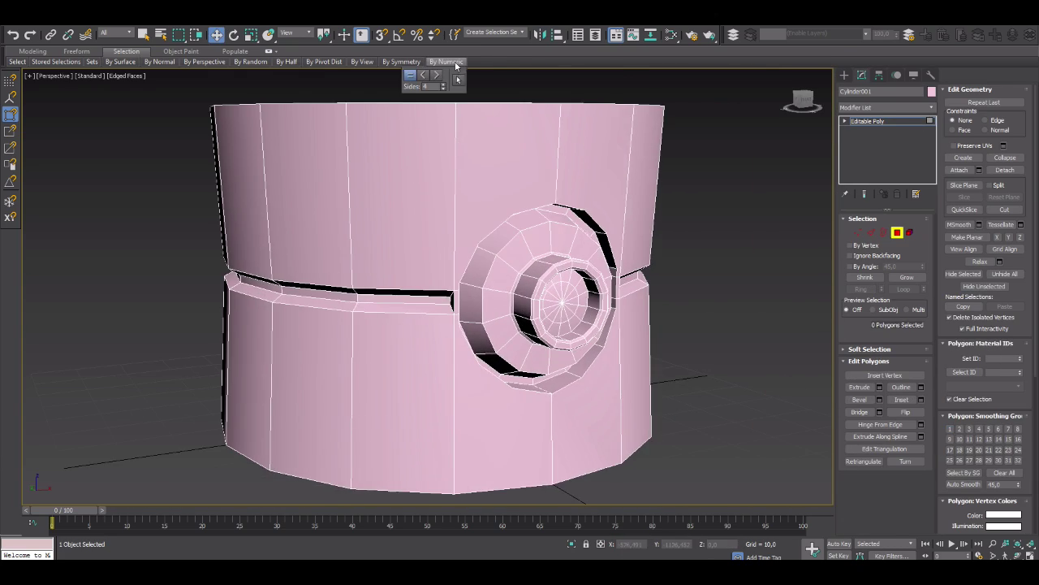
click(458, 79)
scroll(457, 79, up, 5)
key(1)
scroll(487, 284, down, 5)
key(alt+c)
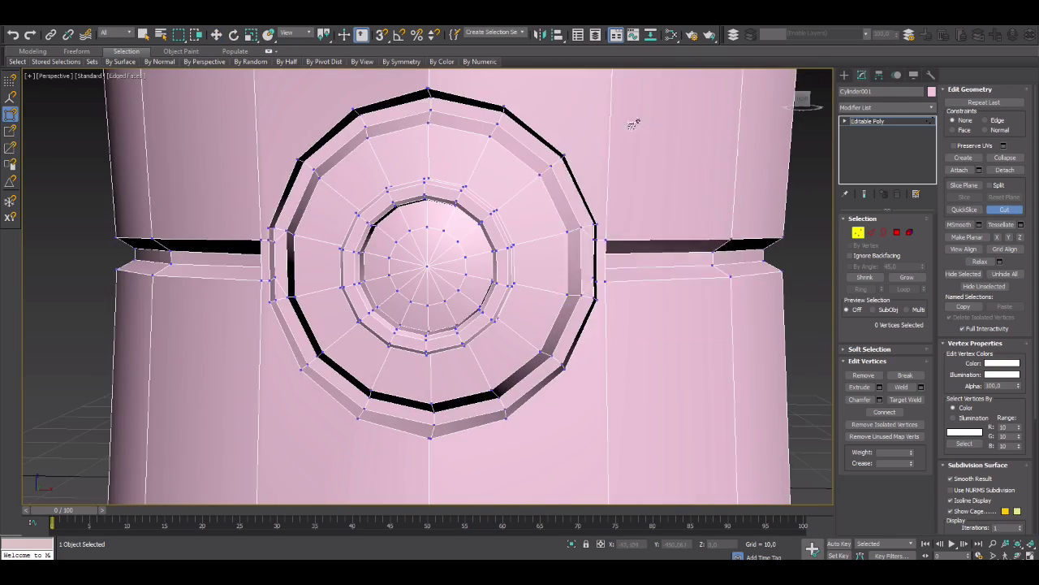
scroll(532, 236, up, 5)
click(532, 235)
scroll(536, 325, down, 5)
scroll(542, 355, up, 3)
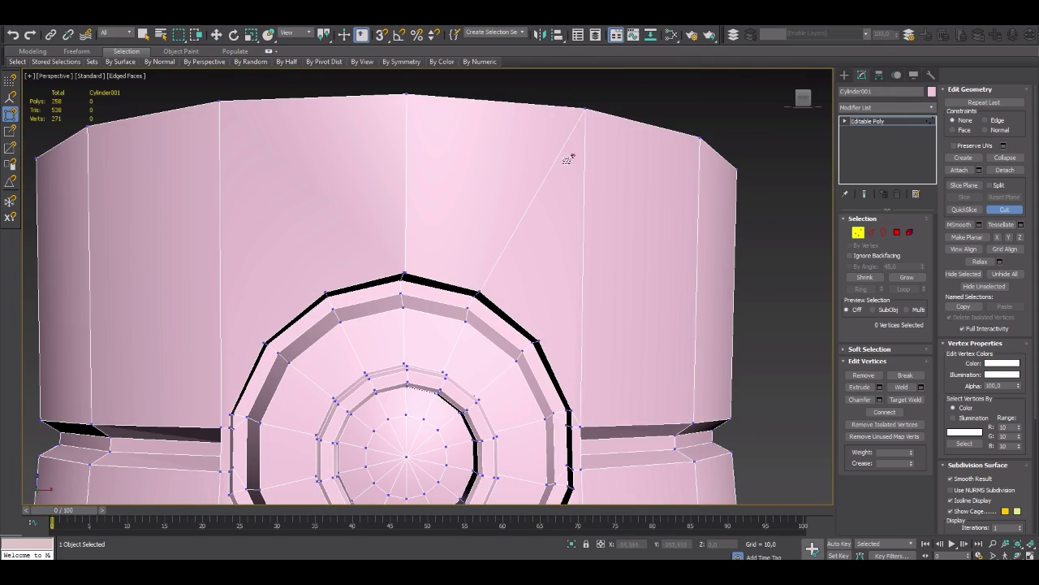
alt+middle_drag(586, 113, 429, 130)
scroll(425, 130, down, 4)
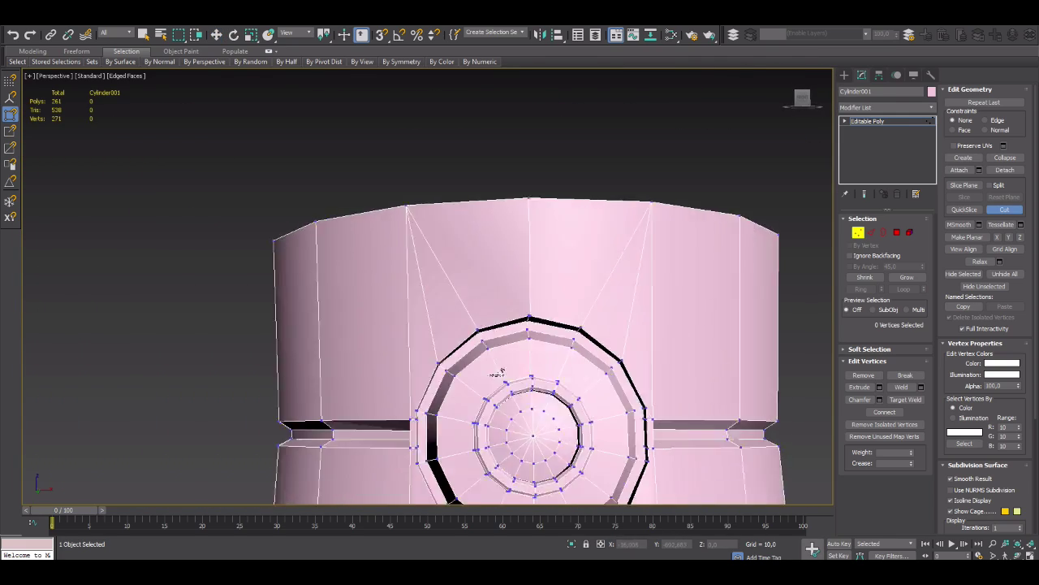
scroll(487, 365, up, 5)
scroll(487, 440, up, 3)
scroll(406, 301, down, 6)
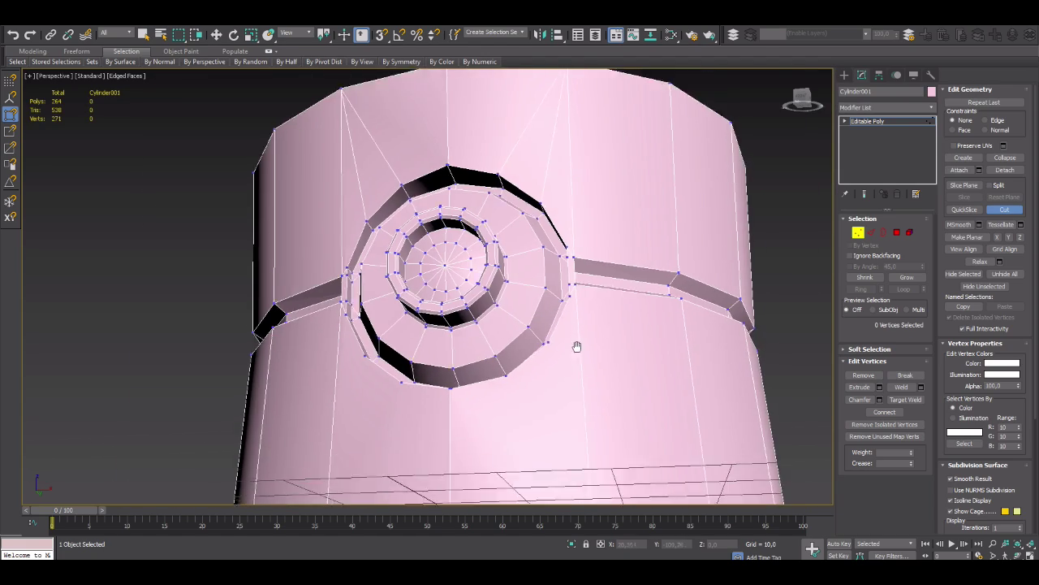
scroll(528, 371, up, 2)
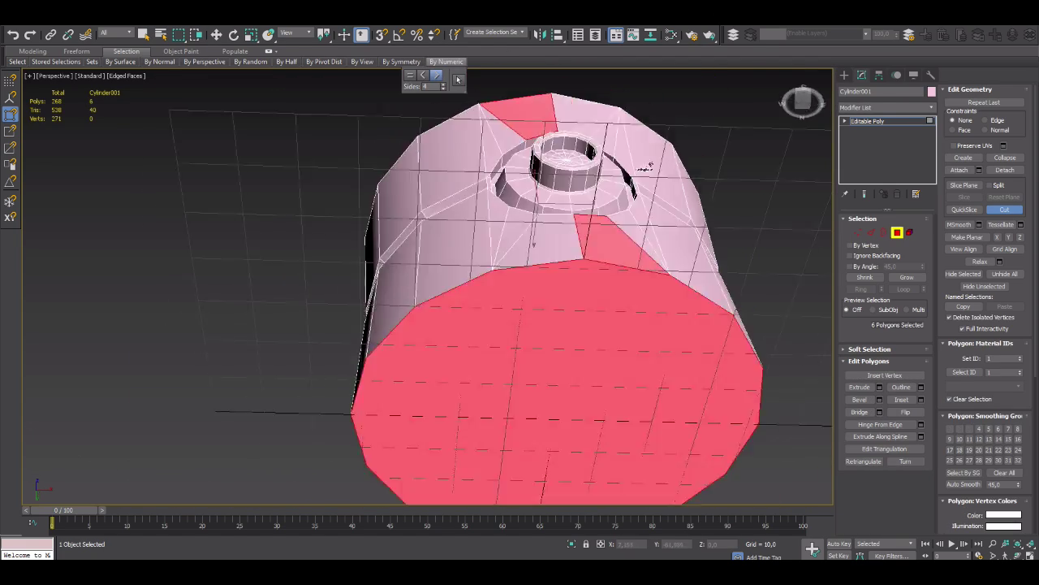
alt+middle_drag(488, 243, 557, 170)
scroll(432, 380, down, 4)
Target Weld the leftover cut vertices around the boss and reselect the cylinder's top face
key(1)
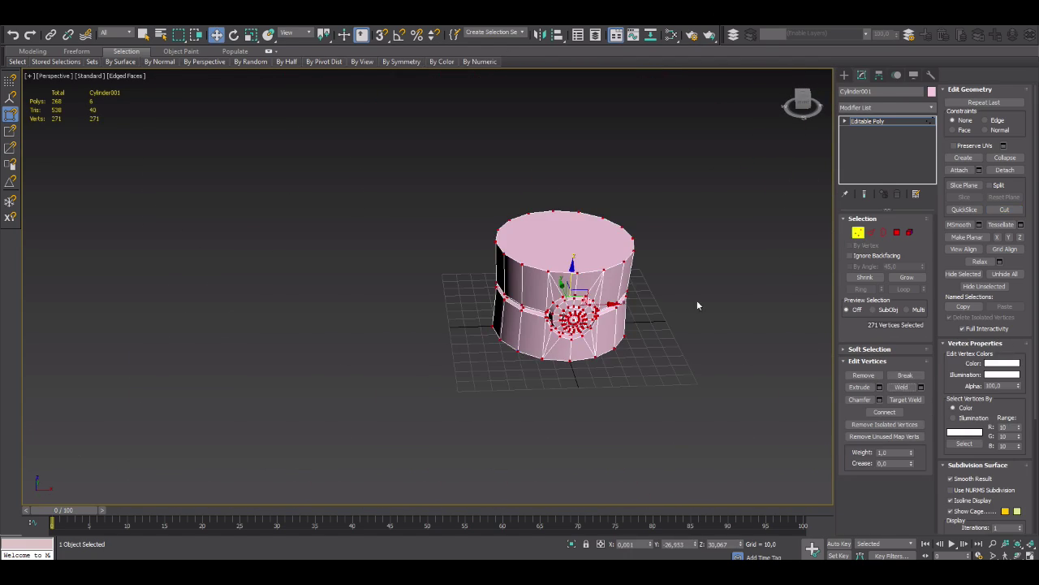
scroll(697, 305, up, 5)
scroll(487, 284, up, 4)
click(906, 399)
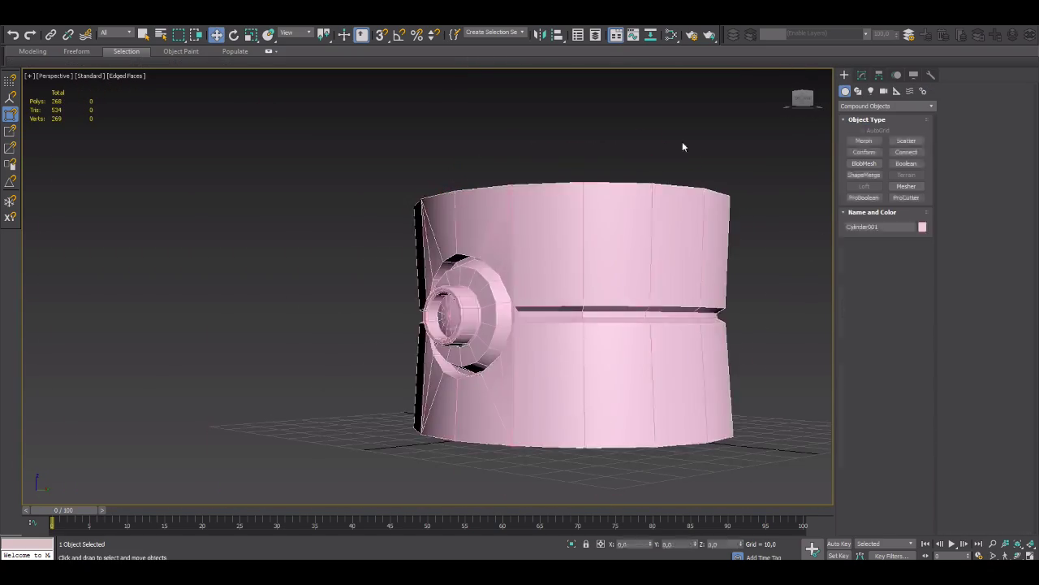
alt+middle_drag(683, 147, 569, 244)
click(709, 297)
scroll(710, 297, up, 5)
alt+middle_drag(710, 297, 522, 329)
scroll(470, 298, up, 3)
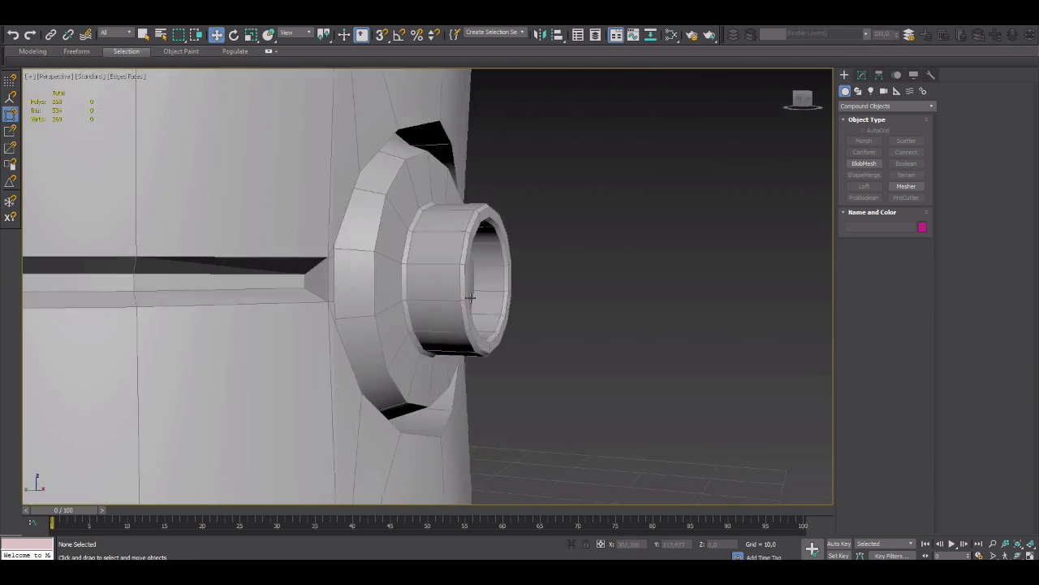
scroll(470, 298, down, 5)
scroll(531, 339, down, 3)
click(455, 341)
click(504, 252)
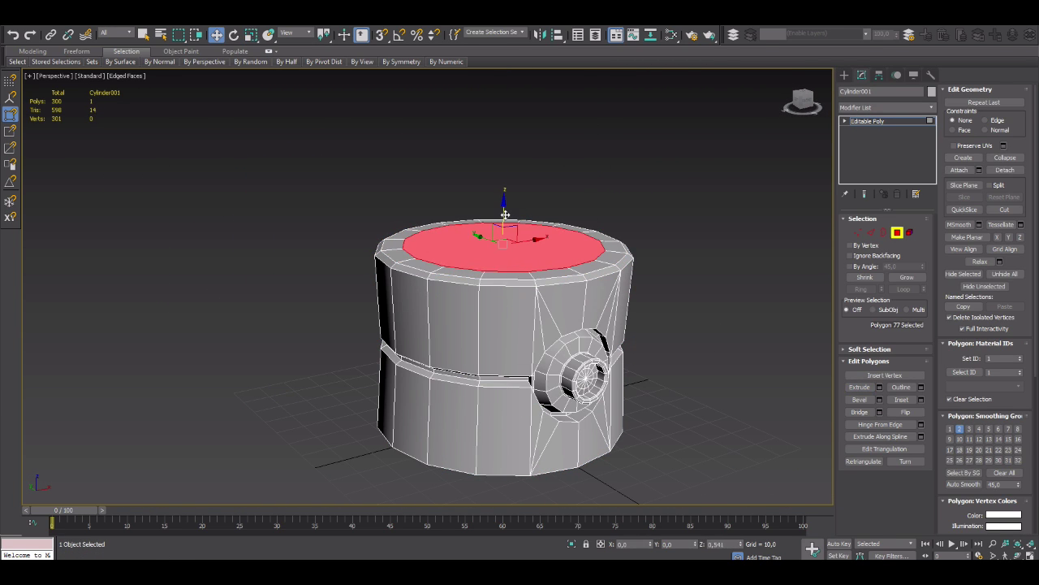
Extrude the cylinder's top face into a new ring and collapse the centre face
click(859, 386)
drag(559, 243, 481, 248)
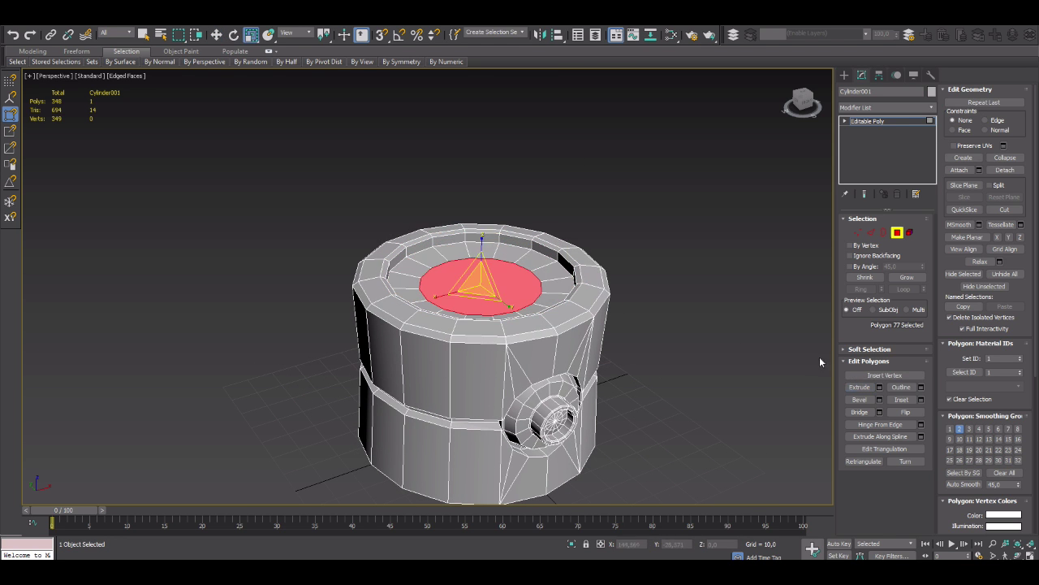
scroll(487, 270, up, 3)
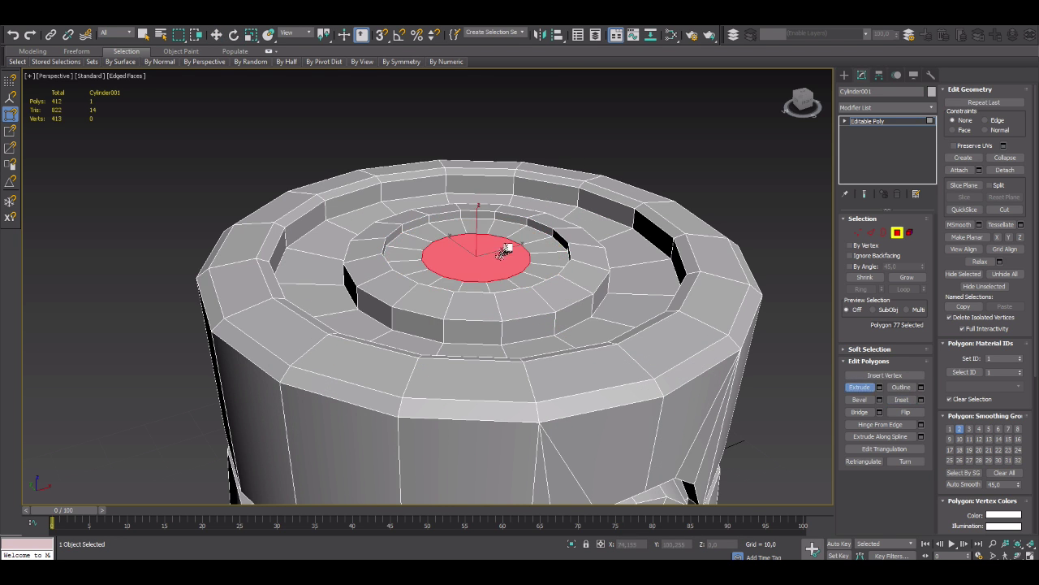
click(1006, 158)
Lower the torus segments from 24 to 13, then begin creating a box primitive
key(2)
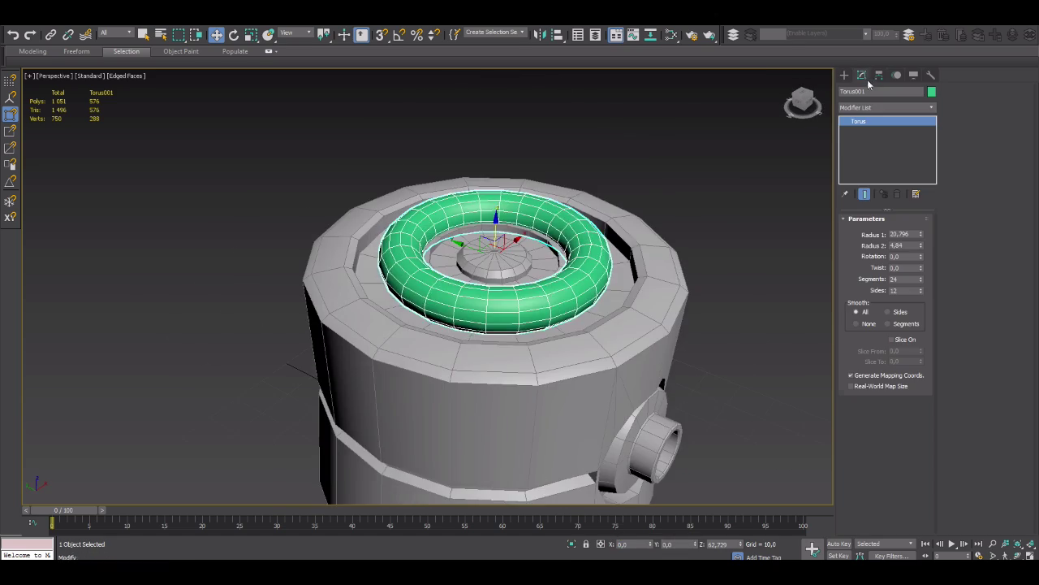
drag(921, 277, 923, 280)
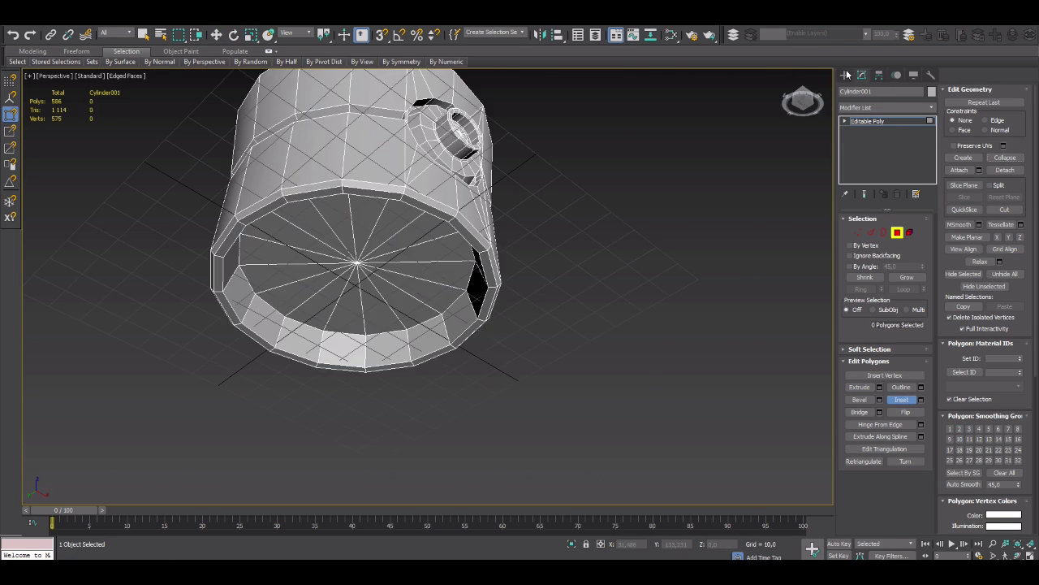
click(845, 76)
click(864, 140)
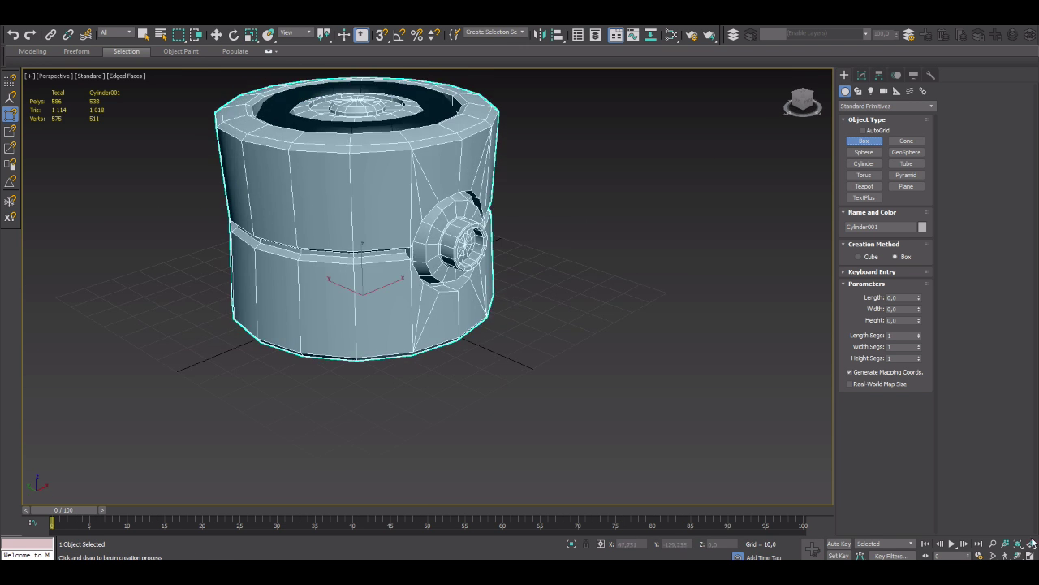
Draw a thin box beside the cylinder and convert it to an editable mesh
drag(639, 169, 662, 203)
click(862, 75)
key(r)
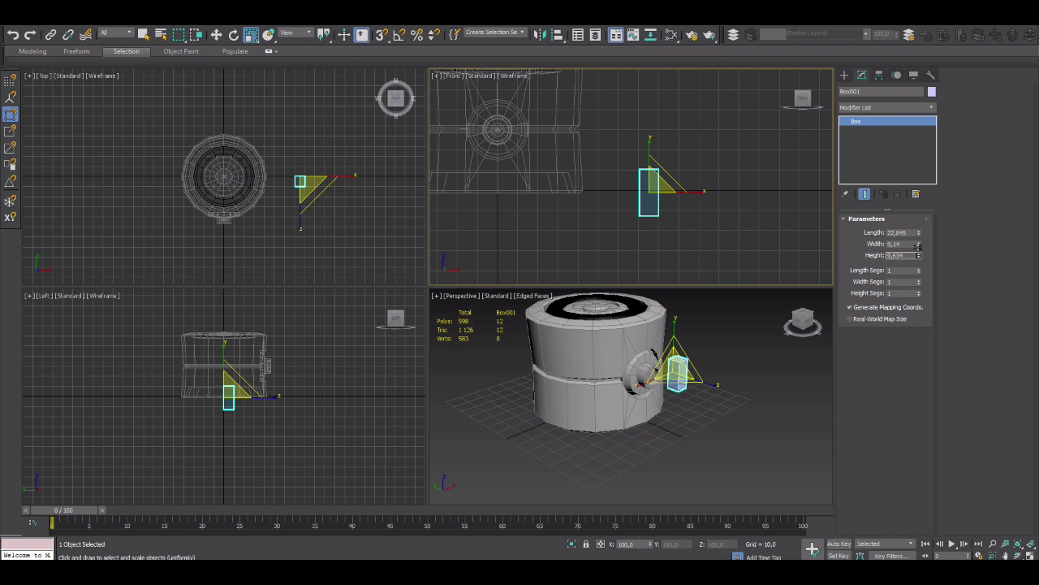
right_click(691, 365)
click(747, 482)
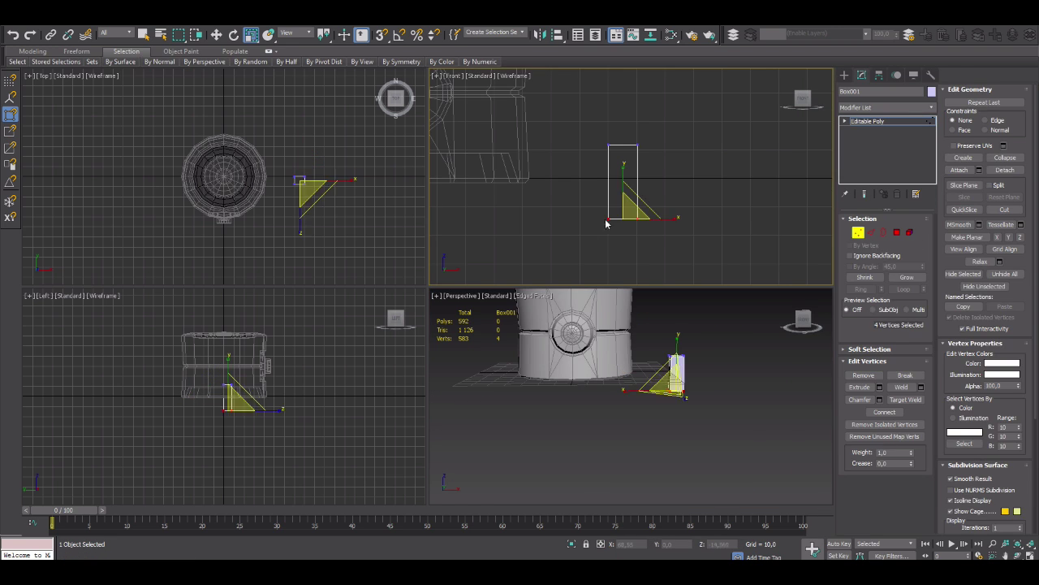
Select and scale the box's vertices to shape the claw's pointed tip
key(2)
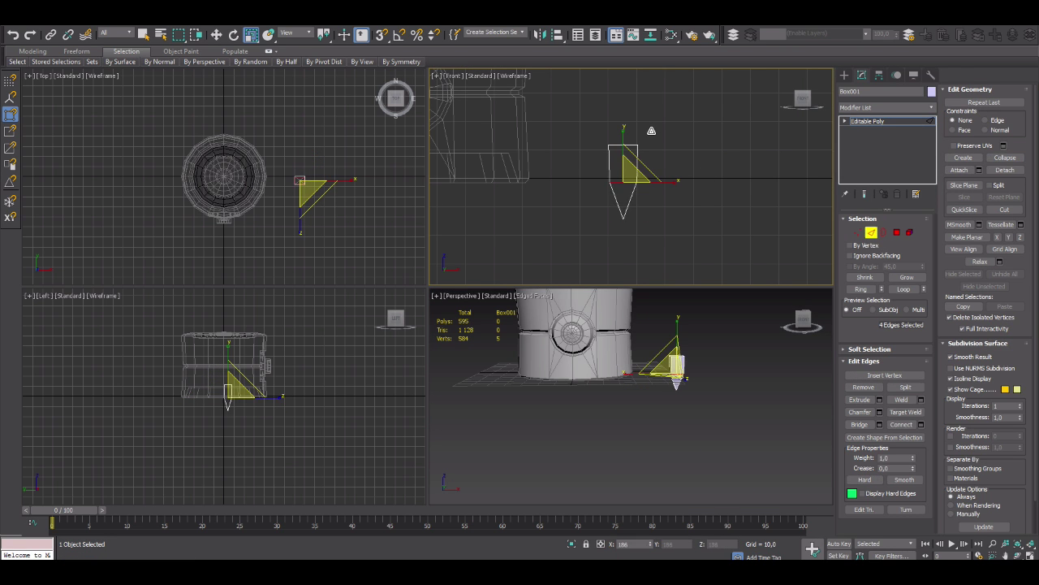
key(1)
key(e)
click(624, 215)
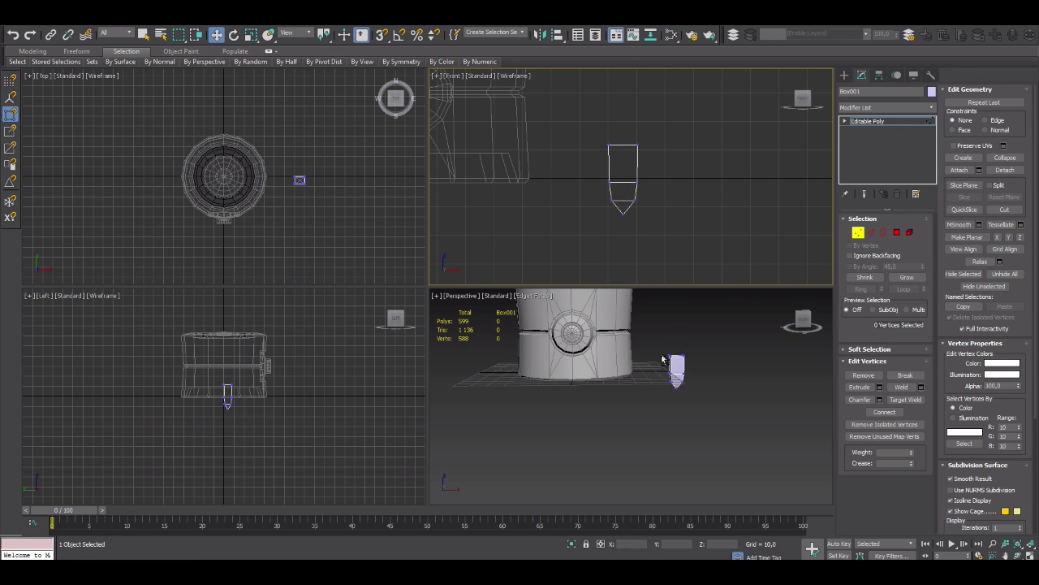
mouse_move(663, 360)
alt+middle_down()
mouse_move(683, 357)
mouse_move(651, 378)
alt+middle_up()
right_click(672, 344)
click(698, 325)
key(r)
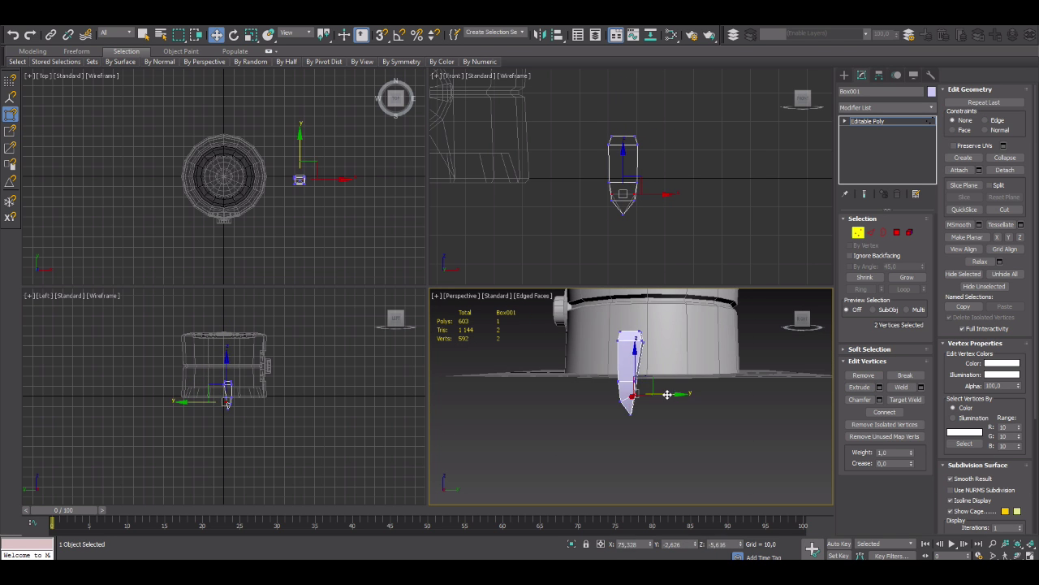
drag(641, 345, 636, 356)
alt+middle_drag(636, 356, 630, 367)
mouse_move(628, 315)
alt+middle_down()
mouse_move(633, 350)
mouse_move(665, 324)
alt+middle_up()
Select the claw's edges and bevel them with a small chamfer width
key(2)
alt+middle_drag(229, 398, 634, 366)
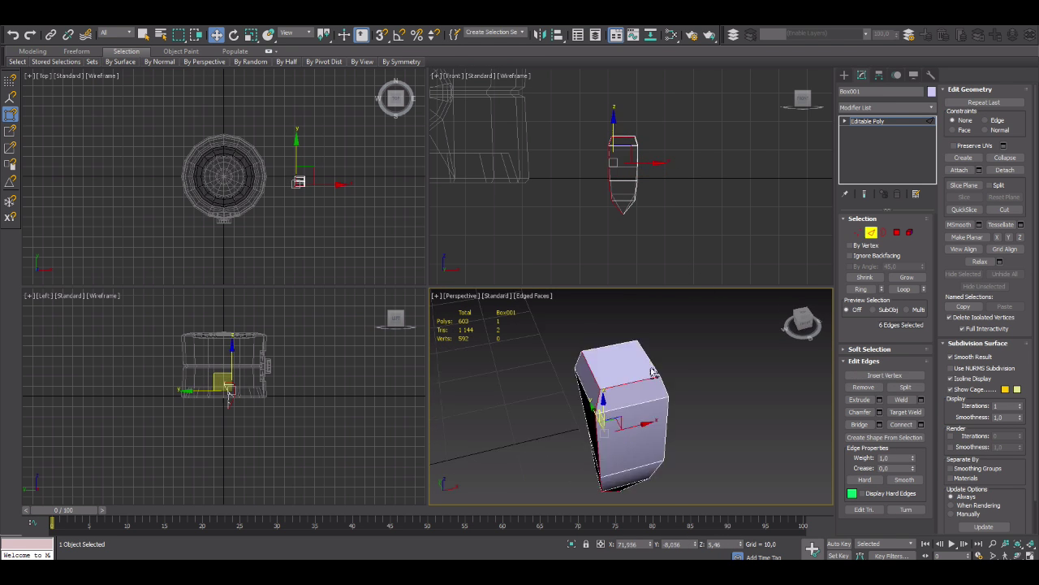
click(880, 411)
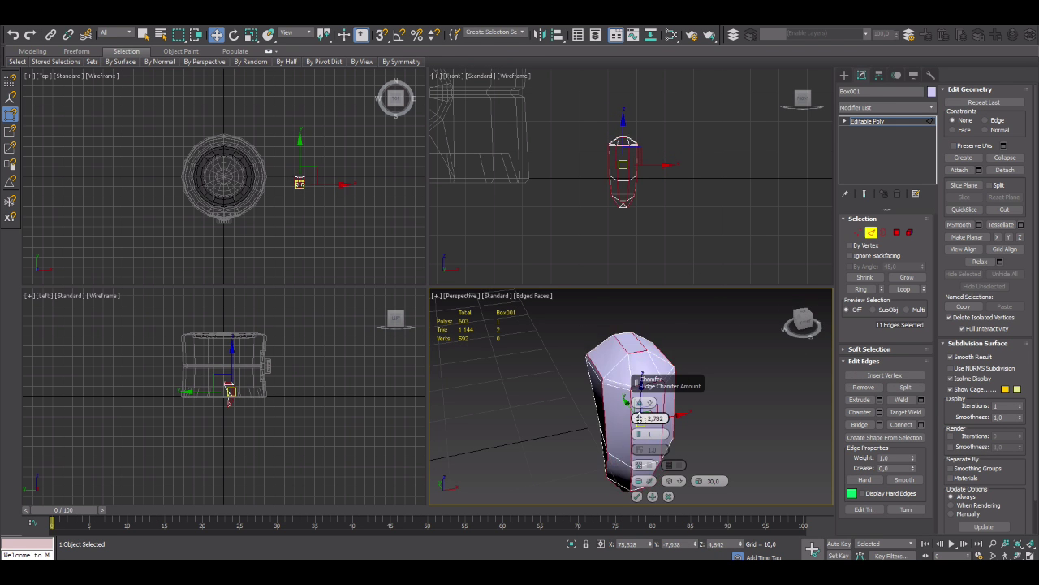
alt+middle_drag(641, 426, 637, 487)
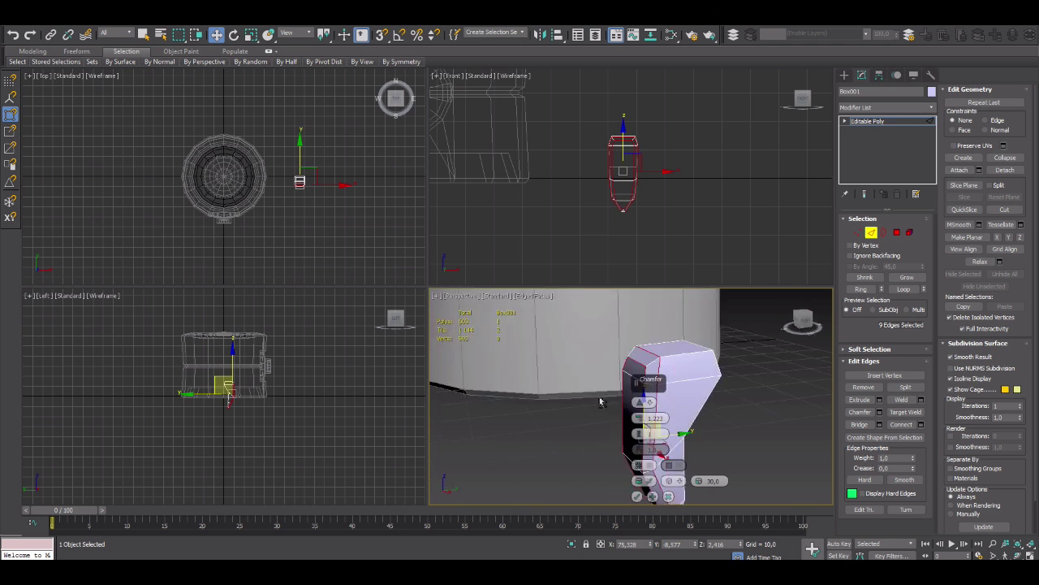
click(637, 496)
Pick the claw's two top vertices, check the shape, and return to the robot body
right_click(591, 410)
click(580, 484)
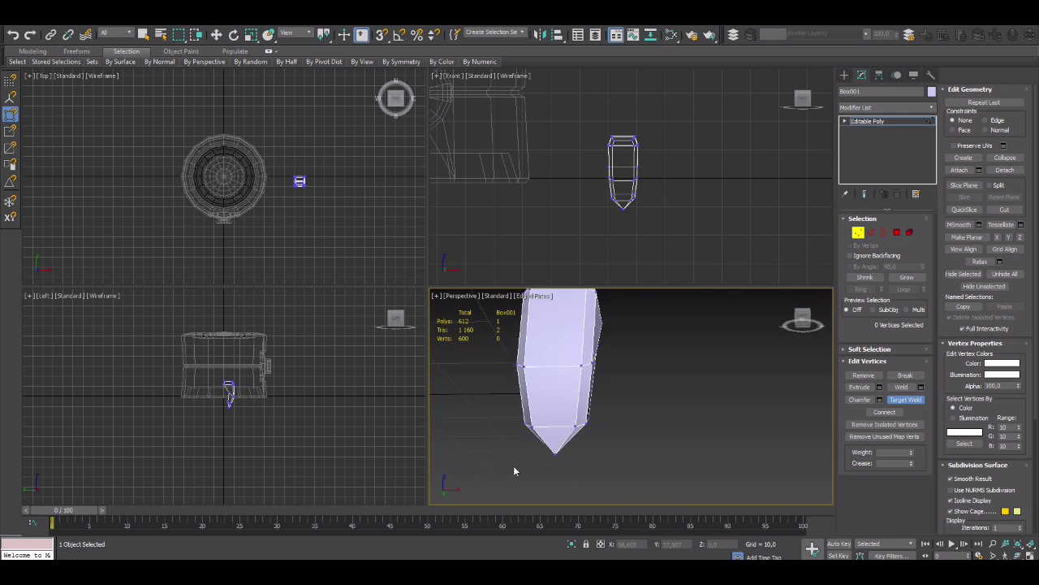
scroll(560, 414, down, 5)
scroll(611, 374, up, 3)
click(610, 373)
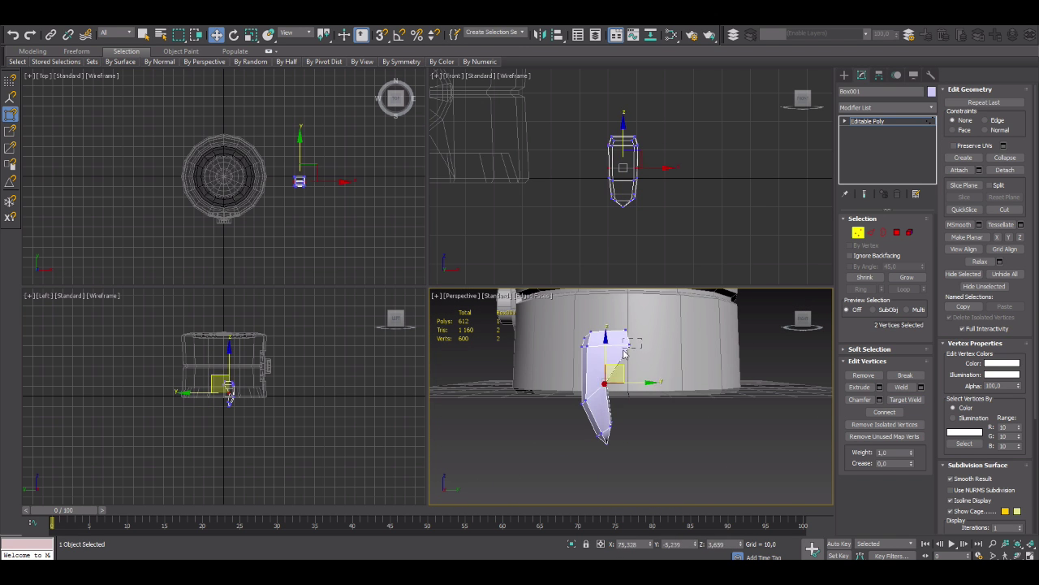
alt+middle_drag(695, 421, 717, 352)
click(845, 75)
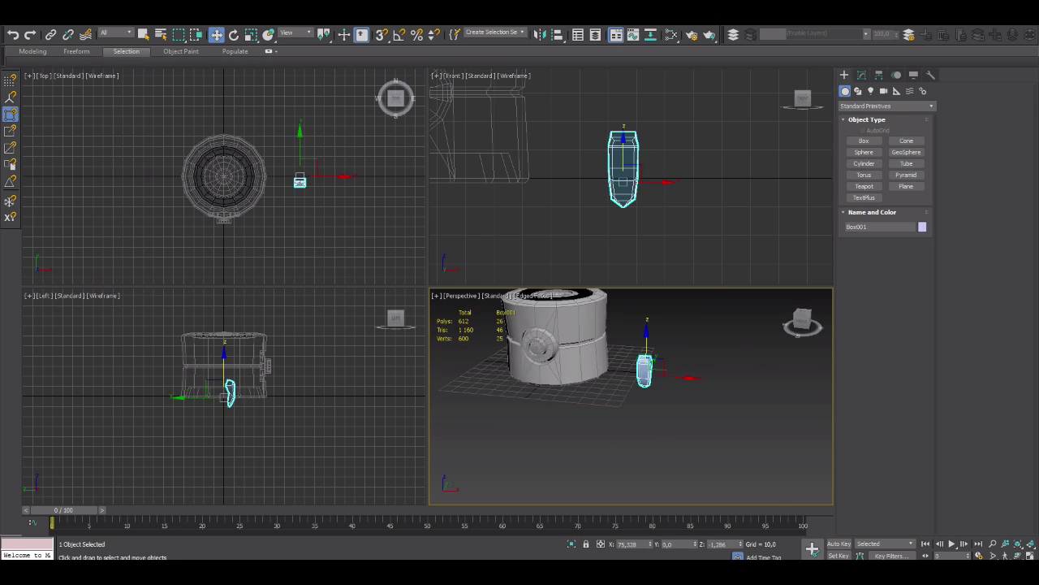
key(alt+w)
right_click(457, 259)
click(431, 240)
click(389, 203)
Draw a small cylinder at the top of the claw
alt+middle_drag(390, 203, 501, 255)
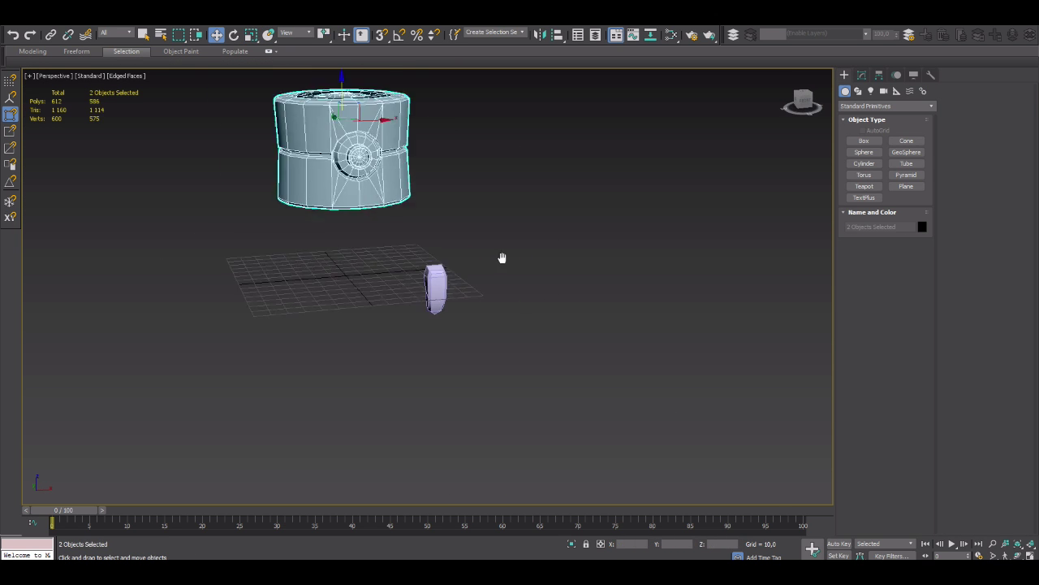
click(487, 293)
scroll(440, 331, up, 3)
alt+middle_drag(440, 331, 568, 308)
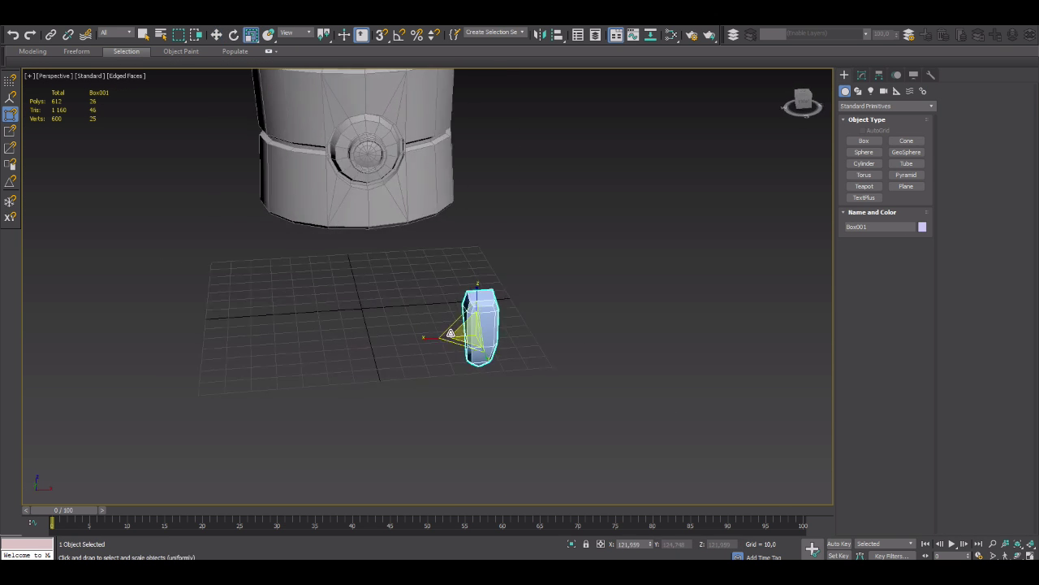
click(863, 164)
click(1031, 551)
scroll(301, 375, up, 5)
drag(242, 358, 252, 358)
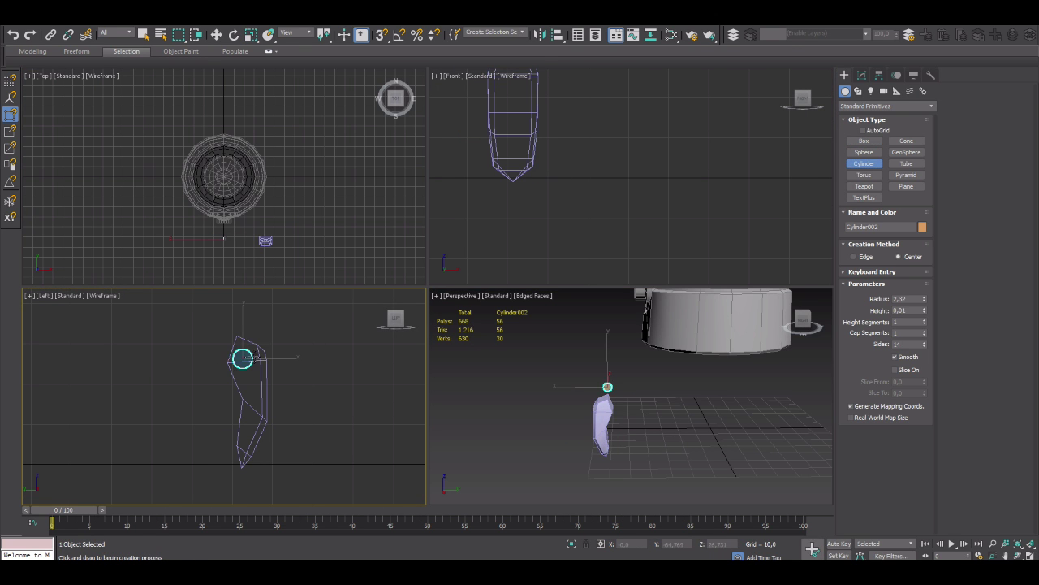
Reduce the cylinder's sides and enlarge its height and radius into a hexagonal pin
key(alt+w)
key(r)
click(862, 75)
click(925, 282)
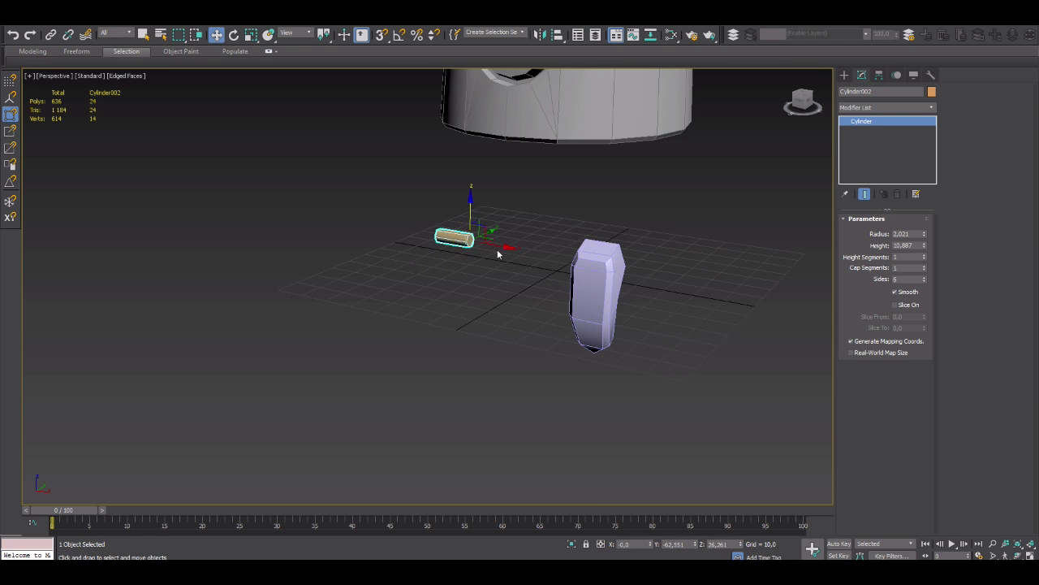
alt+middle_drag(568, 284, 617, 276)
drag(924, 243, 924, 221)
key(w)
alt+middle_drag(634, 204, 611, 258)
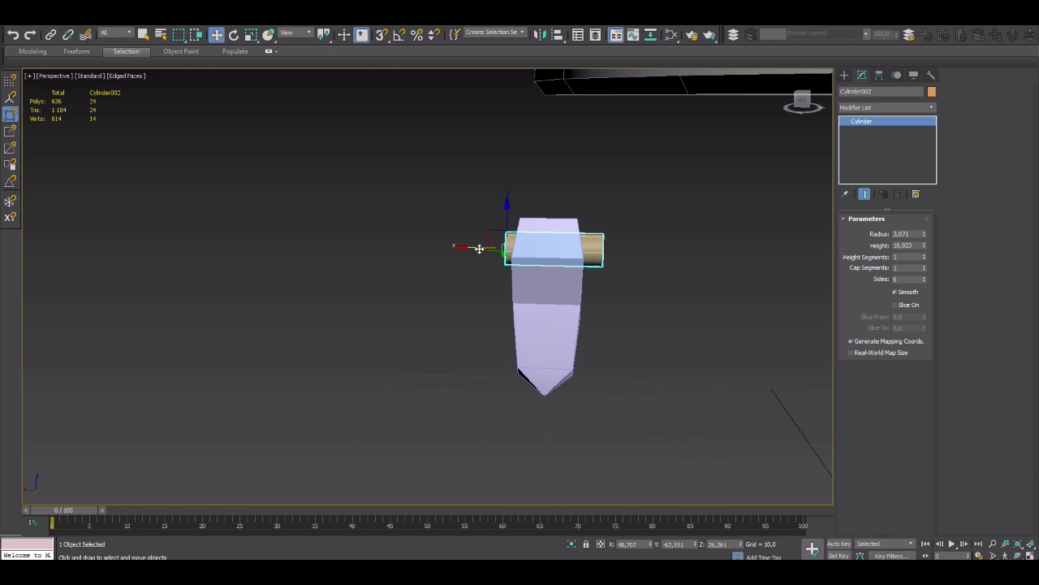
Convert the pin to an editable mesh and rotate it to lie across the claw
alt+middle_drag(461, 248, 520, 276)
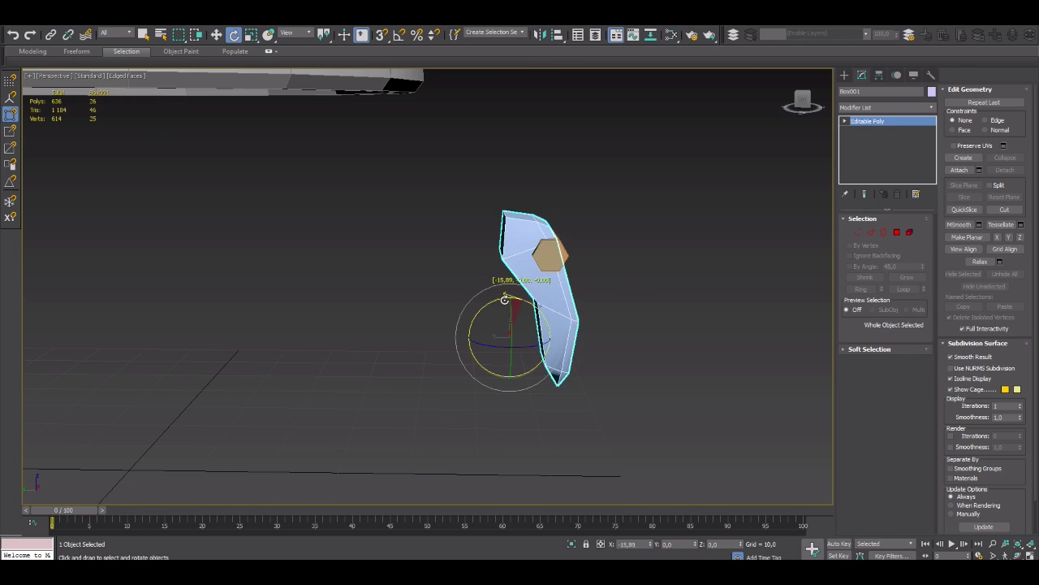
key(alt+w)
key(alt+w)
key(e)
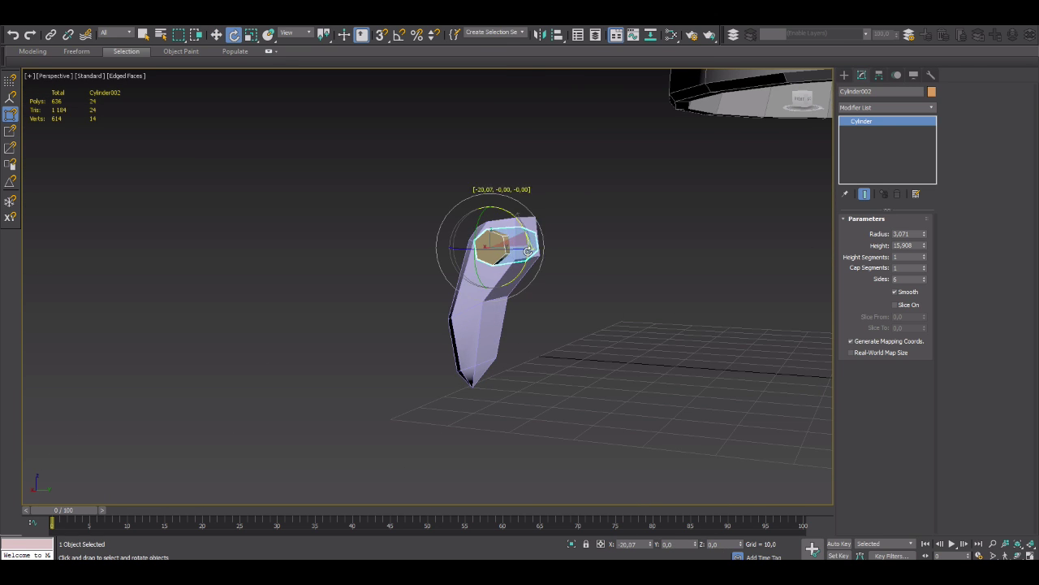
right_click(519, 268)
click(620, 328)
key(4)
alt+middle_drag(620, 329, 649, 309)
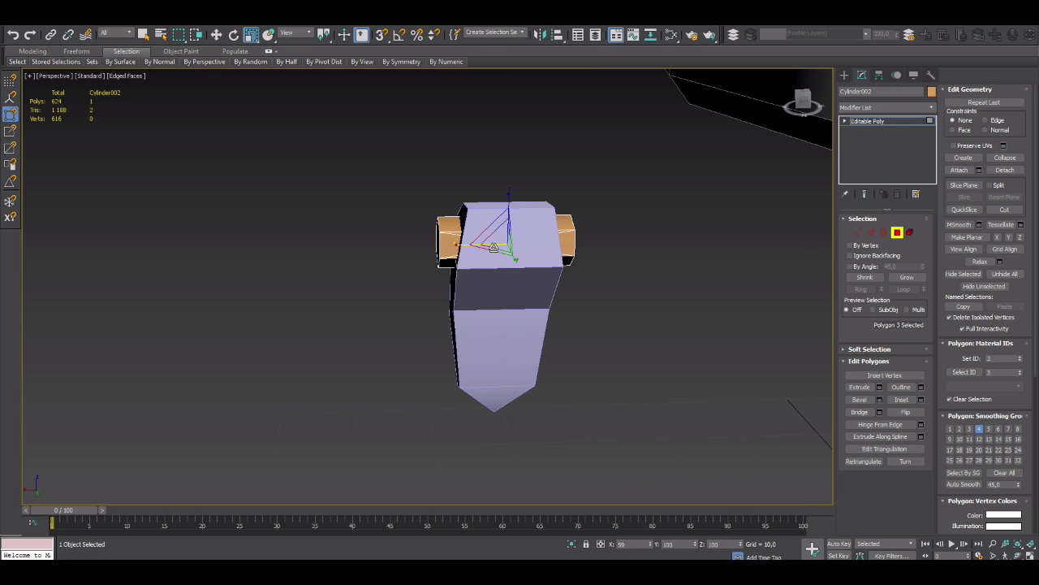
mouse_move(513, 341)
alt+middle_down()
mouse_move(639, 225)
mouse_move(621, 234)
mouse_move(617, 224)
mouse_move(824, 83)
alt+middle_up()
Reselect the orange pin and switch to polygon level in its mesh settings
right_click(638, 224)
key(1)
key(w)
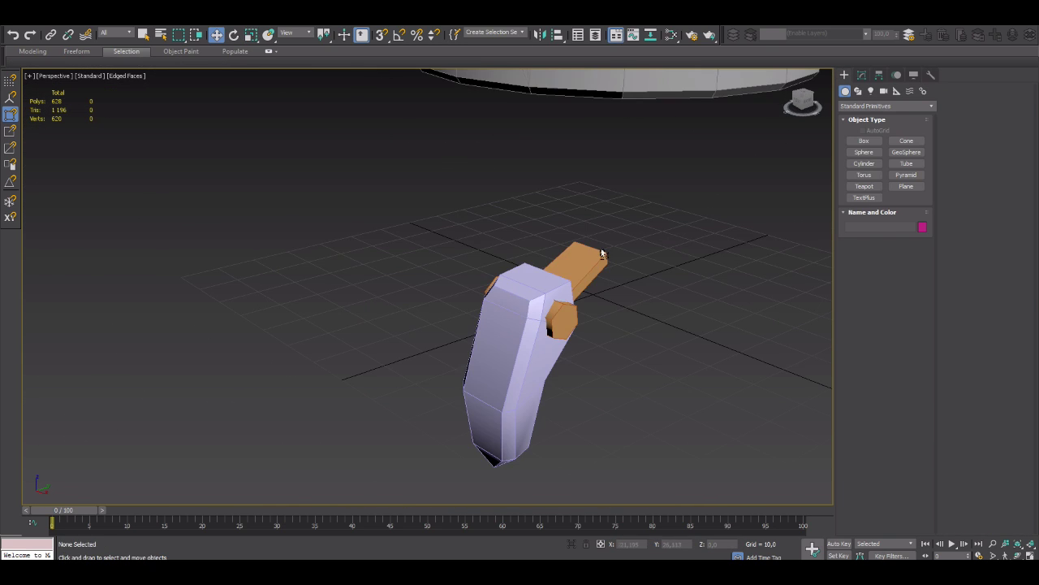
mouse_move(602, 255)
alt+middle_down()
mouse_move(552, 304)
mouse_move(546, 280)
alt+middle_up()
click(552, 303)
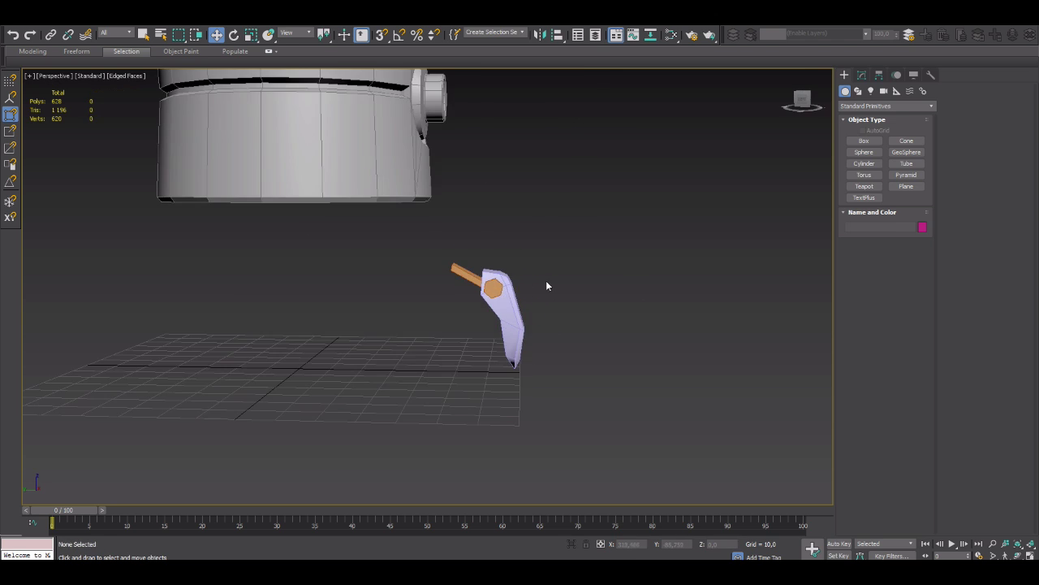
click(862, 75)
key(4)
scroll(690, 328, up, 2)
scroll(431, 324, up, 2)
Extrude a strut from the pin face, duplicate the arm part, and select its end polygons and an edge
key(shift+e)
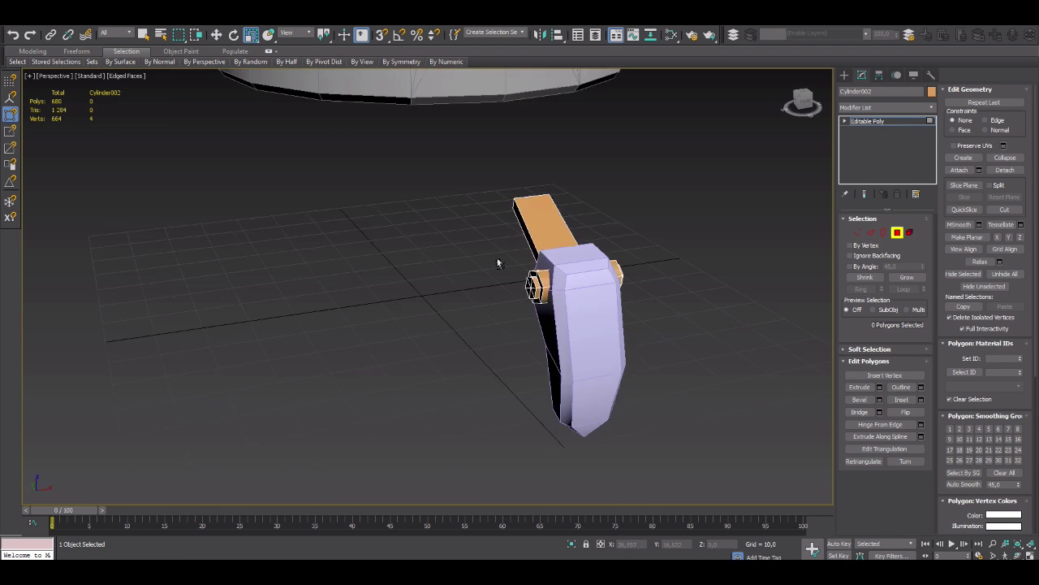
scroll(932, 132, down, 4)
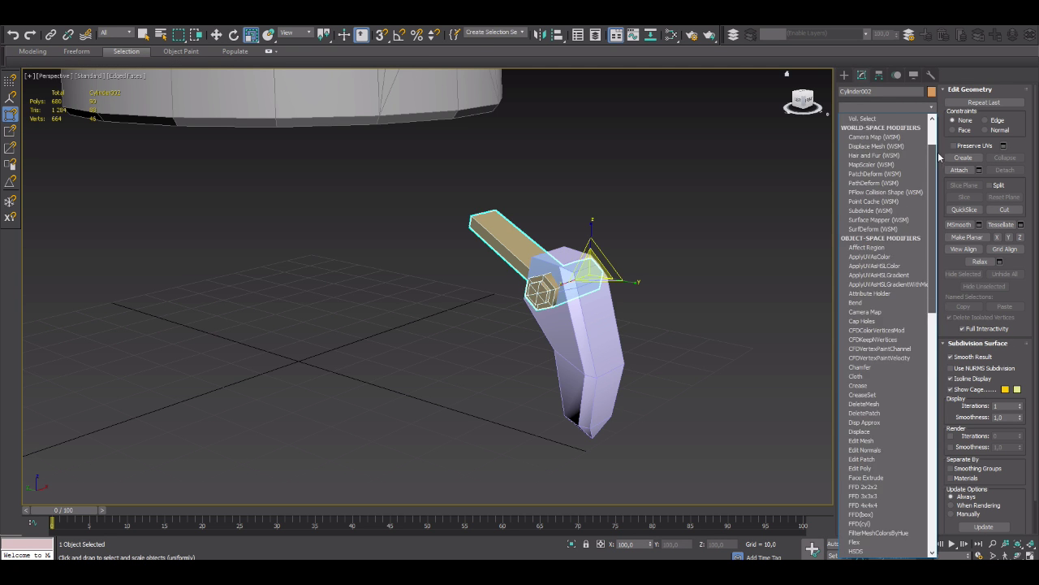
click(528, 318)
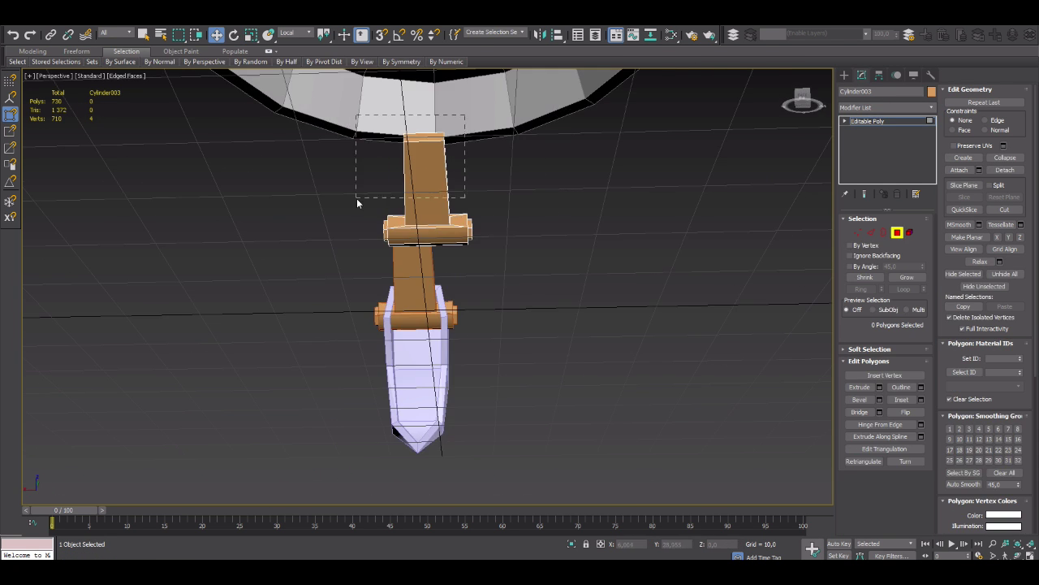
drag(495, 128, 356, 198)
alt+middle_drag(482, 173, 845, 230)
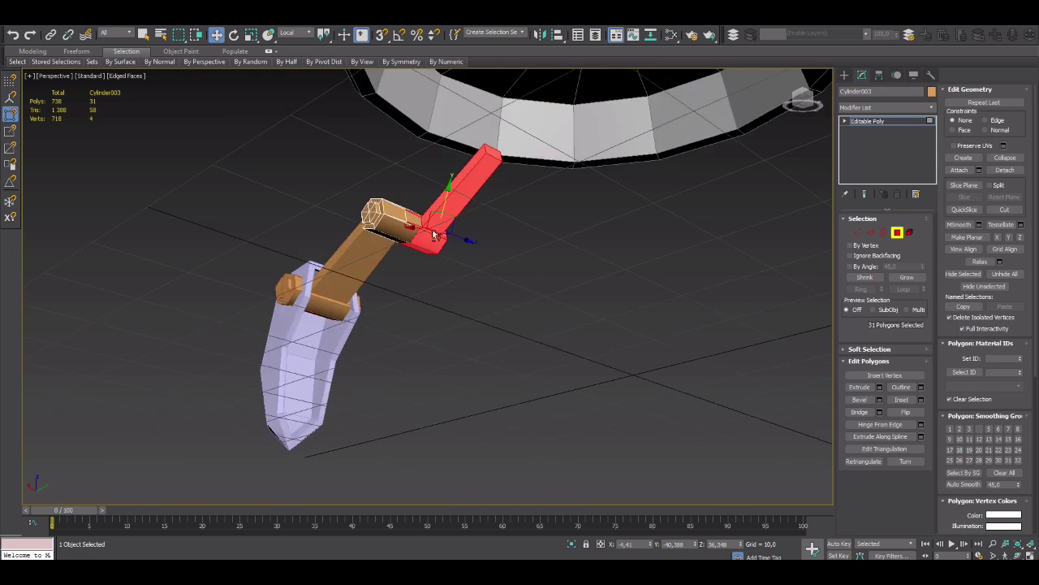
click(432, 221)
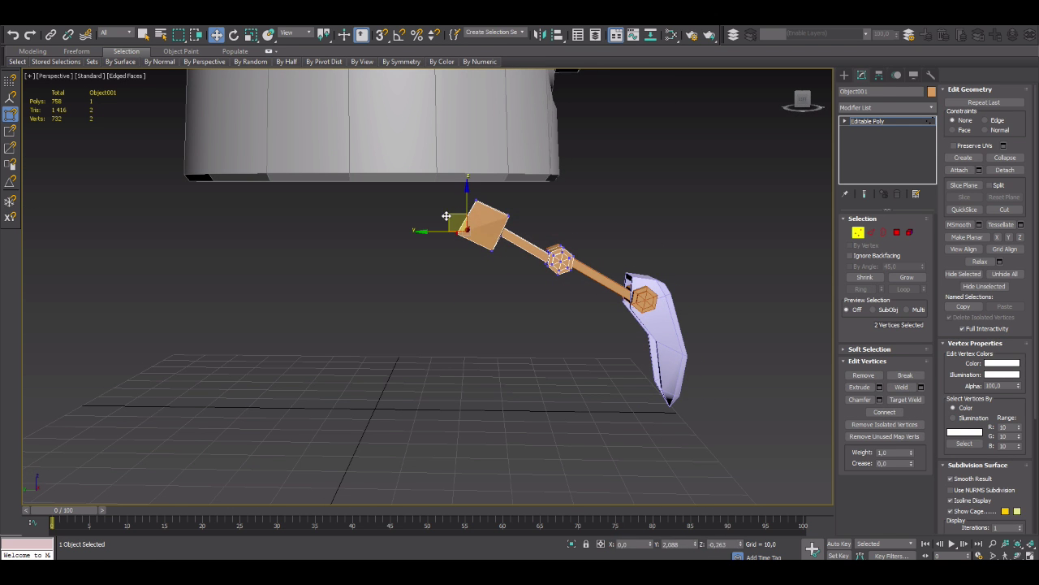
Select the orange arm and move the new block up beneath the drone body
click(542, 241)
key(1)
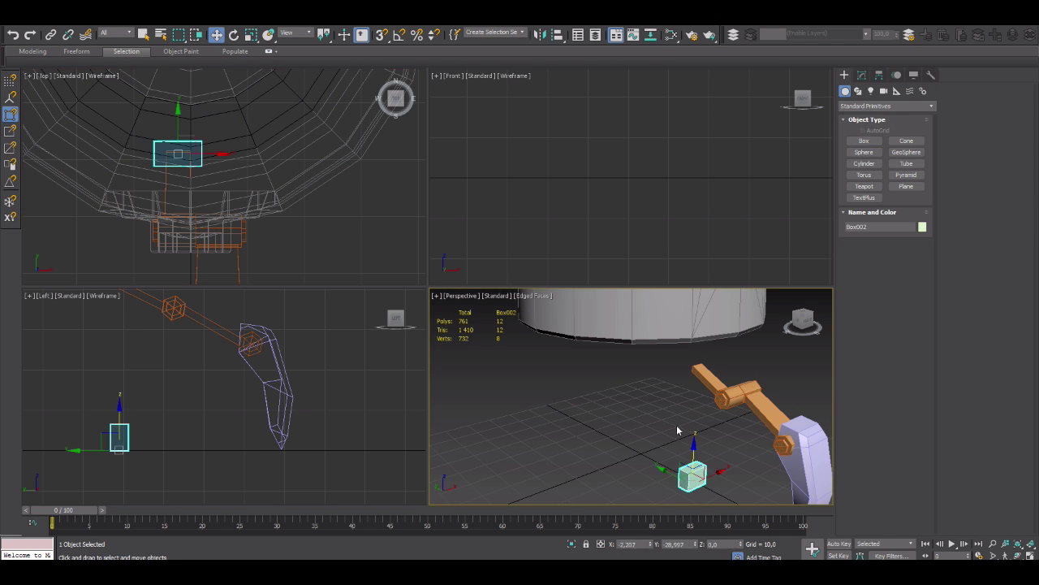
drag(700, 355, 674, 367)
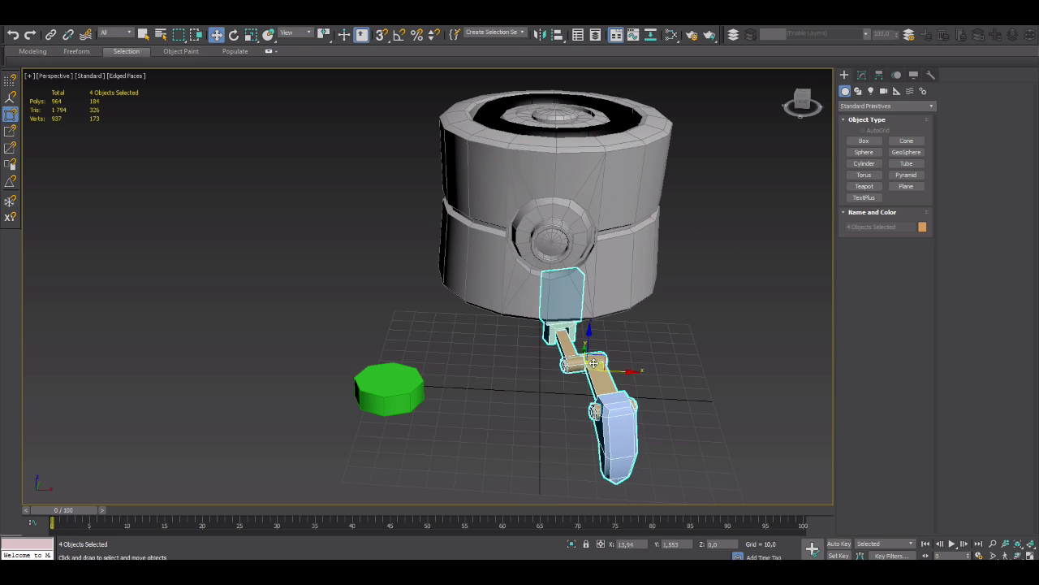
right_click(593, 364)
Rotate the leg group and inspect the leg placement from above and the side
click(626, 407)
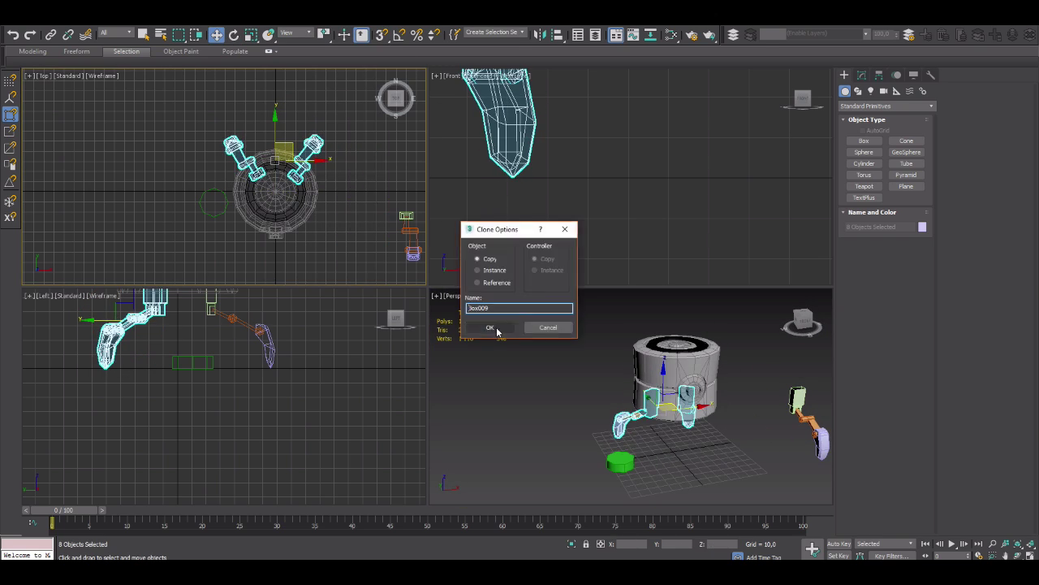
alt+middle_drag(439, 305, 686, 401)
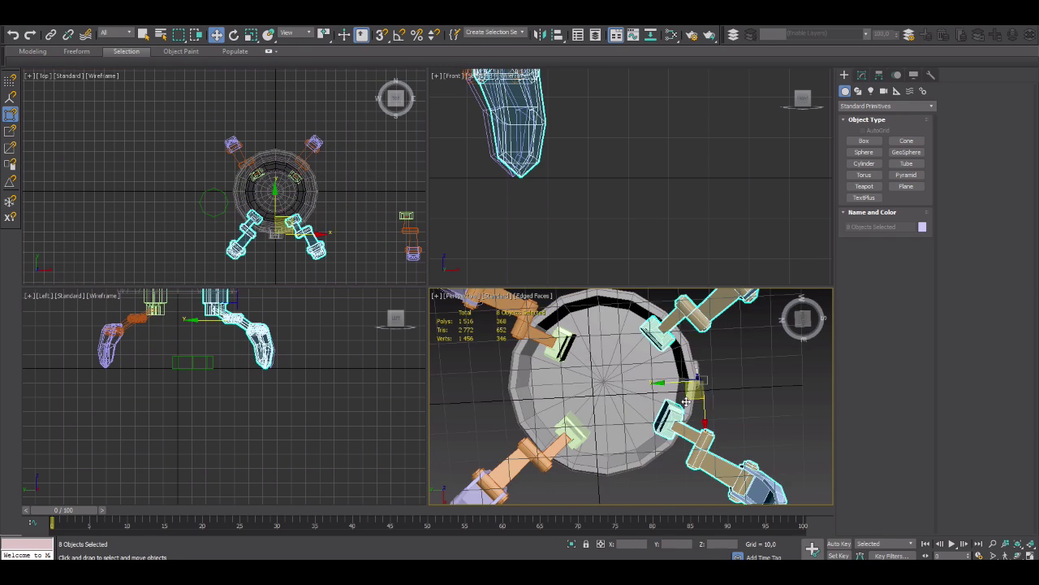
alt+middle_drag(617, 390, 802, 489)
key(alt+w)
Select the pale mounting block under the body from a low view
click(377, 359)
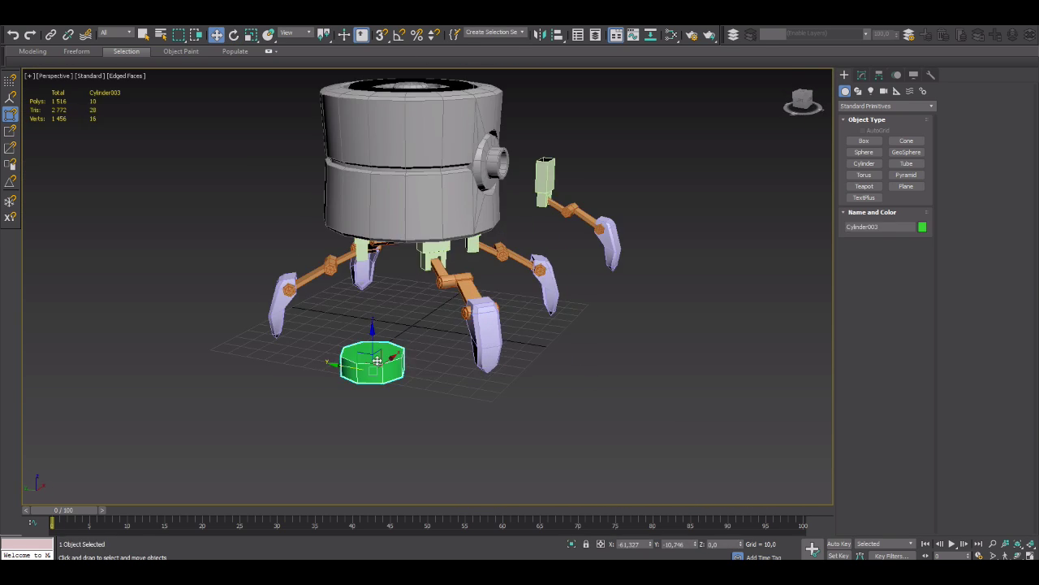
scroll(343, 301, up, 5)
click(314, 220)
scroll(507, 313, down, 5)
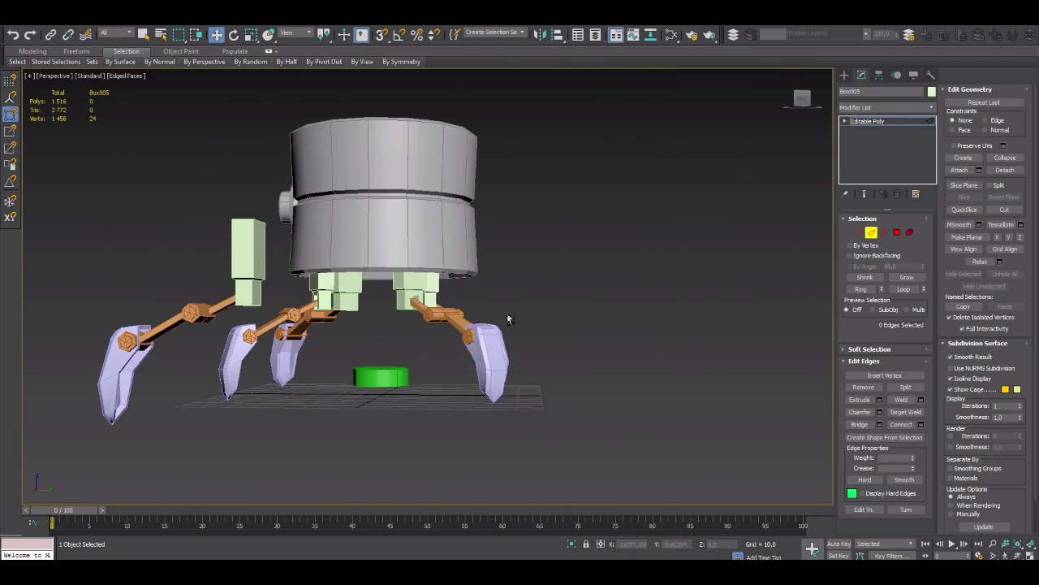
alt+middle_drag(506, 313, 362, 133)
click(362, 133)
scroll(363, 132, up, 3)
Select faces on the mounting block in Polygon mode and inspect beneath the body
key(4)
click(361, 171)
scroll(362, 171, up, 3)
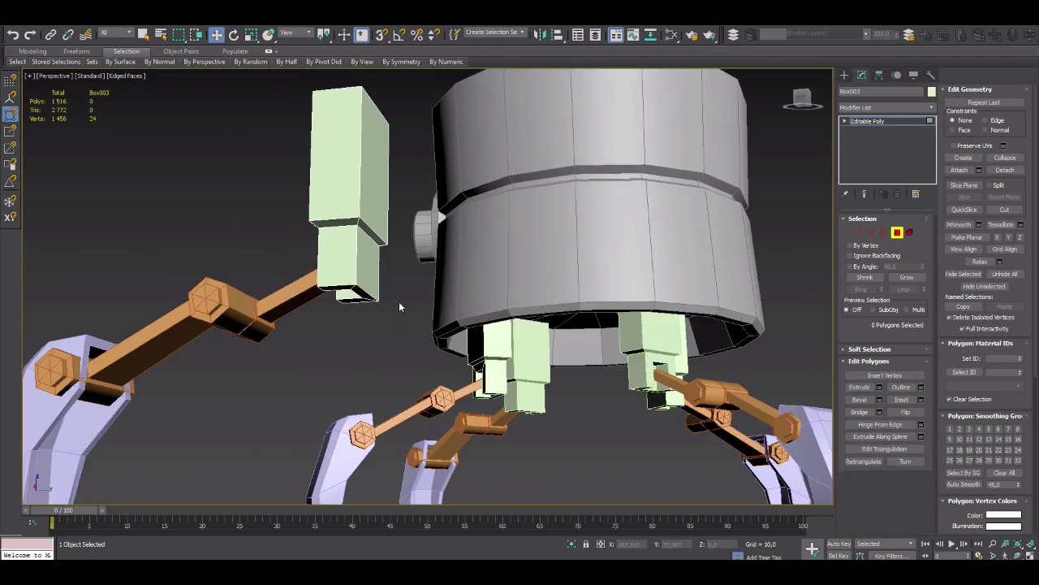
alt+middle_drag(361, 170, 325, 243)
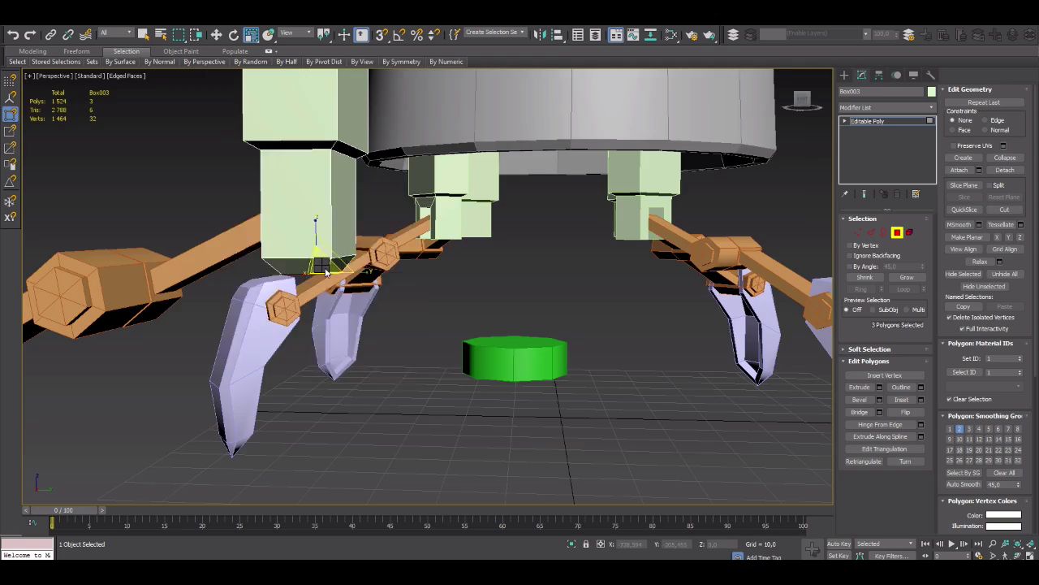
mouse_move(332, 282)
alt+middle_down()
mouse_move(368, 292)
mouse_move(866, 237)
alt+middle_up()
click(368, 292)
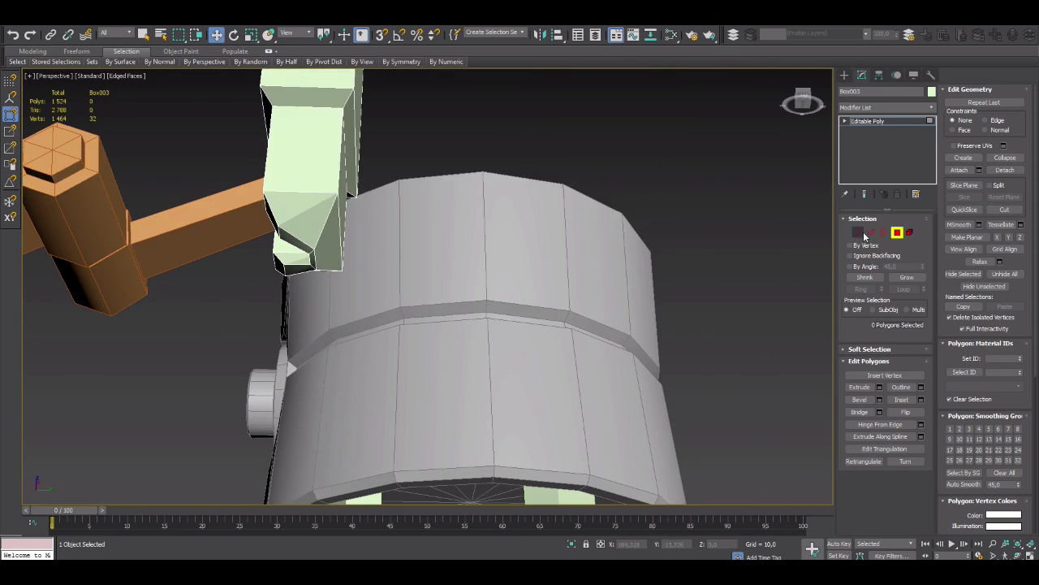
mouse_move(319, 140)
alt+middle_down()
mouse_move(455, 211)
mouse_move(325, 243)
alt+middle_up()
Chamfer the mounting block's edges at the arm joint
key(2)
key(w)
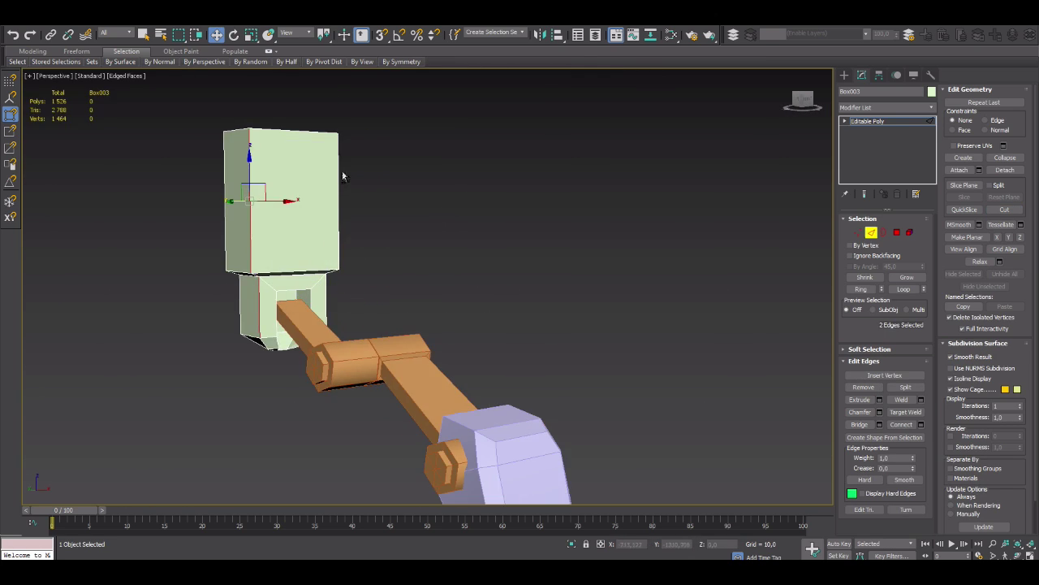
alt+middle_drag(343, 177, 704, 304)
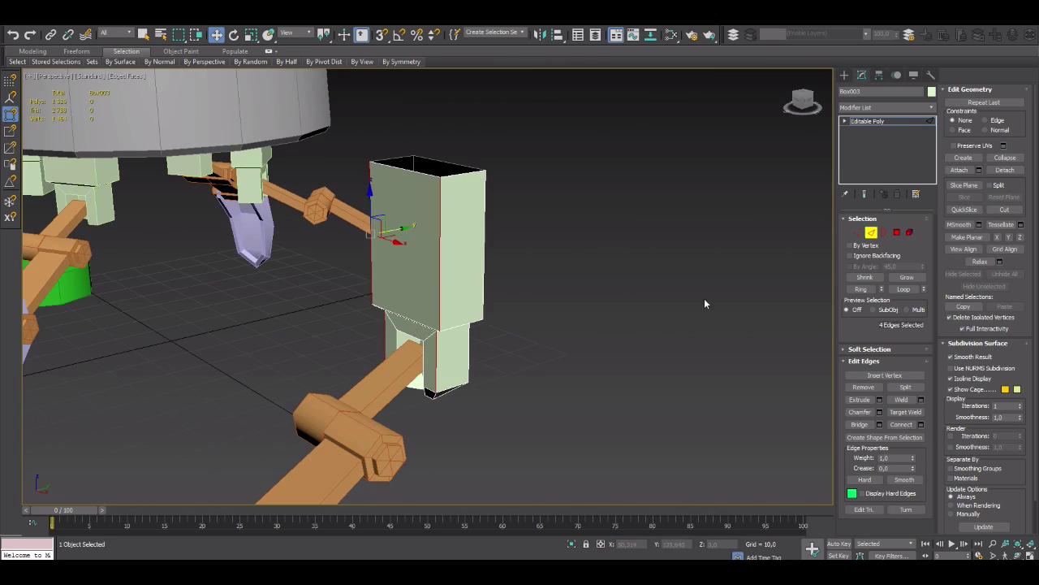
click(449, 386)
alt+middle_drag(435, 311, 536, 282)
Cut new edges into the leg block's underside
right_click(528, 297)
click(488, 371)
scroll(376, 363, up, 3)
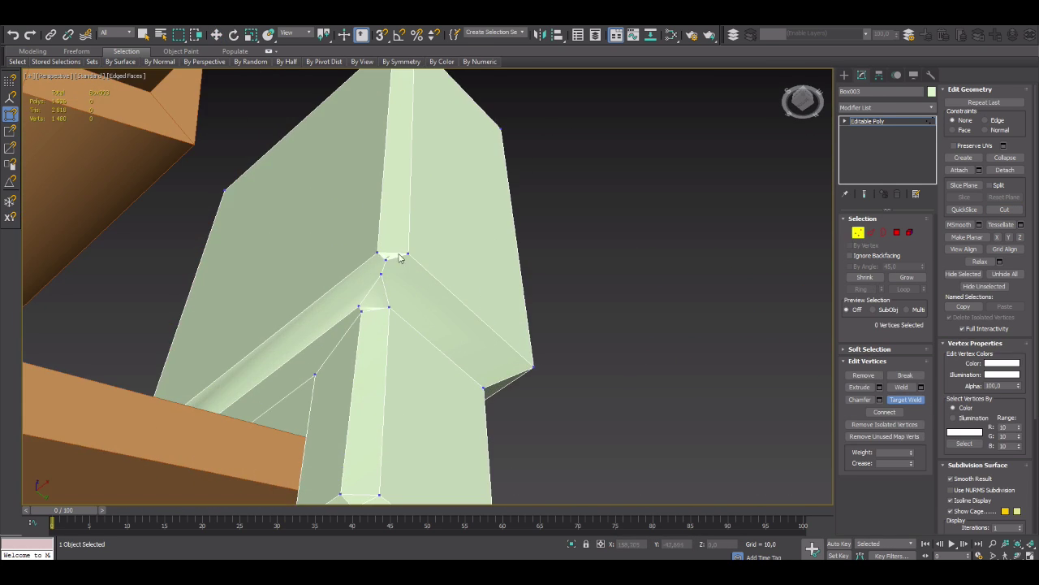
mouse_move(376, 363)
alt+middle_down()
mouse_move(390, 401)
mouse_move(398, 309)
mouse_move(457, 366)
mouse_move(311, 217)
mouse_move(332, 181)
mouse_move(545, 234)
alt+middle_up()
right_click(549, 174)
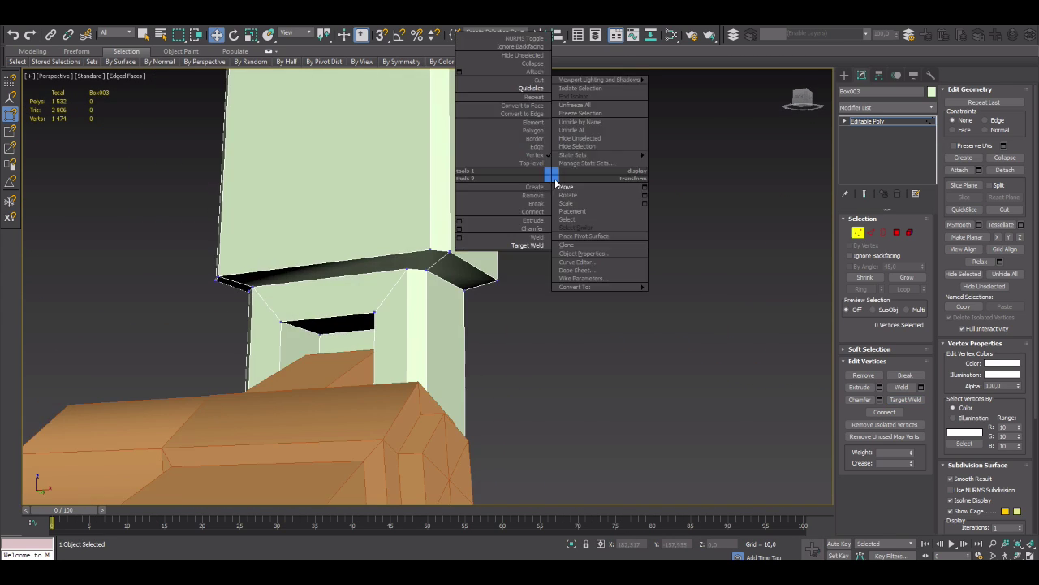
click(527, 106)
mouse_move(528, 105)
alt+middle_down()
mouse_move(428, 201)
mouse_move(360, 155)
alt+middle_up()
scroll(360, 155, down, 5)
Select the two small faces at the block's lower end
key(4)
click(341, 280)
ctrl+click(362, 305)
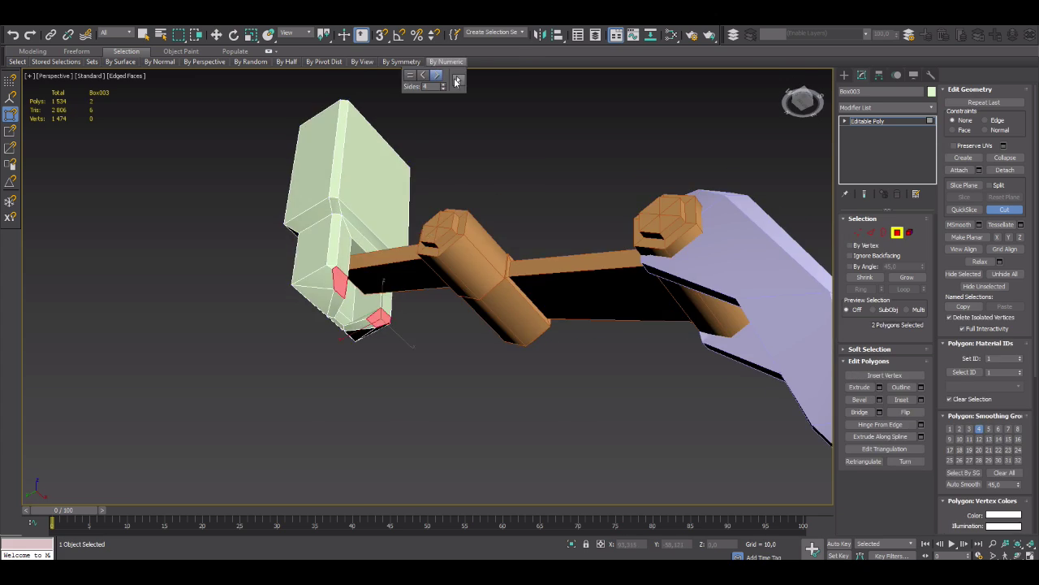
scroll(530, 361, up, 5)
key(1)
mouse_move(529, 361)
alt+middle_down()
mouse_move(422, 281)
mouse_move(536, 227)
alt+middle_up()
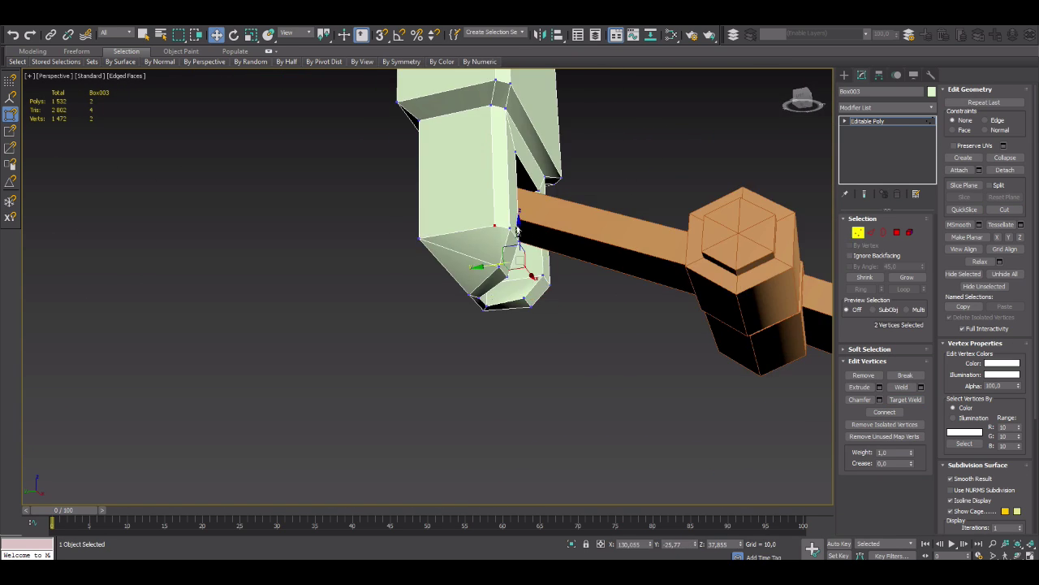
Weld the two tip vertices into one and move them into place
drag(503, 182, 532, 252)
right_click(529, 236)
click(566, 246)
key(w)
alt+middle_drag(566, 246, 492, 260)
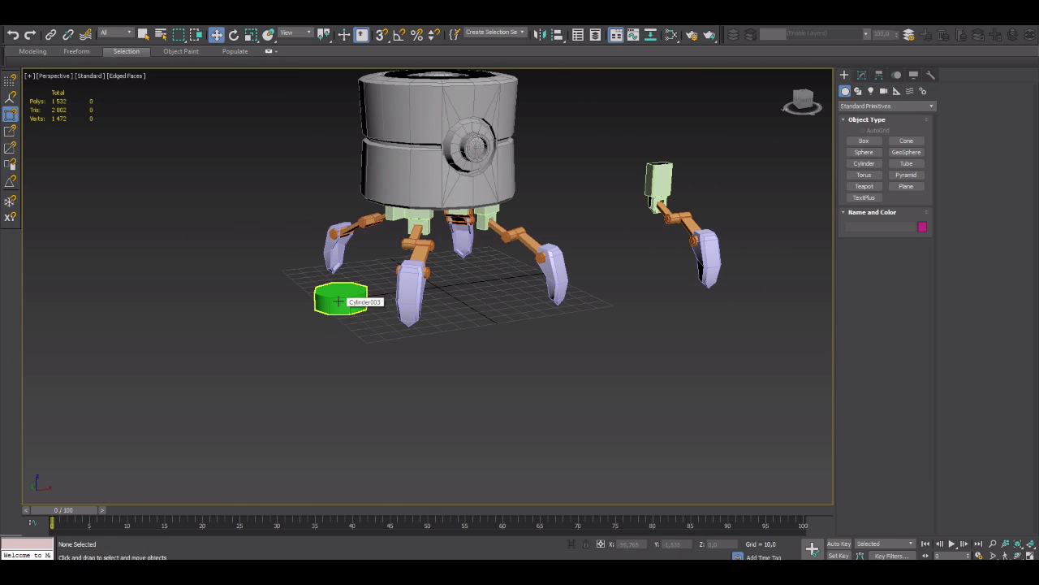
Convert Cylinder003 to Editable Poly and reduce the torus to 5 sides
right_click(337, 302)
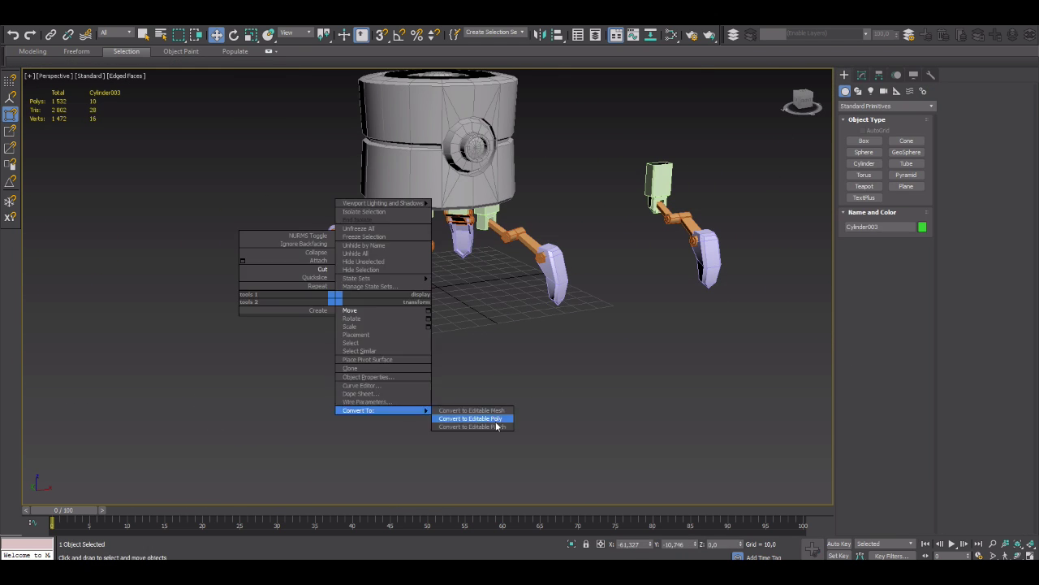
click(441, 415)
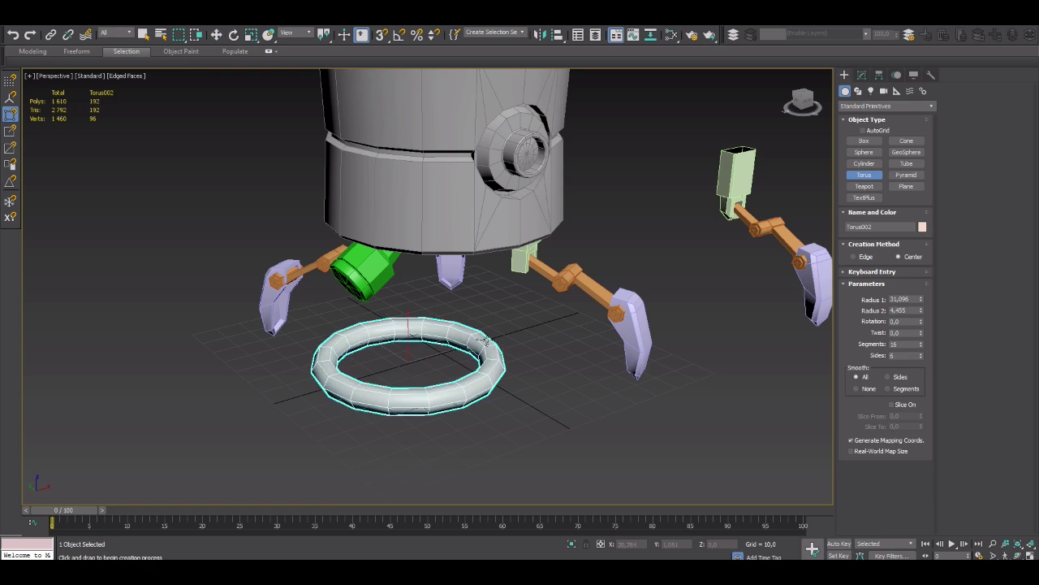
click(921, 352)
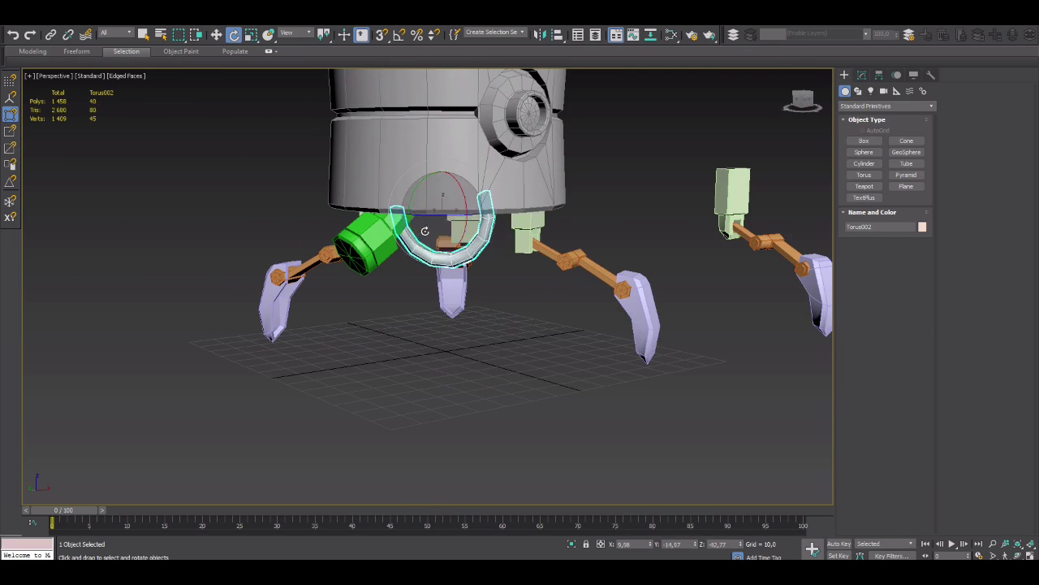
Rotate half of Torus002's vertices to curve the U tube, and select the right leg assembly
key(w)
mouse_move(424, 230)
alt+middle_down()
mouse_move(440, 191)
mouse_move(441, 227)
alt+middle_up()
right_click(449, 197)
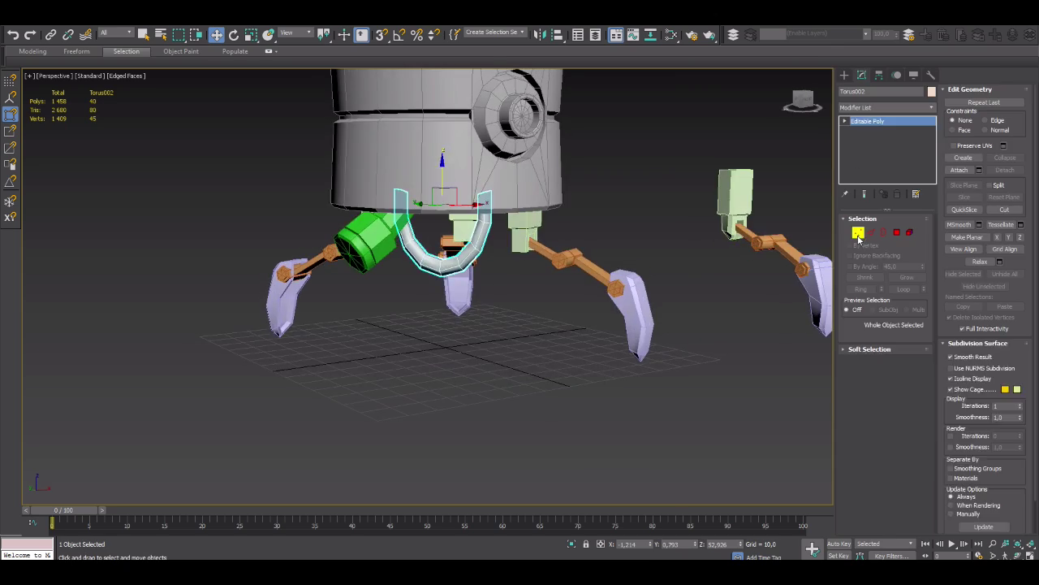
mouse_move(455, 243)
alt+middle_down()
mouse_move(453, 212)
mouse_move(519, 231)
alt+middle_up()
key(e)
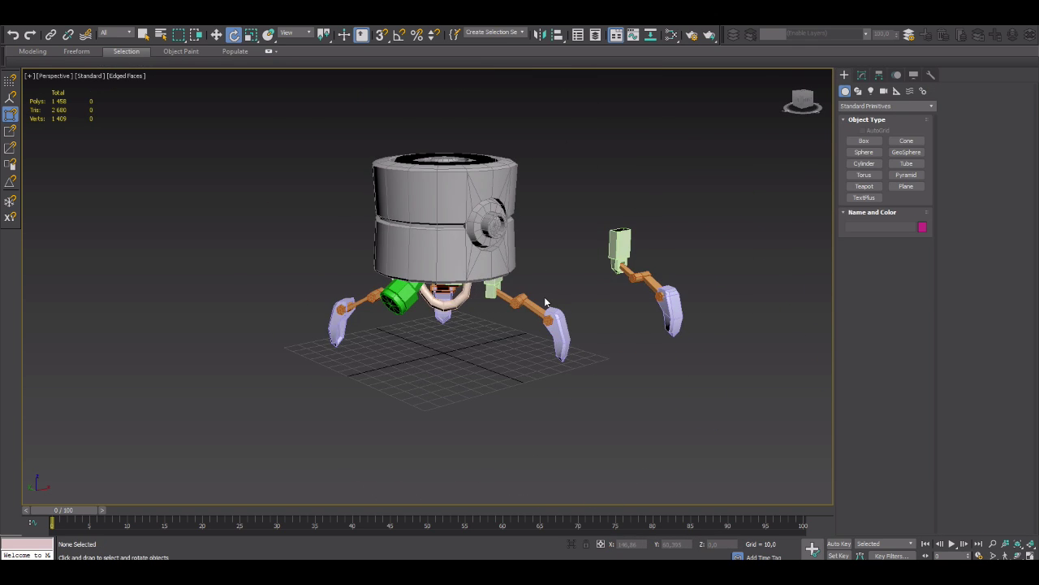
mouse_move(544, 296)
alt+middle_down()
mouse_move(544, 183)
mouse_move(533, 292)
mouse_move(520, 268)
mouse_move(439, 302)
alt+middle_up()
double_click(529, 296)
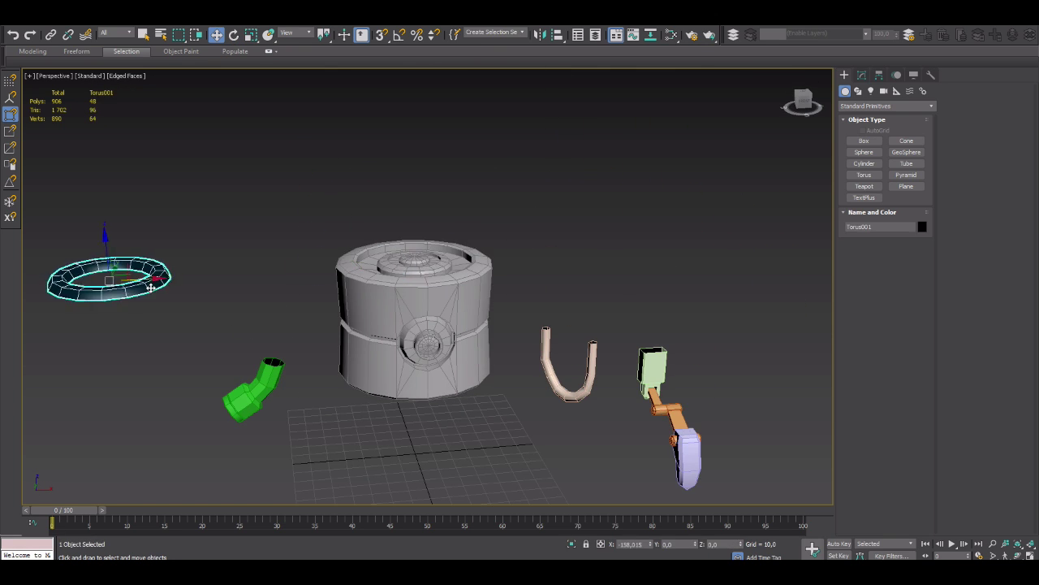
Move the torus ring off the body to the left and select all leg pieces
scroll(332, 276, up, 5)
scroll(227, 162, down, 5)
drag(638, 290, 350, 365)
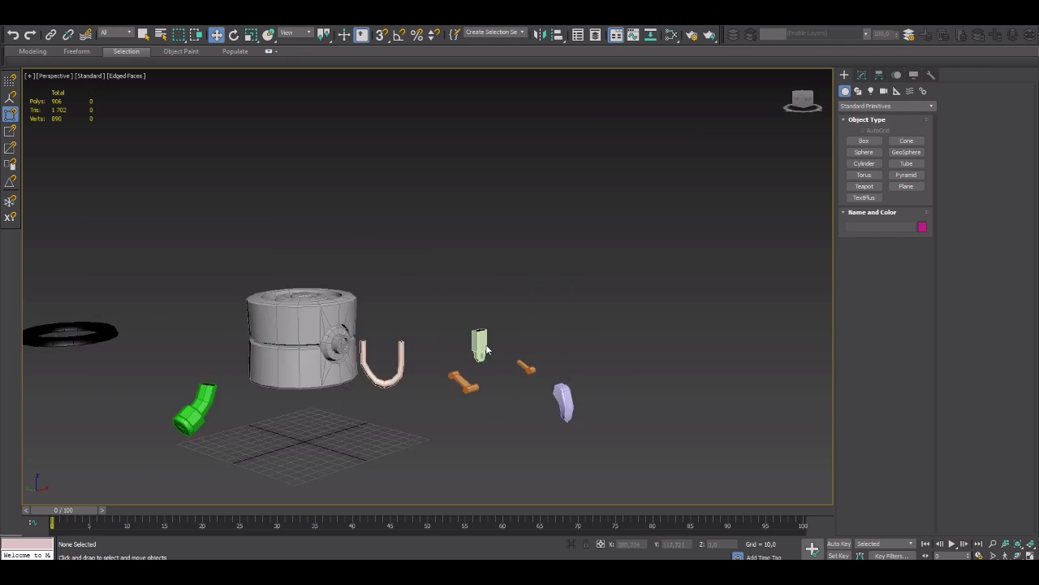
key(ctrl+a)
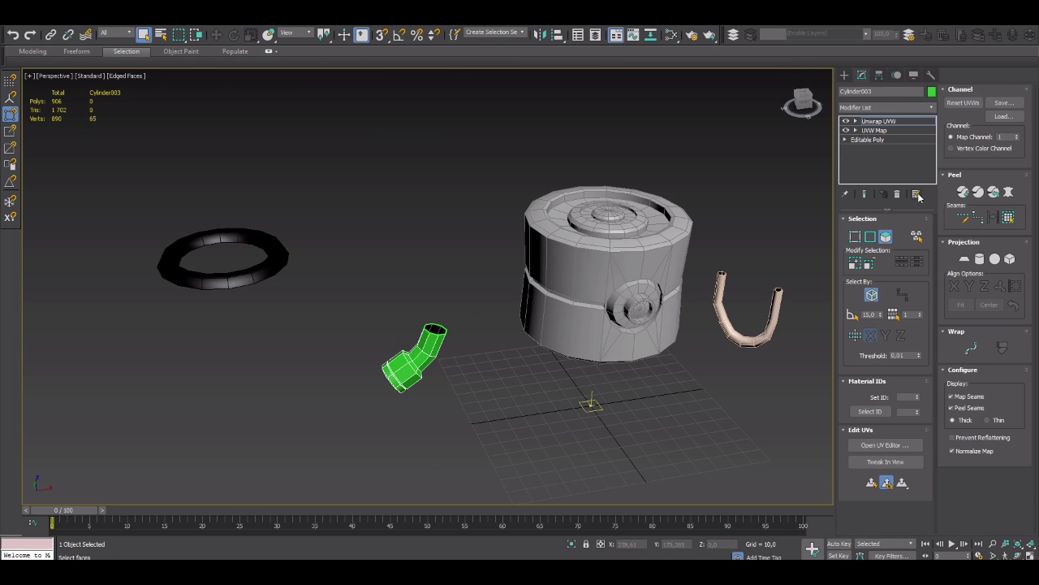
Select all of the green pipe's faces in the UV Editor and straighten them into a grid
mouse_move(487, 227)
alt+middle_down()
mouse_move(552, 203)
mouse_move(584, 208)
alt+middle_up()
scroll(507, 214, up, 3)
scroll(560, 252, down, 5)
scroll(536, 289, up, 2)
key(3)
click(885, 445)
key(ctrl+a)
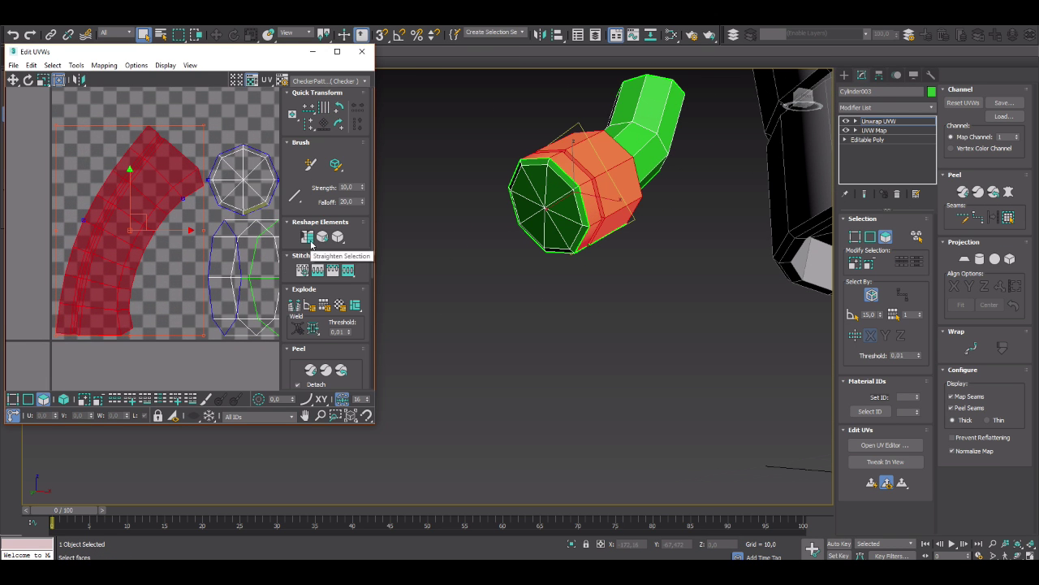
click(308, 237)
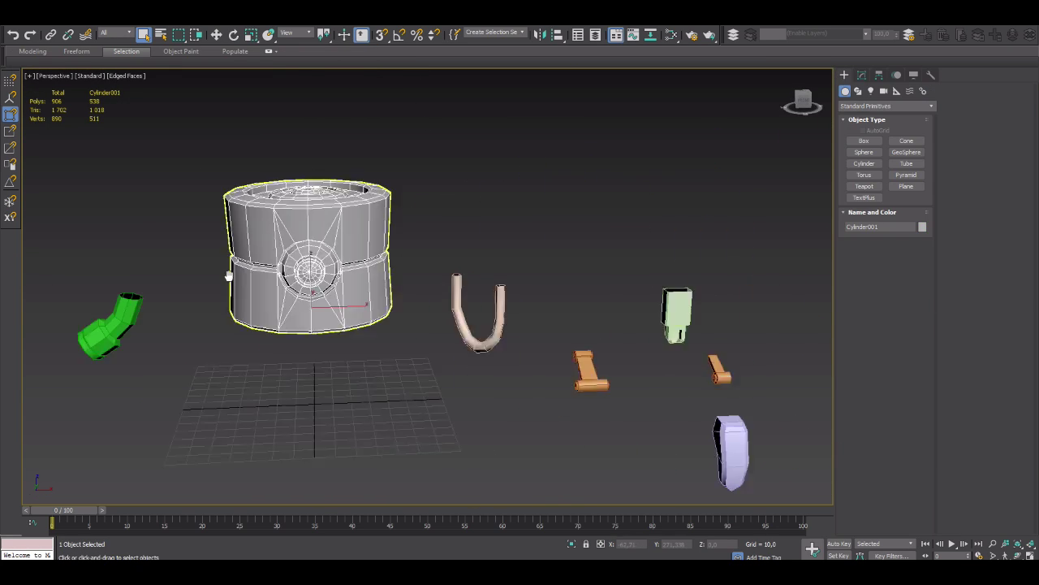
Select the round port's faces on Cylinder001 and detach them as a separate object
click(896, 232)
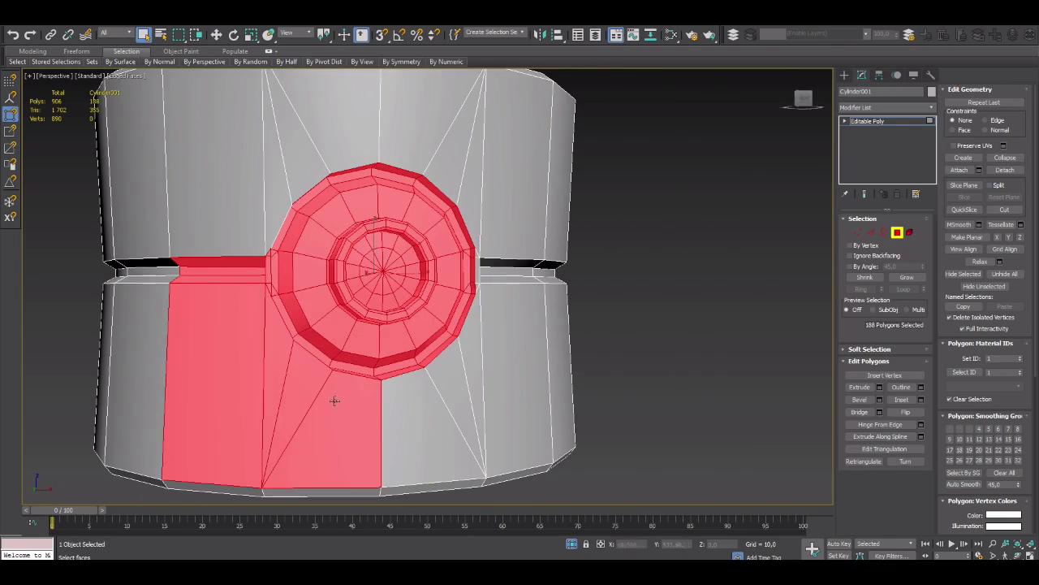
alt+click(334, 400)
alt+middle_drag(334, 400, 522, 207)
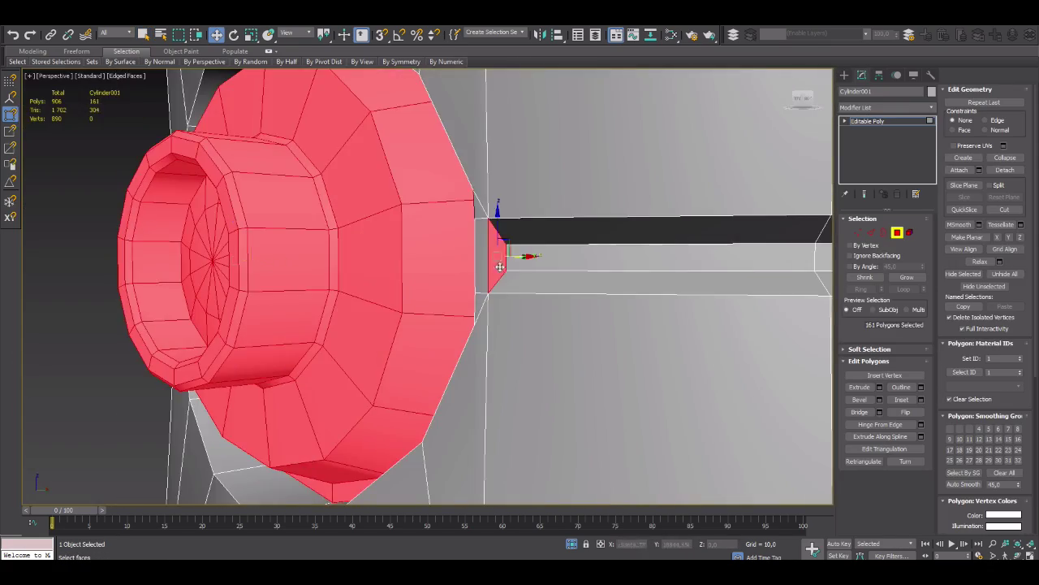
alt+middle_drag(499, 267, 829, 98)
click(828, 97)
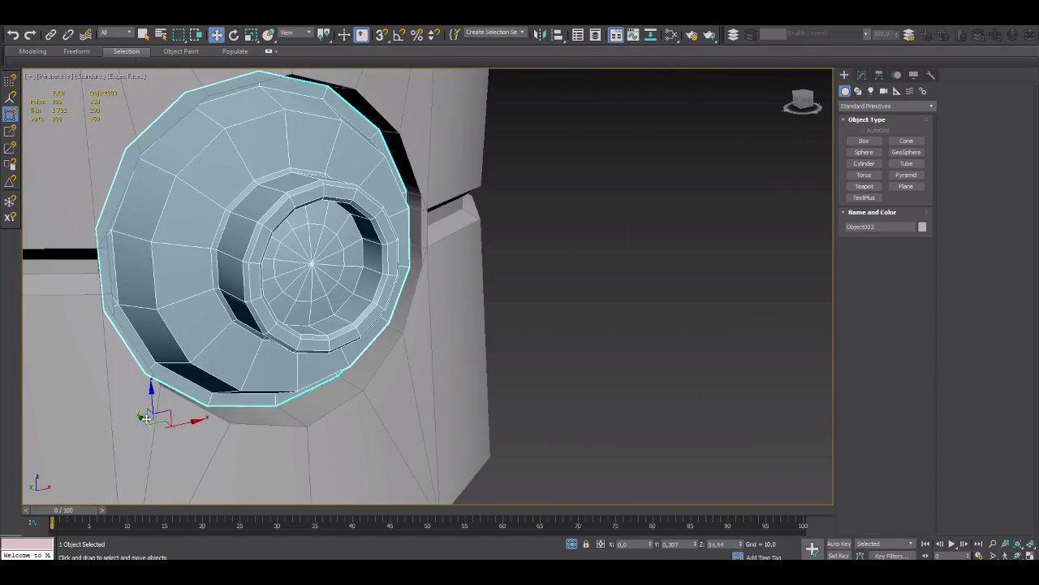
alt+middle_drag(284, 230, 300, 223)
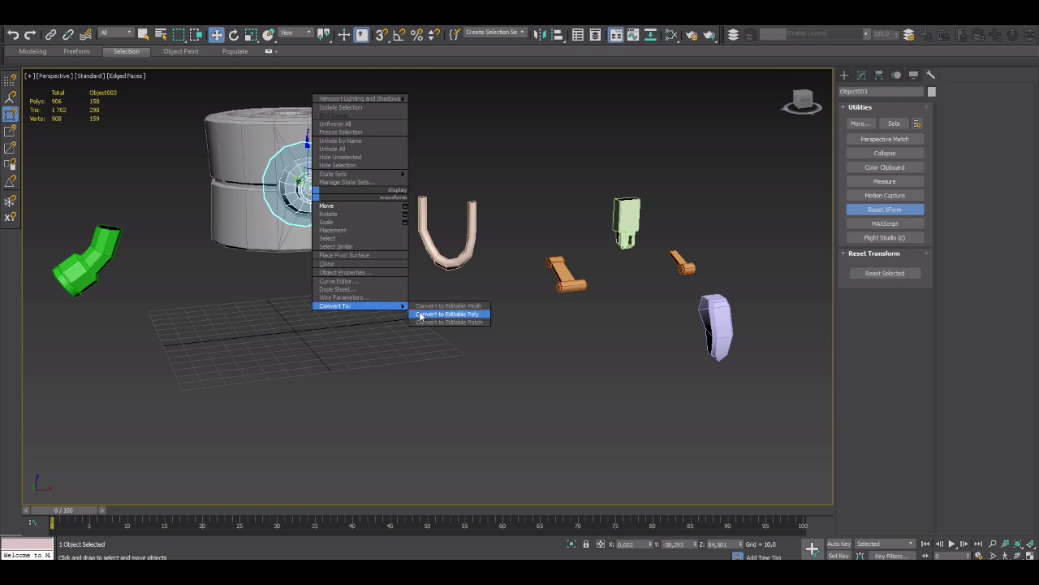
Convert the detached port to Editable Poly and add UV mapping to Cylinder001
click(421, 315)
key(z)
click(888, 108)
click(883, 459)
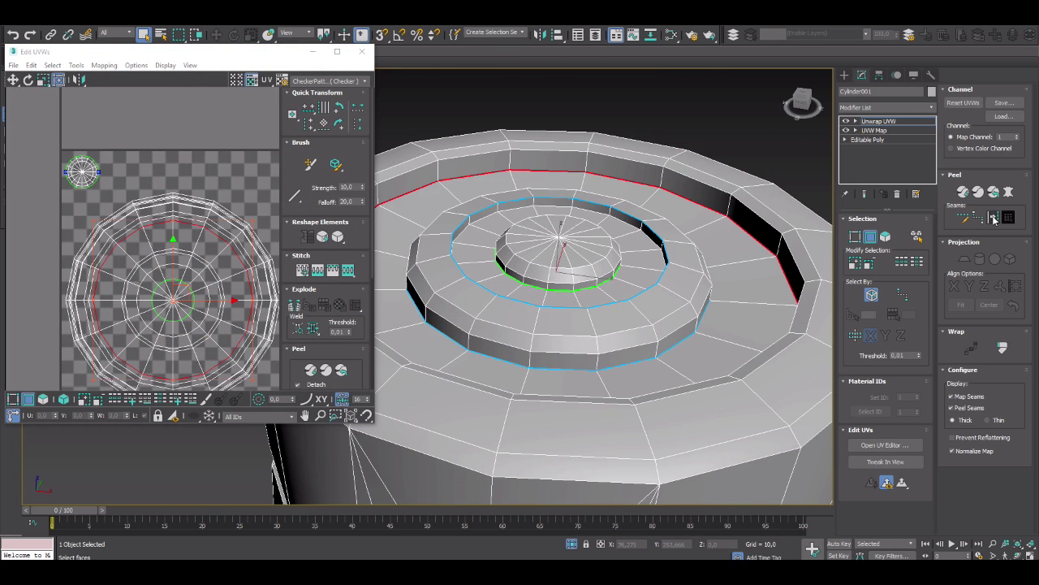
Convert the selected edge loop to a seam and select an edge down the cylinder's side
click(994, 219)
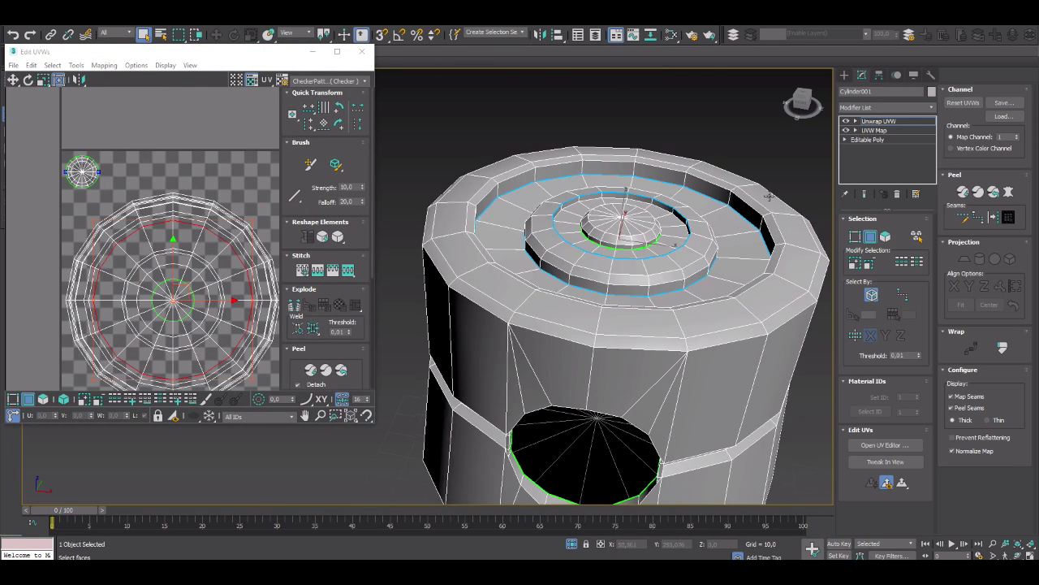
click(522, 317)
alt+middle_drag(658, 372, 617, 243)
scroll(568, 151, up, 3)
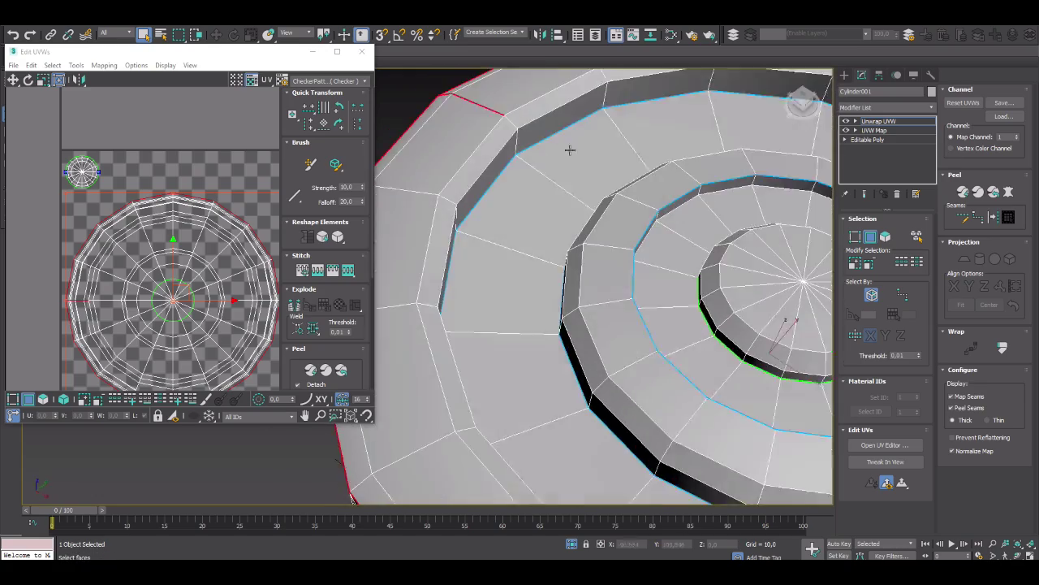
scroll(569, 151, down, 3)
mouse_move(762, 232)
alt+middle_down()
mouse_move(598, 301)
mouse_move(571, 293)
mouse_move(588, 319)
mouse_move(755, 243)
alt+middle_up()
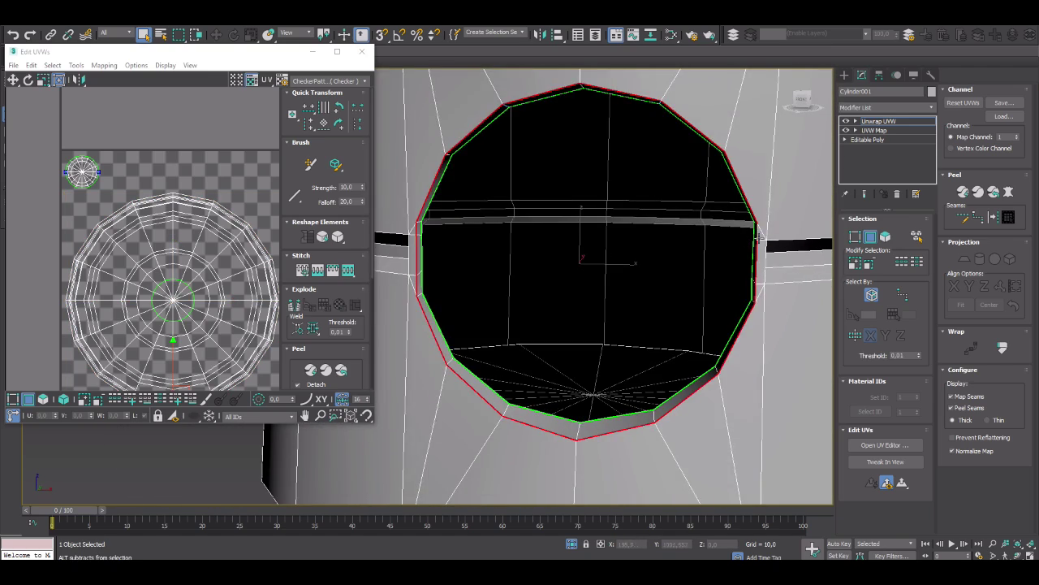
Select the edge loop around the bottom opening and inspect it
click(759, 250)
alt+middle_drag(763, 288, 456, 232)
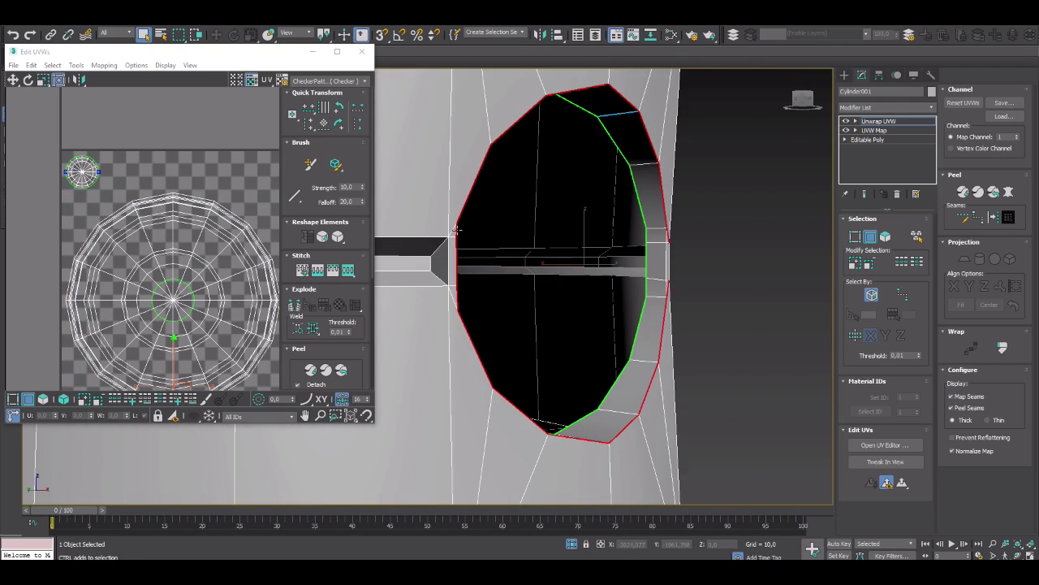
mouse_move(449, 298)
alt+middle_down()
mouse_move(702, 329)
mouse_move(592, 167)
mouse_move(690, 173)
mouse_move(625, 284)
mouse_move(674, 280)
alt+middle_up()
scroll(617, 317, up, 3)
scroll(701, 330, down, 3)
scroll(673, 281, down, 3)
mouse_move(575, 100)
alt+middle_down()
mouse_move(617, 203)
mouse_move(601, 241)
mouse_move(559, 218)
mouse_move(580, 186)
mouse_move(568, 228)
mouse_move(550, 236)
alt+middle_up()
scroll(549, 236, up, 3)
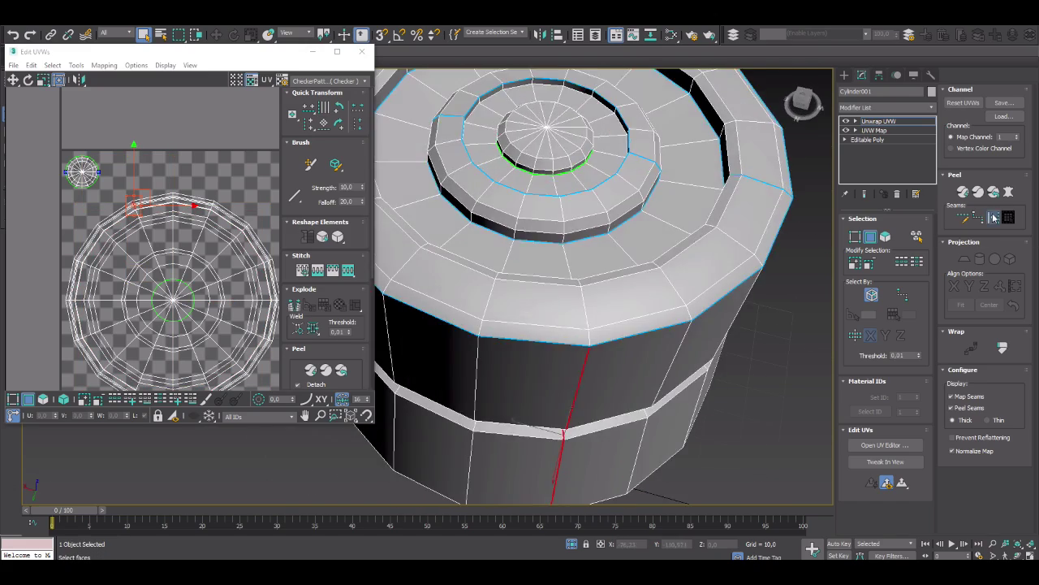
Select Cylinder001's top cap and the ring of faces around it
click(885, 236)
scroll(552, 244, up, 3)
click(476, 273)
alt+middle_drag(476, 273, 633, 213)
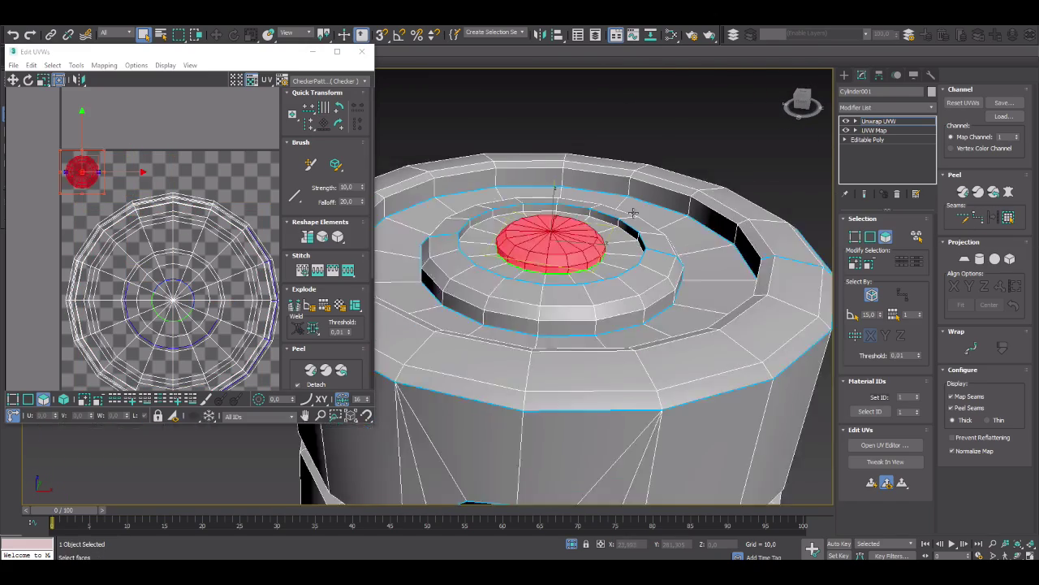
scroll(631, 216, up, 3)
click(630, 219)
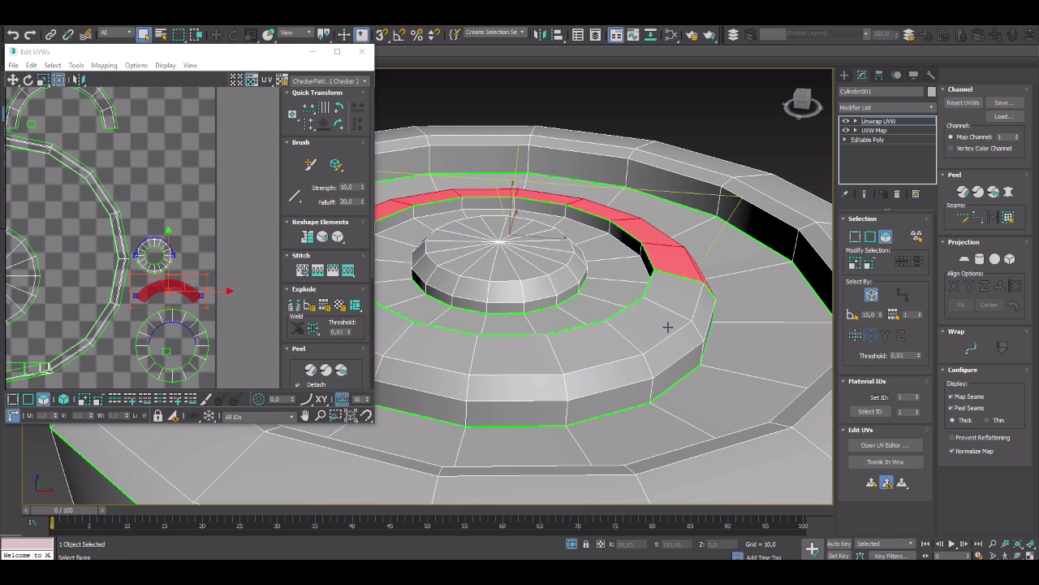
Select the outer lower face ring and single faces in the UV layout
click(667, 326)
click(175, 229)
scroll(232, 229, down, 3)
click(122, 217)
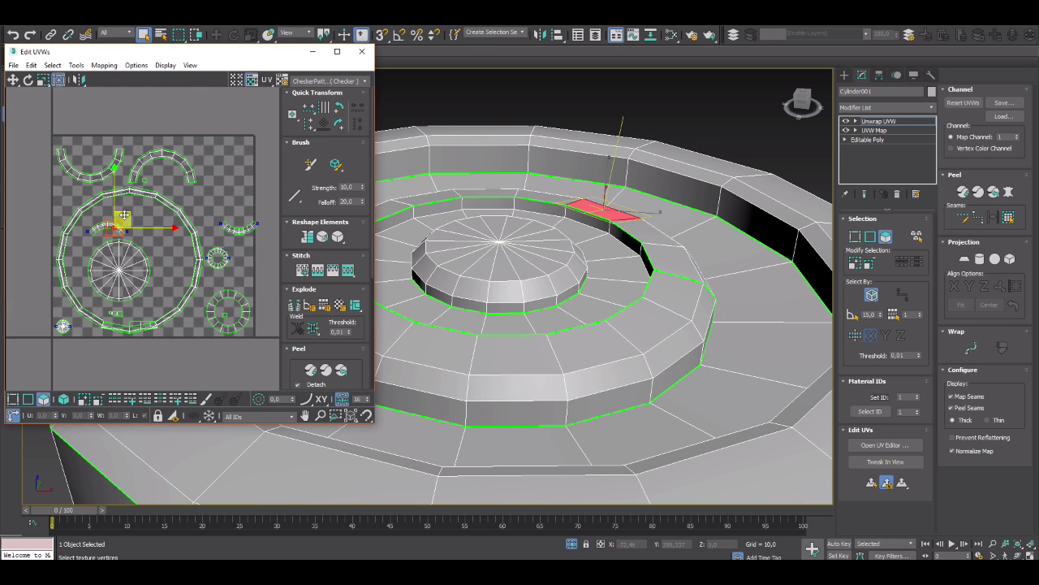
scroll(194, 235, up, 2)
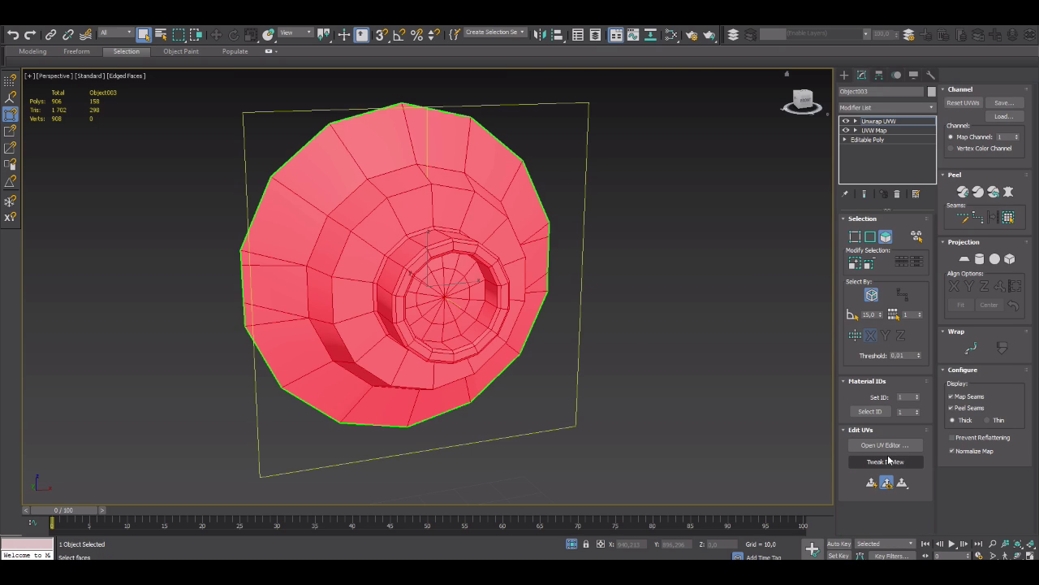
Switch the unwrap to Edge mode and view the disc's inner rings
click(870, 236)
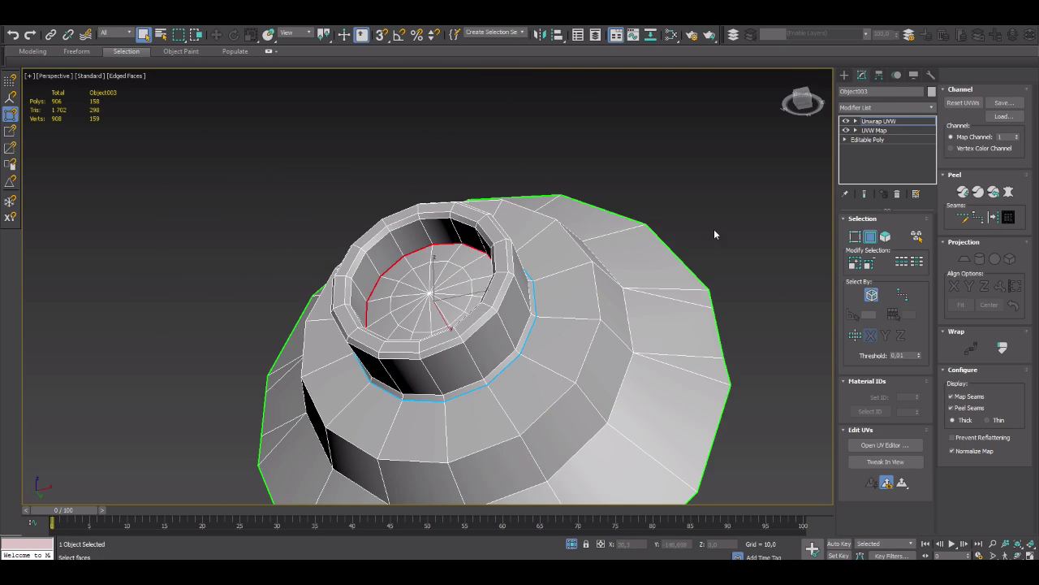
mouse_move(713, 229)
alt+middle_down()
mouse_move(480, 233)
mouse_move(371, 213)
mouse_move(469, 274)
alt+middle_up()
scroll(469, 273, up, 3)
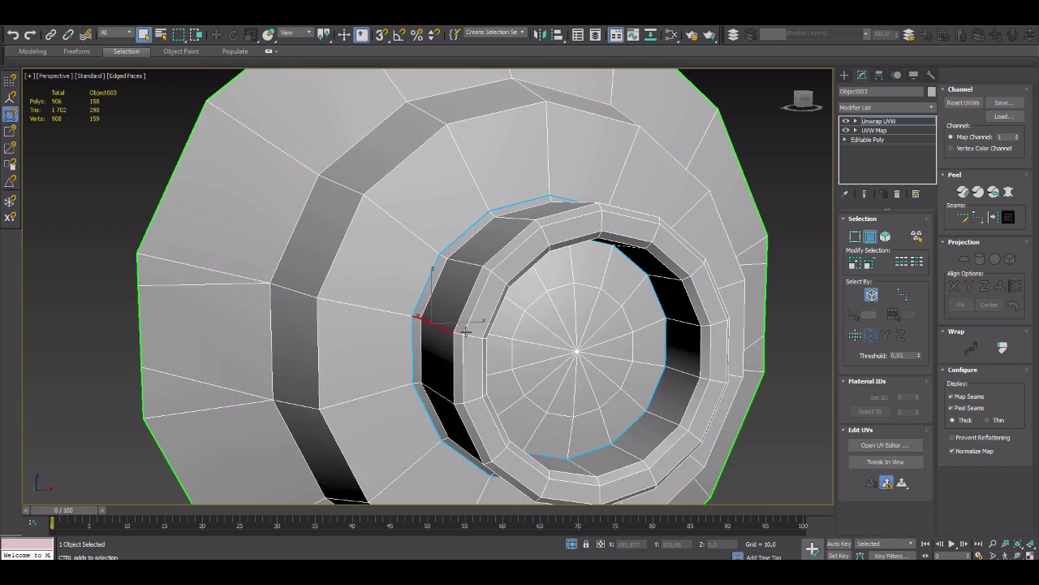
scroll(582, 344, up, 3)
alt+middle_drag(581, 344, 461, 298)
mouse_move(480, 253)
alt+middle_down()
mouse_move(455, 268)
mouse_move(627, 292)
mouse_move(536, 276)
alt+middle_up()
scroll(454, 268, down, 5)
Collapse the disc to Editable Poly and add a fresh Unwrap UVW
right_click(536, 276)
click(660, 397)
key(1)
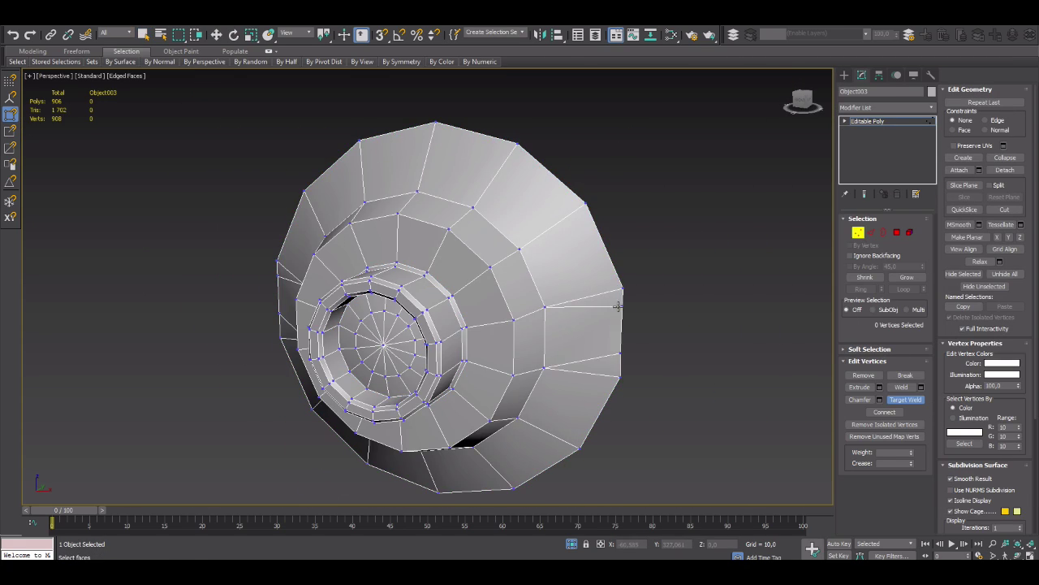
alt+middle_drag(661, 397, 240, 298)
click(887, 107)
click(885, 366)
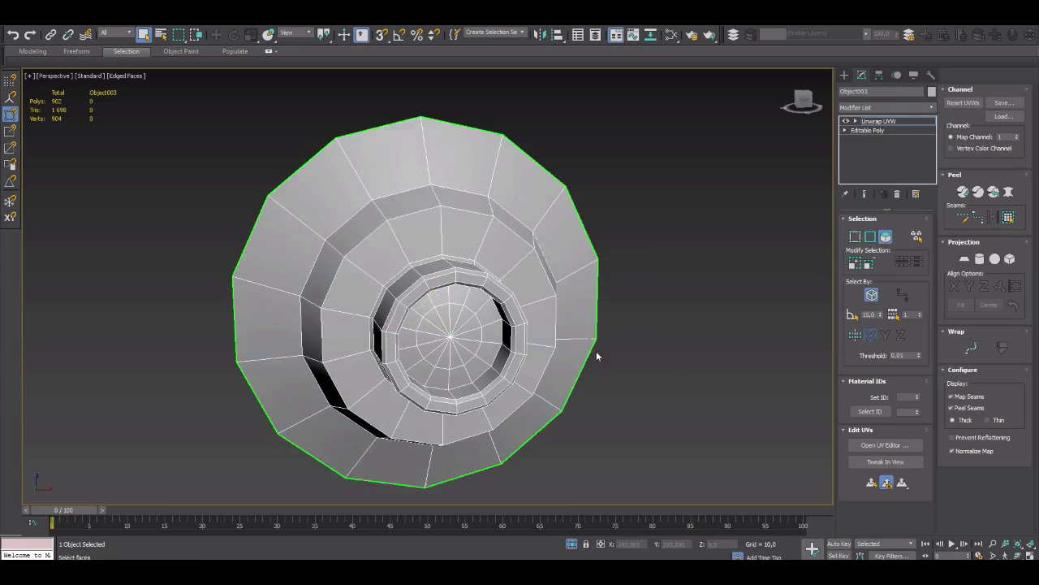
Select the disc's inner ring edge loop as a seam
mouse_move(596, 352)
alt+middle_down()
mouse_move(559, 230)
mouse_move(406, 268)
alt+middle_up()
double_click(499, 243)
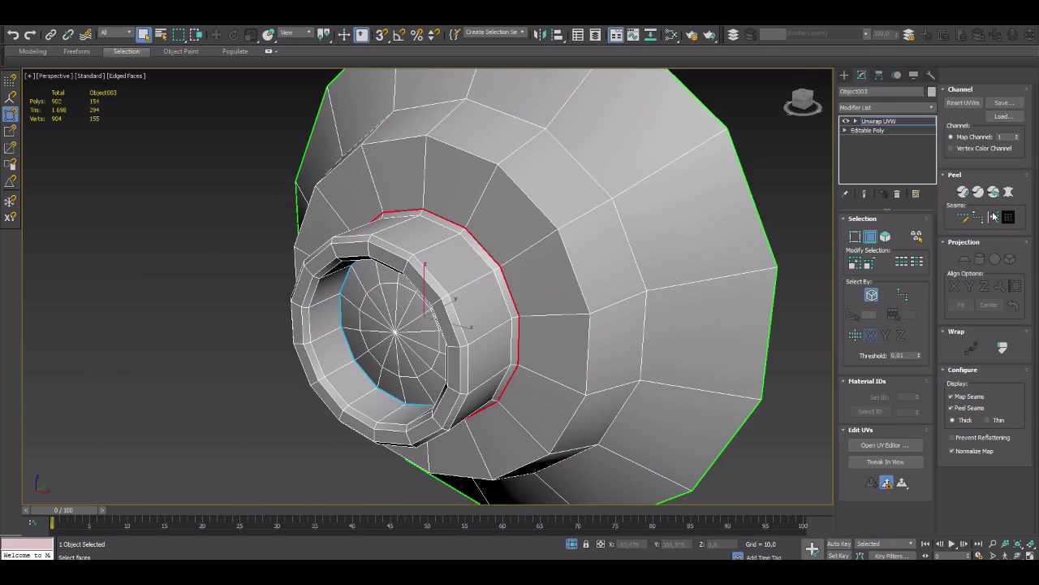
scroll(520, 284, up, 3)
scroll(549, 290, down, 1)
alt+middle_drag(349, 382, 344, 406)
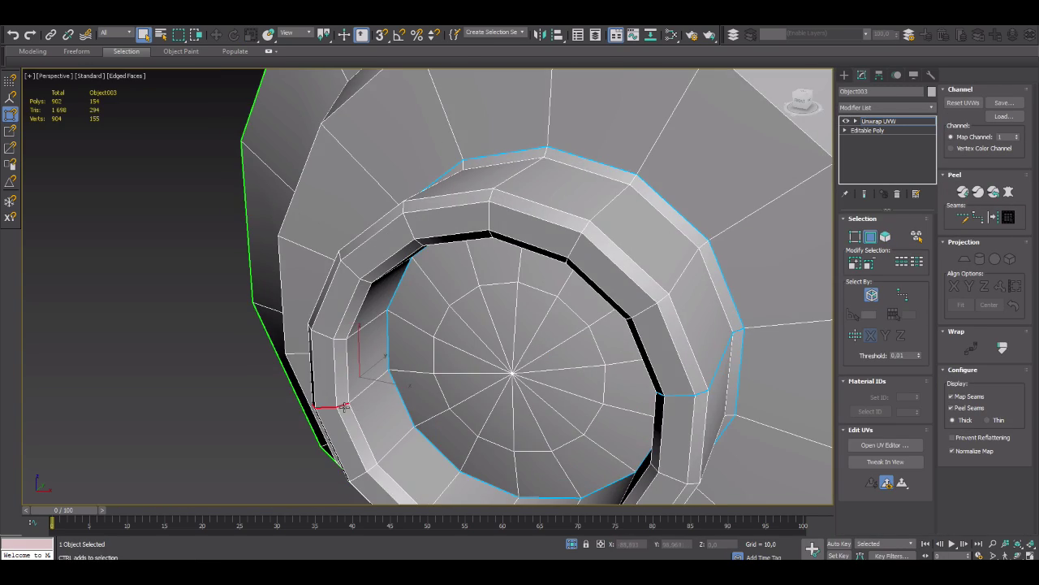
Add a planar UVW Map and another Unwrap UVW to the disc, removing extras
click(885, 237)
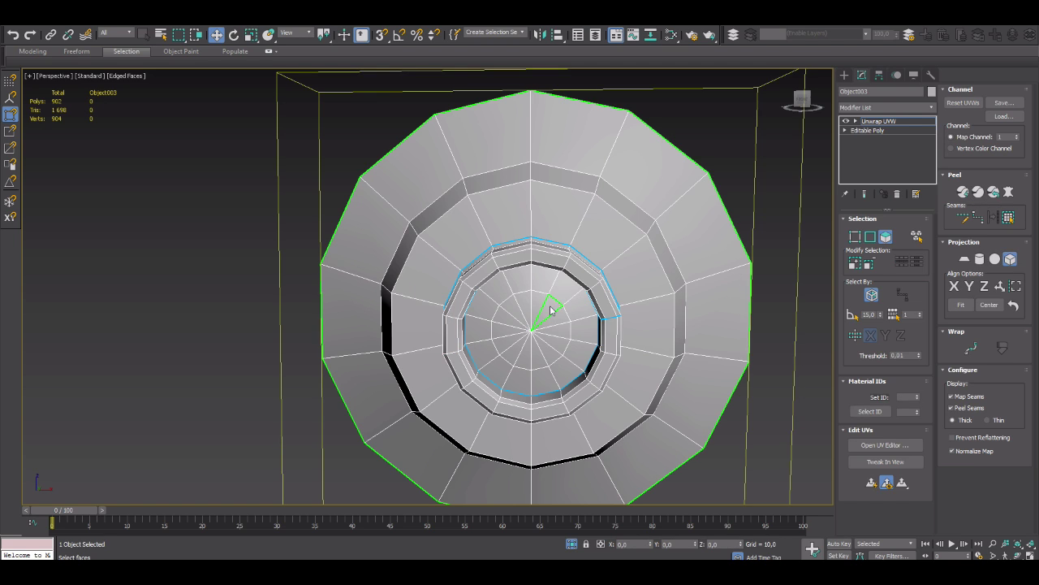
click(887, 108)
click(894, 457)
click(887, 108)
click(903, 466)
alt+middle_drag(504, 299, 522, 227)
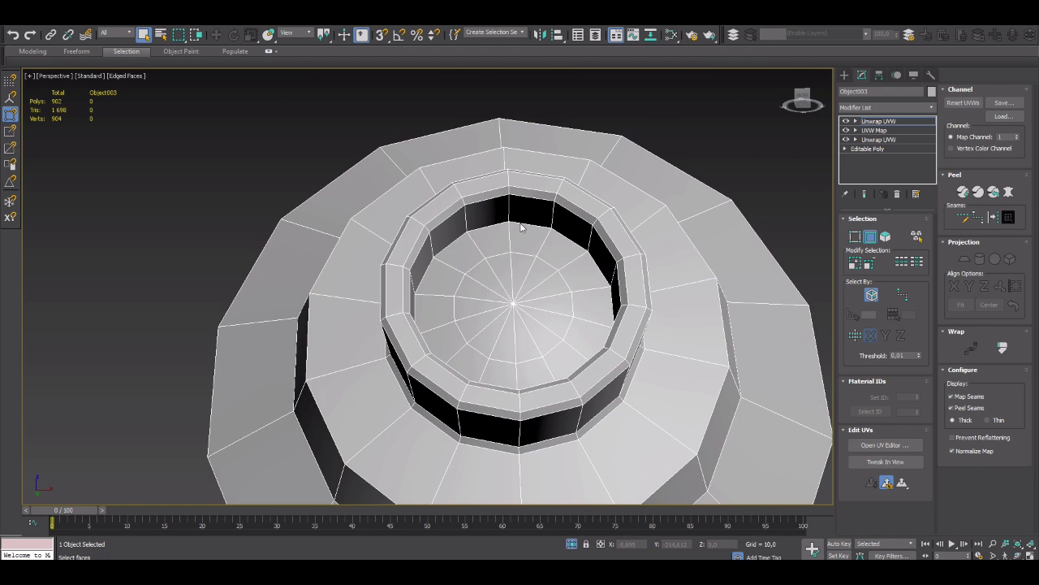
click(867, 149)
Re-add mapping modifiers from the modifier list to the disc's stack
click(886, 108)
click(889, 483)
click(844, 75)
alt+middle_drag(519, 300, 393, 359)
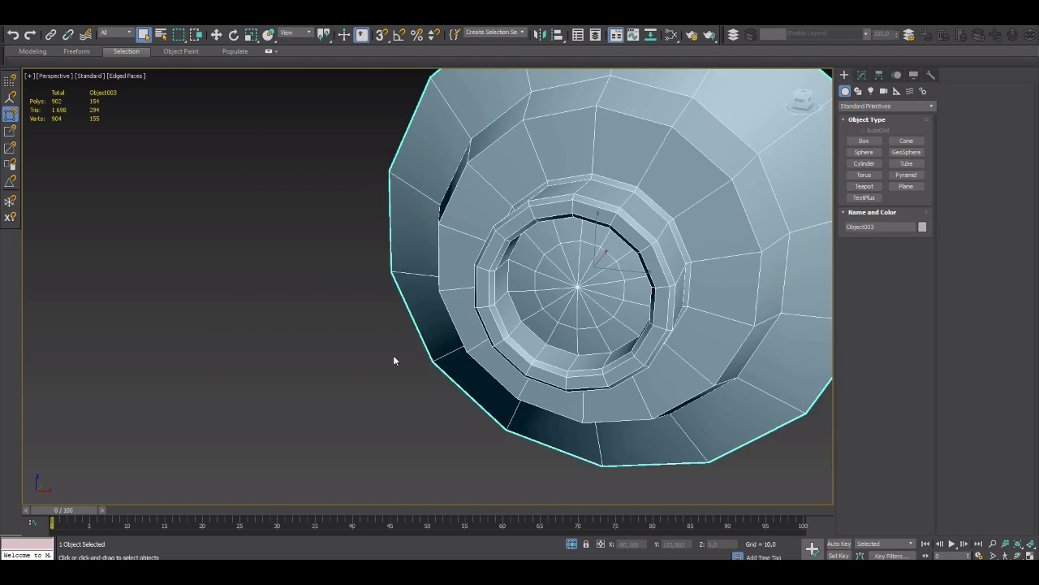
click(862, 74)
click(886, 108)
click(894, 466)
click(887, 107)
click(894, 457)
mouse_move(569, 309)
alt+middle_down()
mouse_move(526, 290)
mouse_move(487, 325)
mouse_move(433, 409)
alt+middle_up()
scroll(487, 325, up, 3)
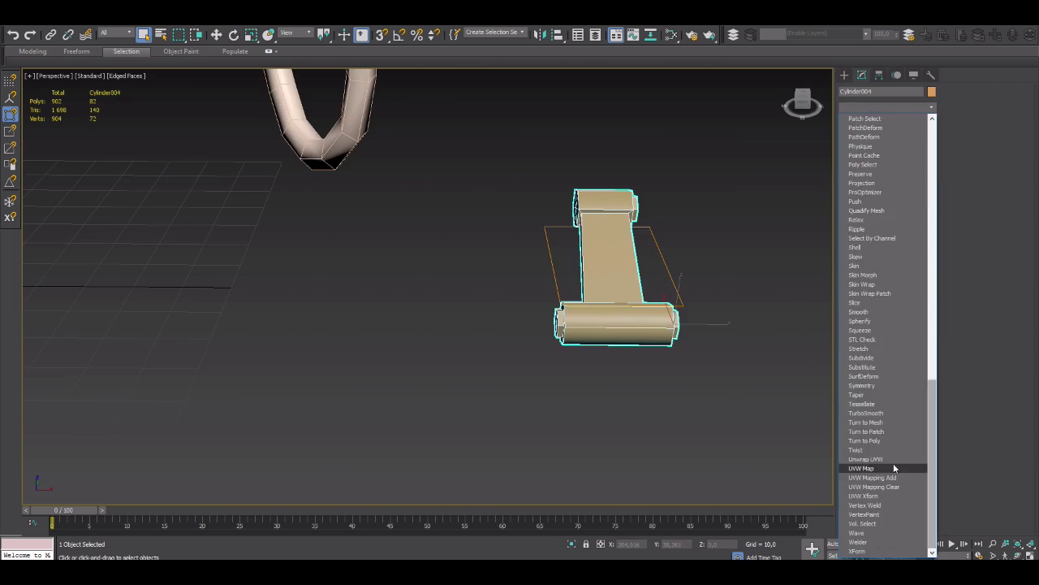
Select the hexagonal end-cap faces of Cylinder004
click(650, 373)
mouse_move(634, 378)
alt+middle_down()
mouse_move(728, 320)
mouse_move(696, 365)
mouse_move(582, 372)
mouse_move(674, 322)
mouse_move(376, 371)
mouse_move(617, 244)
alt+middle_up()
scroll(652, 345, up, 3)
click(656, 194)
mouse_move(656, 193)
alt+middle_down()
mouse_move(579, 335)
mouse_move(616, 231)
mouse_move(568, 284)
mouse_move(651, 321)
alt+middle_up()
click(651, 321)
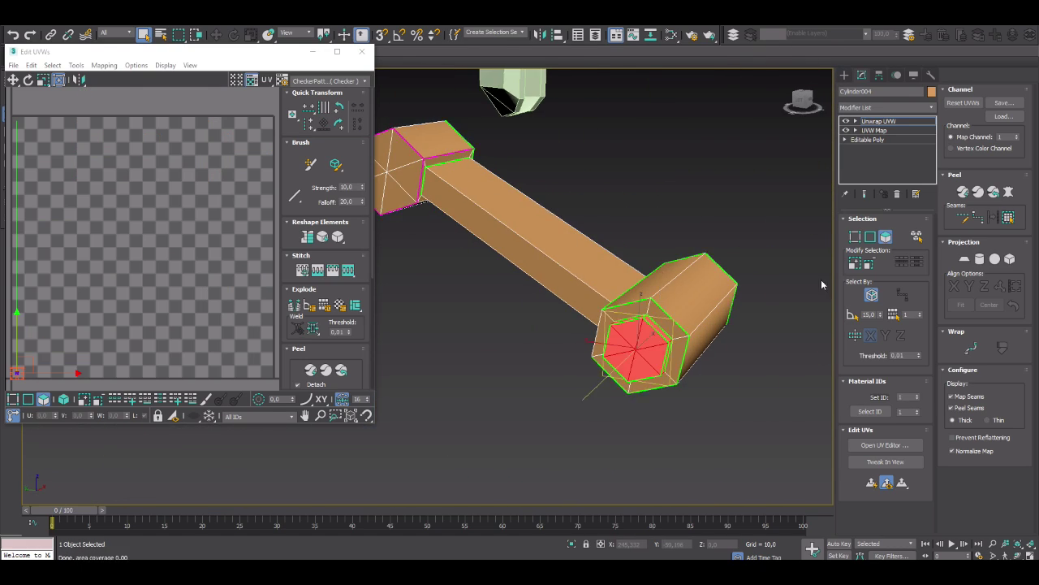
scroll(635, 312, up, 2)
mouse_move(730, 182)
alt+middle_down()
mouse_move(633, 161)
mouse_move(707, 273)
mouse_move(617, 268)
alt+middle_up()
Peel the selected end cap flat in the UV Editor and select the other end-cap faces
click(963, 193)
middle_drag(80, 337, 116, 302)
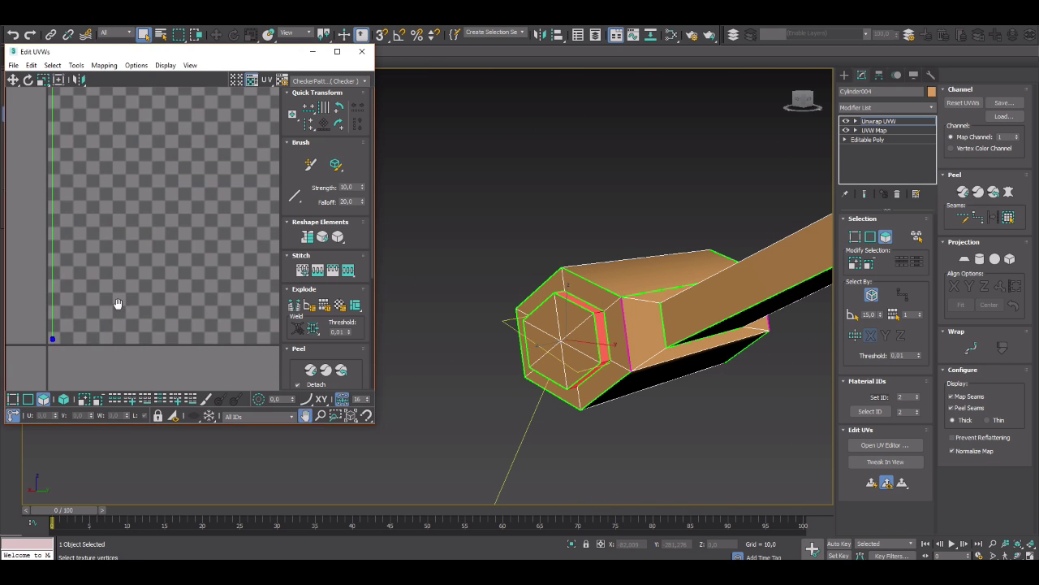
alt+middle_drag(569, 325, 636, 285)
click(755, 190)
alt+middle_drag(756, 191, 715, 209)
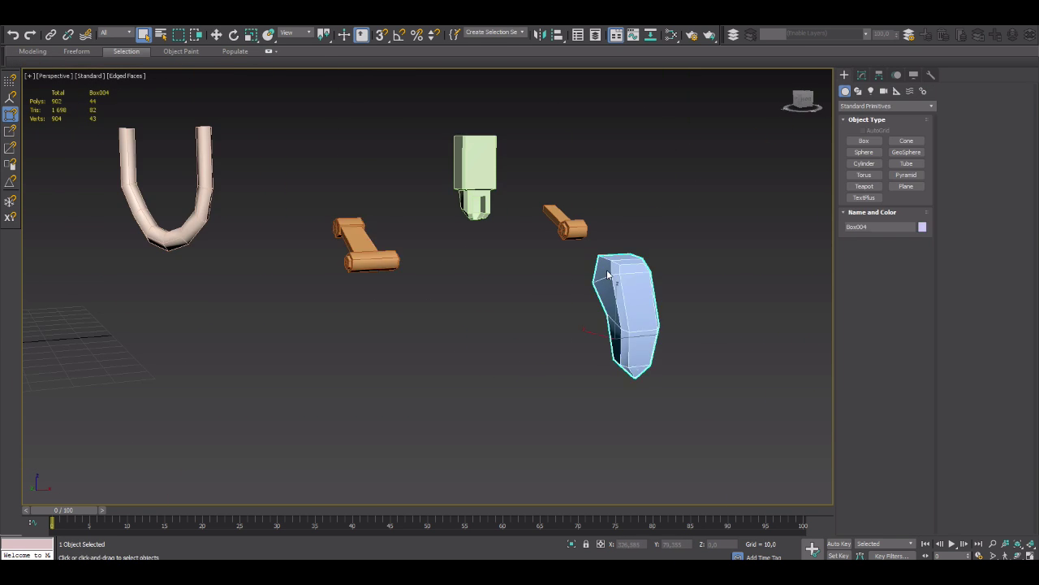
Add an Unwrap UVW modifier to Box003 from the Modifier List
click(895, 107)
scroll(886, 469, down, 10)
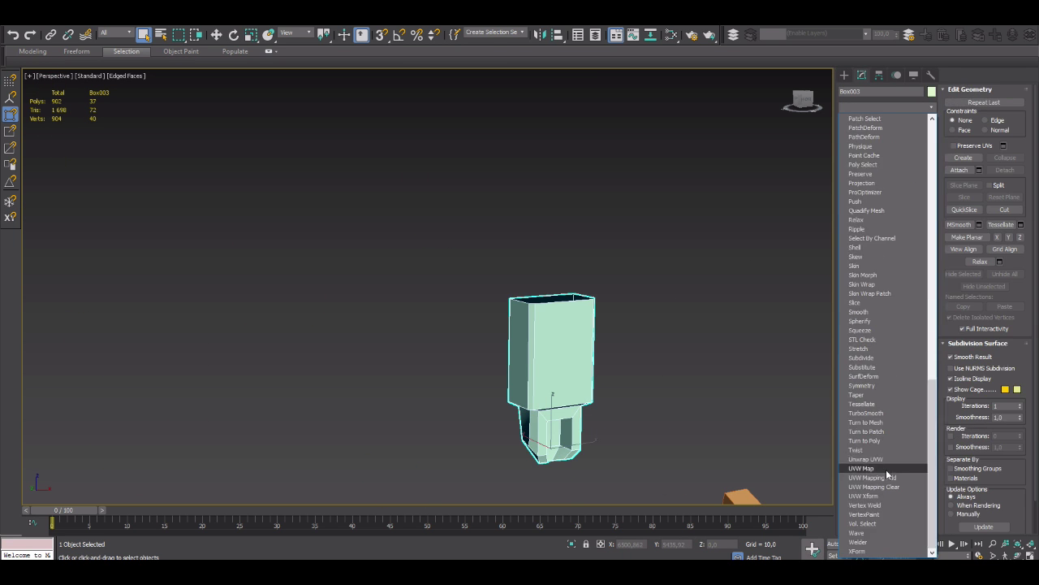
click(866, 459)
Select Box003's top and side faces and peel them in the UV Editor
mouse_move(576, 290)
alt+middle_down()
mouse_move(575, 341)
mouse_move(507, 327)
mouse_move(552, 411)
mouse_move(568, 389)
alt+middle_up()
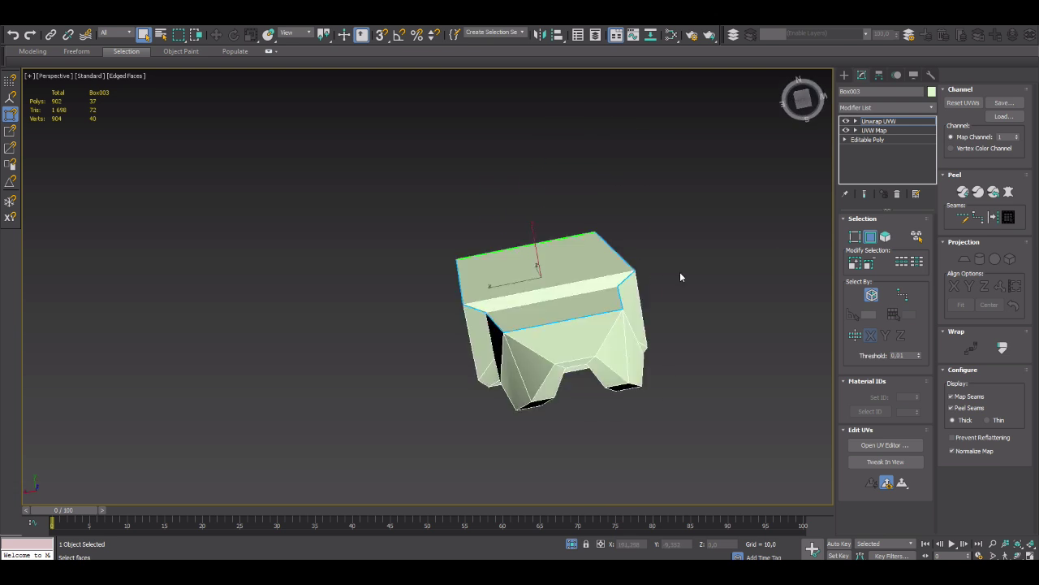
click(593, 428)
mouse_move(594, 428)
alt+middle_down()
mouse_move(595, 315)
mouse_move(614, 262)
mouse_move(523, 358)
mouse_move(689, 213)
mouse_move(642, 309)
mouse_move(878, 261)
alt+middle_up()
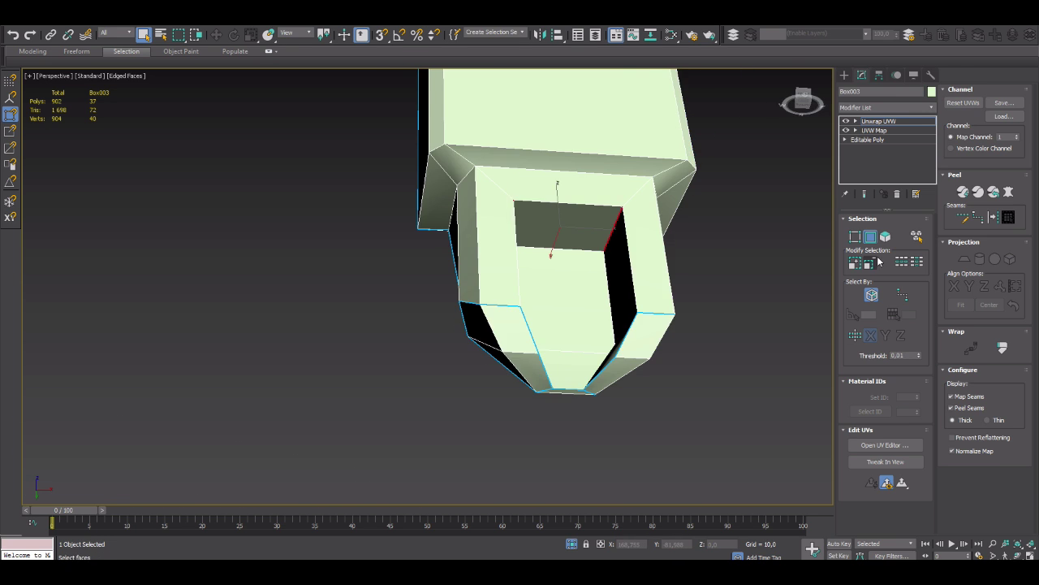
alt+middle_drag(641, 243, 576, 233)
mouse_move(627, 257)
alt+middle_down()
mouse_move(550, 298)
mouse_move(452, 240)
alt+middle_up()
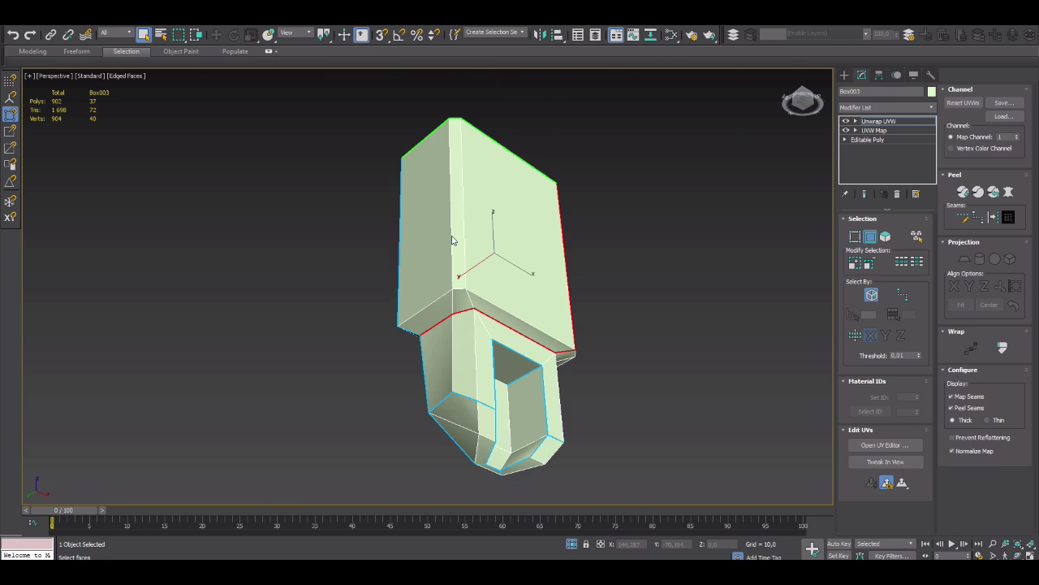
click(1008, 192)
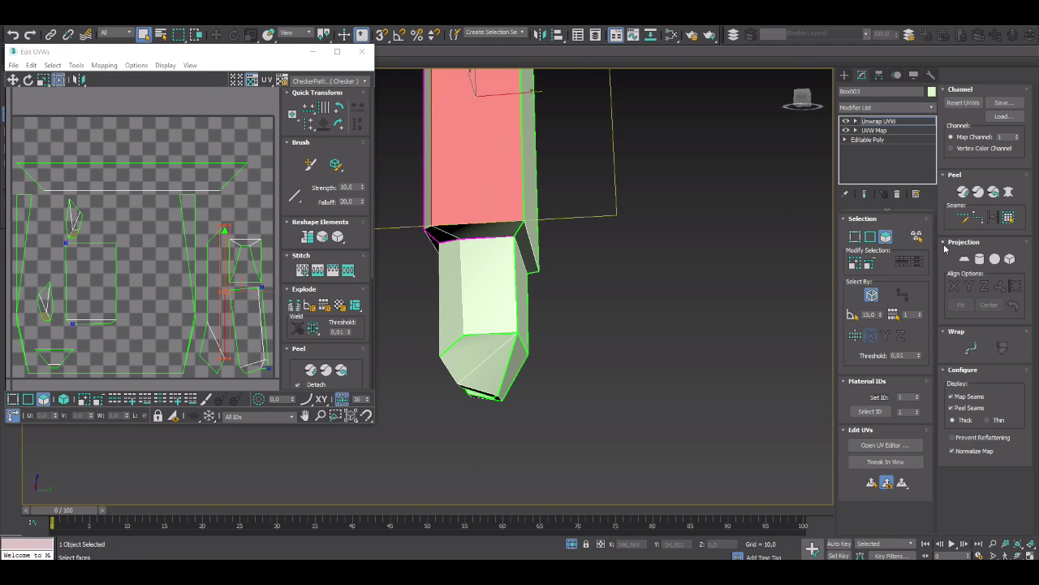
alt+middle_drag(519, 309, 578, 352)
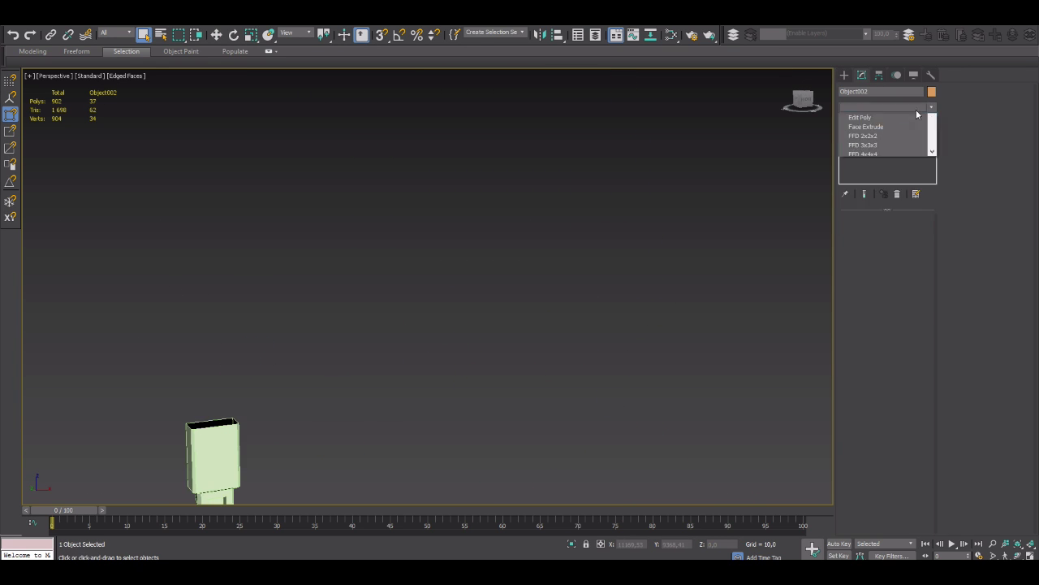
Convert Object002 to an Editable Poly through the quad menu
click(520, 529)
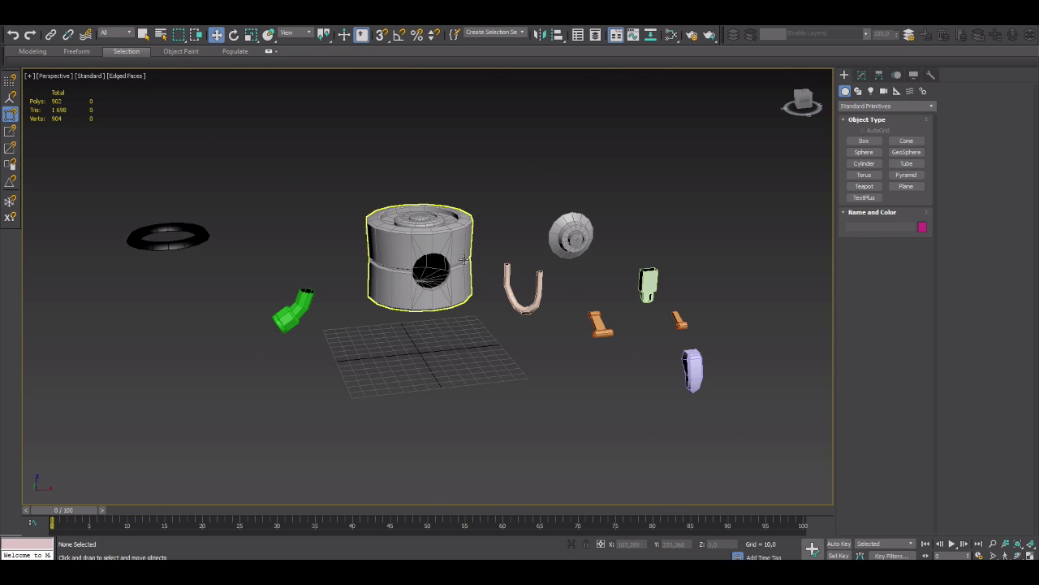
Convert the large drum part to an Editable Poly
click(422, 235)
right_click(455, 243)
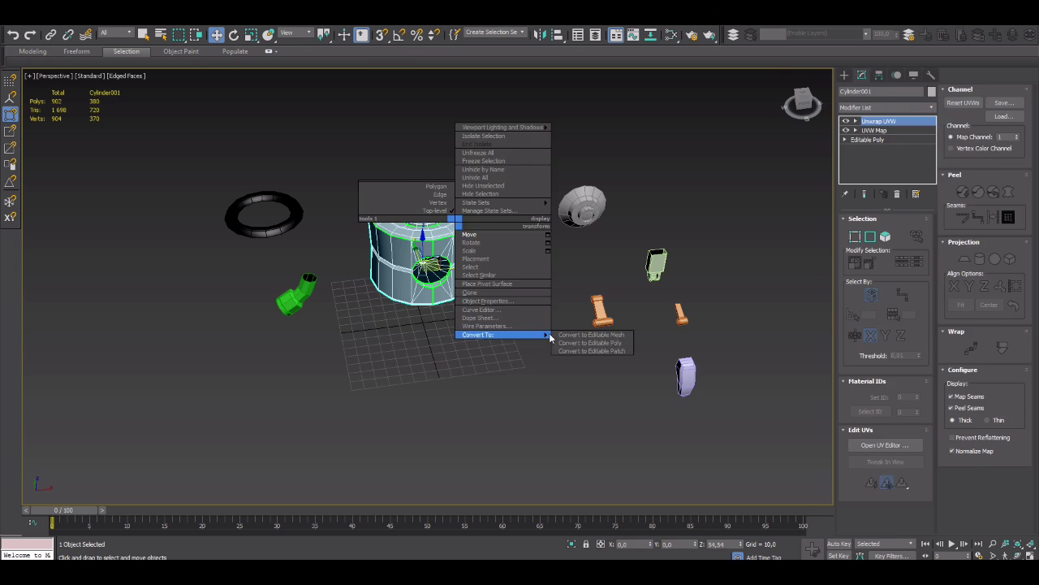
click(591, 339)
click(909, 232)
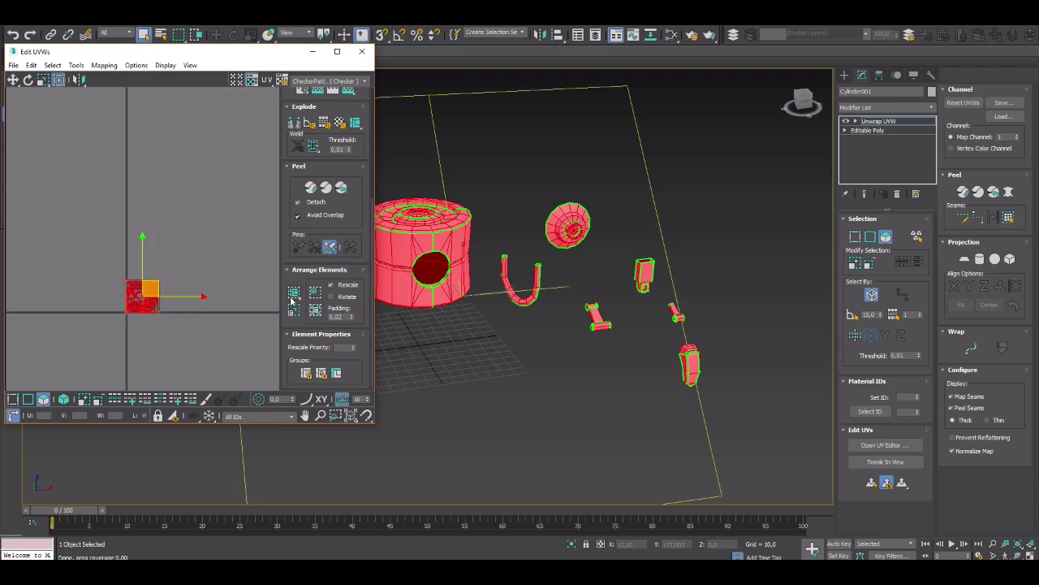
Arrange the drone parts' UV islands together inside the shared 0–1 layout square
click(321, 82)
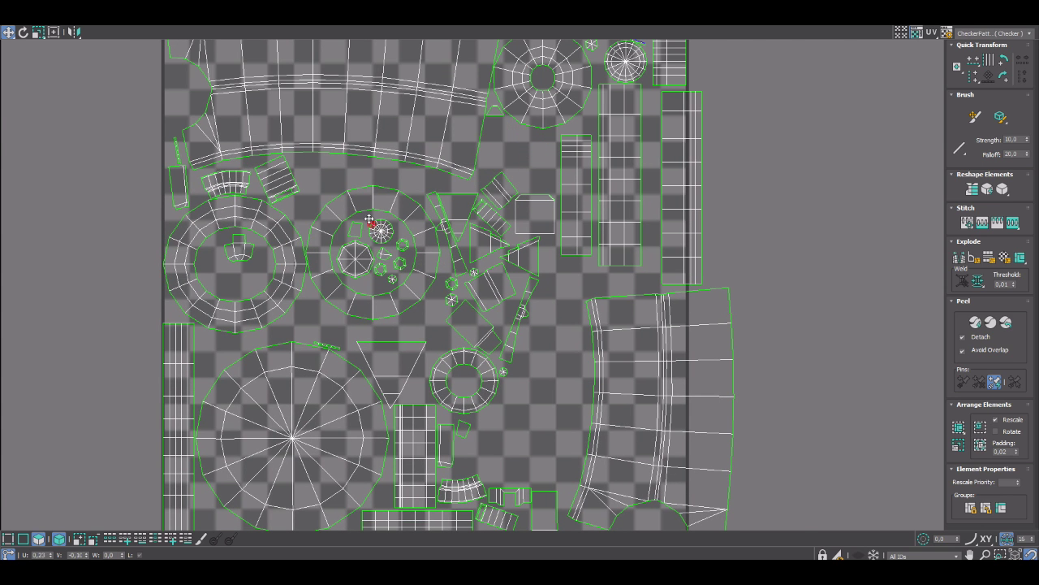
scroll(356, 187, up, 3)
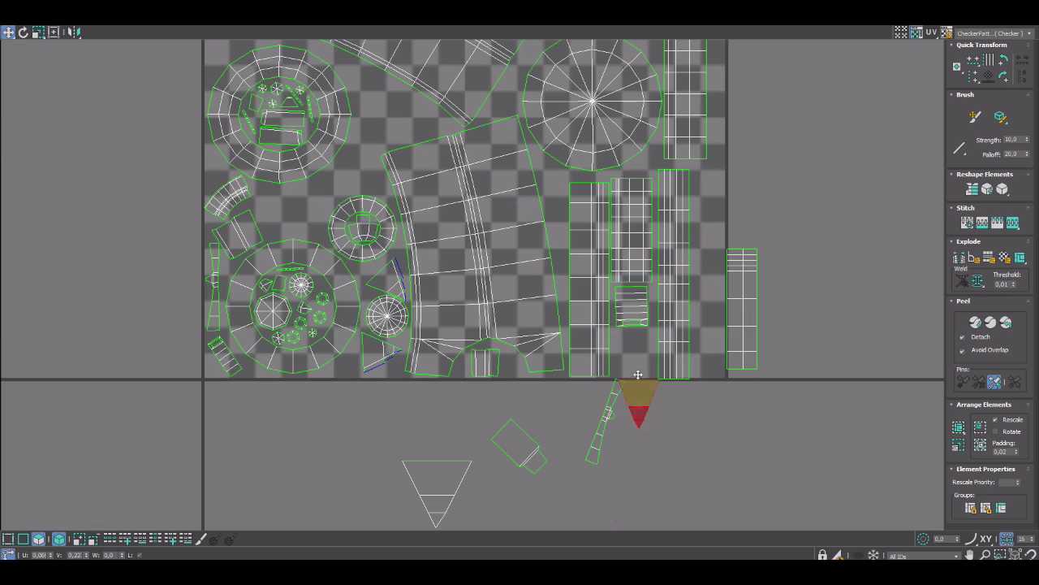
drag(746, 333, 490, 488)
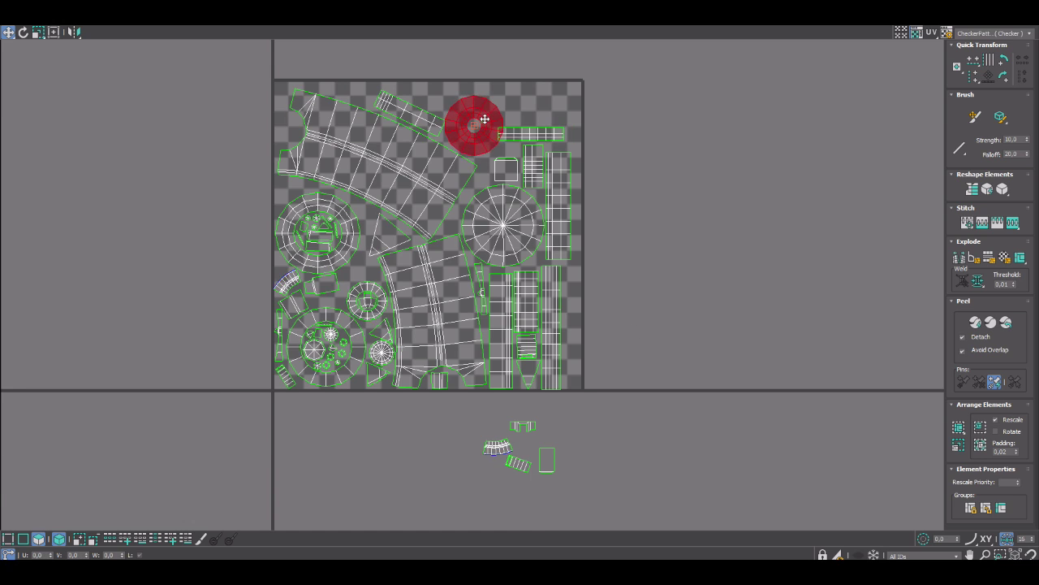
scroll(485, 119, up, 2)
drag(485, 119, 501, 161)
scroll(238, 423, down, 2)
key(ctrl+a)
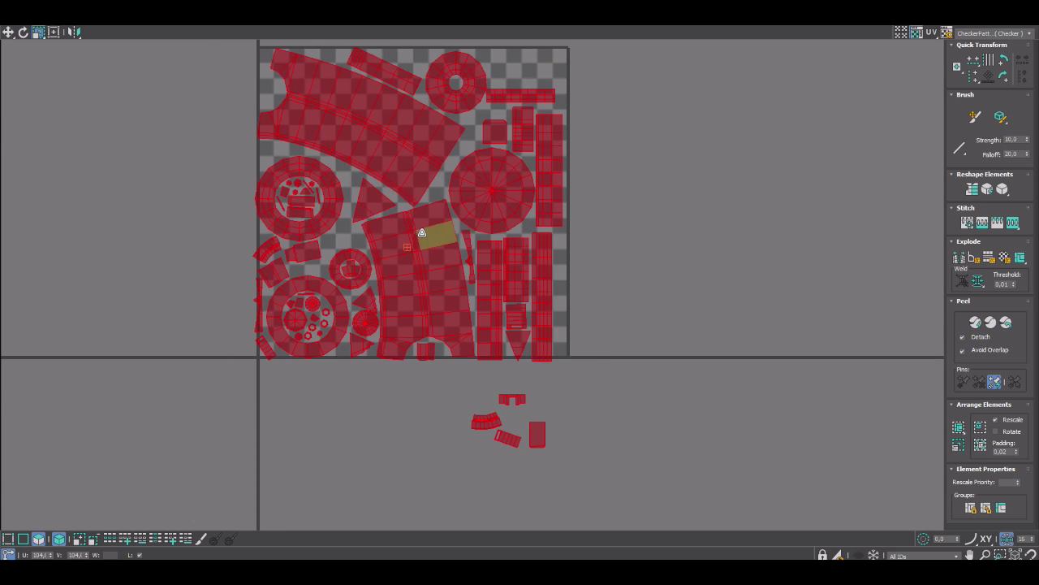
click(466, 83)
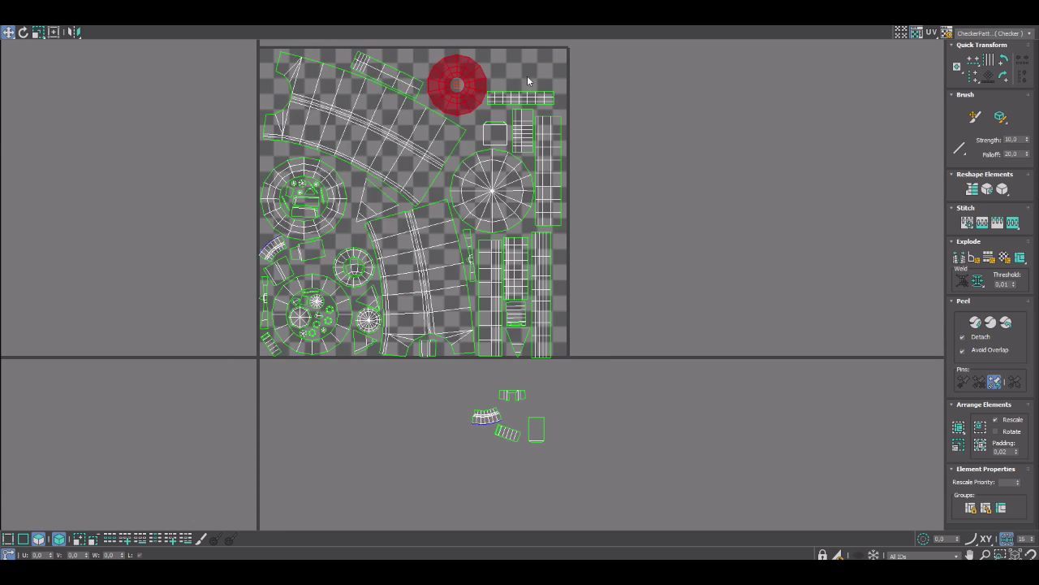
key(ctrl+z)
key(ctrl+z)
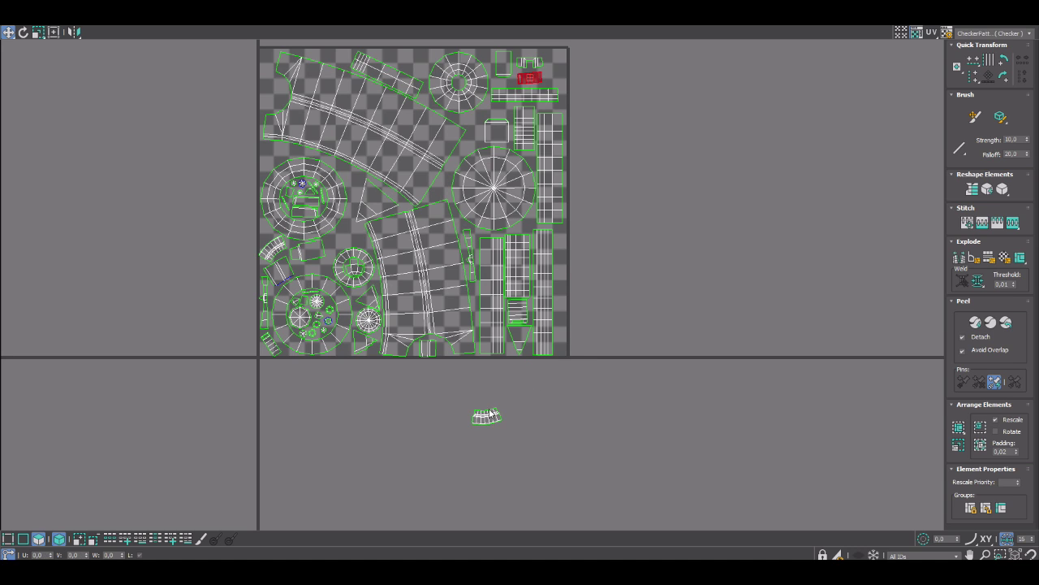
key(ctrl+z)
middle_drag(422, 62, 435, 112)
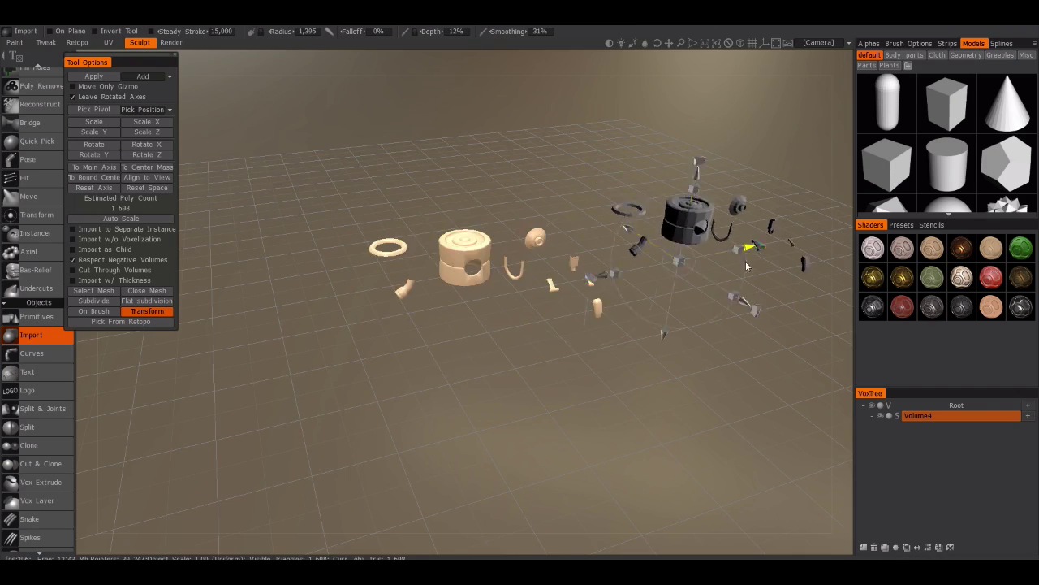
Subdivide the drone sculpt model and review all its pieces
scroll(536, 227, up, 5)
scroll(535, 226, up, 5)
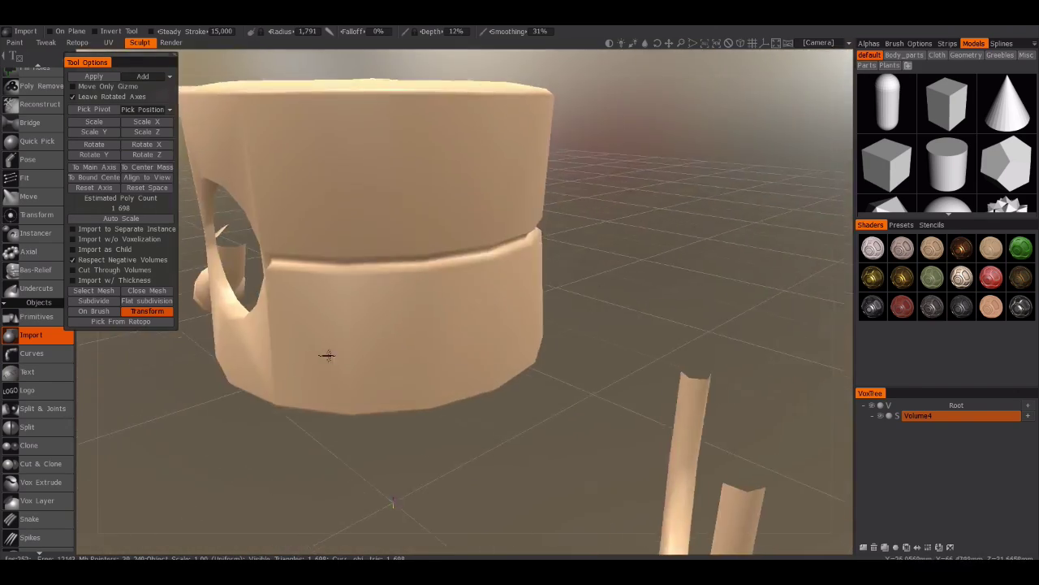
scroll(325, 355, up, 3)
scroll(494, 409, up, 3)
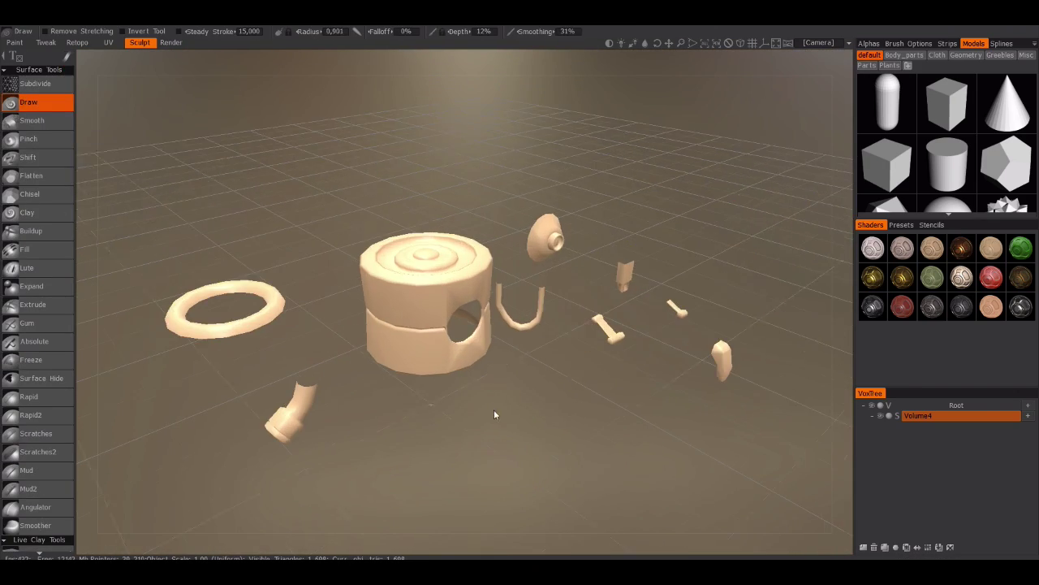
click(35, 84)
click(136, 156)
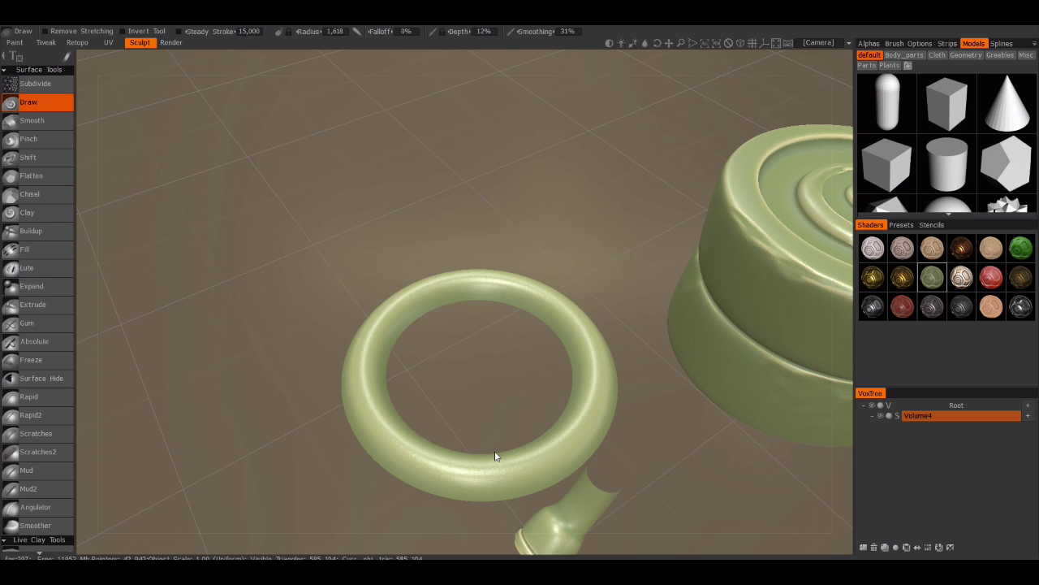
alt+drag(425, 428, 376, 396)
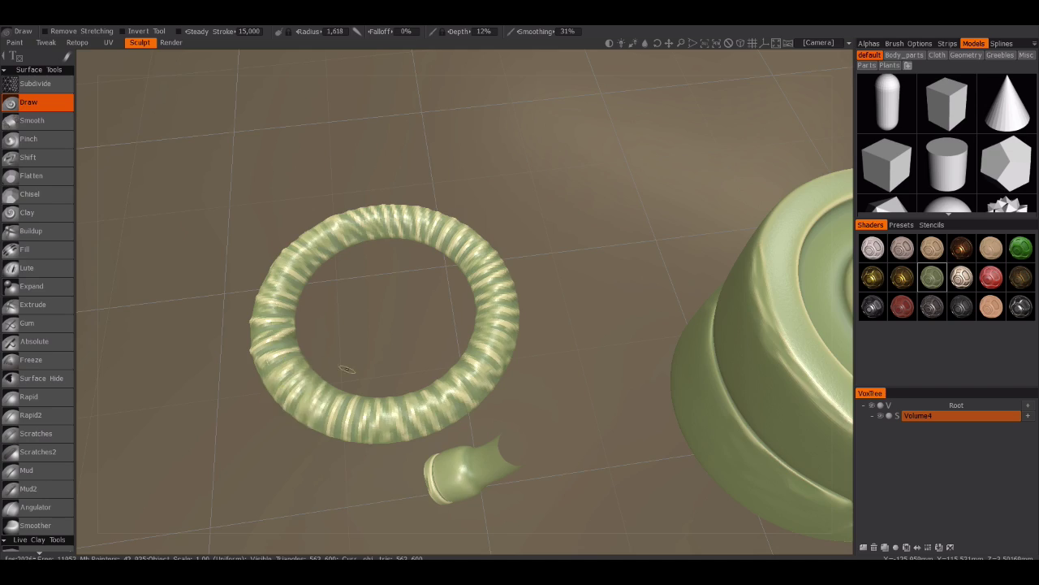
alt+drag(345, 369, 413, 200)
scroll(471, 384, down, 5)
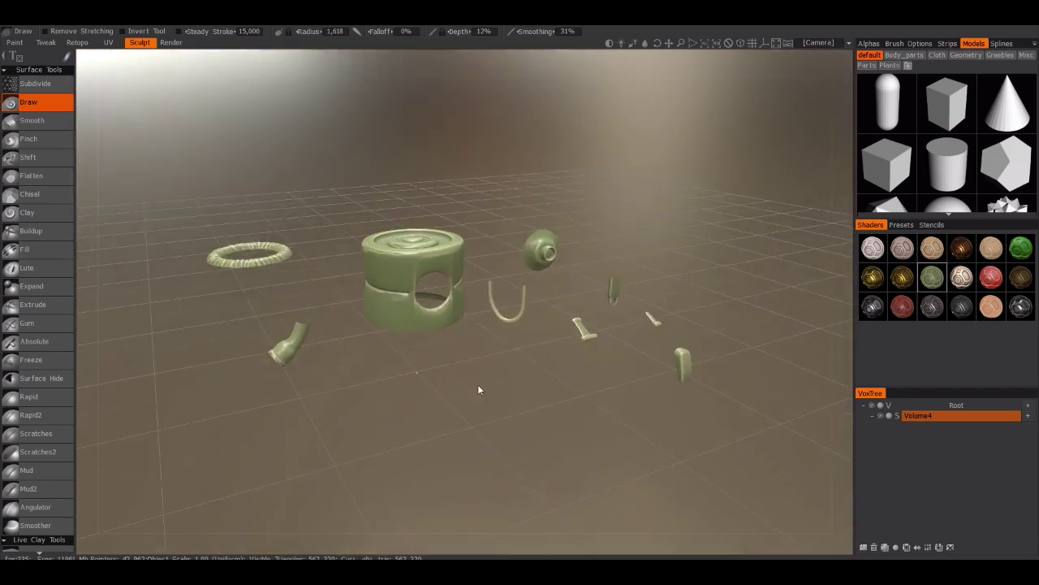
scroll(488, 386, up, 2)
In the Retopo room, import Drone_Export.fbx as the low-poly mesh
click(78, 43)
click(130, 33)
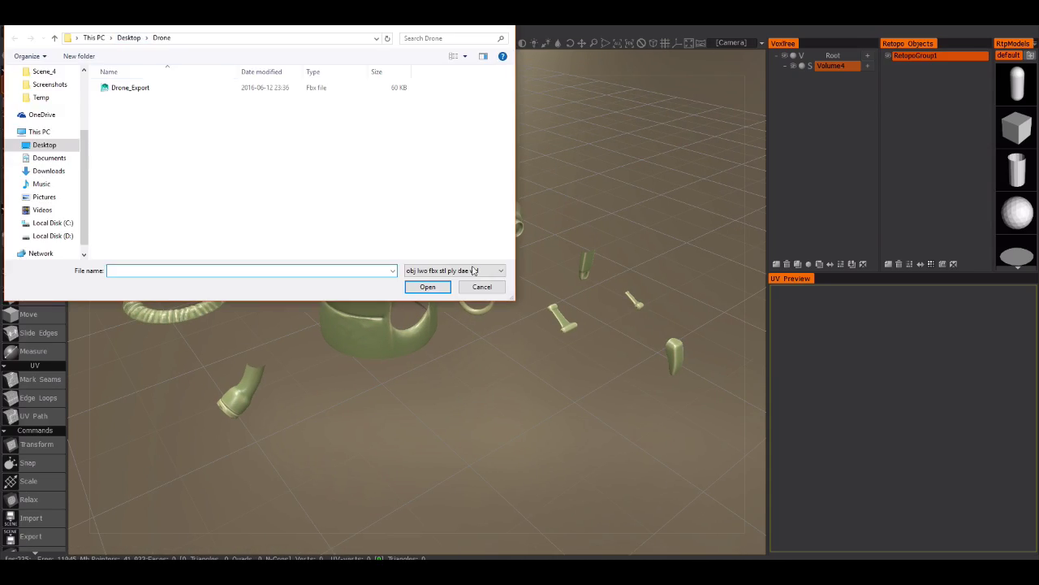
click(481, 286)
click(118, 36)
double_click(138, 86)
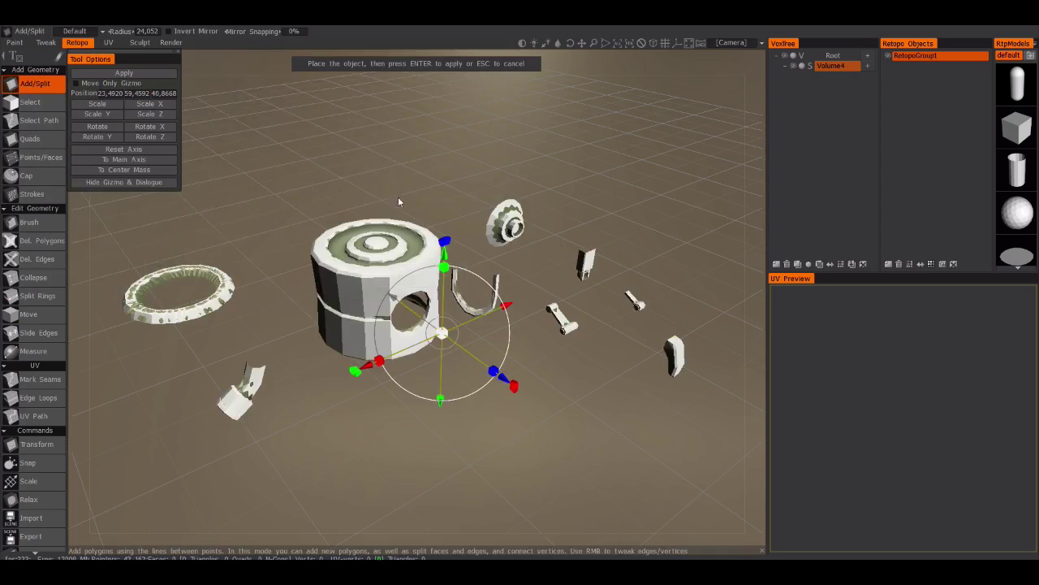
key(Return)
Bake the sculpt detail to a normal map with scan depths 6 and 10
click(123, 73)
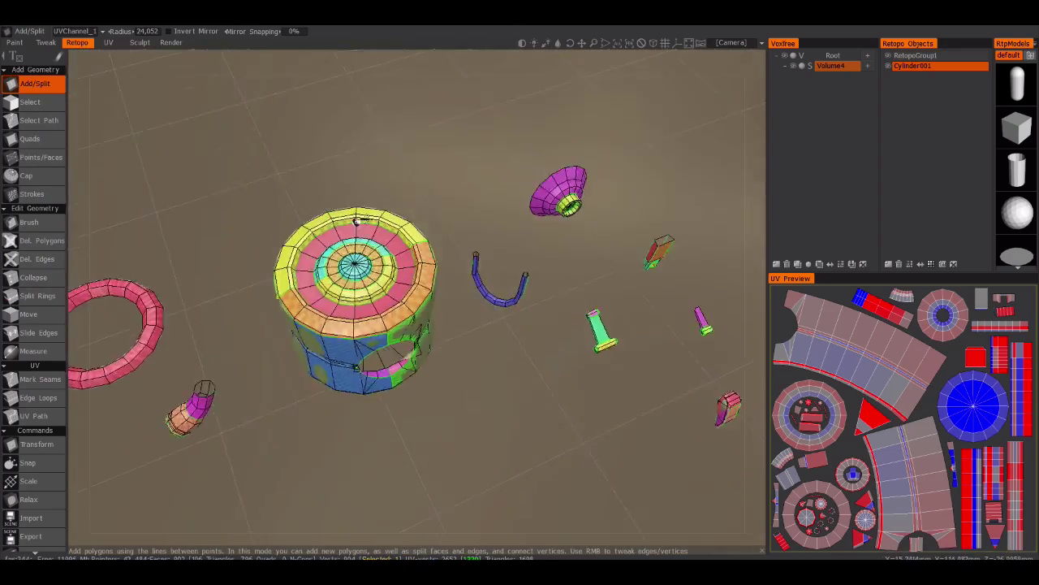
scroll(419, 155, down, 1)
click(142, 19)
click(209, 94)
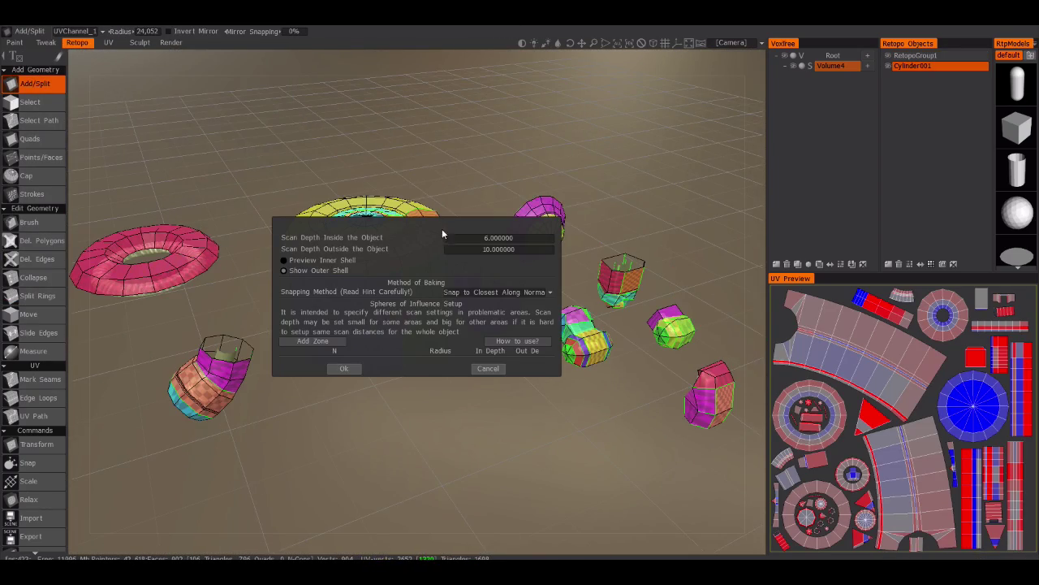
click(344, 372)
click(344, 415)
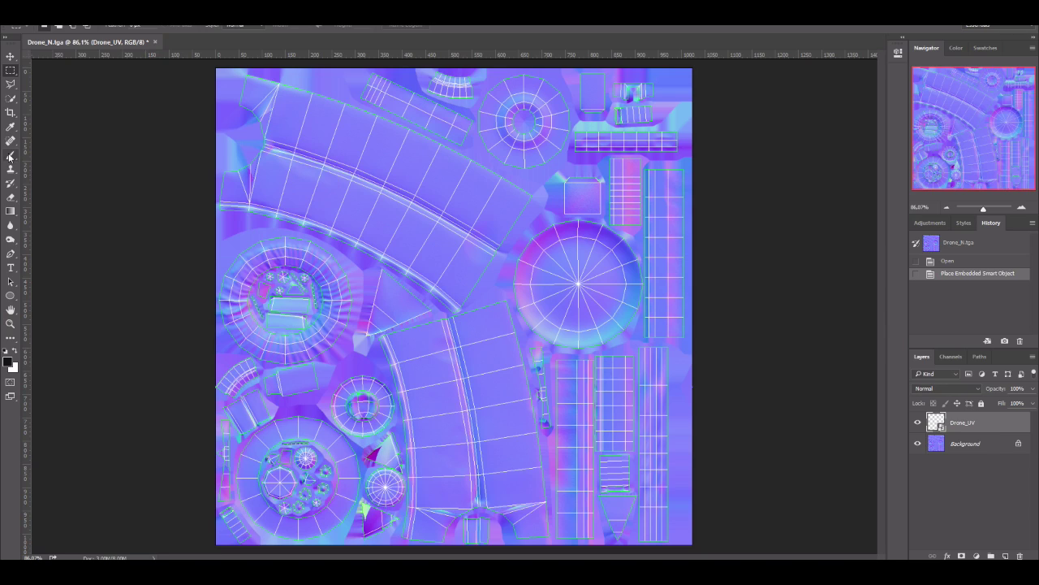
Duplicate the normal map layer and delete everything outside the round UV island
drag(966, 443, 1005, 552)
key(l)
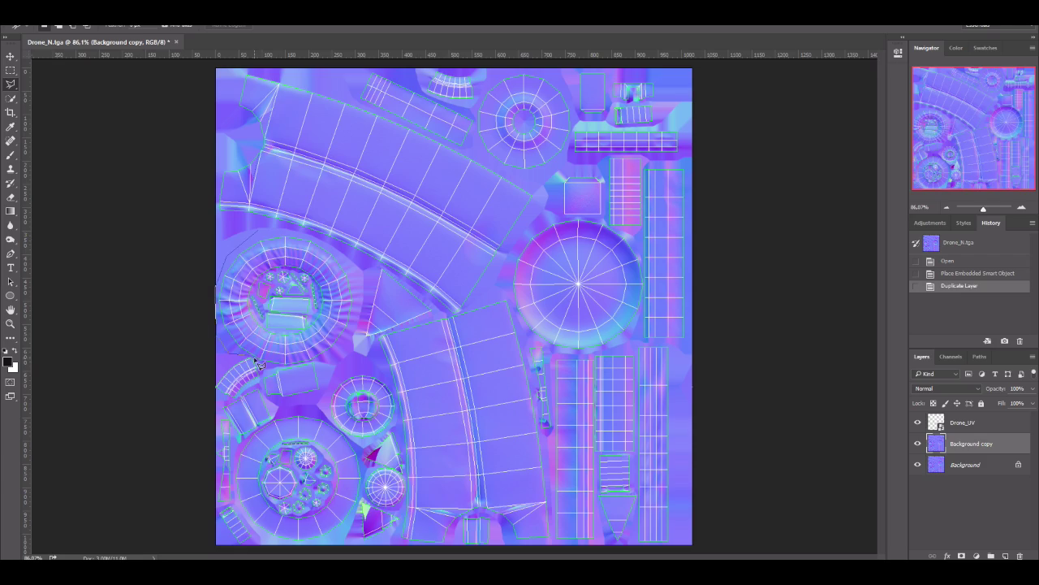
click(268, 236)
right_click(289, 238)
click(328, 252)
key(Delete)
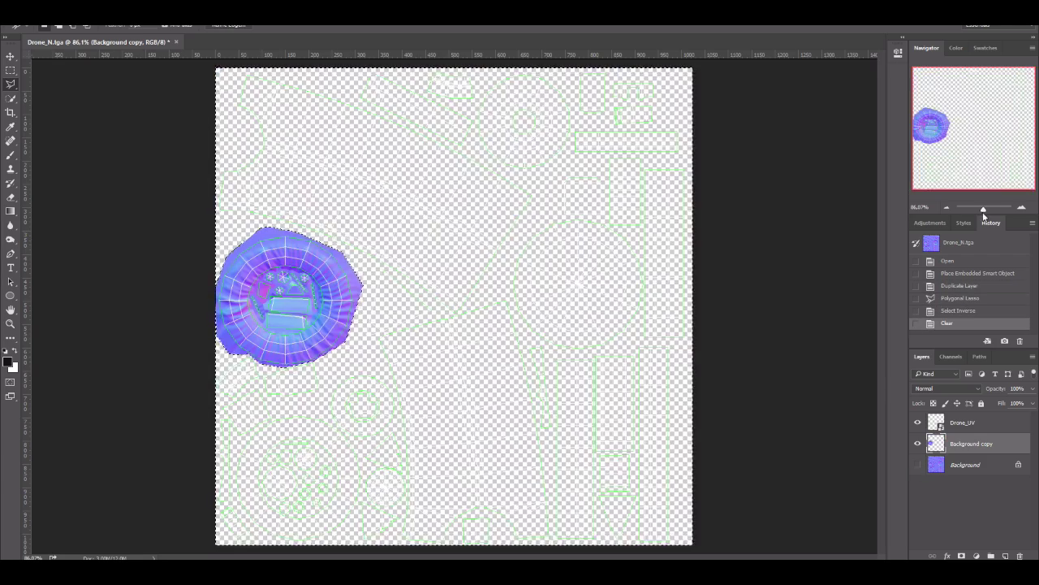
Clear the island's inner area, deselect, and save the map as a TGA file
alt+scroll(270, 270, up, 5)
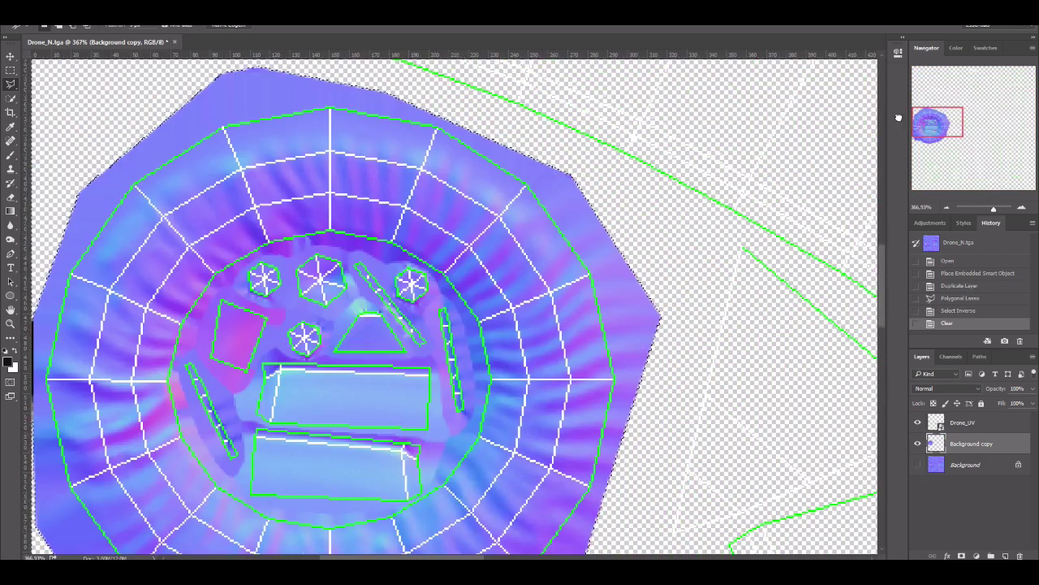
click(337, 245)
key(Delete)
right_click(278, 264)
click(313, 271)
key(ctrl+shift+s)
click(531, 429)
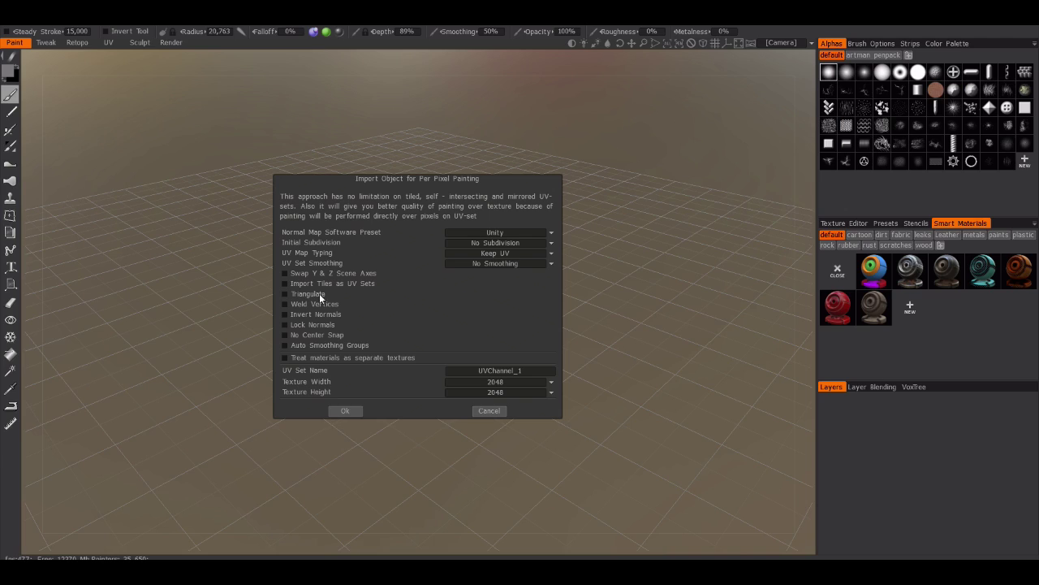
Confirm the per-pixel painting import and make the Normalmap layer active
click(339, 411)
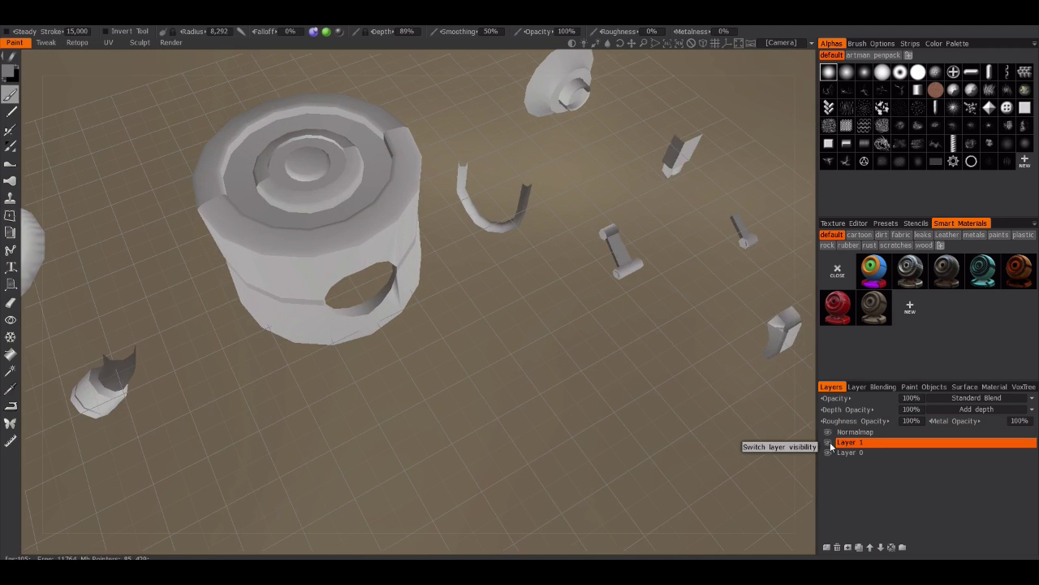
click(845, 432)
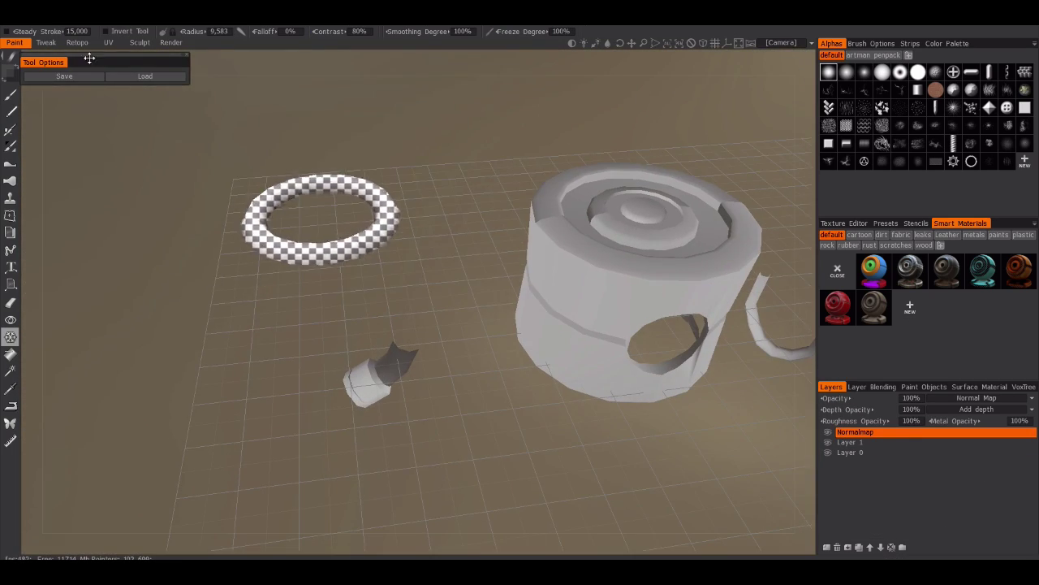
click(64, 76)
click(477, 287)
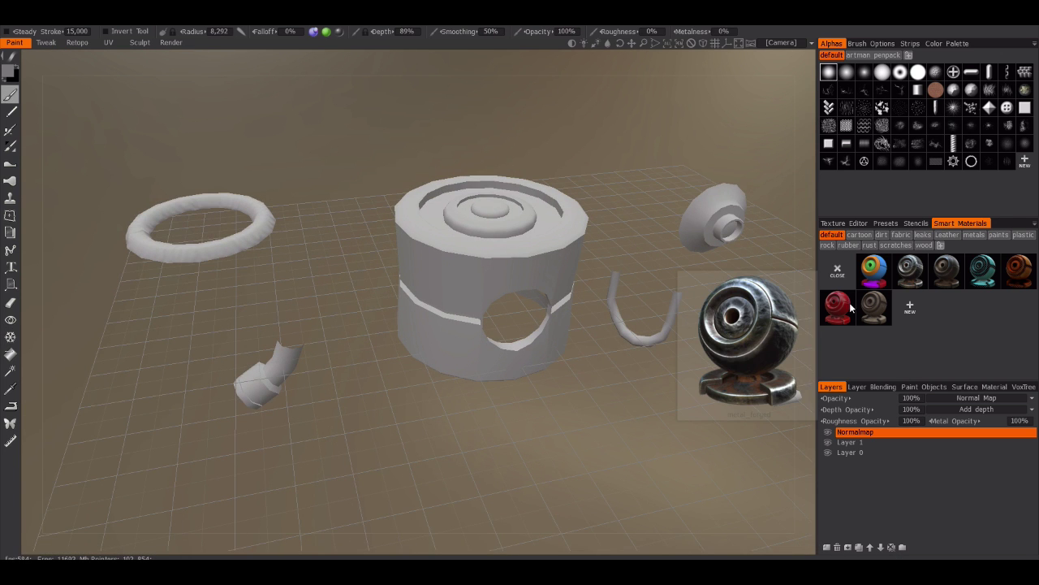
Accept the ambient occlusion calculation and test a red paint stroke on Layer 1, undoing it
click(919, 278)
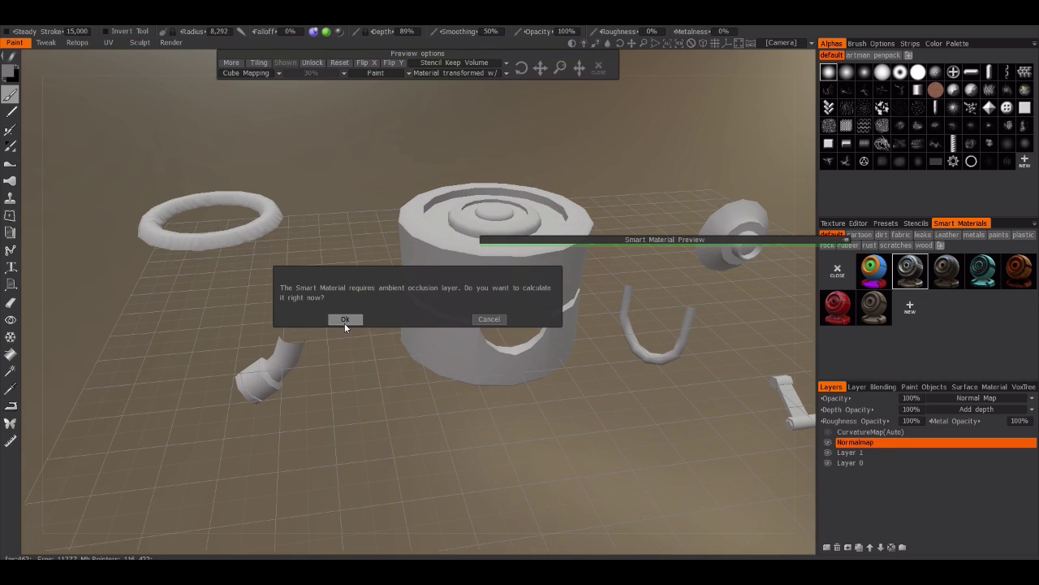
click(343, 356)
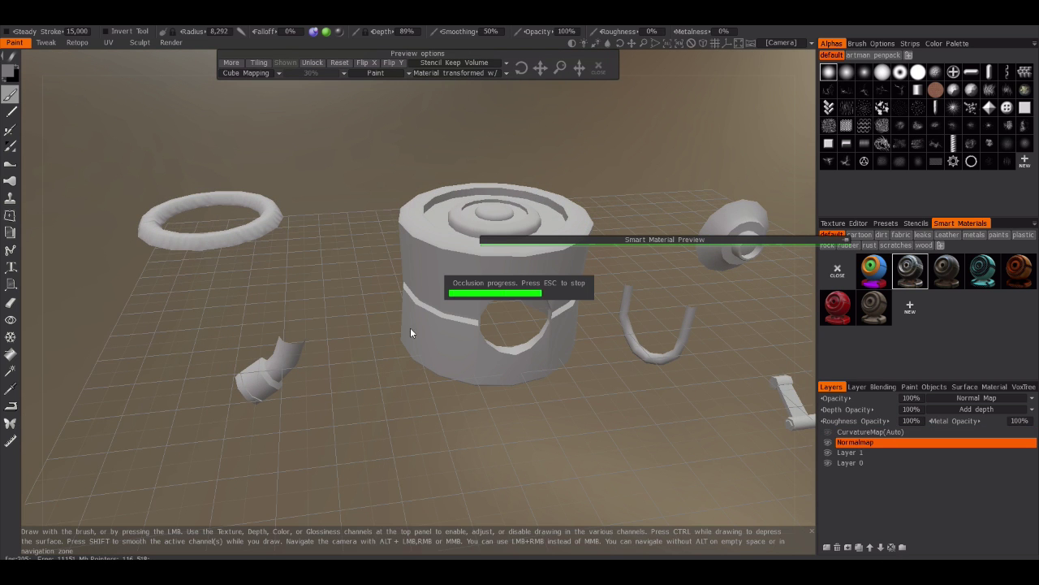
click(998, 235)
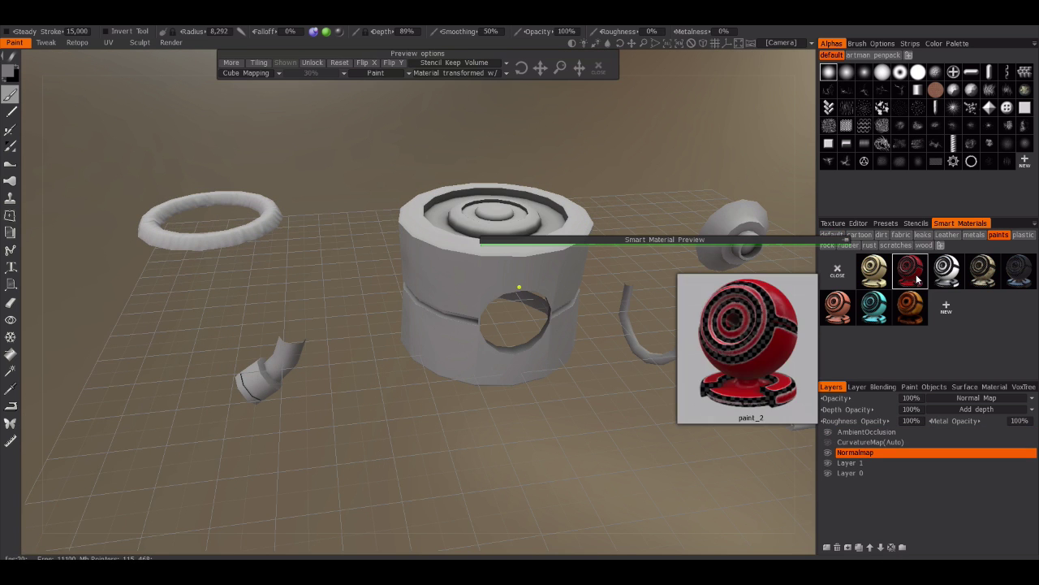
click(850, 462)
scroll(487, 268, up, 3)
drag(398, 203, 613, 203)
scroll(501, 301, up, 5)
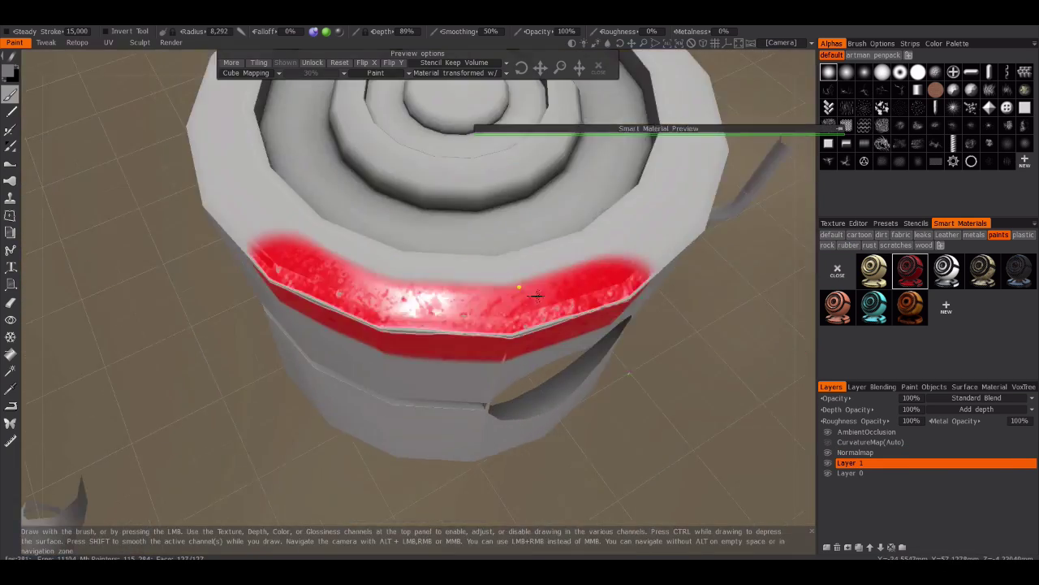
key(ctrl+z)
scroll(501, 301, down, 3)
Fill the whole layer with a dark worn metal smart material
click(974, 235)
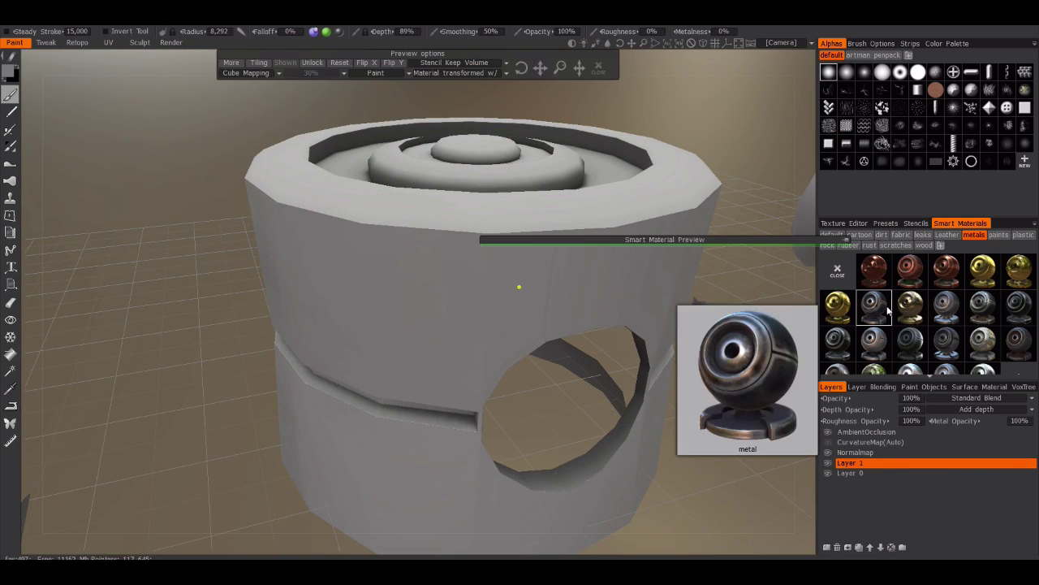
drag(810, 234, 535, 157)
click(909, 341)
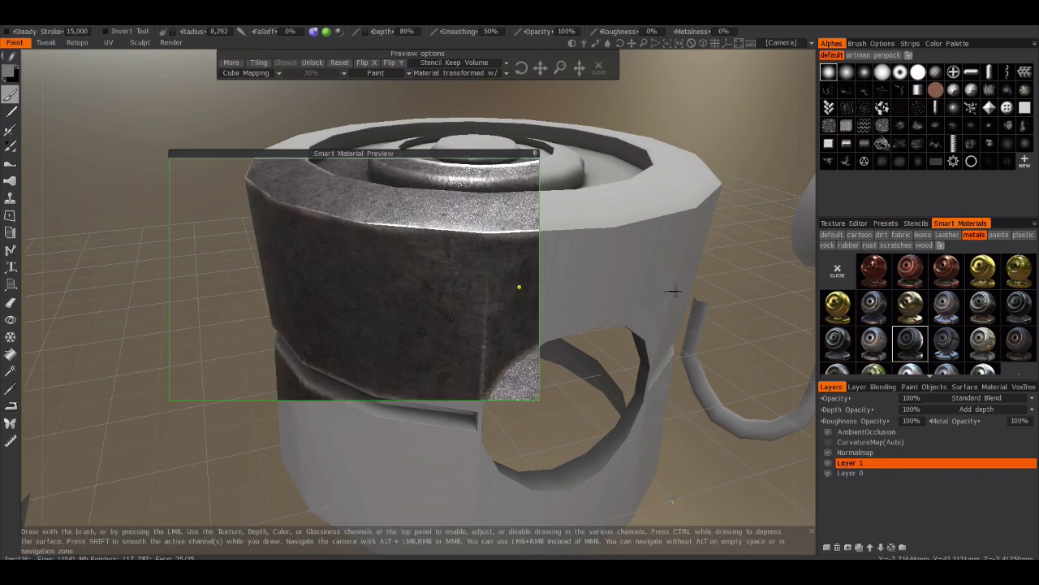
scroll(688, 272, down, 3)
right_click(910, 341)
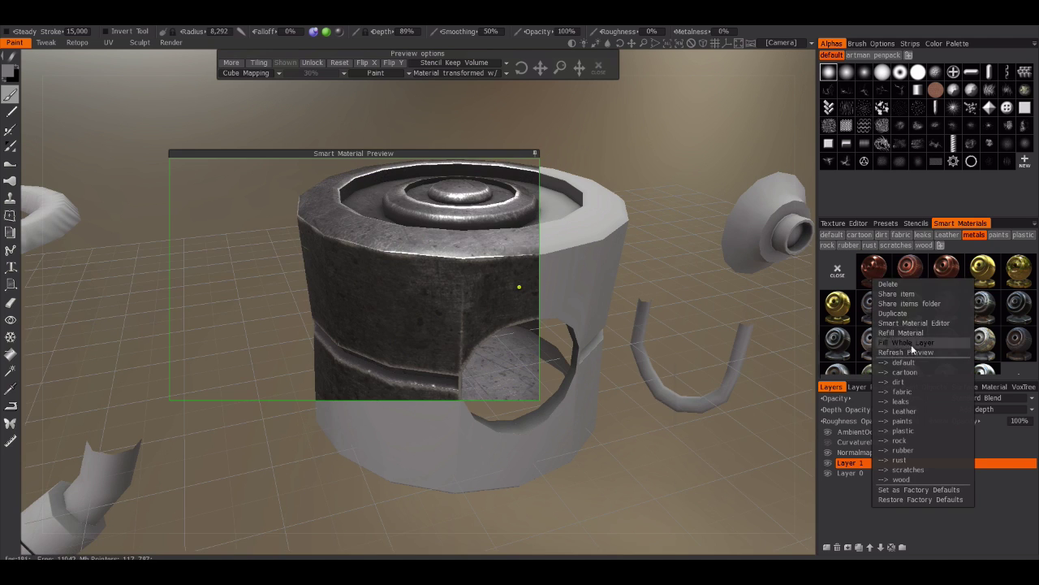
click(998, 236)
Duplicate the red paint_2 material and save the copy with an orange colour
click(911, 272)
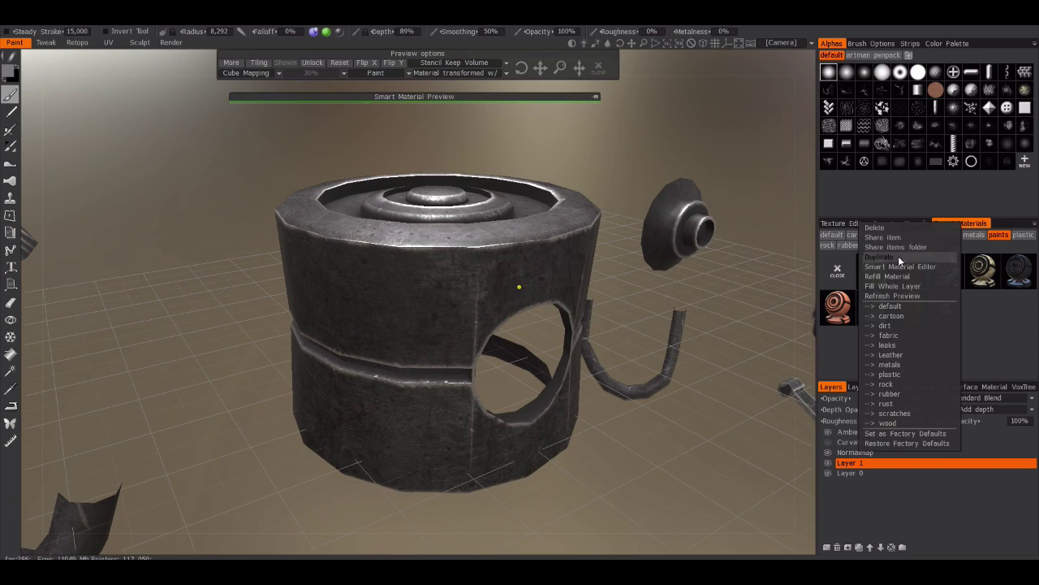
click(898, 255)
click(366, 425)
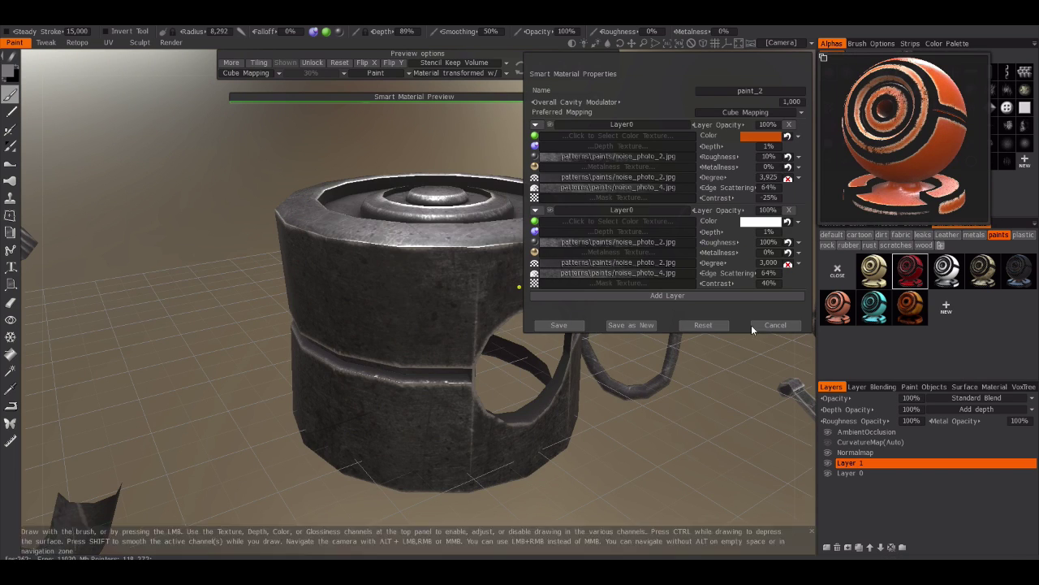
click(754, 325)
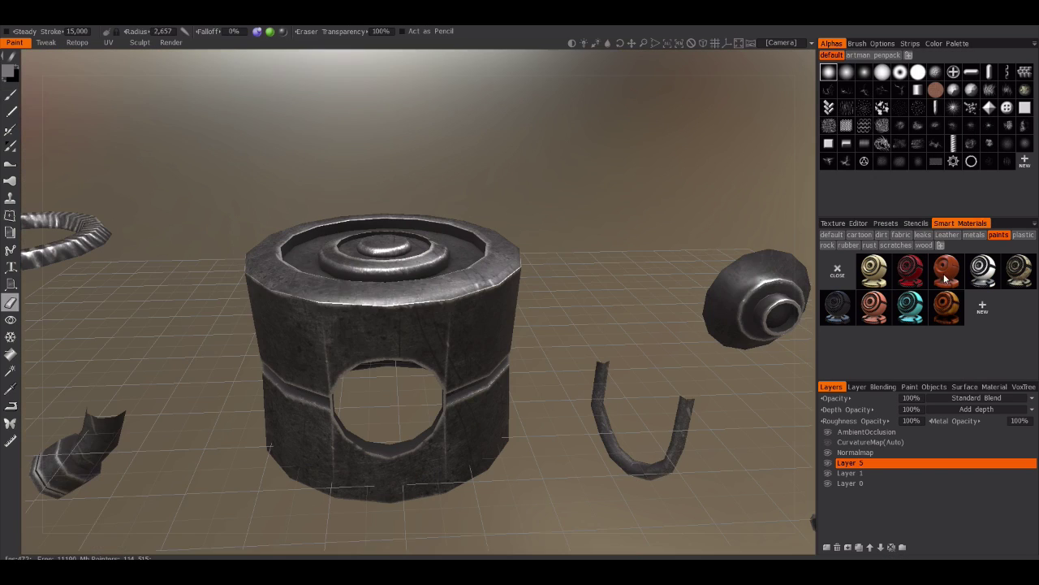
click(945, 277)
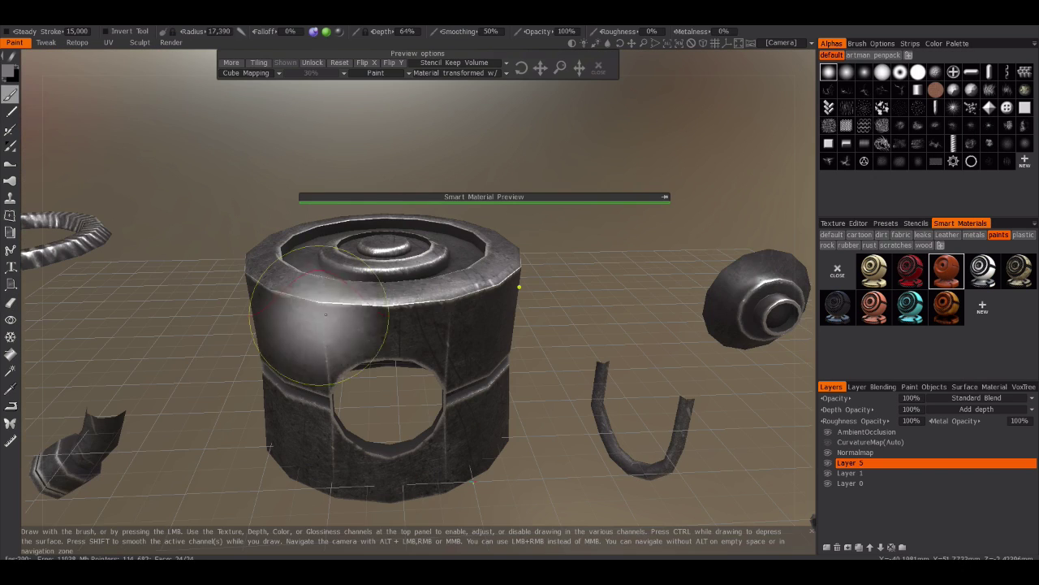
alt+drag(307, 455, 304, 329)
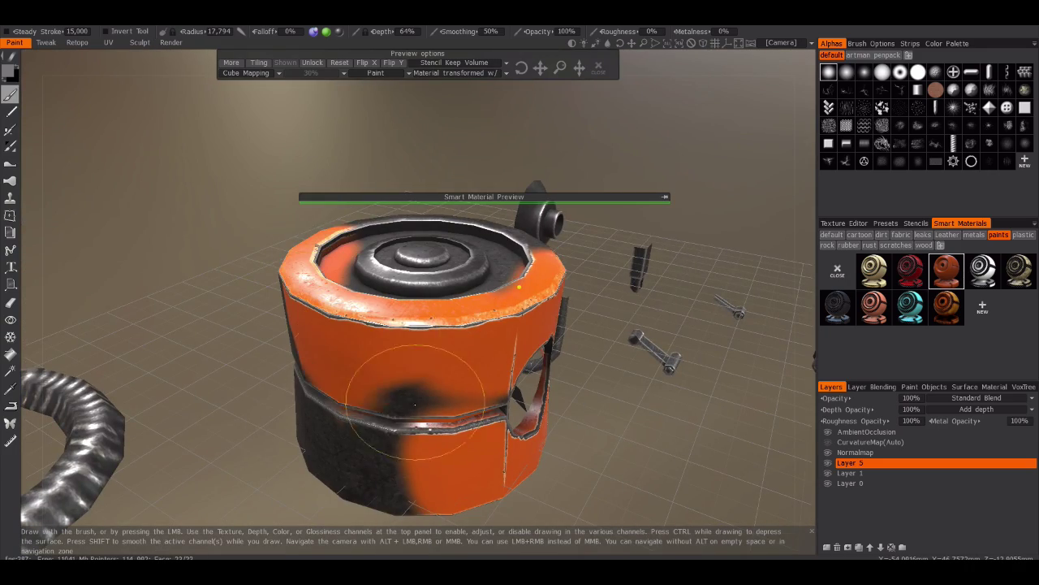
mouse_move(401, 483)
alt+mouse_down()
mouse_move(320, 302)
mouse_move(340, 451)
mouse_move(468, 365)
mouse_move(442, 326)
mouse_move(438, 339)
alt+mouse_up()
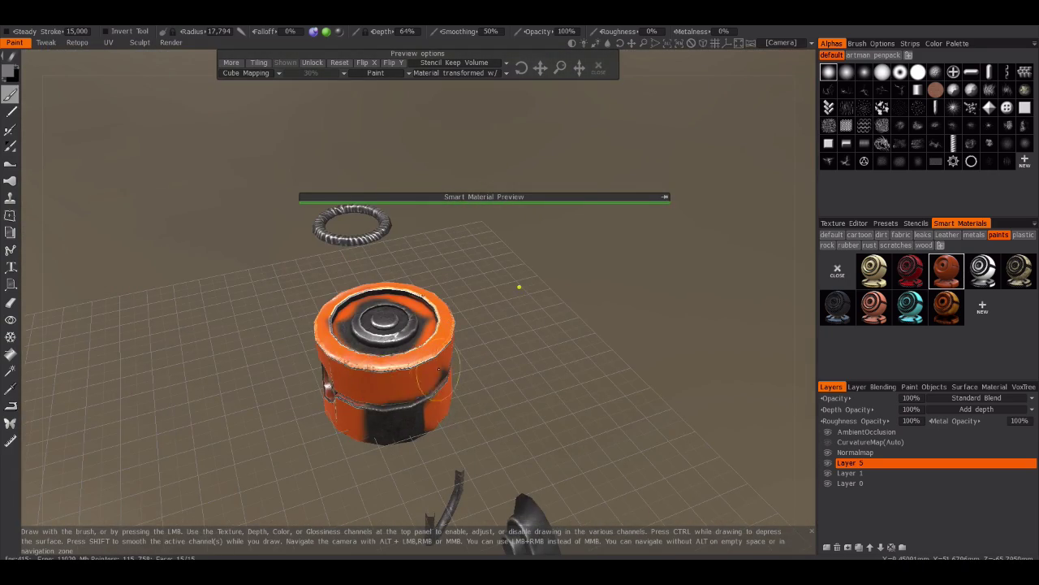
mouse_move(370, 426)
alt+mouse_down()
mouse_move(406, 325)
mouse_move(336, 313)
mouse_move(332, 363)
mouse_move(229, 368)
alt+mouse_up()
With the Eraser, remove stray orange paint from the cylinder's top recess
key(e)
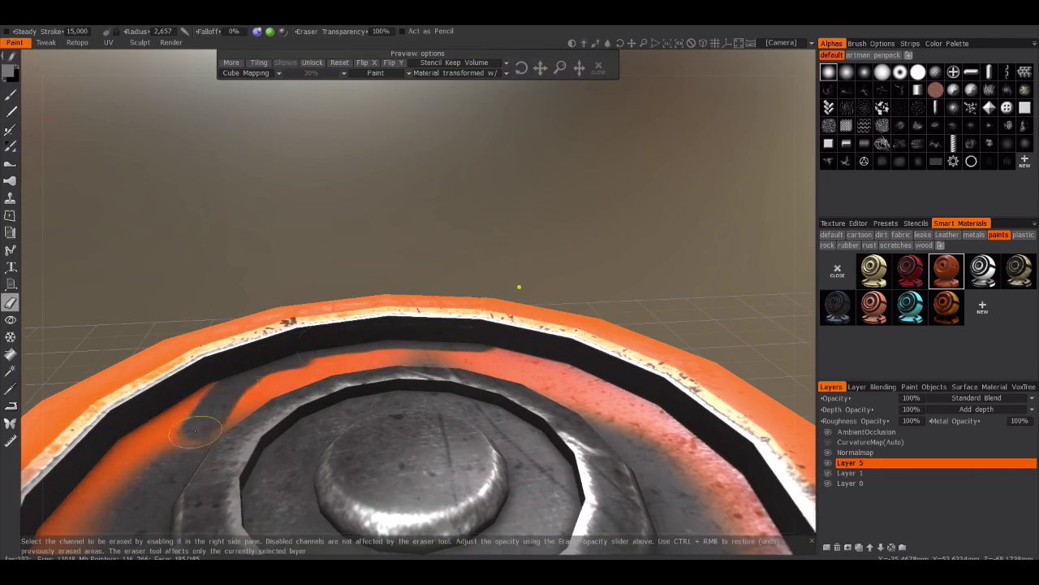
alt+drag(497, 361, 385, 302)
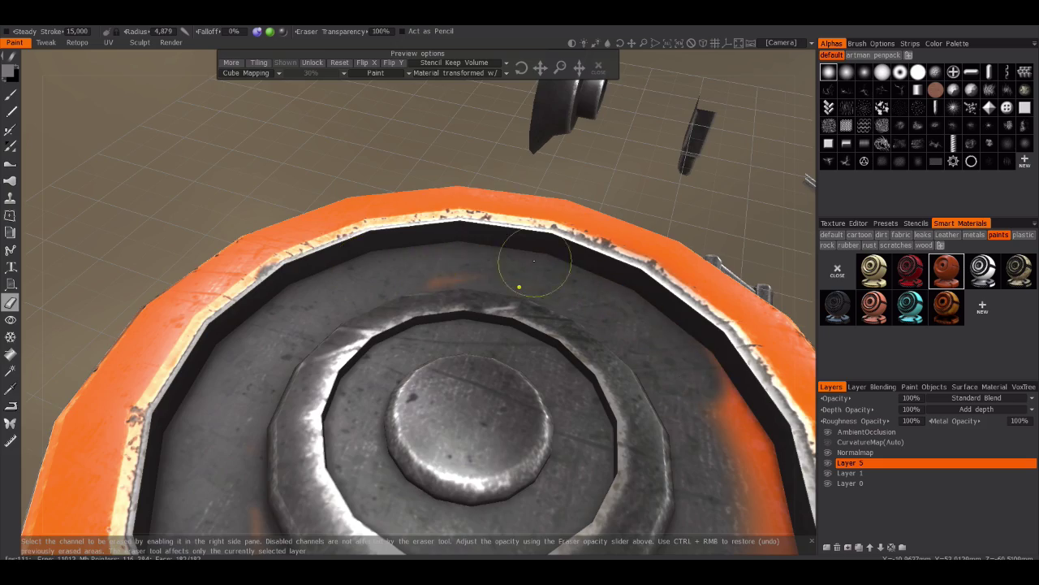
alt+drag(534, 261, 318, 307)
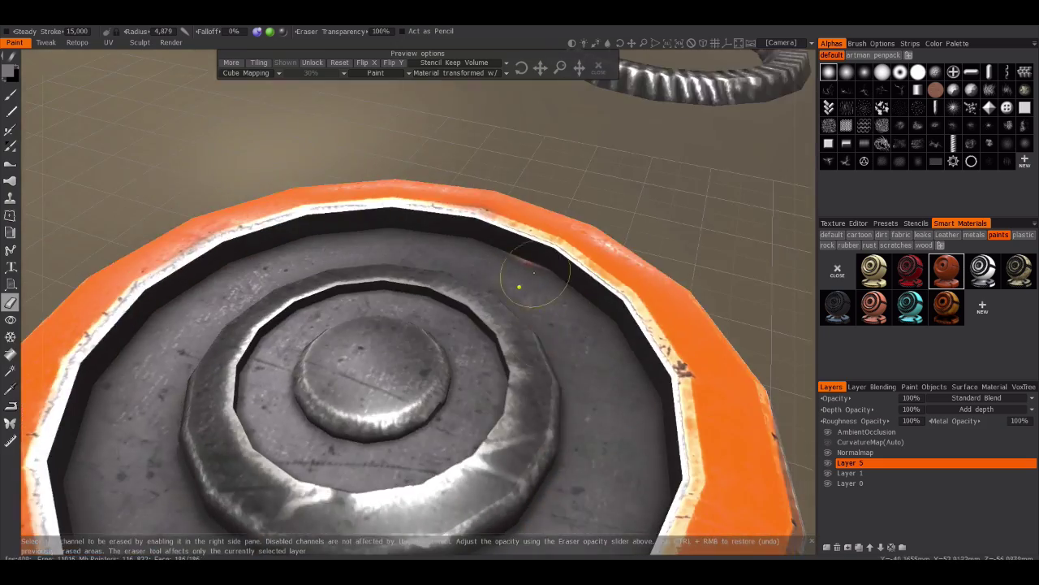
alt+drag(492, 266, 400, 420)
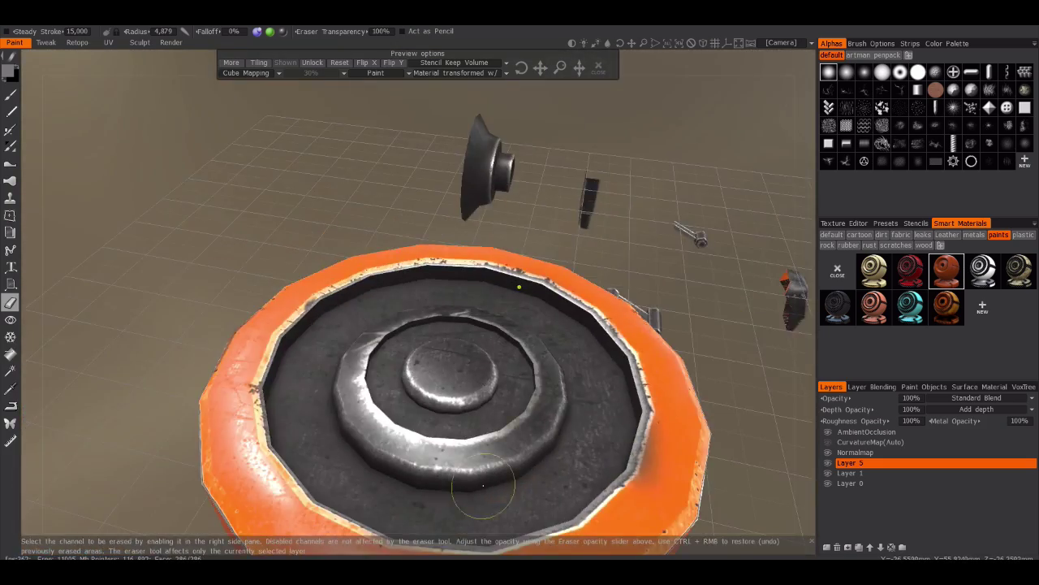
scroll(399, 420, up, 5)
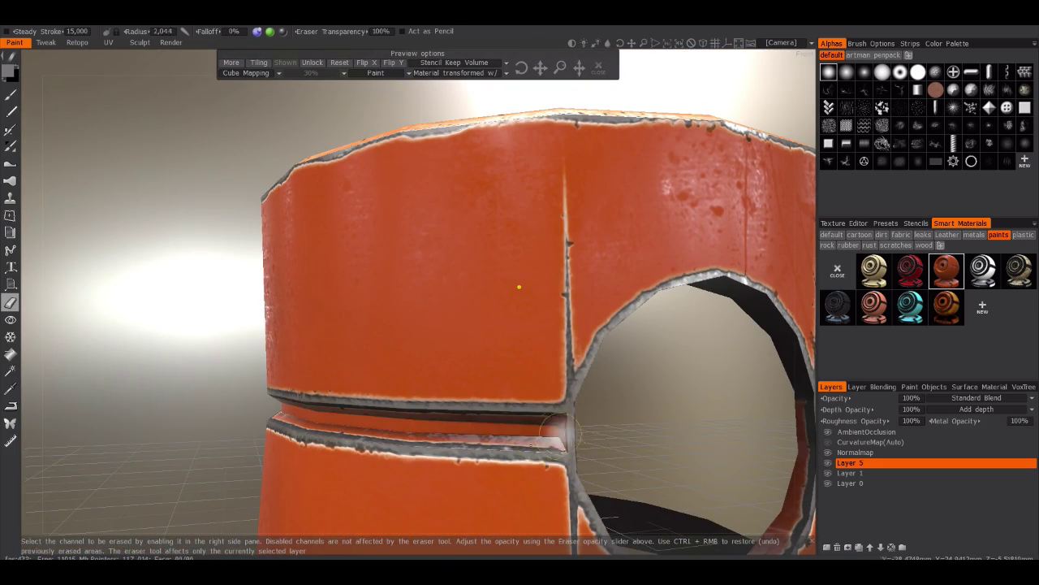
alt+drag(472, 424, 605, 340)
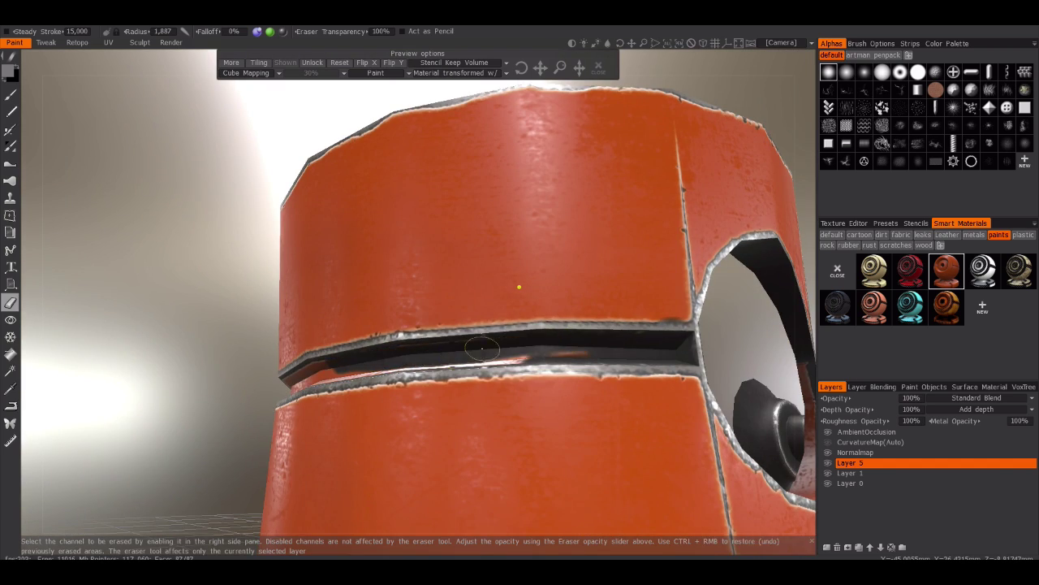
alt+drag(481, 348, 523, 369)
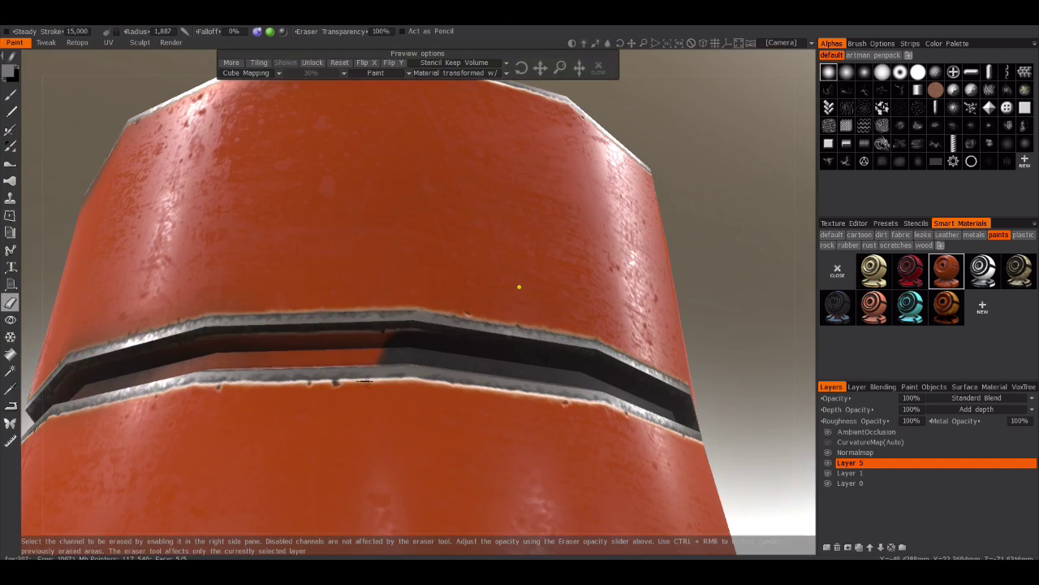
Erase the paint along the drum's middle groove and pick the paint_2 smart material
alt+drag(366, 380, 317, 426)
mouse_move(171, 406)
alt+mouse_down()
mouse_move(320, 286)
mouse_move(238, 332)
mouse_move(320, 317)
mouse_move(253, 422)
mouse_move(126, 329)
alt+mouse_up()
right_drag(257, 259, 265, 321)
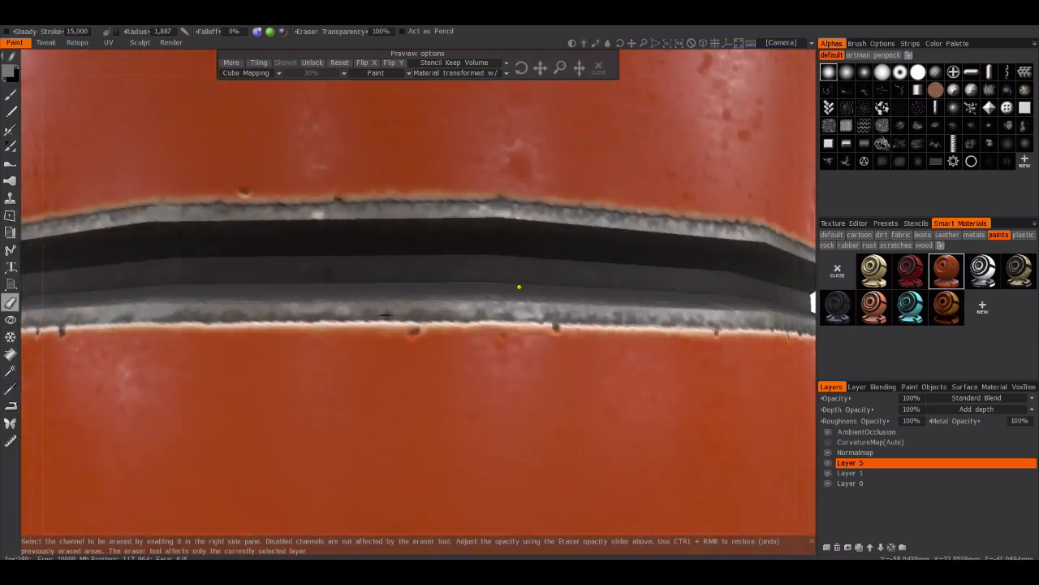
scroll(370, 218, down, 5)
right_drag(370, 217, 138, 350)
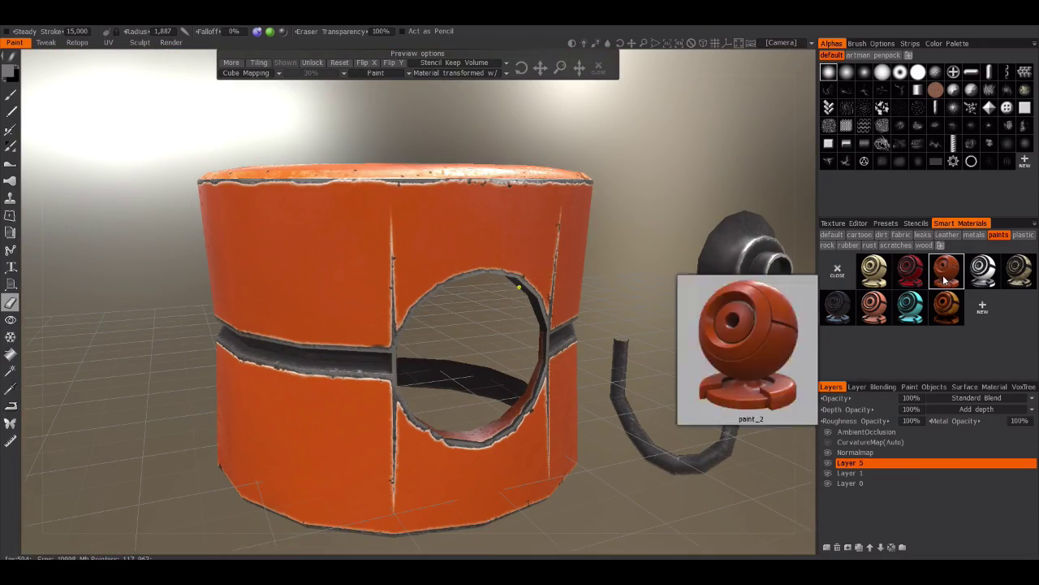
click(947, 272)
Decline deleting paint_2, then view it in the Smart Material Editor and cancel
right_click(948, 272)
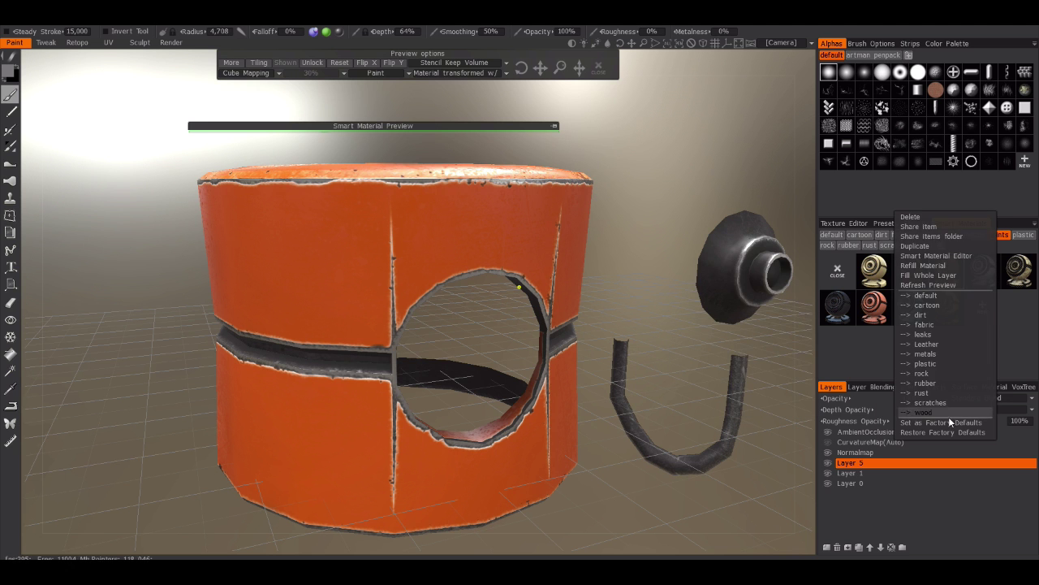
click(940, 280)
right_click(947, 272)
click(910, 217)
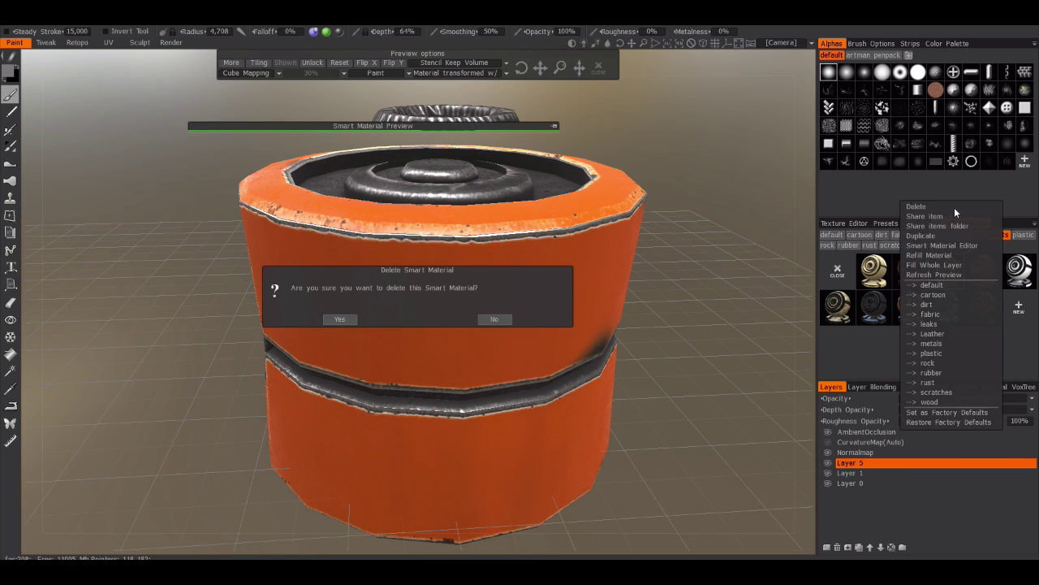
key(Return)
right_click(949, 274)
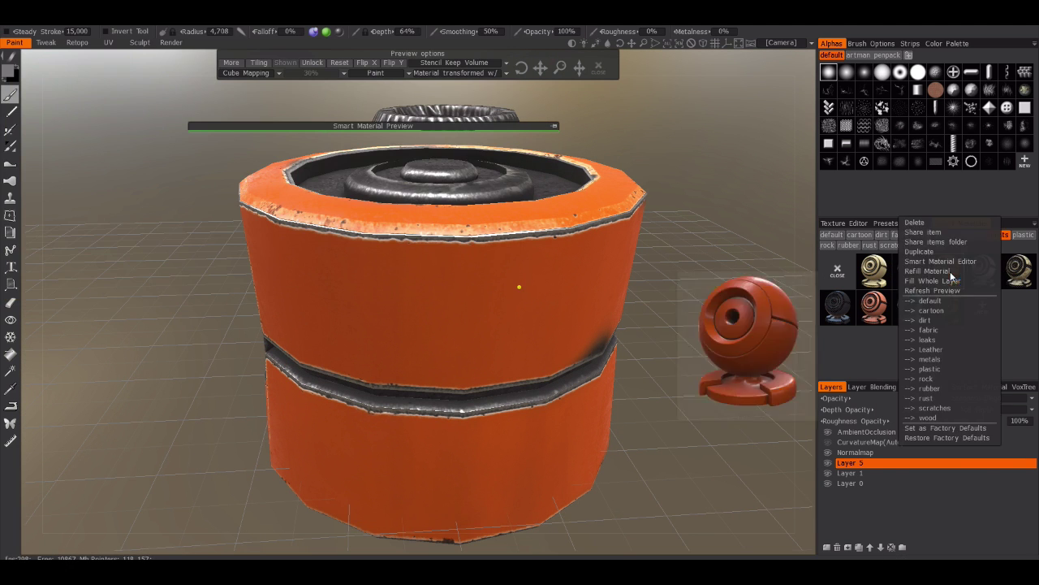
click(938, 261)
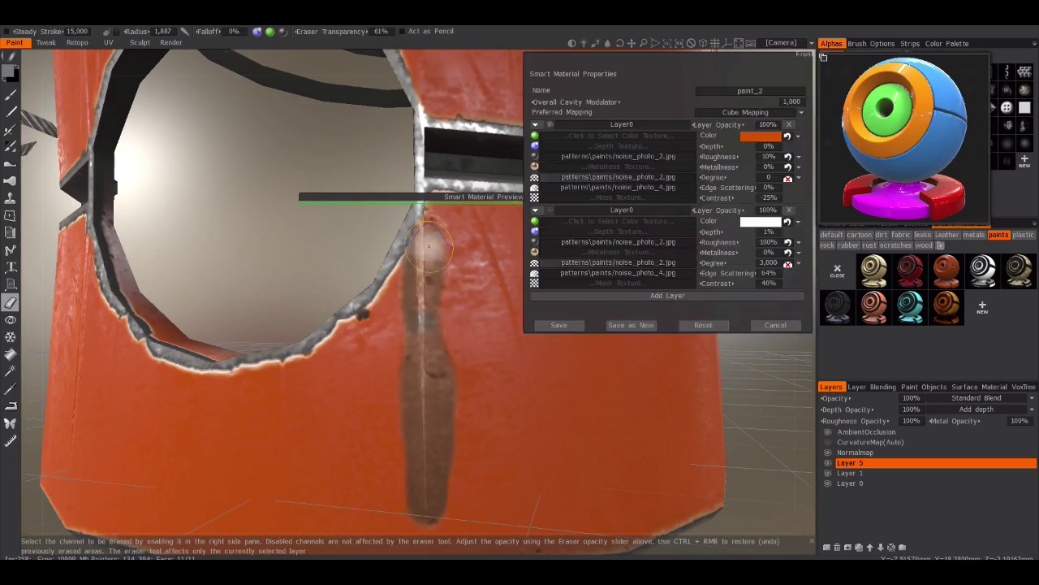
click(839, 269)
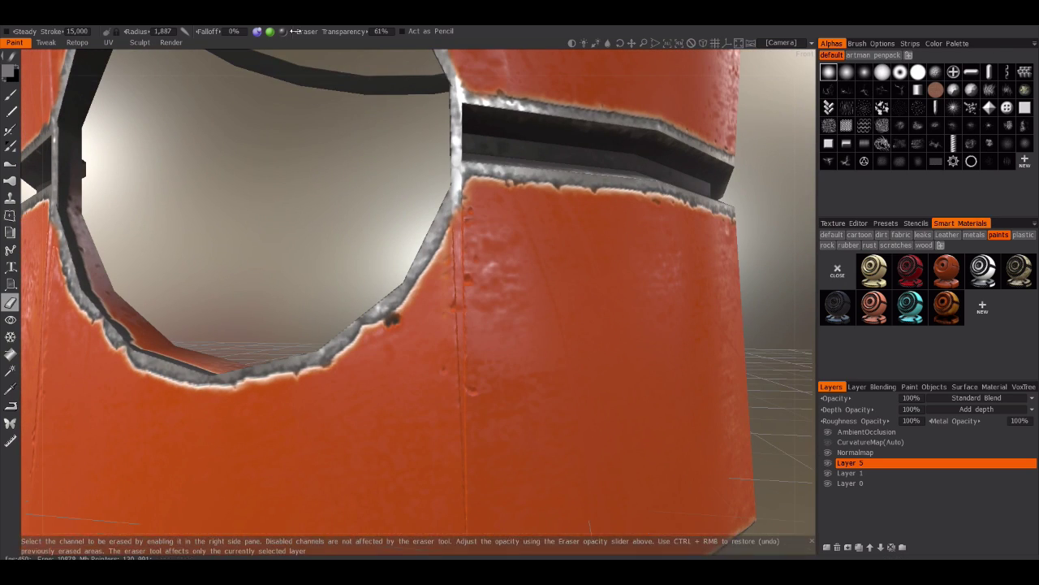
Set the eraser channels, erase paint near the cylinder's hole, and reselect paint_2
click(296, 31)
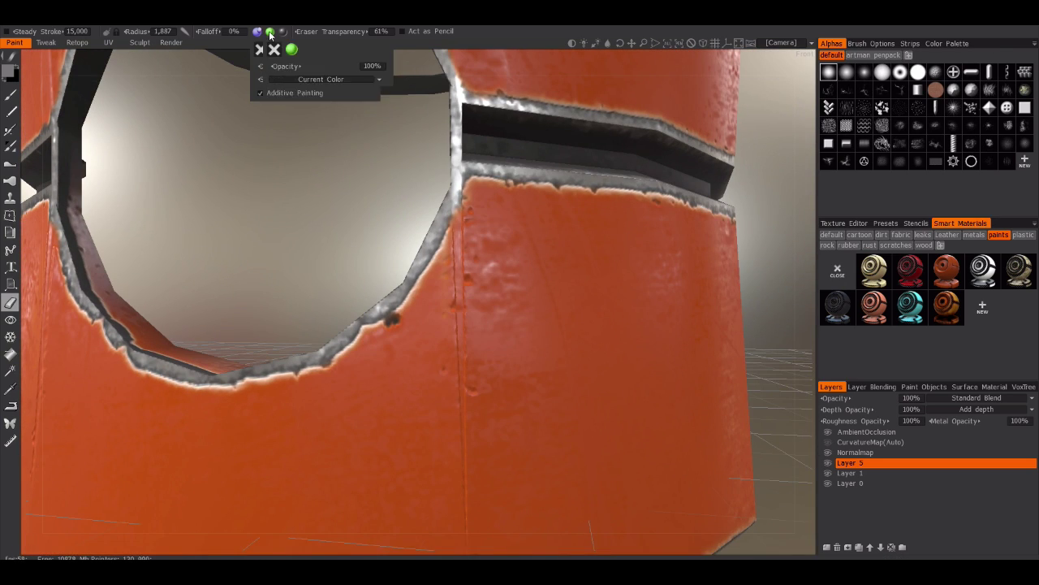
drag(459, 324, 466, 390)
middle_drag(467, 390, 423, 286)
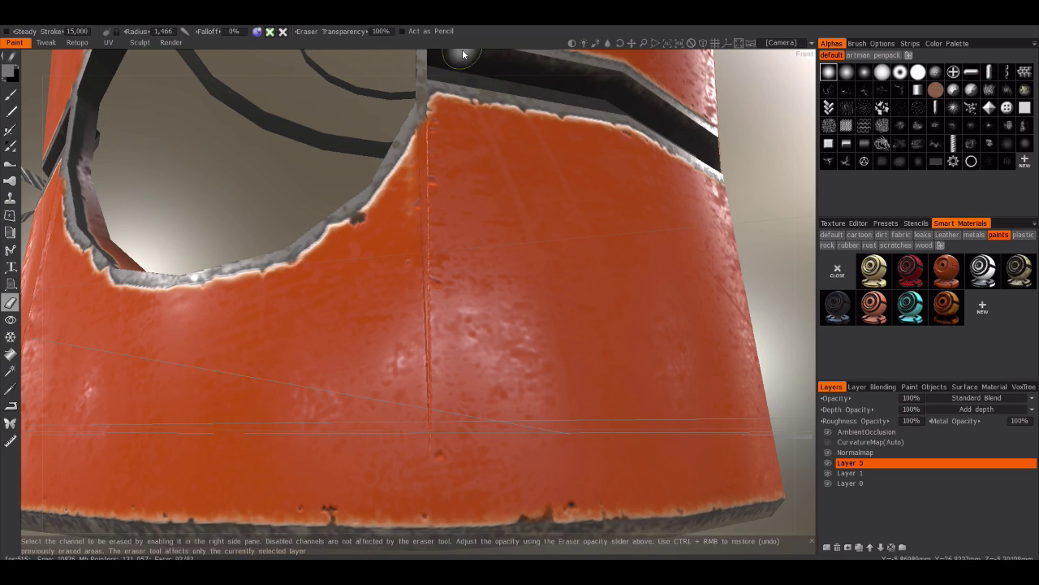
scroll(423, 154, down, 5)
mouse_move(423, 154)
middle_down()
mouse_move(497, 452)
mouse_move(373, 153)
middle_up()
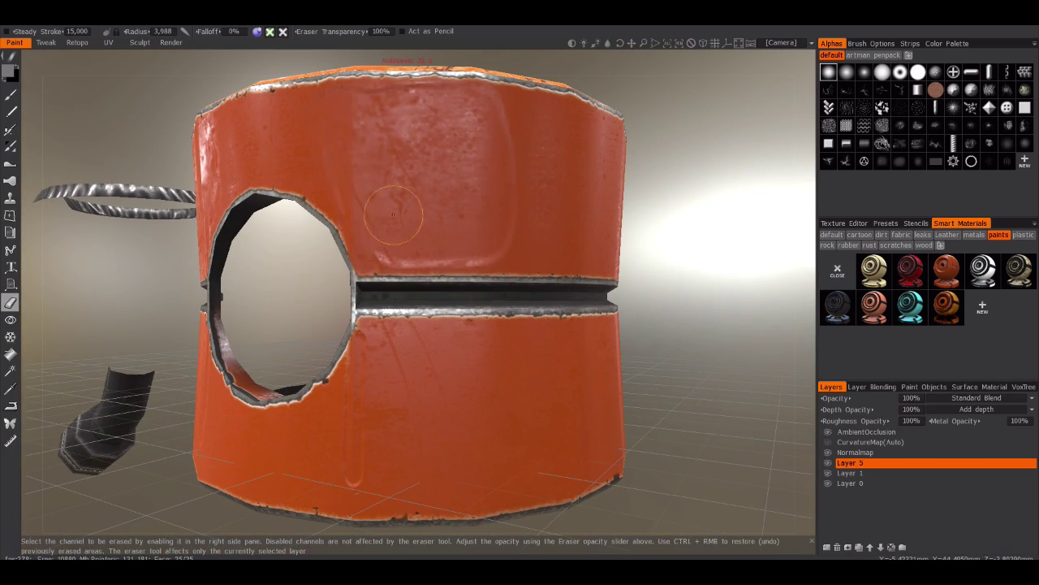
middle_drag(393, 214, 797, 252)
click(946, 270)
Set paint_2's Layer0 to Degree 1,450 and Depth 2%, checking the cylinder's openings
middle_drag(360, 428, 10, 106)
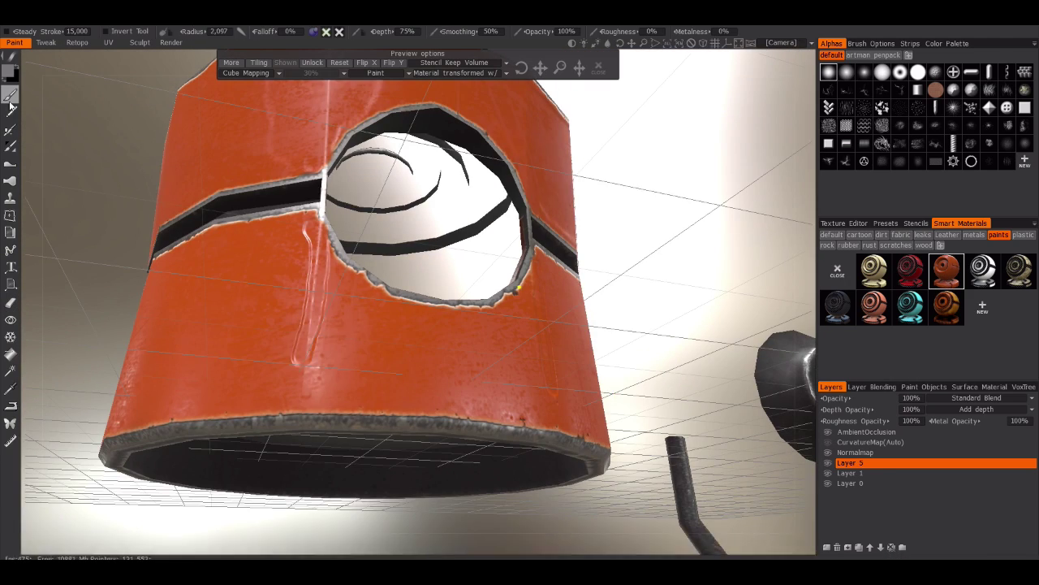
scroll(266, 360, up, 2)
double_click(946, 271)
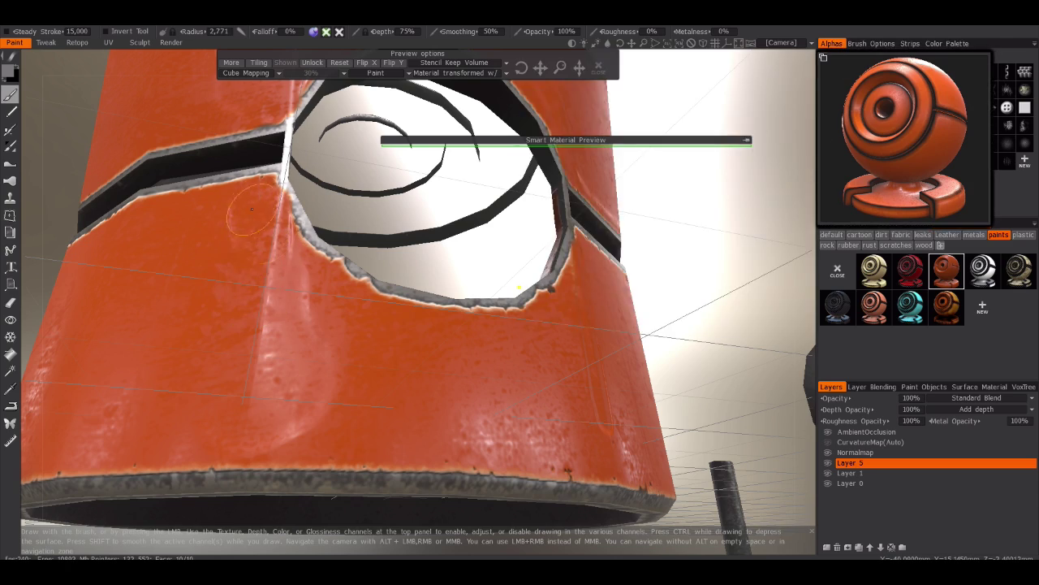
alt+drag(252, 210, 268, 146)
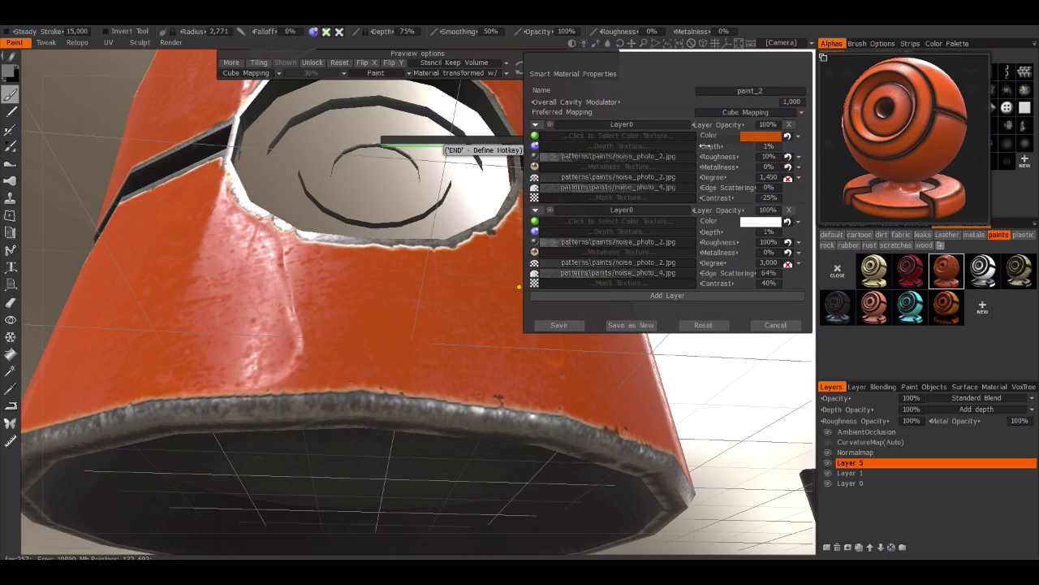
alt+drag(272, 362, 331, 195)
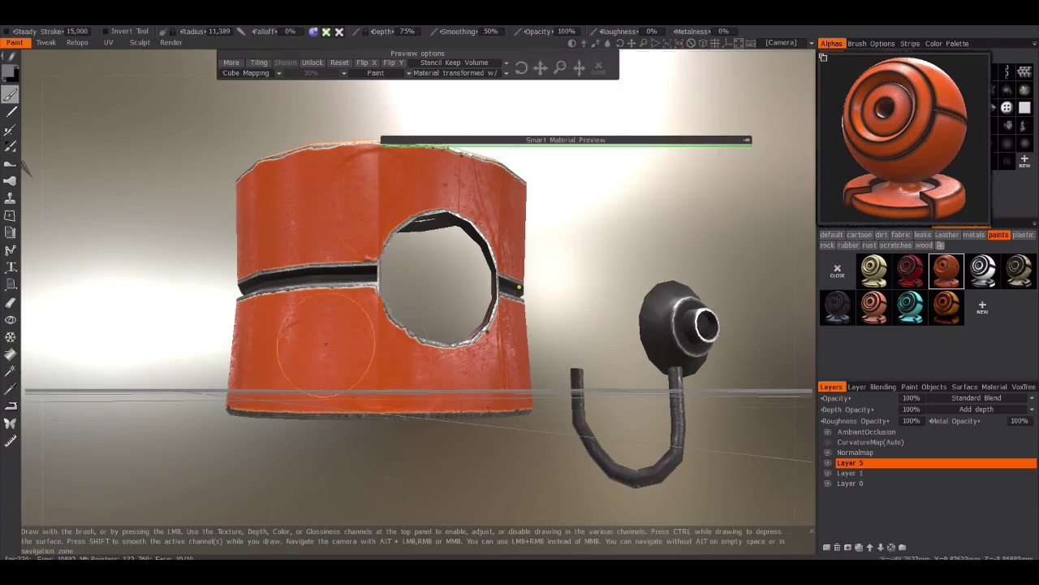
alt+drag(242, 225, 520, 139)
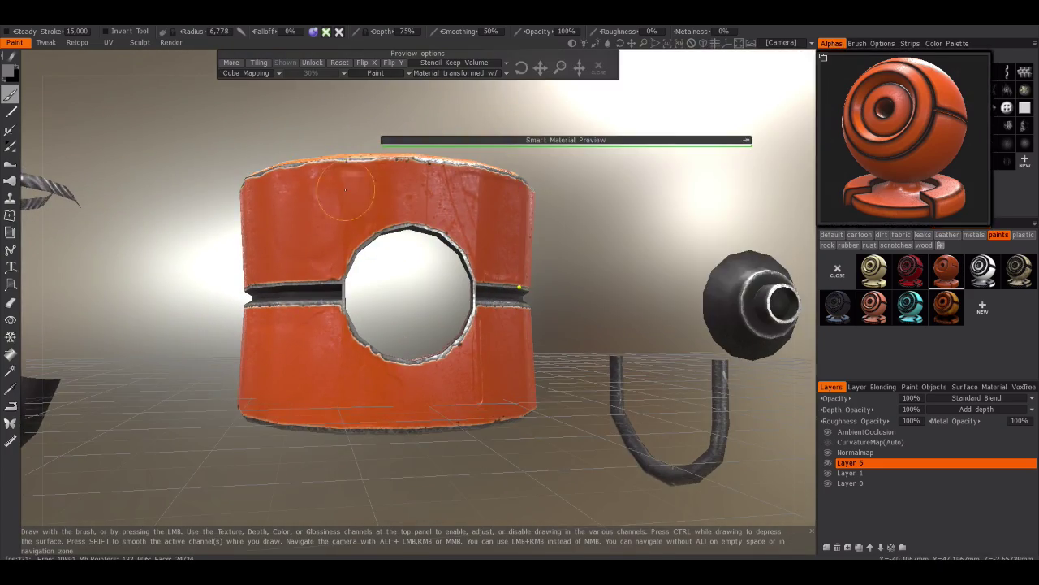
alt+drag(376, 227, 382, 210)
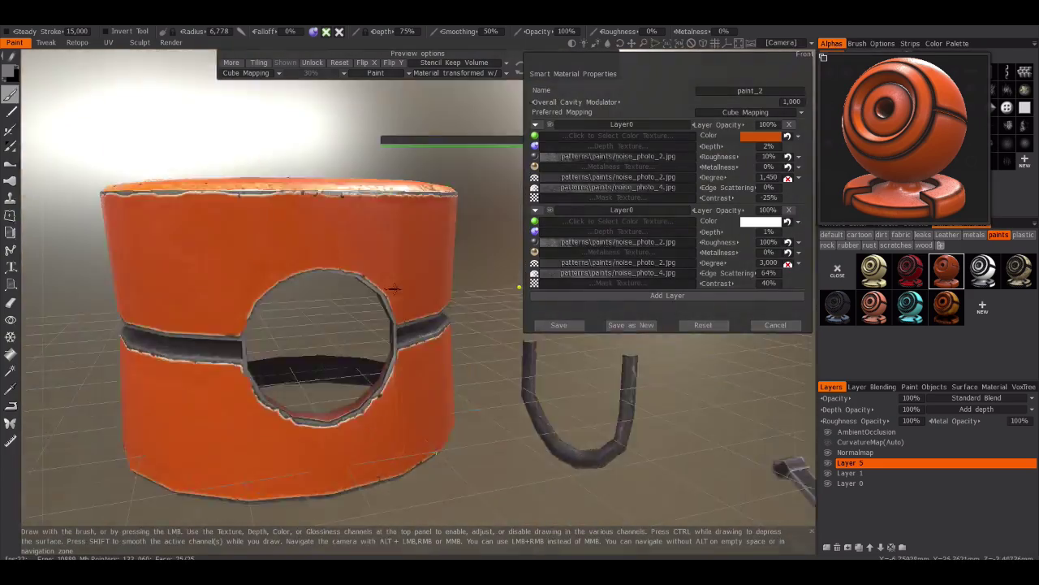
click(786, 324)
Pick a different eraser alpha and erase paint along the cylinder's upper rim
scroll(625, 216, up, 3)
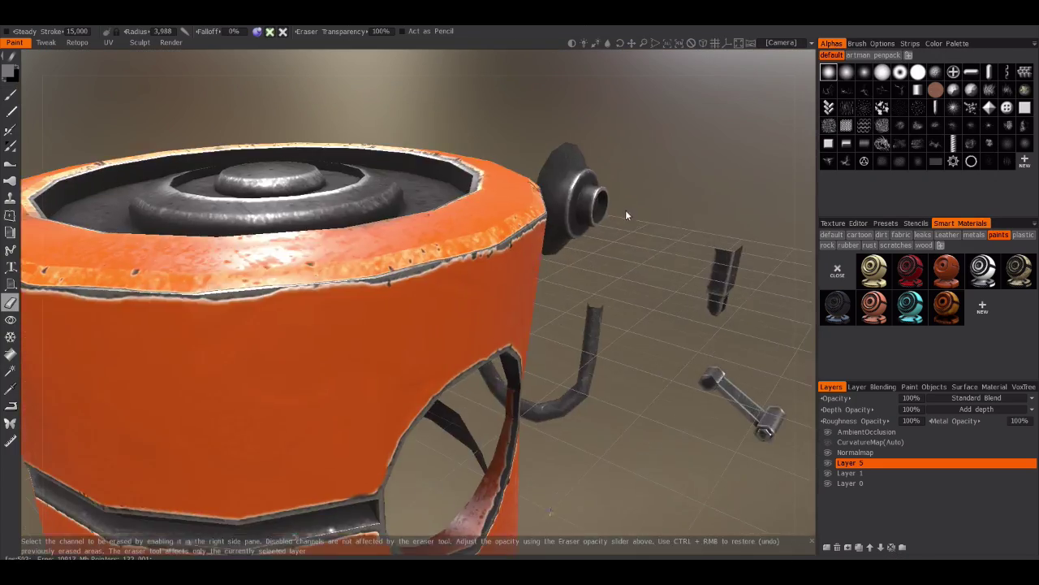
mouse_move(323, 296)
alt+mouse_down()
mouse_move(341, 341)
mouse_move(282, 219)
mouse_move(341, 244)
mouse_move(487, 227)
alt+mouse_up()
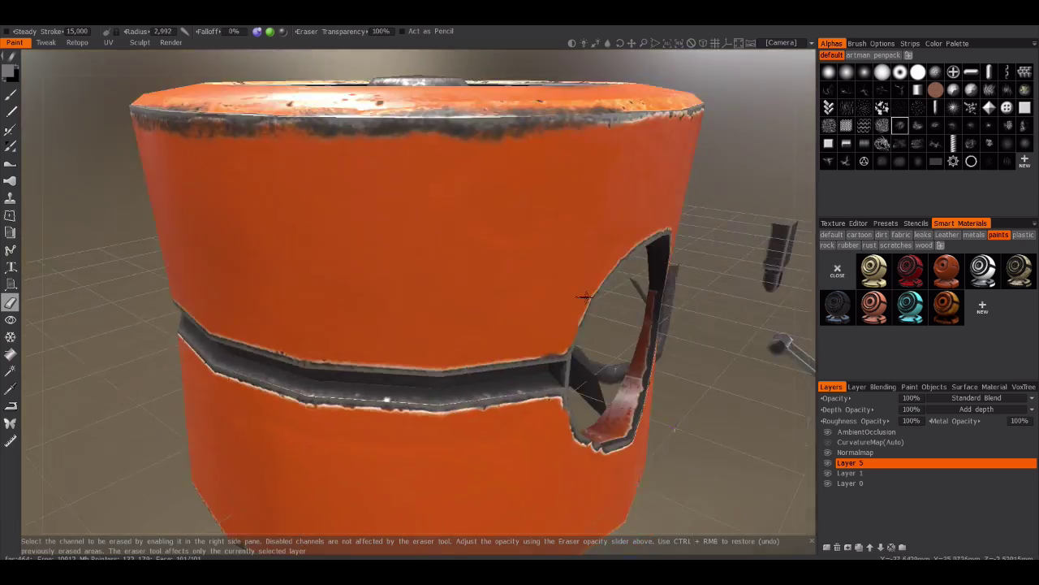
click(882, 106)
drag(398, 266, 503, 258)
Orbit around the cylinder and erase a worn patch on its plain front
mouse_move(373, 258)
alt+mouse_down()
mouse_move(487, 284)
mouse_move(430, 317)
alt+mouse_up()
alt+drag(232, 301, 511, 308)
alt+drag(357, 280, 479, 247)
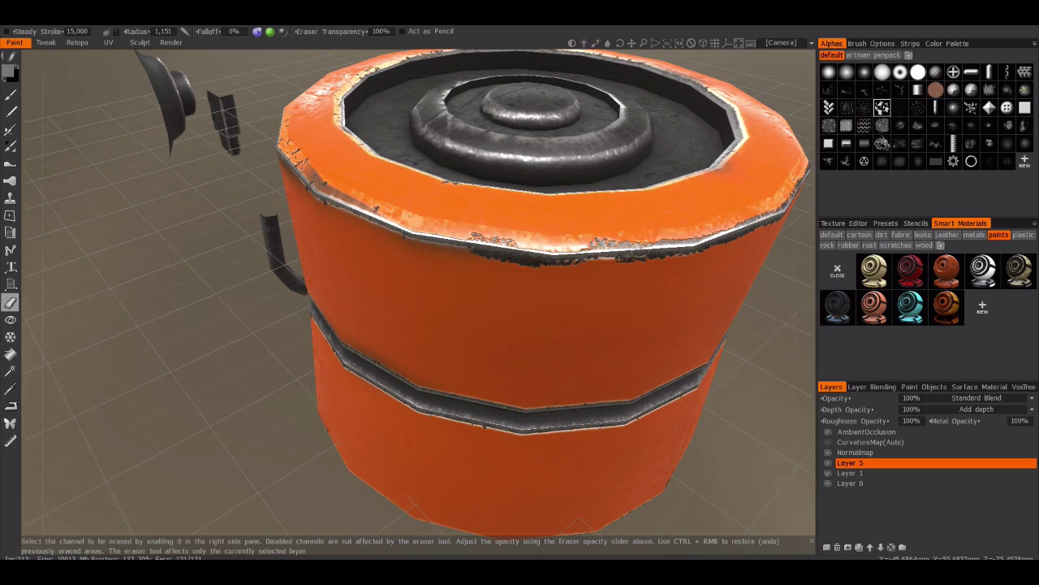
mouse_move(562, 257)
alt+mouse_down()
mouse_move(514, 251)
mouse_move(556, 293)
mouse_move(492, 304)
alt+mouse_up()
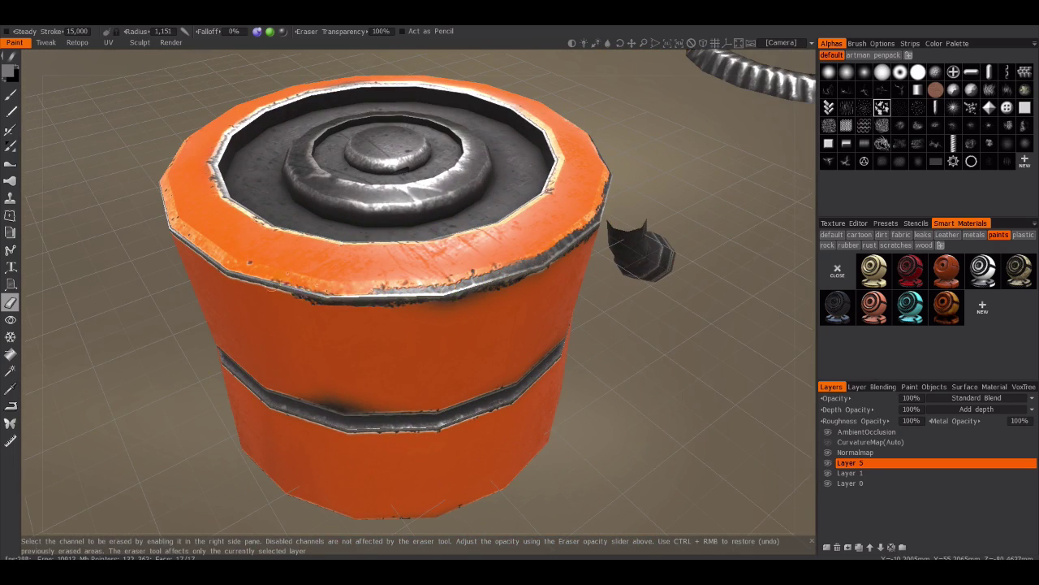
alt+drag(339, 297, 485, 436)
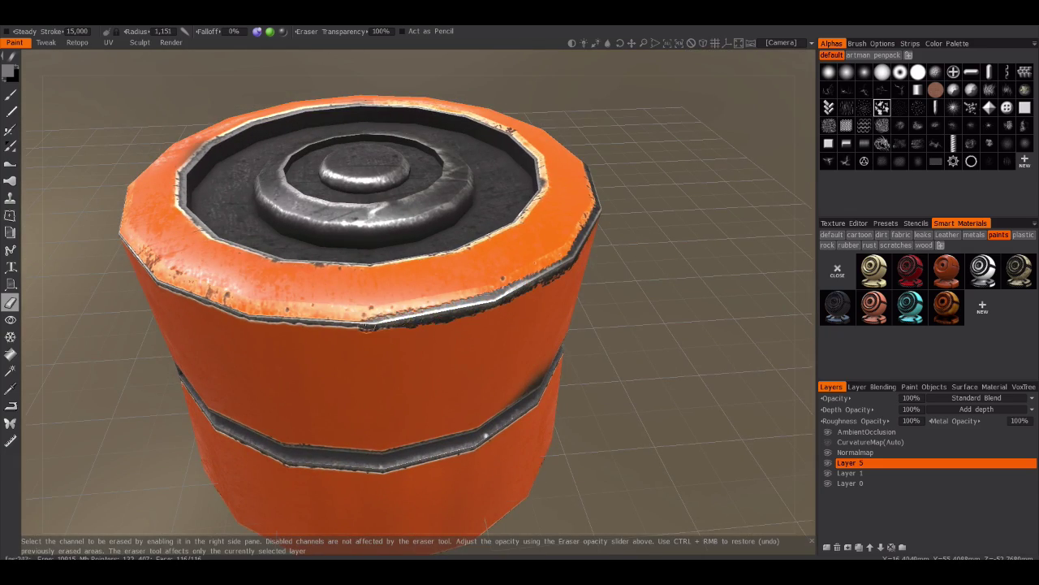
mouse_move(367, 326)
alt+mouse_down()
mouse_move(411, 367)
mouse_move(425, 334)
alt+mouse_up()
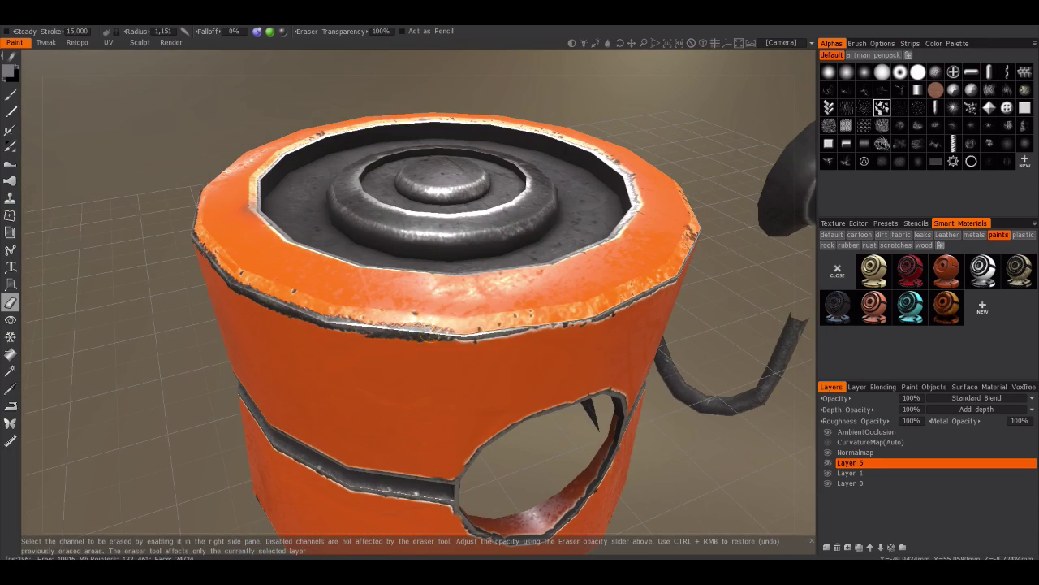
alt+drag(535, 332, 324, 341)
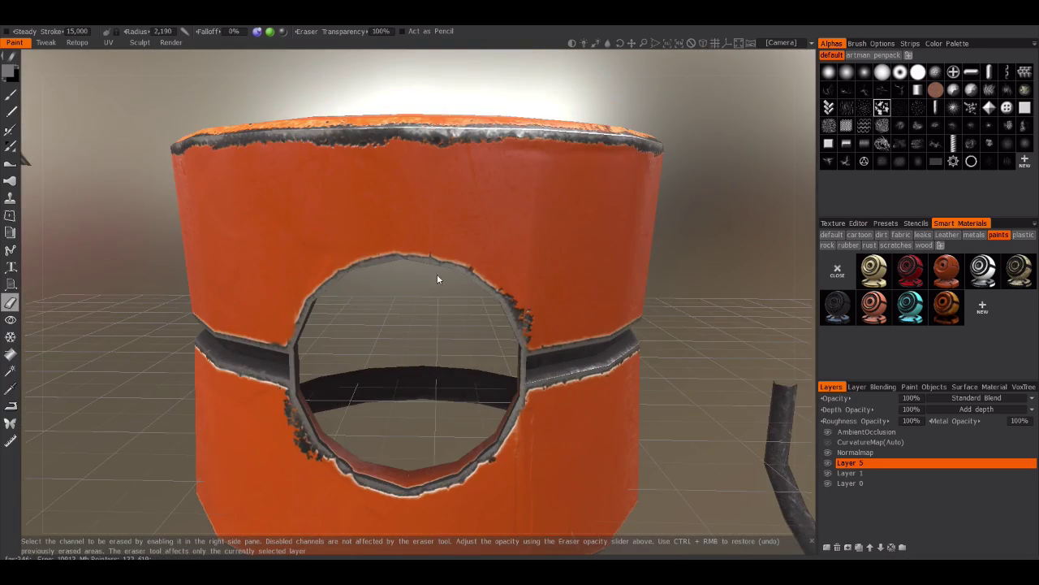
alt+drag(437, 278, 473, 392)
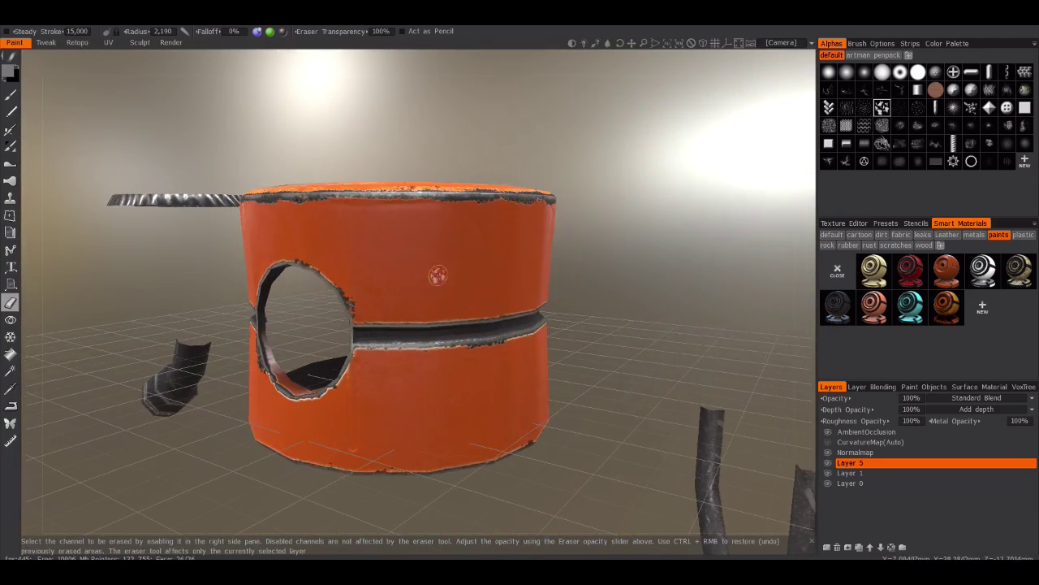
drag(429, 273, 442, 288)
mouse_move(435, 381)
alt+mouse_down()
mouse_move(666, 371)
mouse_move(168, 360)
mouse_move(373, 349)
mouse_move(406, 417)
mouse_move(341, 390)
mouse_move(381, 373)
alt+mouse_up()
Orbit and zoom in until the cylinder's hole faces the camera
scroll(365, 402, up, 5)
scroll(410, 364, down, 5)
scroll(410, 364, up, 5)
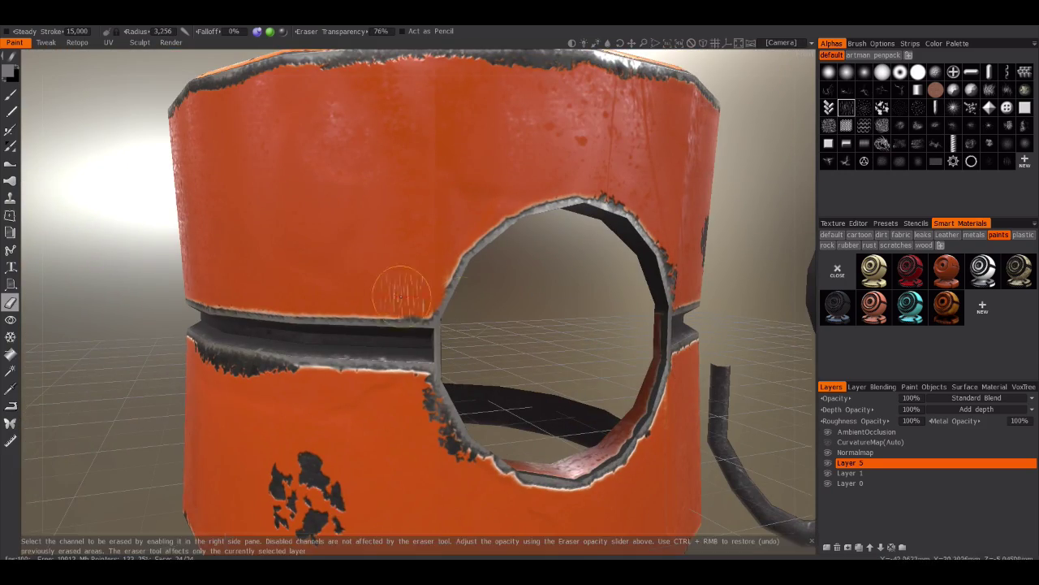
mouse_move(401, 294)
alt+mouse_down()
mouse_move(488, 309)
mouse_move(536, 365)
mouse_move(653, 350)
mouse_move(358, 61)
alt+mouse_up()
scroll(536, 365, down, 5)
scroll(536, 365, up, 3)
scroll(653, 350, down, 4)
alt+drag(341, 357, 363, 54)
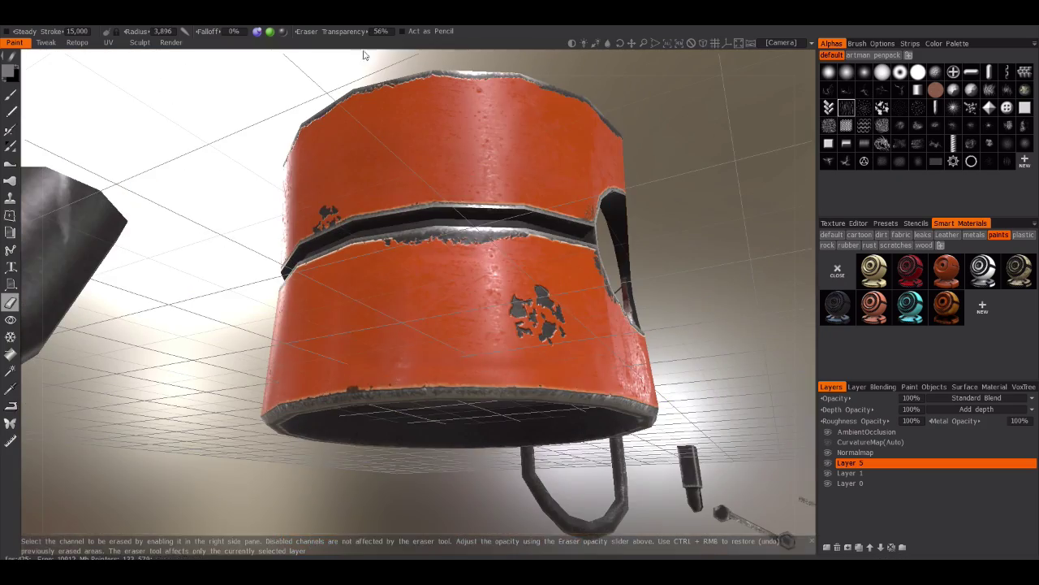
mouse_move(431, 390)
alt+mouse_down()
mouse_move(422, 268)
mouse_move(346, 31)
alt+mouse_up()
scroll(422, 268, down, 4)
scroll(423, 268, up, 3)
scroll(589, 278, up, 3)
scroll(672, 354, down, 5)
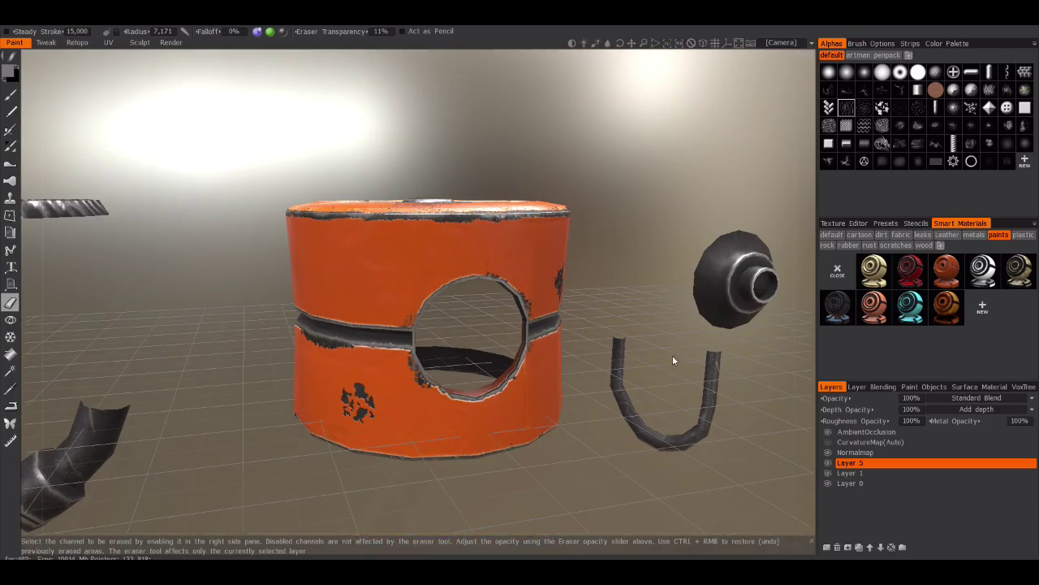
scroll(560, 337, up, 3)
alt+drag(560, 337, 244, 268)
scroll(158, 246, up, 3)
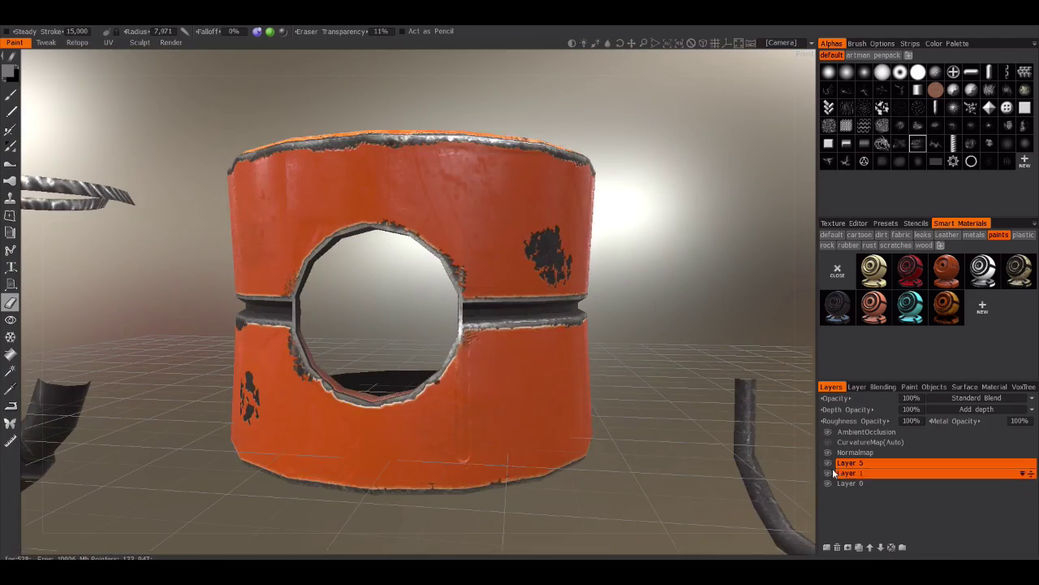
Choose a new brush alpha and the orange paint smart material, then repaint part of the bare streak
click(989, 91)
scroll(443, 339, up, 2)
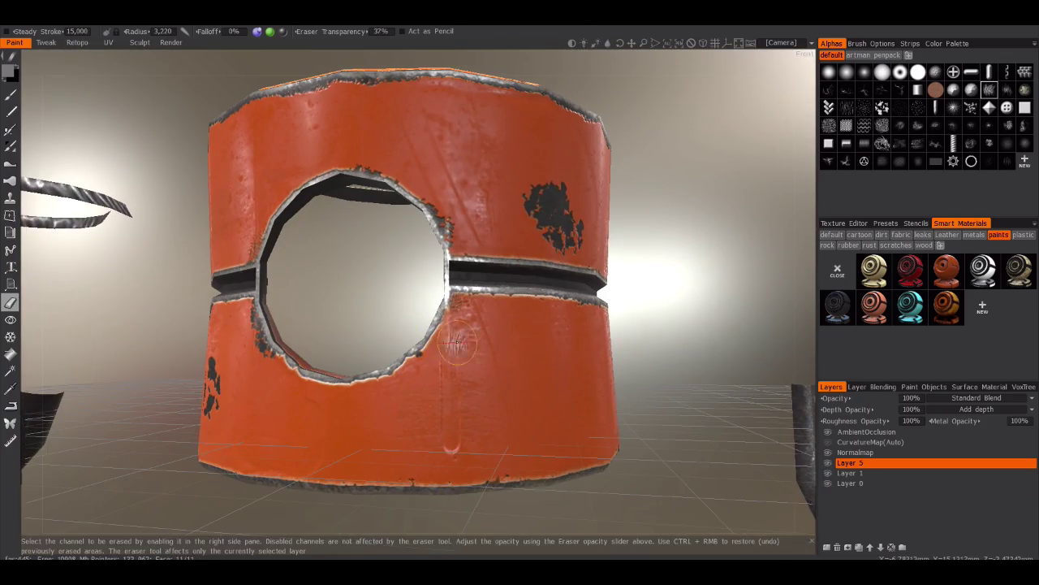
scroll(454, 448, down, 2)
alt+drag(498, 460, 916, 166)
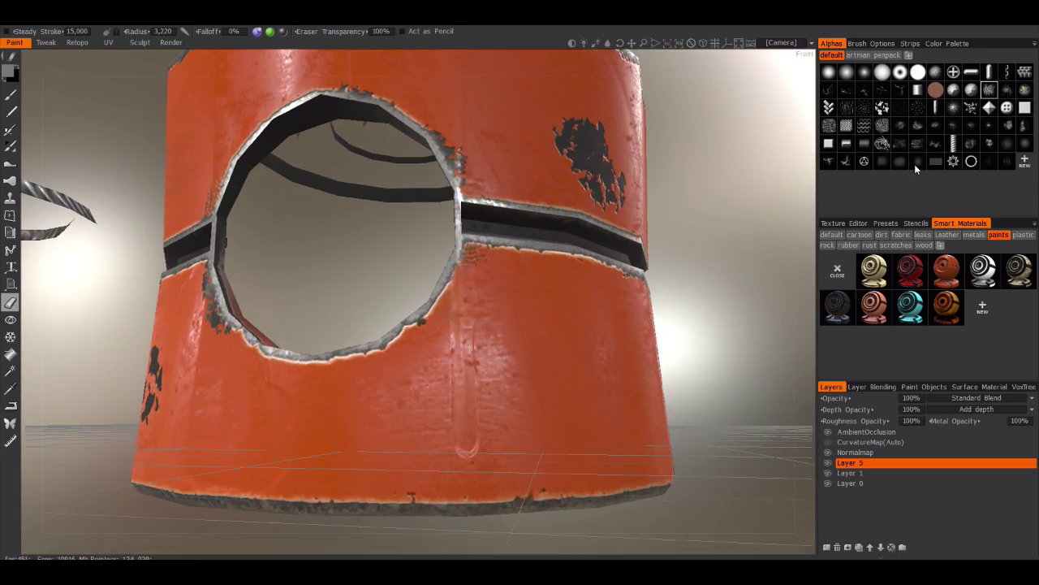
right_drag(444, 378, 420, 398)
right_drag(453, 455, 463, 412)
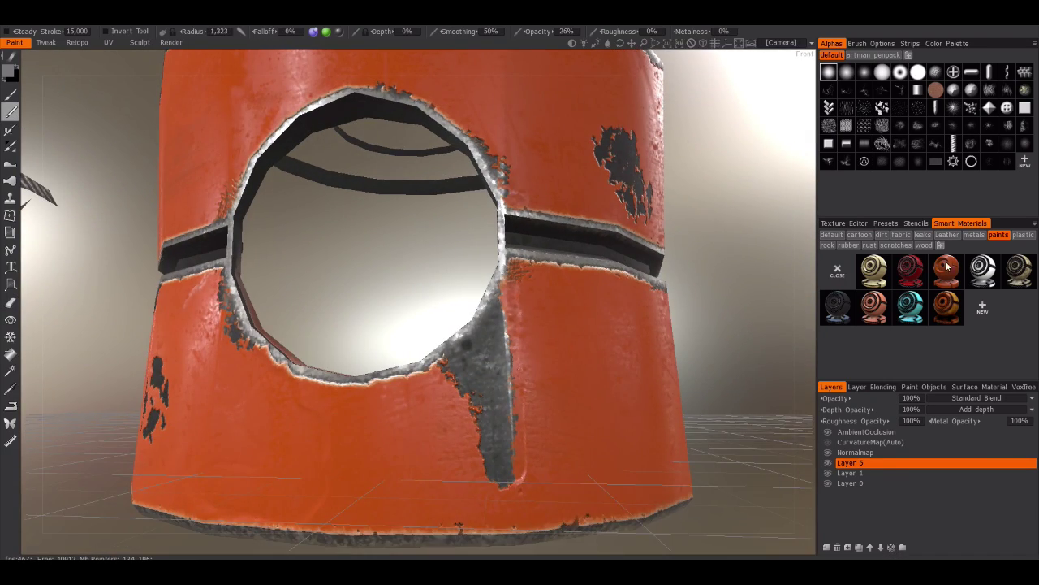
click(947, 269)
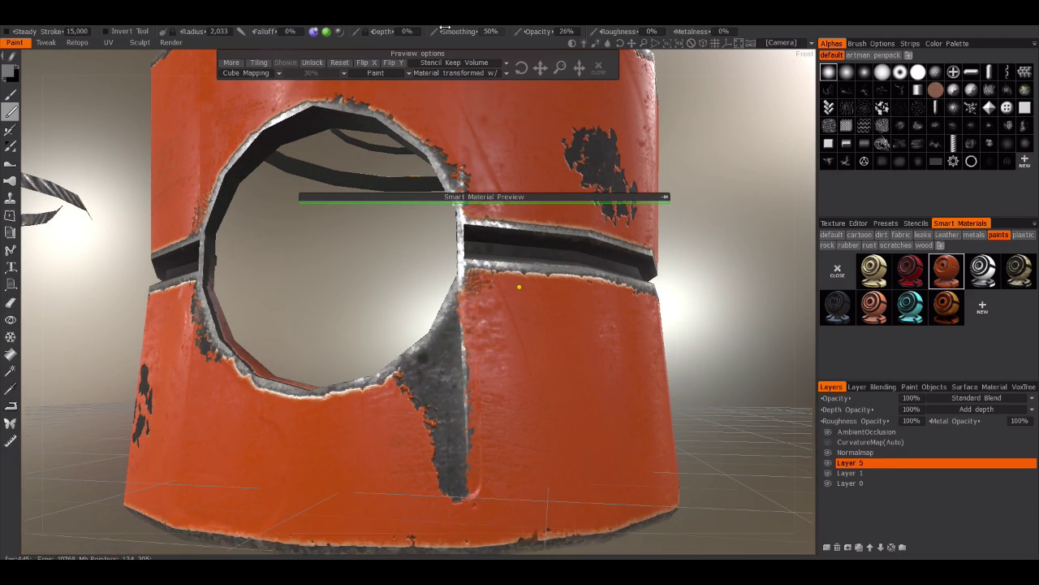
middle_drag(484, 327, 439, 321)
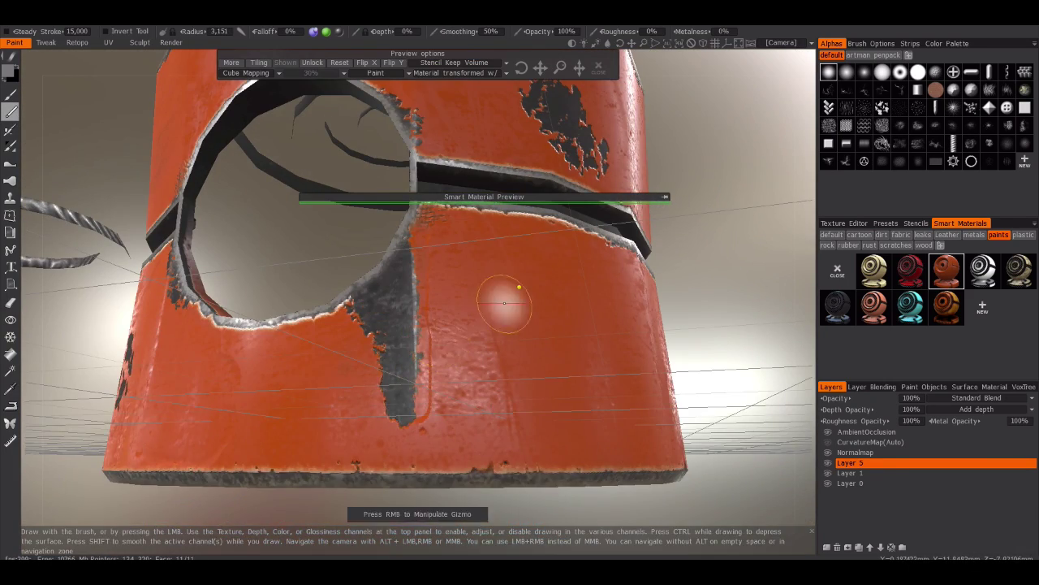
middle_drag(504, 302, 551, 443)
Erase chips along the edges of the repainted streak with the Eraser
key(e)
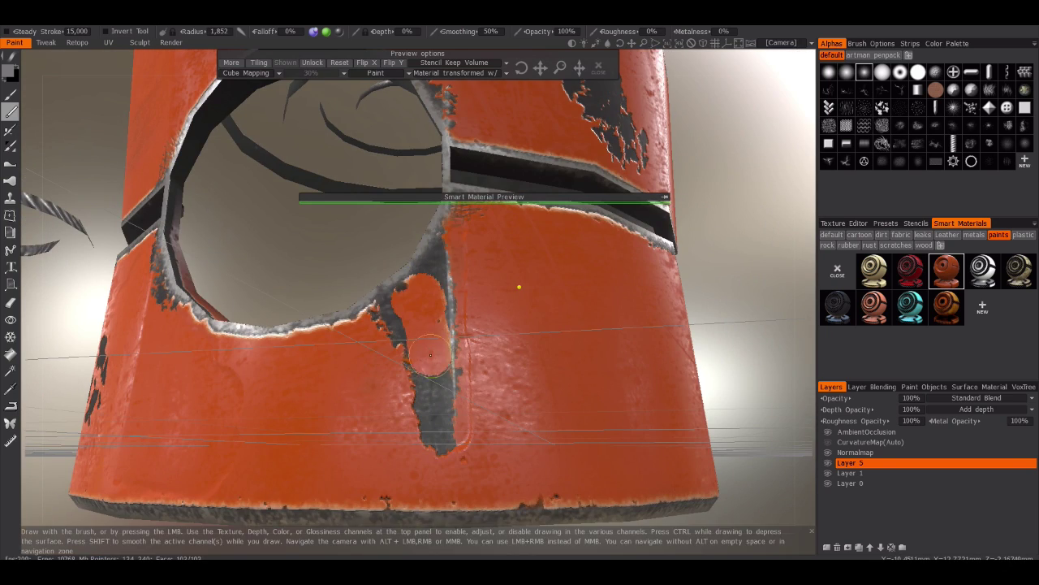
middle_drag(438, 309, 409, 315)
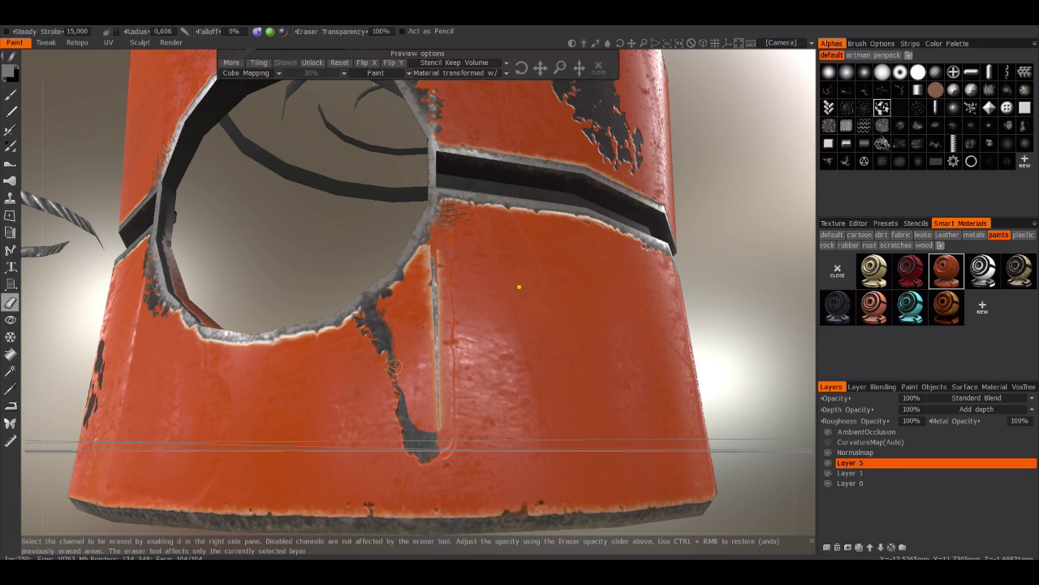
mouse_move(430, 375)
middle_down()
mouse_move(487, 339)
mouse_move(612, 322)
mouse_move(571, 345)
mouse_move(646, 296)
mouse_move(654, 360)
mouse_move(675, 278)
mouse_move(625, 301)
middle_up()
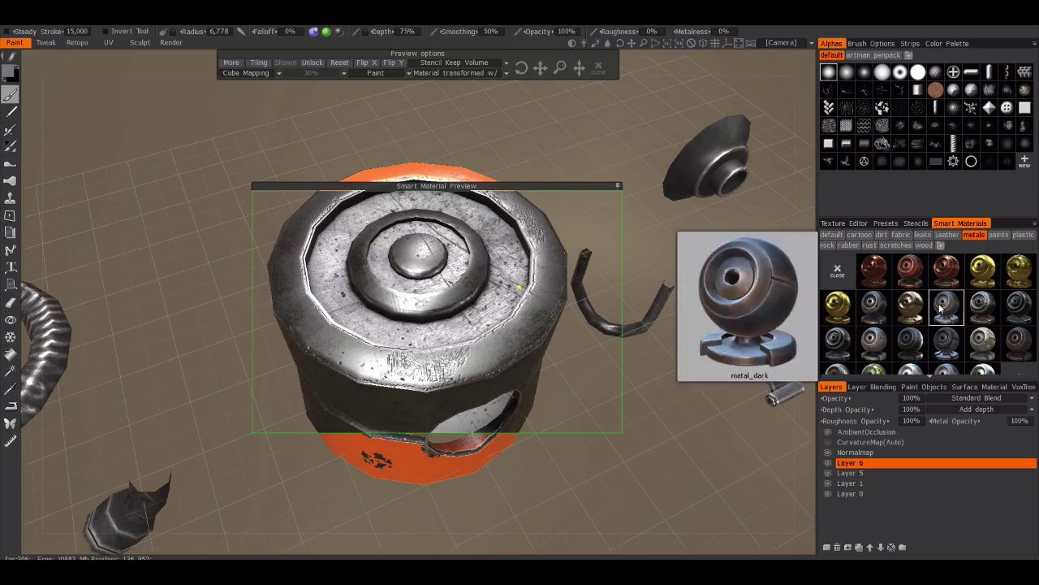
Apply metal_dark to the top cap and carve grooves and dents into its rings, undoing one stroke
click(876, 345)
drag(618, 186, 780, 151)
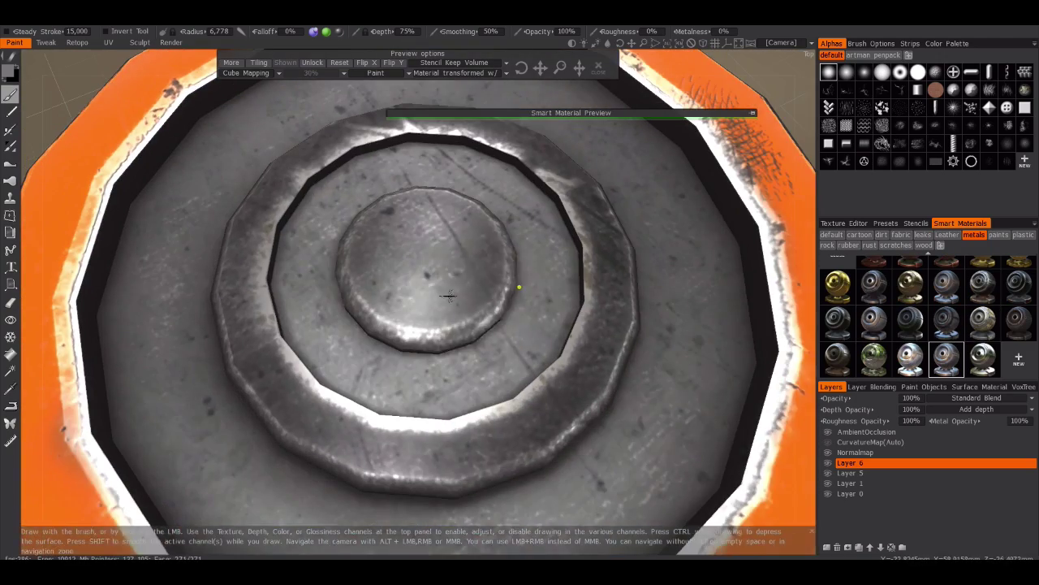
mouse_move(276, 328)
mouse_down()
mouse_move(548, 378)
mouse_move(519, 292)
mouse_up()
drag(605, 381, 341, 406)
key(ctrl+z)
drag(642, 325, 568, 276)
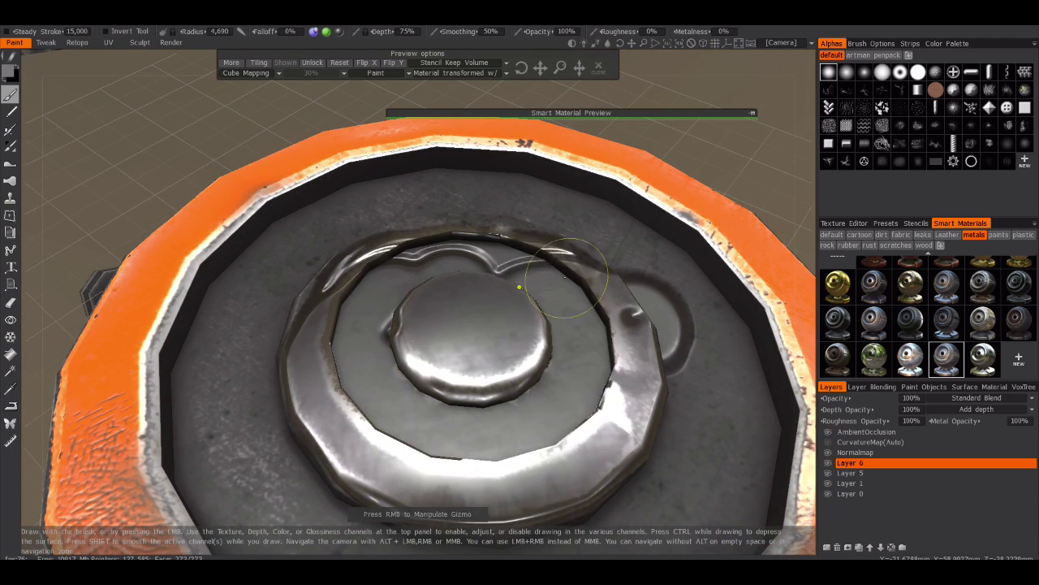
mouse_move(349, 260)
mouse_down()
mouse_move(260, 487)
mouse_move(398, 348)
mouse_up()
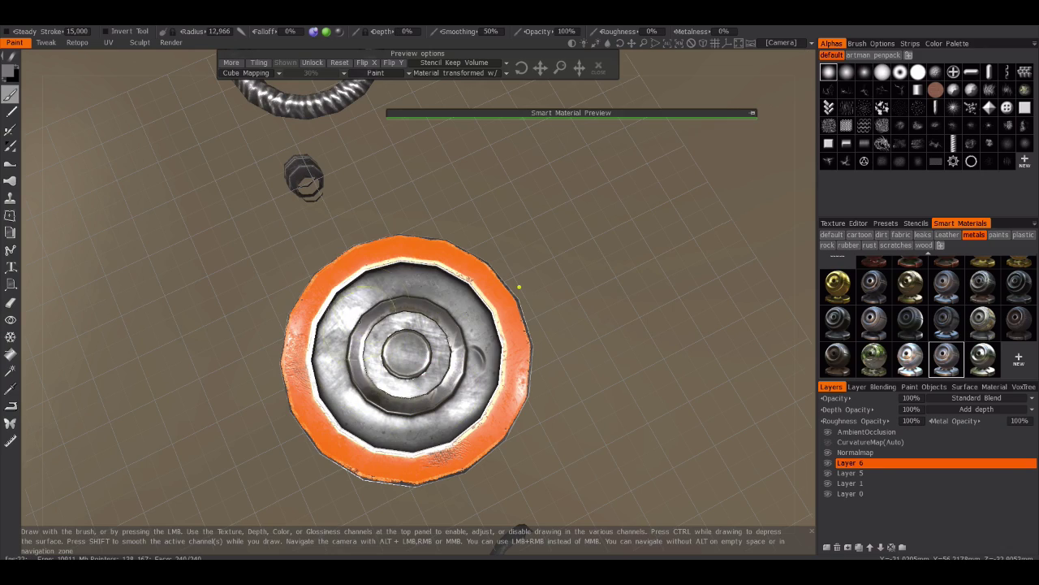
Zoom to a low close-up of the cap and browse the leaks smart materials
alt+right_drag(519, 285, 519, 285)
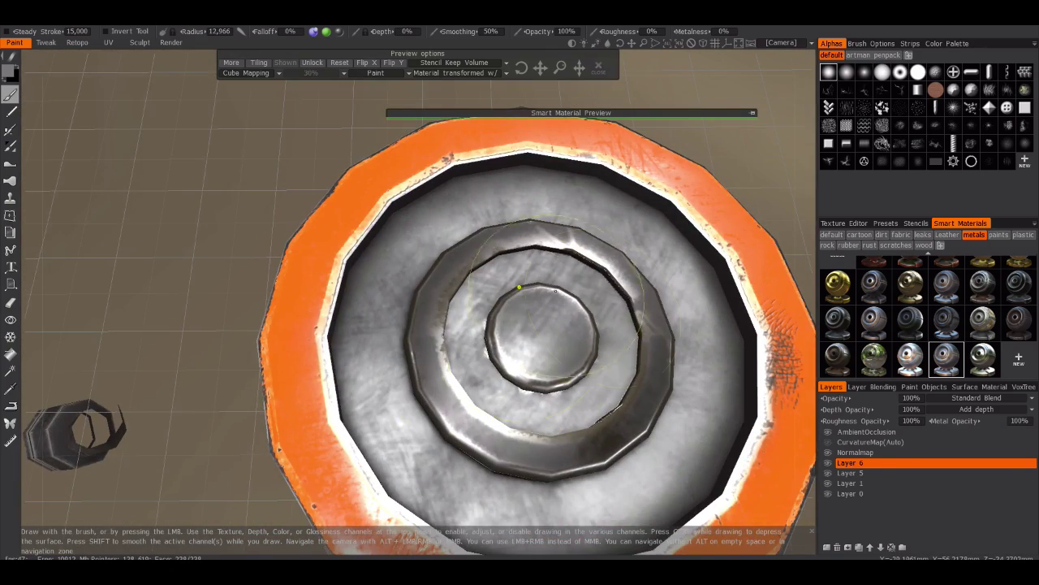
alt+drag(519, 286, 659, 252)
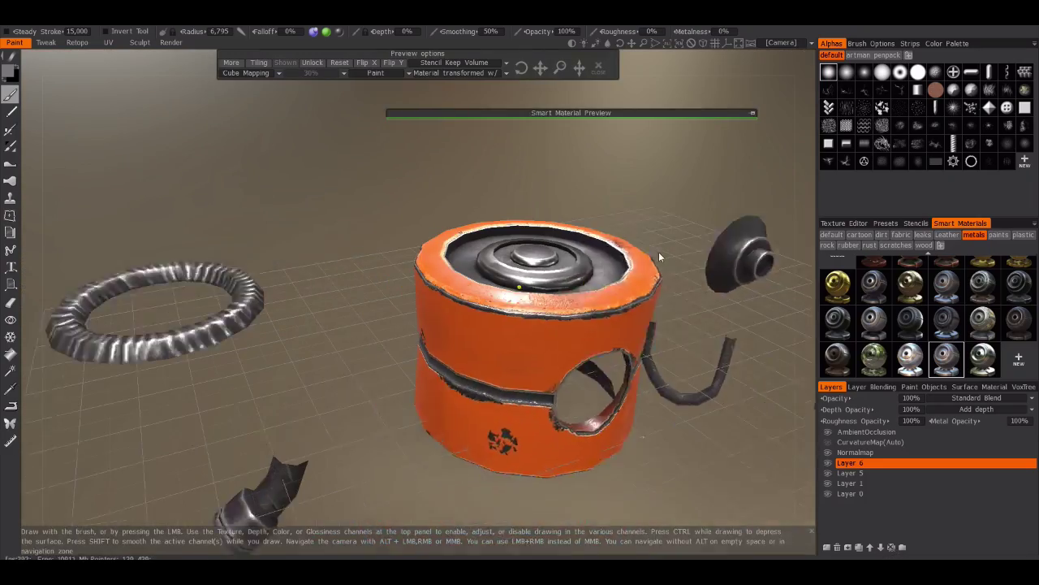
click(923, 235)
Paint the torus with the third rubber smart material
click(878, 276)
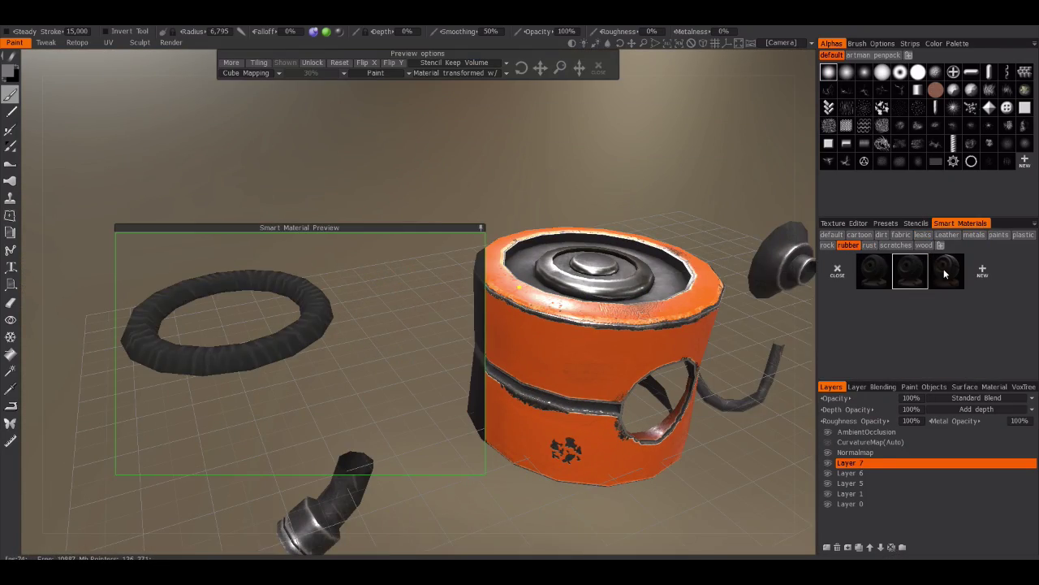
click(943, 269)
alt+drag(274, 358, 347, 316)
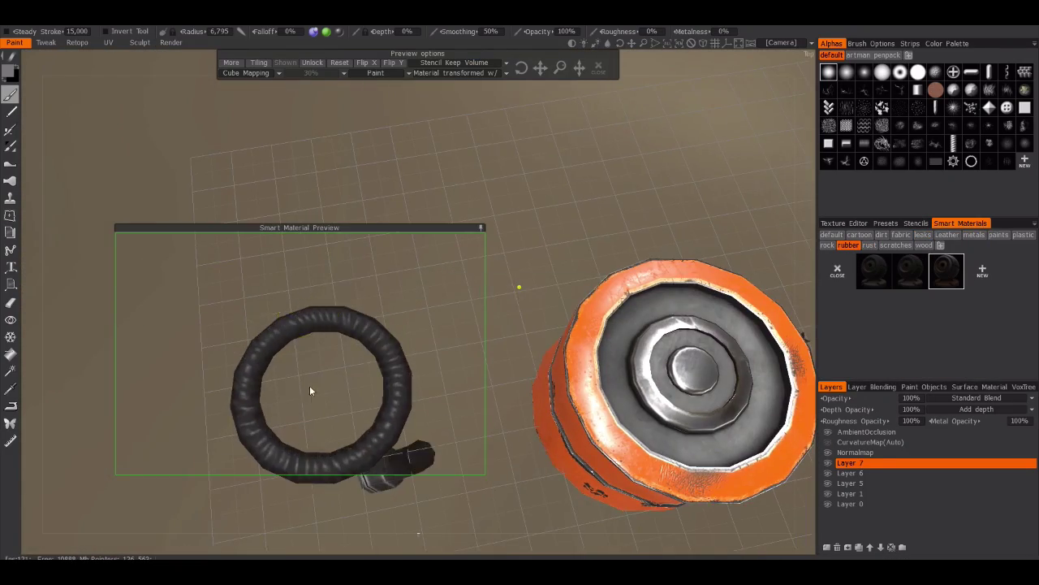
mouse_move(310, 391)
alt+mouse_down()
mouse_move(322, 392)
mouse_move(292, 274)
mouse_move(271, 342)
mouse_move(336, 301)
alt+mouse_up()
scroll(336, 301, up, 3)
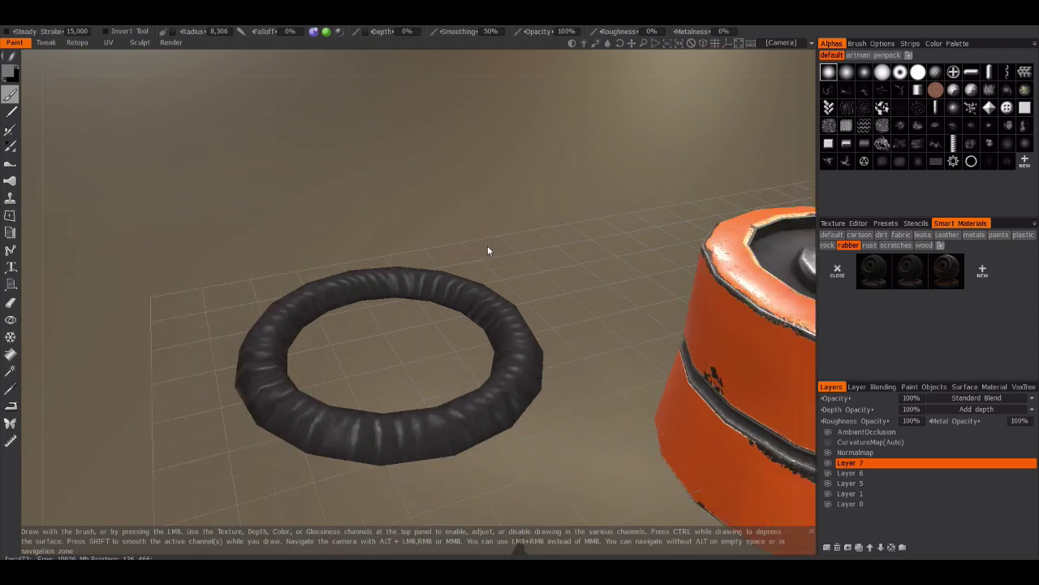
mouse_move(487, 250)
alt+mouse_down()
mouse_move(555, 271)
mouse_move(531, 314)
mouse_move(401, 341)
mouse_move(536, 307)
mouse_move(522, 480)
mouse_move(525, 332)
alt+mouse_up()
Browse the Leather and plastic smart materials, return to rubber, and move closer to the U-shaped pipe
click(947, 233)
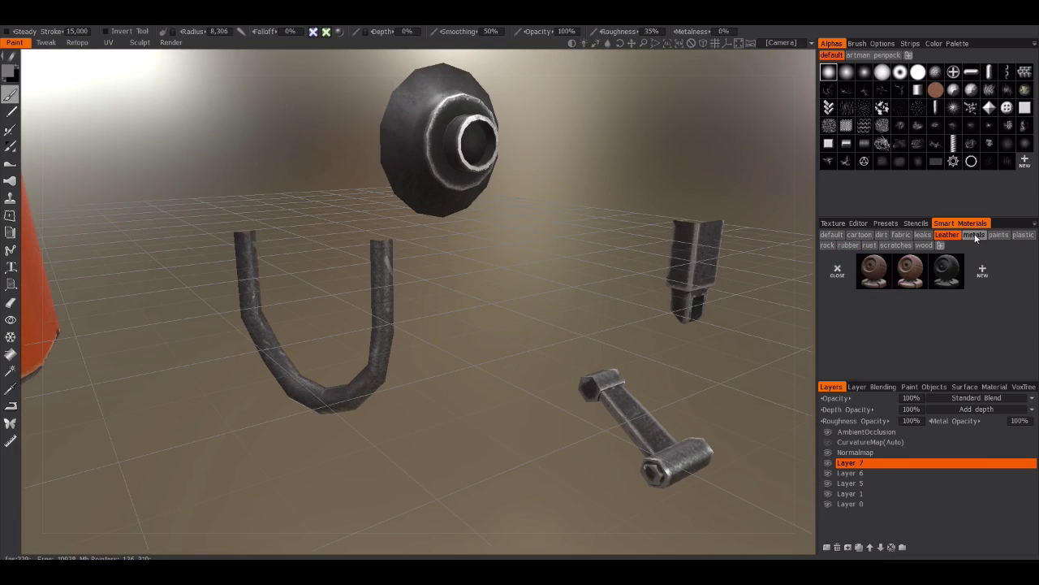
click(1023, 234)
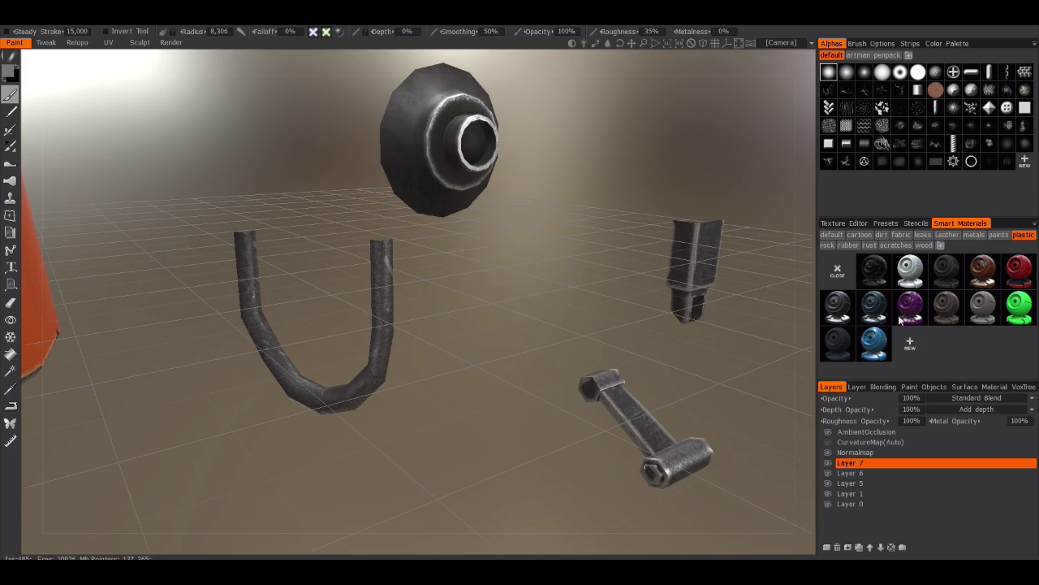
click(848, 245)
mouse_move(531, 193)
alt+mouse_down()
mouse_move(550, 181)
mouse_move(293, 77)
alt+mouse_up()
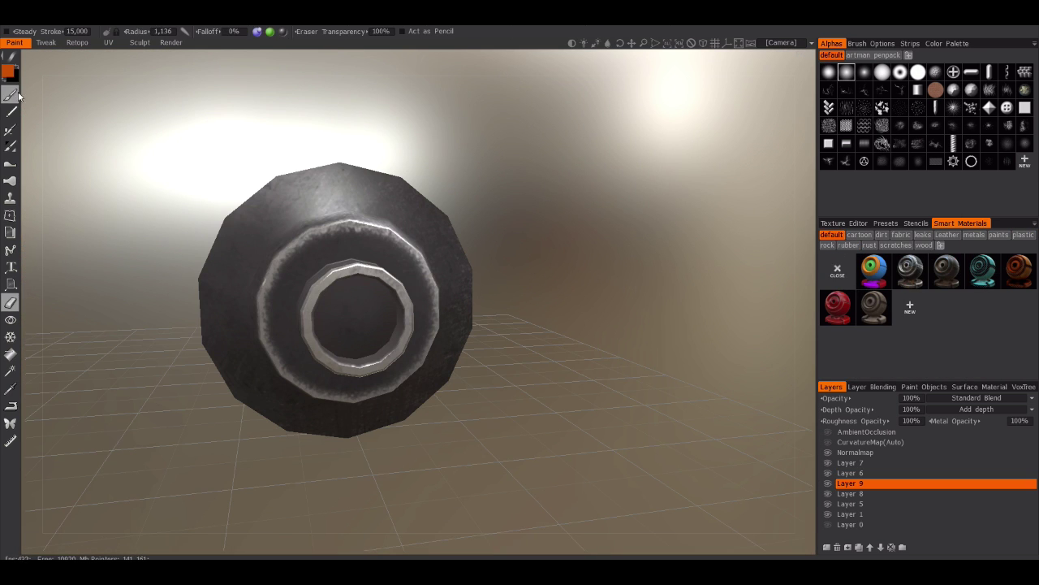
Paint the eye's inner lens disc dark olive green with the Brush tool
click(10, 95)
click(8, 72)
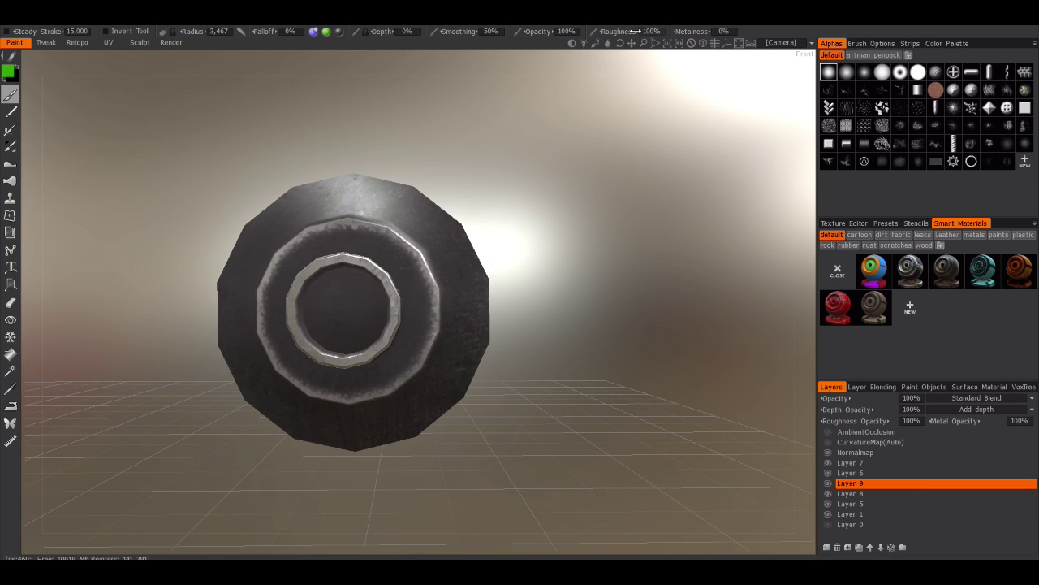
click(343, 309)
drag(417, 335, 289, 233)
key(Return)
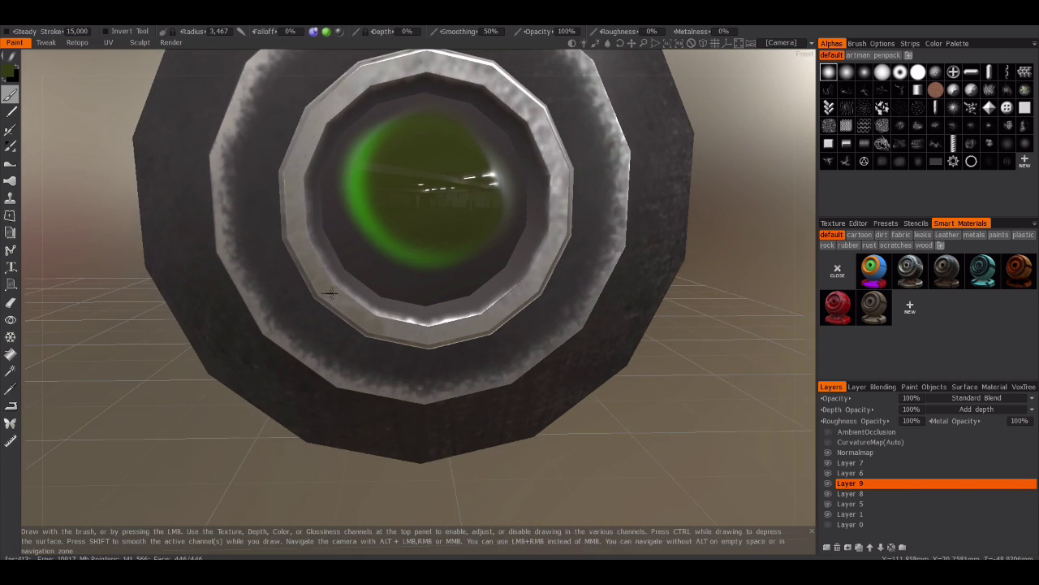
scroll(331, 292, down, 2)
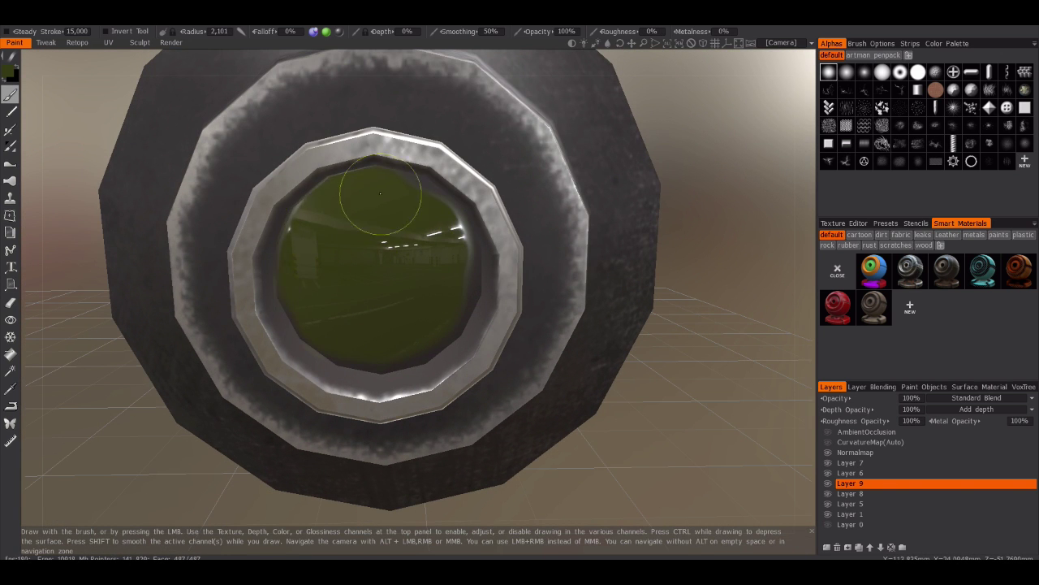
alt+drag(407, 287, 453, 244)
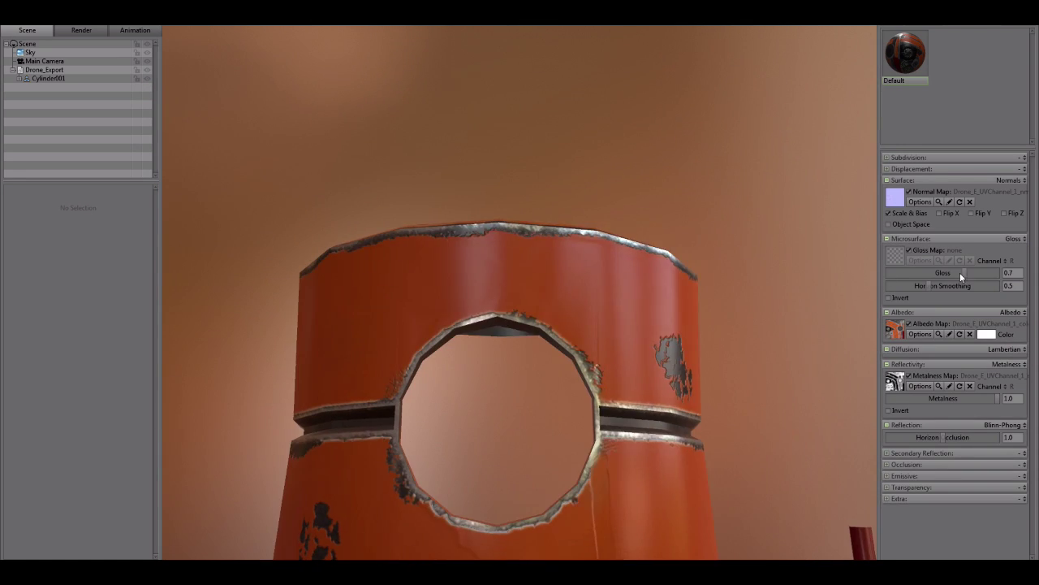
Lower the drone material's Gloss to 0.48
drag(959, 272, 937, 276)
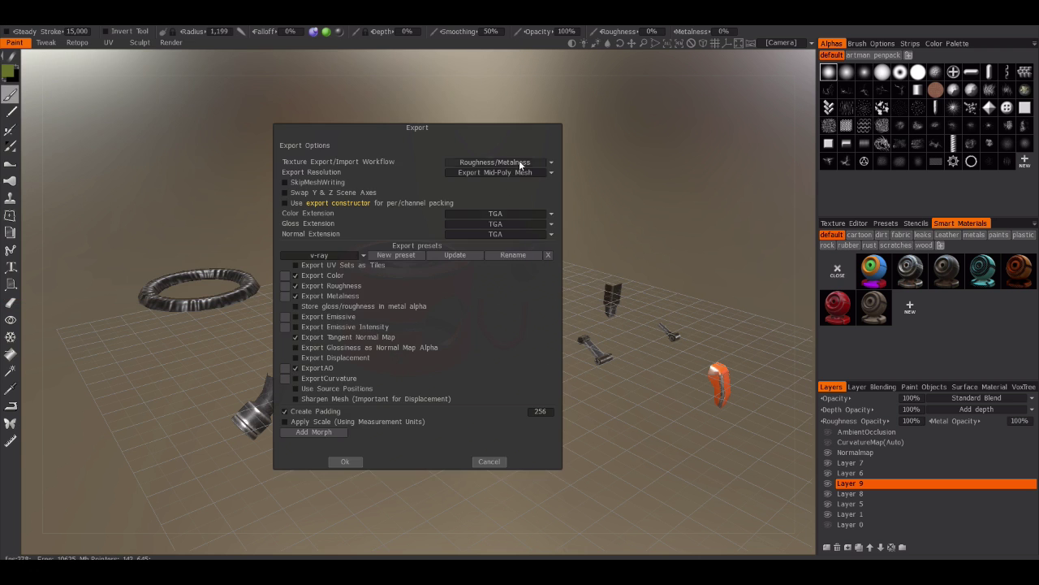
Enable 'Use export constructor' for per-channel packing and dismiss the preset confirmation
click(357, 203)
click(346, 319)
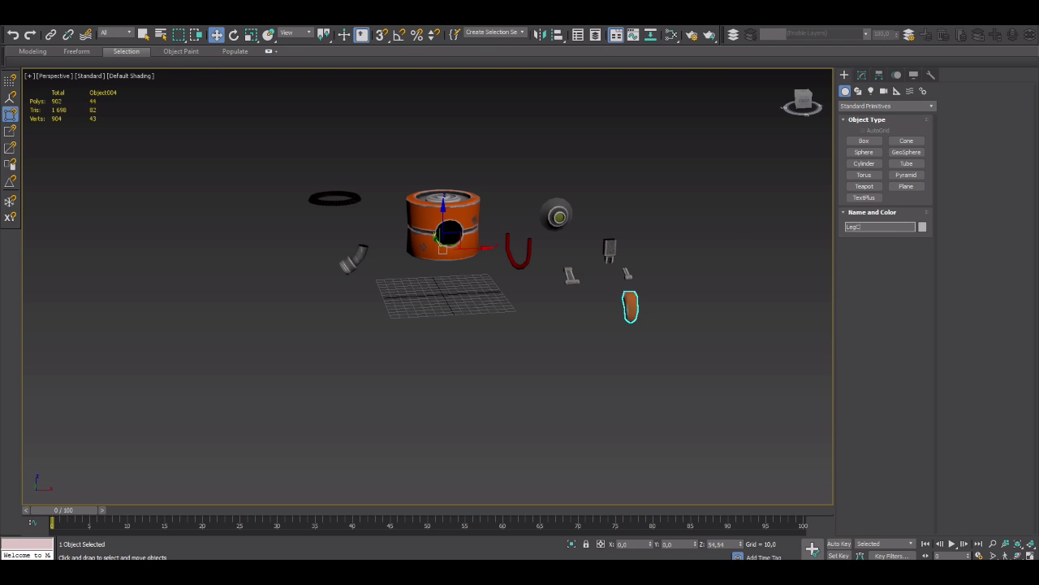
Frame all the robot parts in view and select the eye piece
scroll(515, 308, up, 2)
scroll(514, 307, up, 3)
click(507, 296)
click(549, 219)
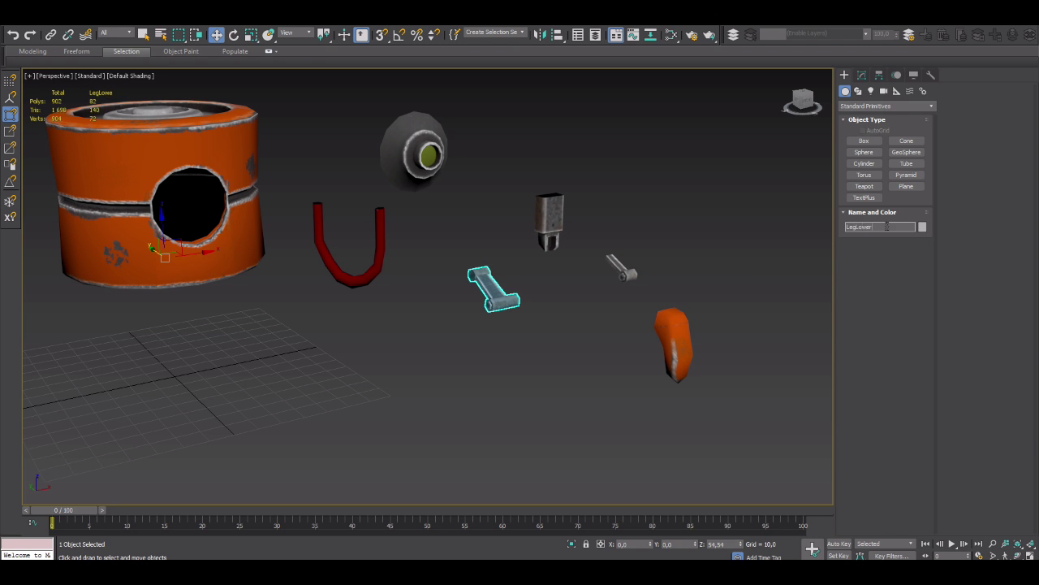
key(ctrl+a)
key(z)
click(640, 209)
mouse_move(569, 365)
alt+middle_down()
mouse_move(628, 391)
mouse_move(485, 277)
alt+middle_up()
scroll(484, 278, up, 5)
click(676, 210)
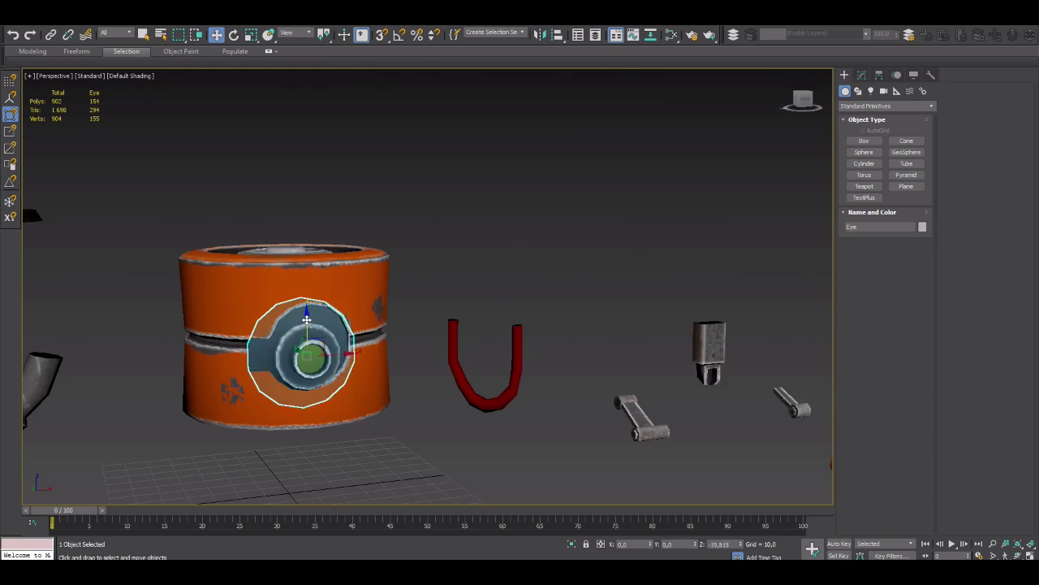
scroll(308, 349, up, 3)
scroll(319, 325, up, 2)
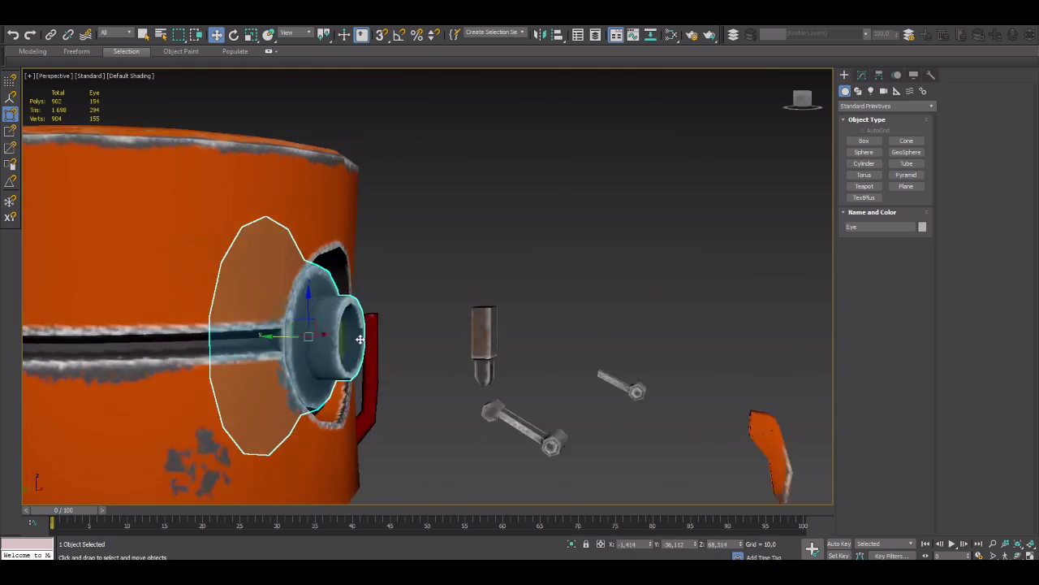
Zoom the Front, Perspective and Left viewports onto the eye, then maximize Perspective
key(alt+w)
click(589, 179)
key(z)
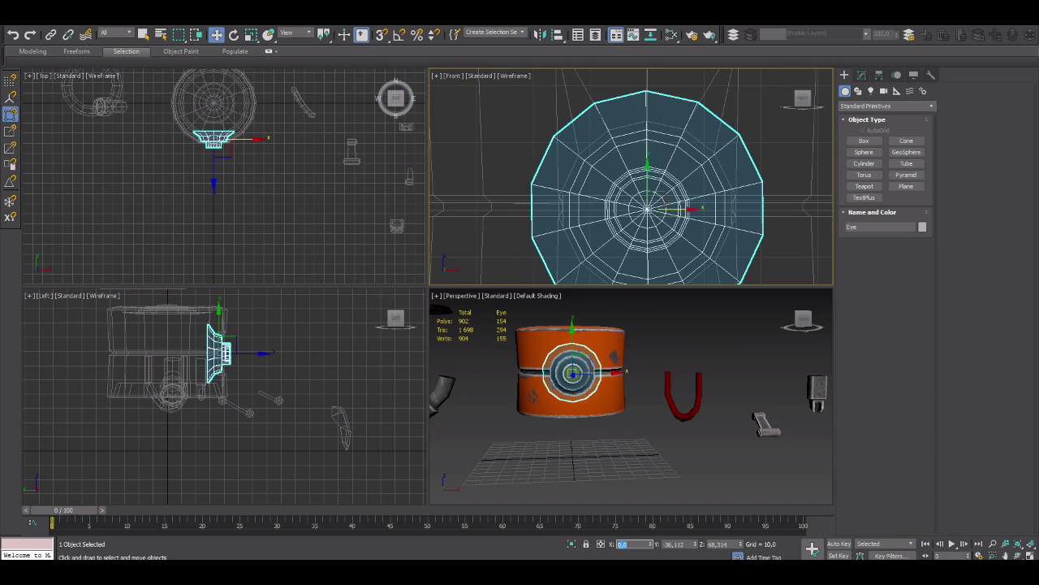
click(573, 372)
key(z)
click(219, 349)
key(z)
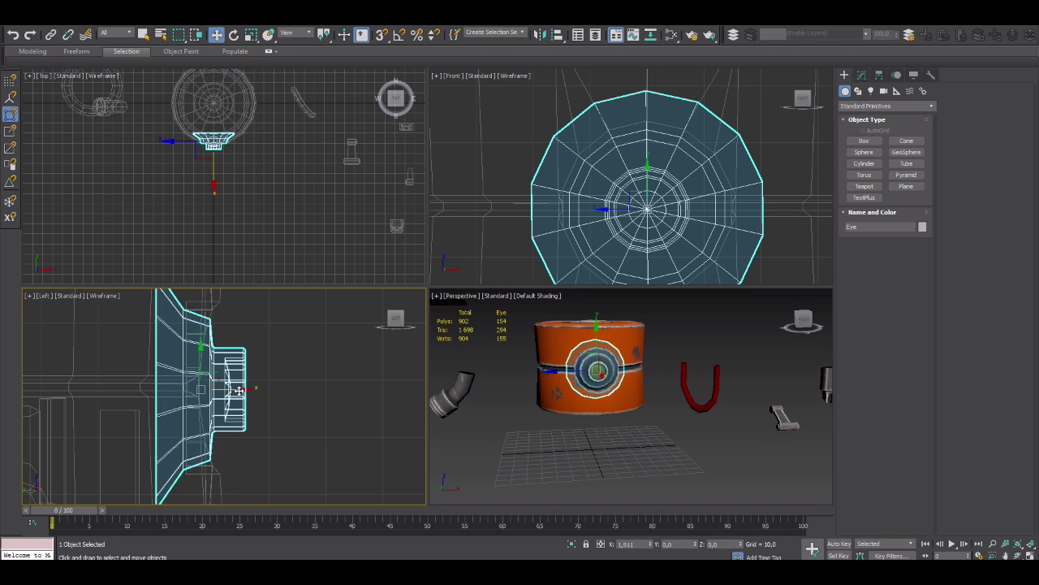
key(alt+w)
Inspect the eye's fit in the body and select the pipe piece
mouse_move(488, 284)
alt+middle_down()
mouse_move(376, 295)
mouse_move(186, 350)
mouse_move(246, 307)
mouse_move(268, 390)
mouse_move(258, 395)
mouse_move(242, 306)
mouse_move(504, 285)
mouse_move(439, 395)
alt+middle_up()
key(e)
click(186, 350)
key(w)
click(244, 313)
click(228, 320)
Select the U-shaped cable and Rubber ring, then orbit down onto the drum
click(503, 284)
click(127, 192)
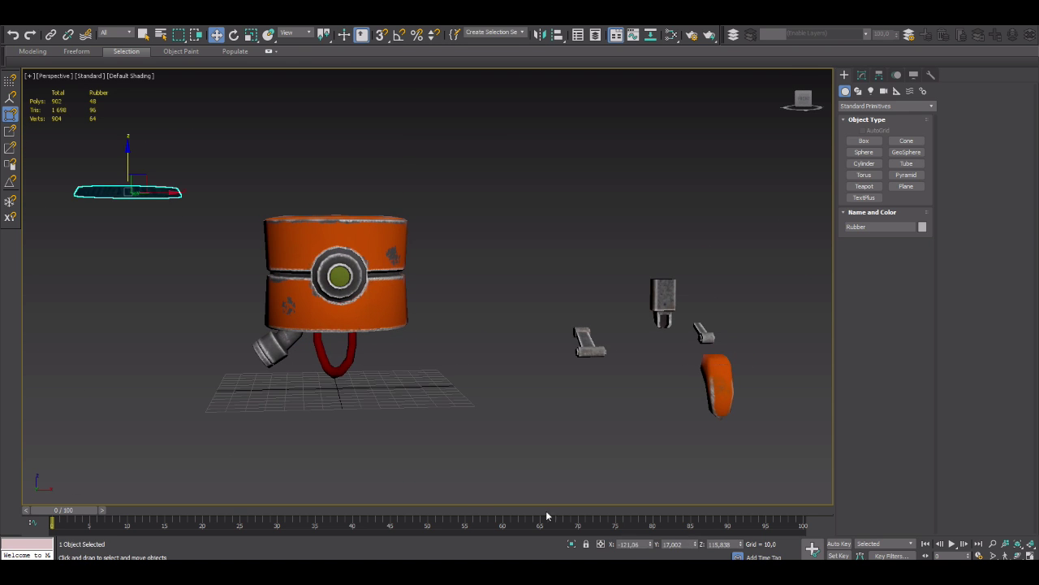
alt+middle_drag(348, 348, 662, 358)
scroll(424, 342, up, 5)
scroll(431, 339, down, 5)
click(431, 340)
Select the LegMid, LegCover and LegUpper pieces, then all four leg parts together
click(662, 357)
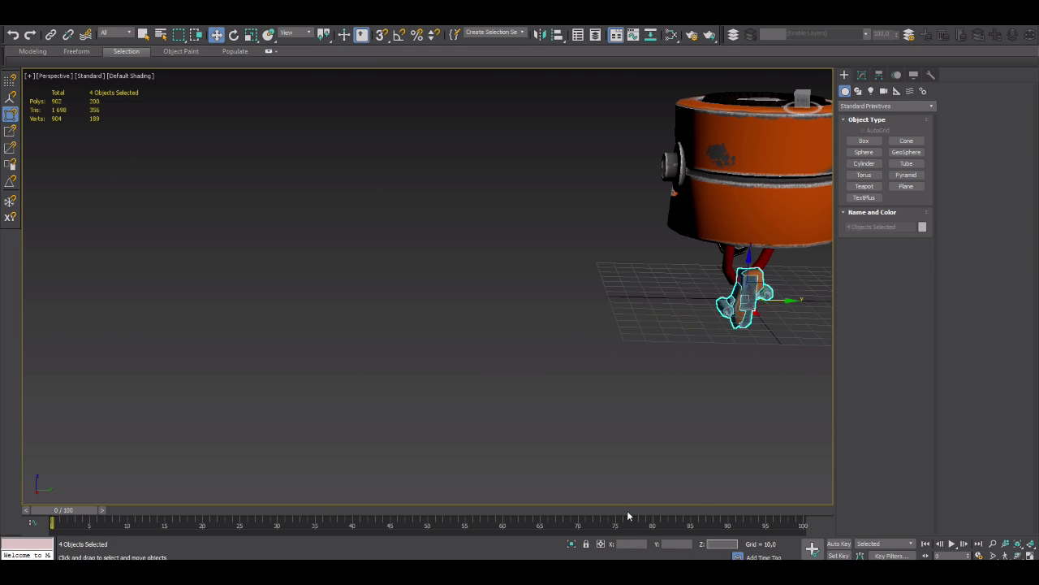
click(746, 292)
mouse_move(745, 292)
alt+middle_down()
mouse_move(585, 255)
mouse_move(570, 294)
mouse_move(216, 33)
alt+middle_up()
click(579, 265)
click(572, 268)
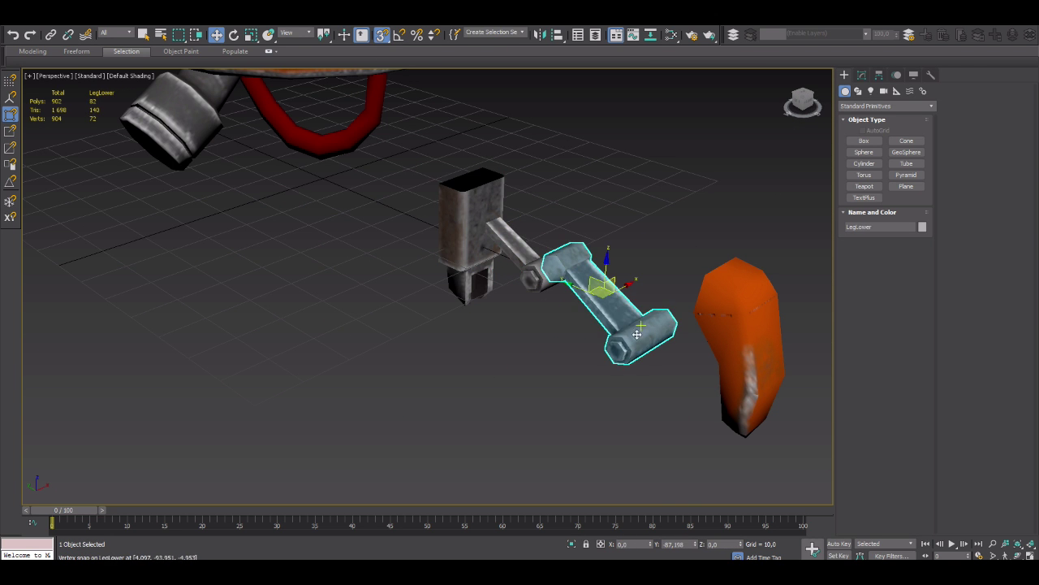
click(741, 312)
mouse_move(741, 312)
alt+middle_down()
mouse_move(661, 384)
mouse_move(557, 290)
mouse_move(459, 168)
mouse_move(536, 281)
alt+middle_up()
click(557, 290)
scroll(467, 198, down, 5)
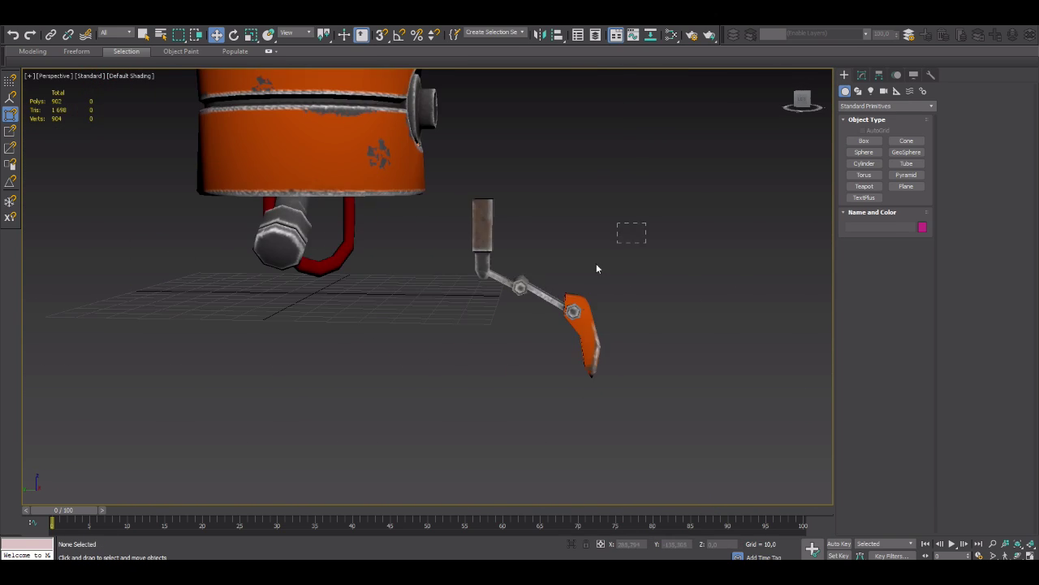
double_click(598, 269)
mouse_move(598, 269)
alt+middle_down()
mouse_move(515, 232)
mouse_move(469, 284)
mouse_move(501, 225)
mouse_move(511, 283)
mouse_move(433, 160)
mouse_move(344, 418)
alt+middle_up()
Clone the assembled leg and rotate the copy into place beside the body
key(e)
key(w)
shift+drag(357, 264, 475, 259)
key(Return)
right_click(507, 297)
click(518, 316)
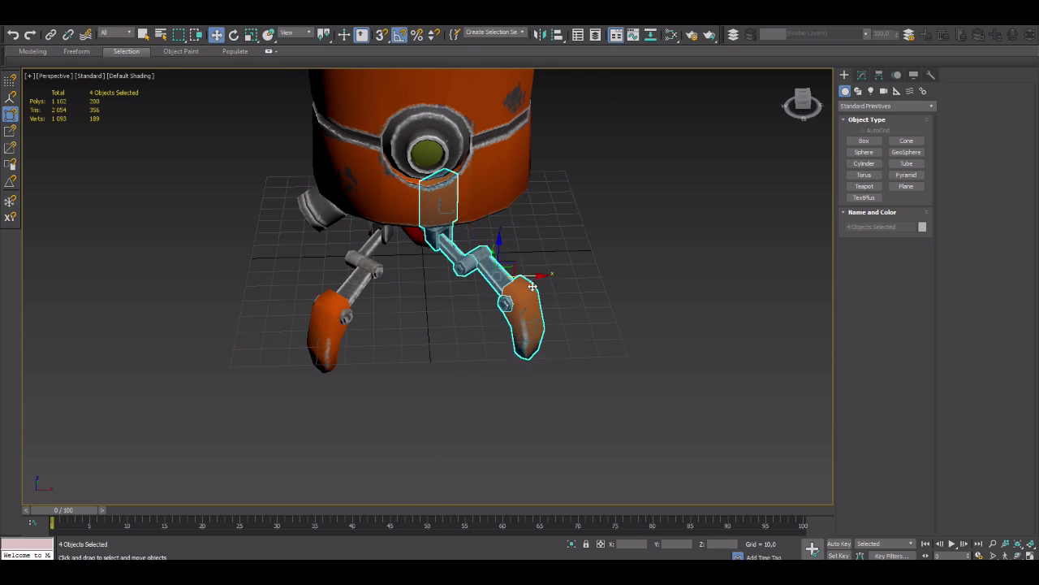
key(alt+w)
drag(238, 203, 301, 167)
mouse_move(625, 405)
alt+middle_down()
mouse_move(594, 379)
mouse_move(631, 507)
alt+middle_up()
click(564, 324)
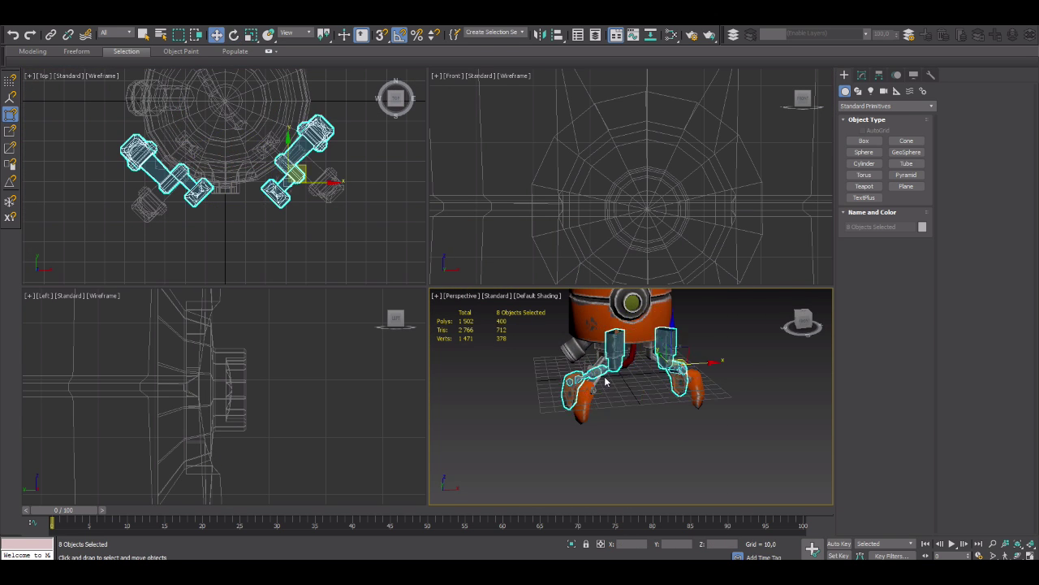
mouse_move(706, 395)
alt+middle_down()
mouse_move(682, 373)
mouse_move(583, 411)
alt+middle_up()
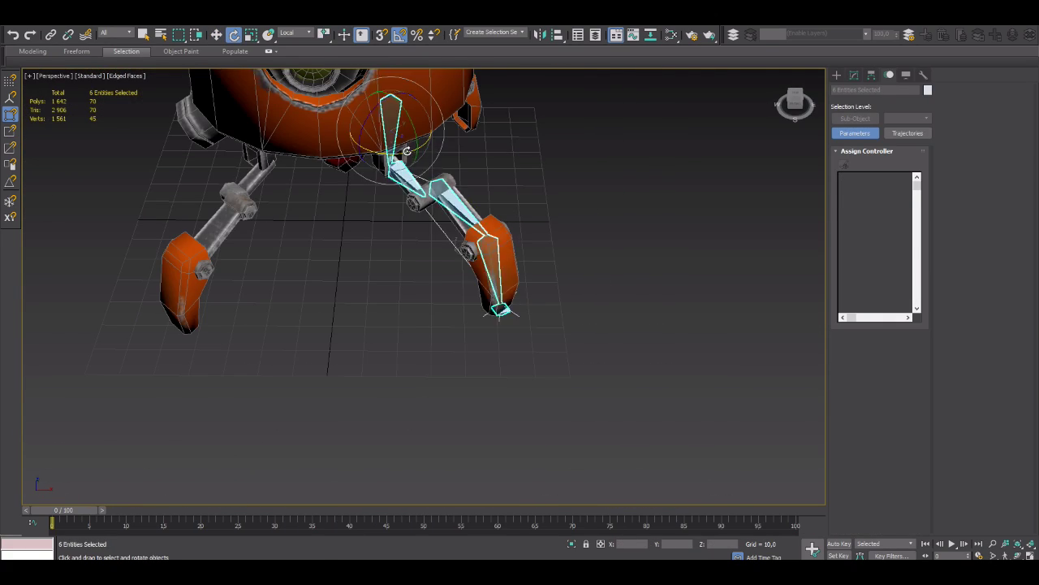
View the leg from the front and select Bone006 with its child bones
right_click(471, 218)
click(487, 221)
mouse_move(488, 221)
alt+middle_down()
mouse_move(355, 271)
mouse_move(371, 267)
alt+middle_up()
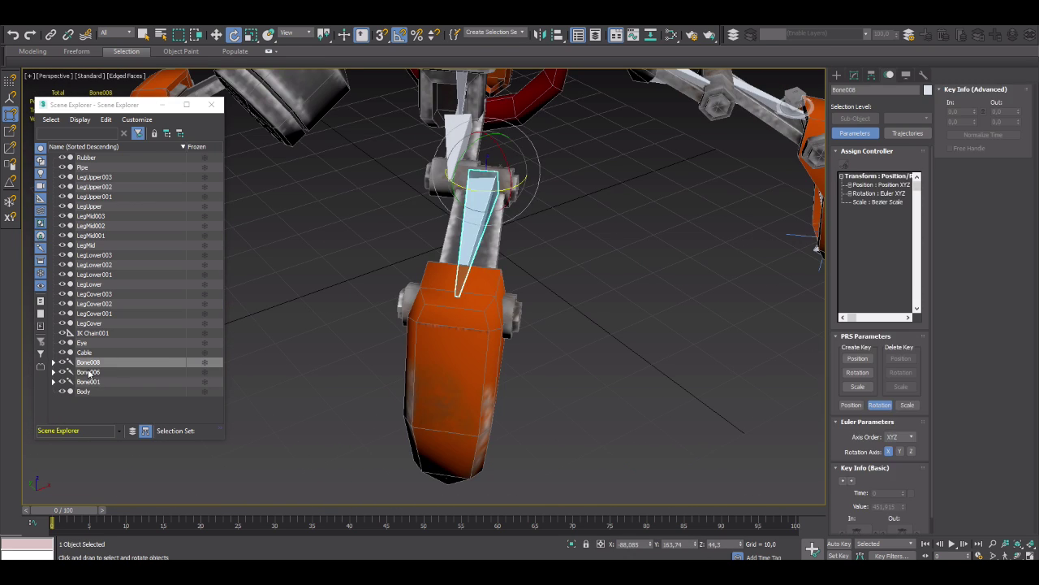
click(57, 372)
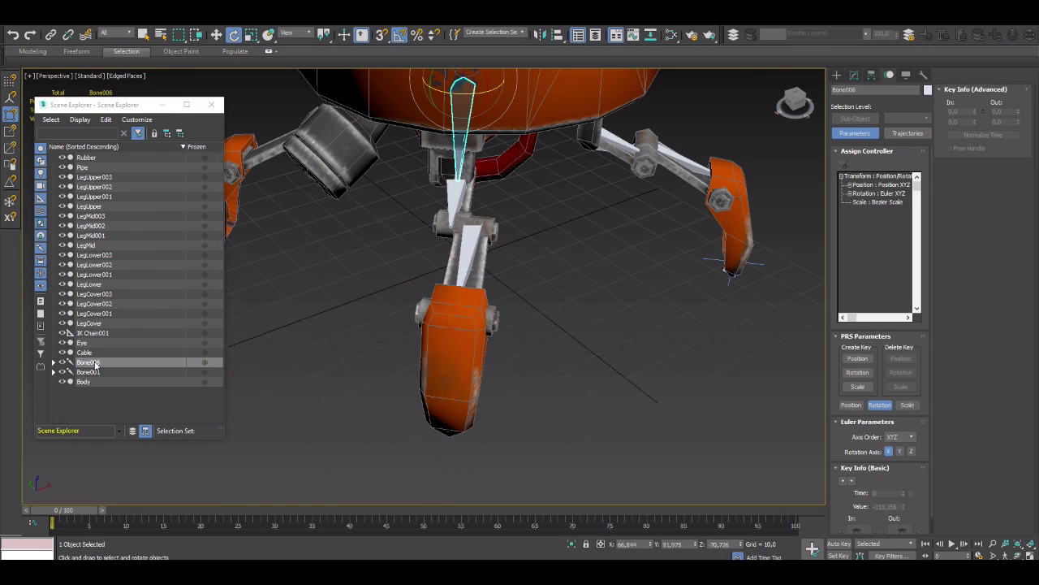
double_click(95, 364)
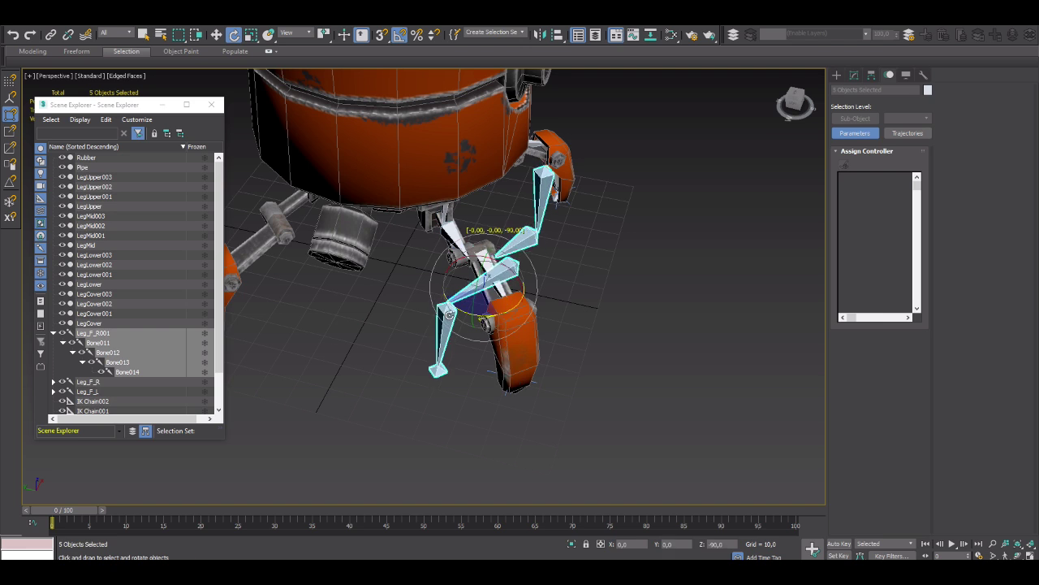
Select the copied Leg_F_R001 chain root and its child bones Bone011 and Bone012
key(w)
mouse_move(483, 276)
alt+middle_down()
mouse_move(406, 253)
mouse_move(341, 261)
alt+middle_up()
click(92, 333)
click(93, 332)
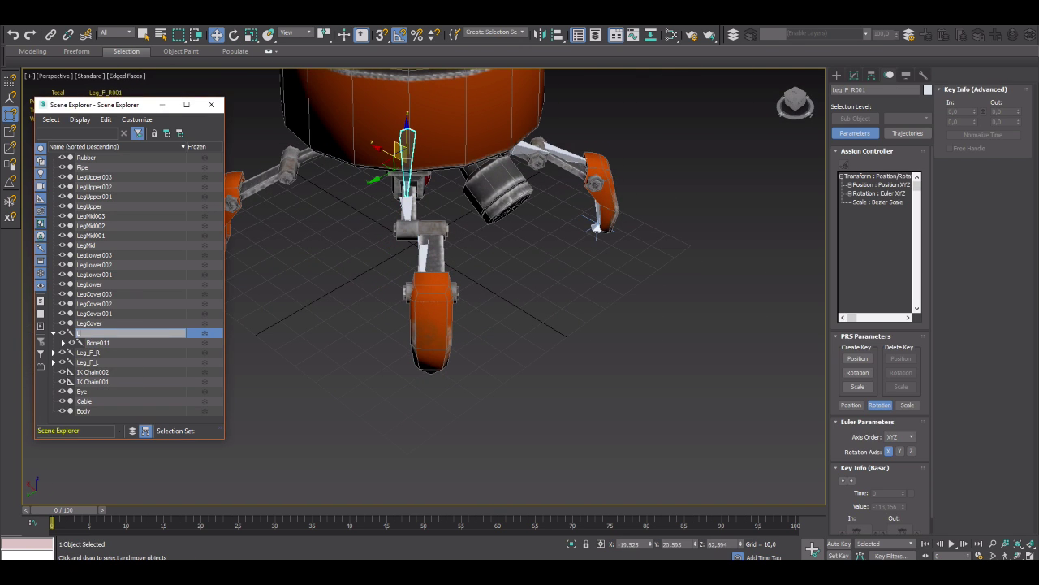
text(Leg_B_R)
click(100, 343)
key(Page_Down)
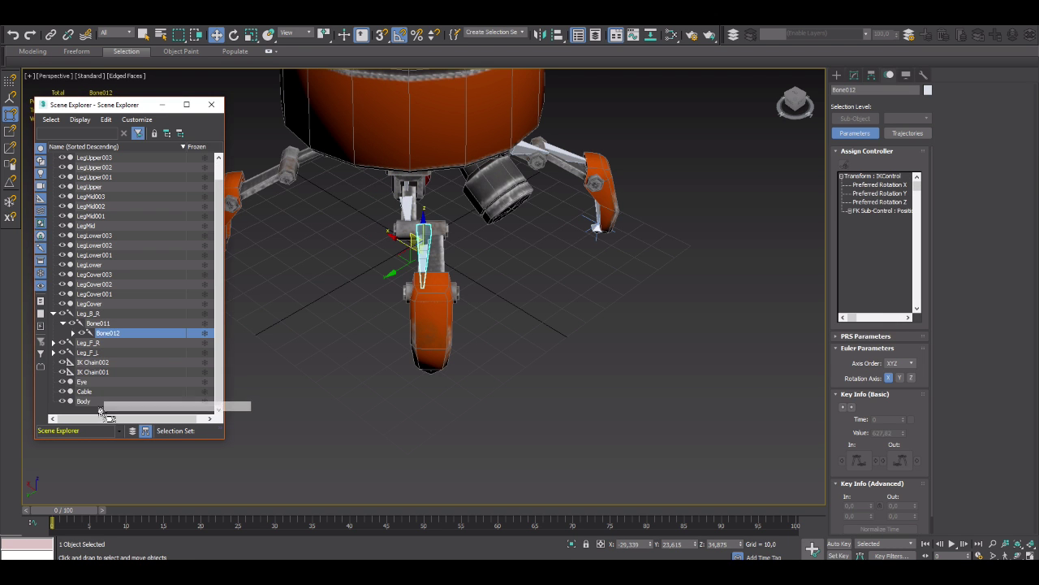
Inspect the back leg and select Bone012 under Leg_B_R for rotating
ctrl+click(426, 325)
alt+middle_drag(427, 325, 421, 364)
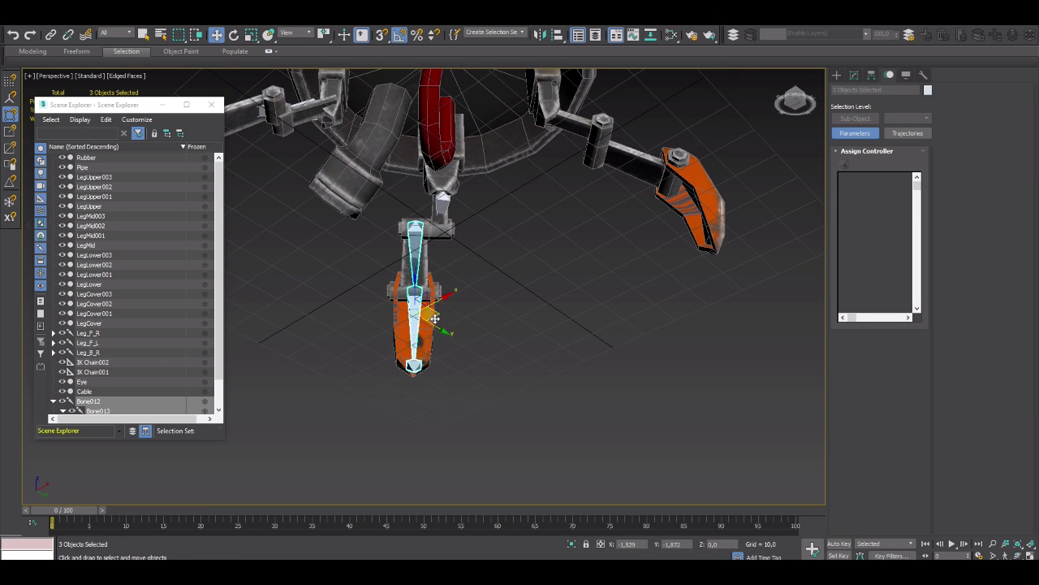
alt+middle_drag(435, 319, 436, 232)
right_click(436, 233)
click(462, 248)
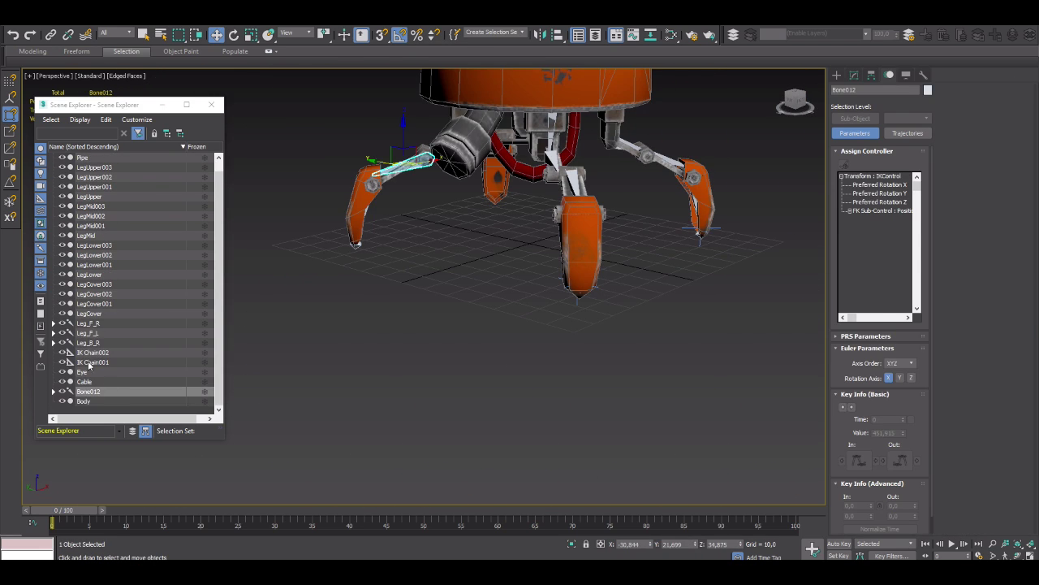
click(55, 353)
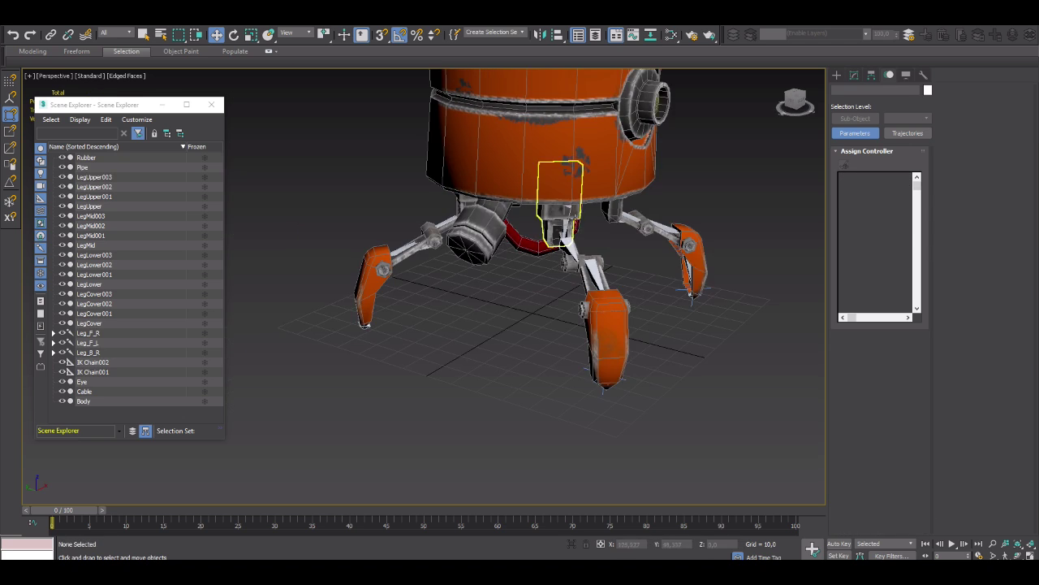
Clone the whole Leg_F_R bone hierarchy as a rotated copy and frame it
click(88, 333)
right_click(573, 269)
click(614, 335)
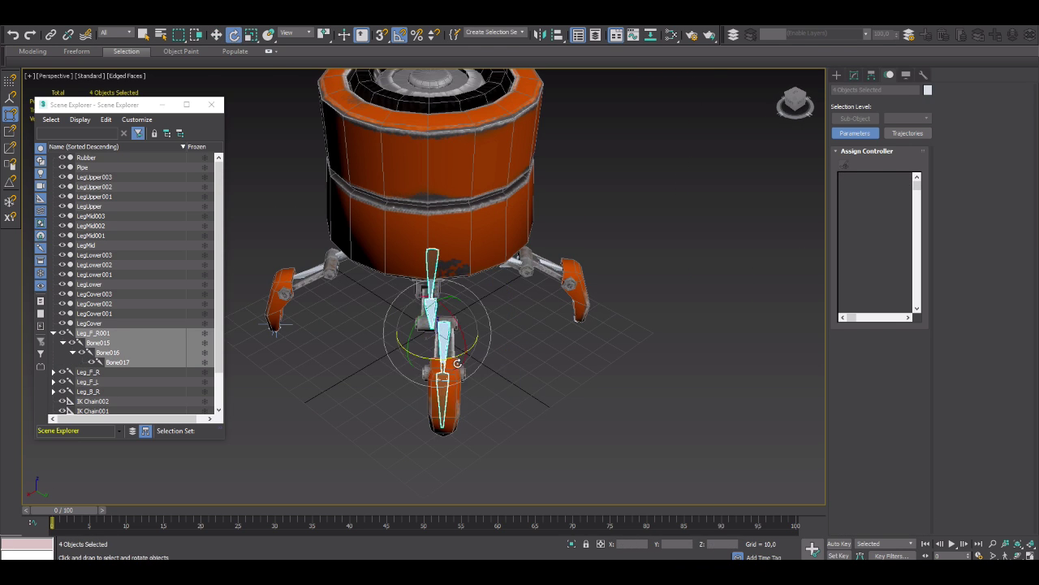
key(w)
key(z)
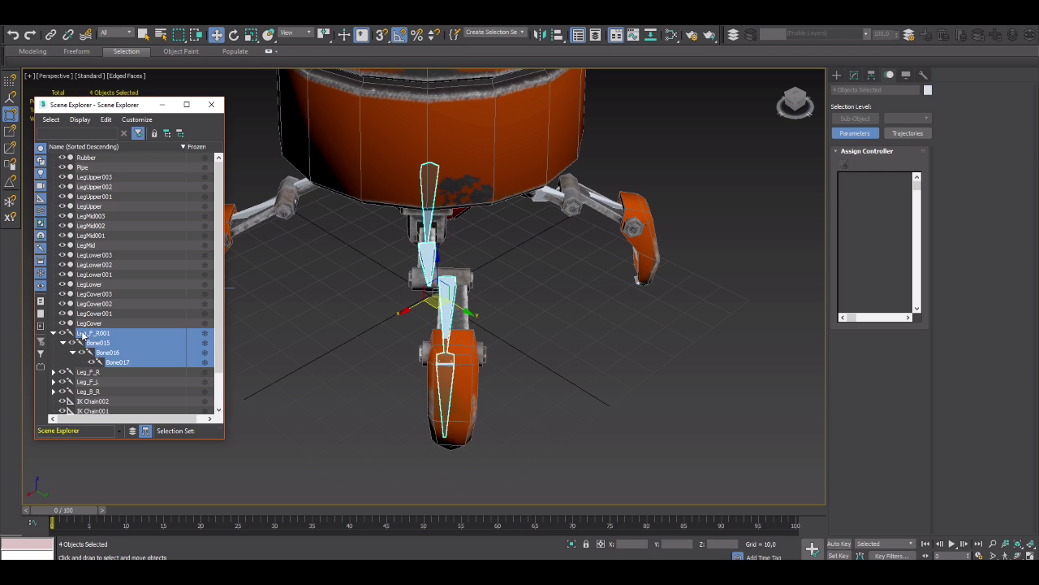
Rename the copied chain's root to a Leg_B name for the back leg
right_click(82, 337)
click(122, 371)
text(Leg_B)
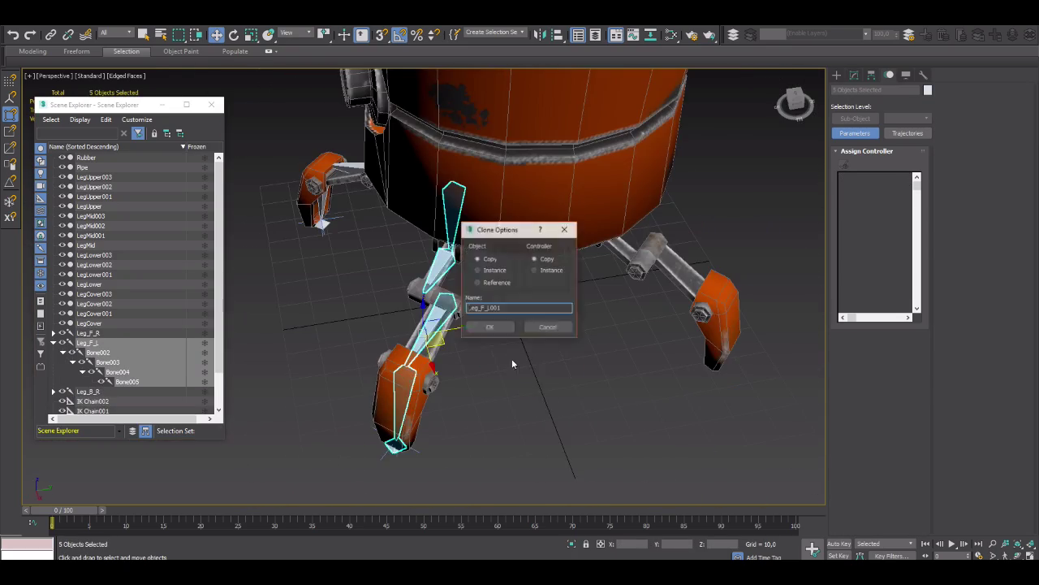
key(e)
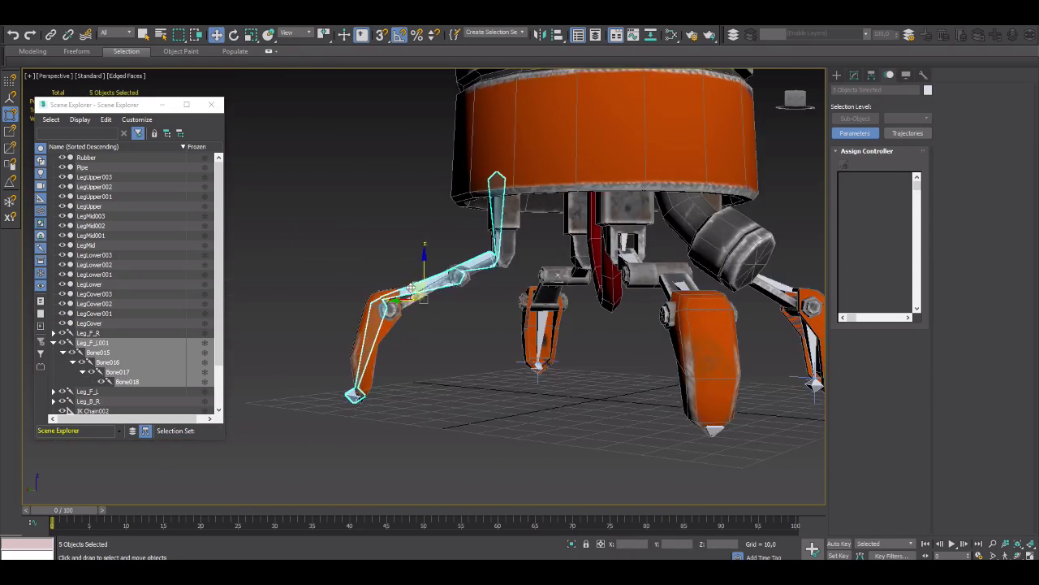
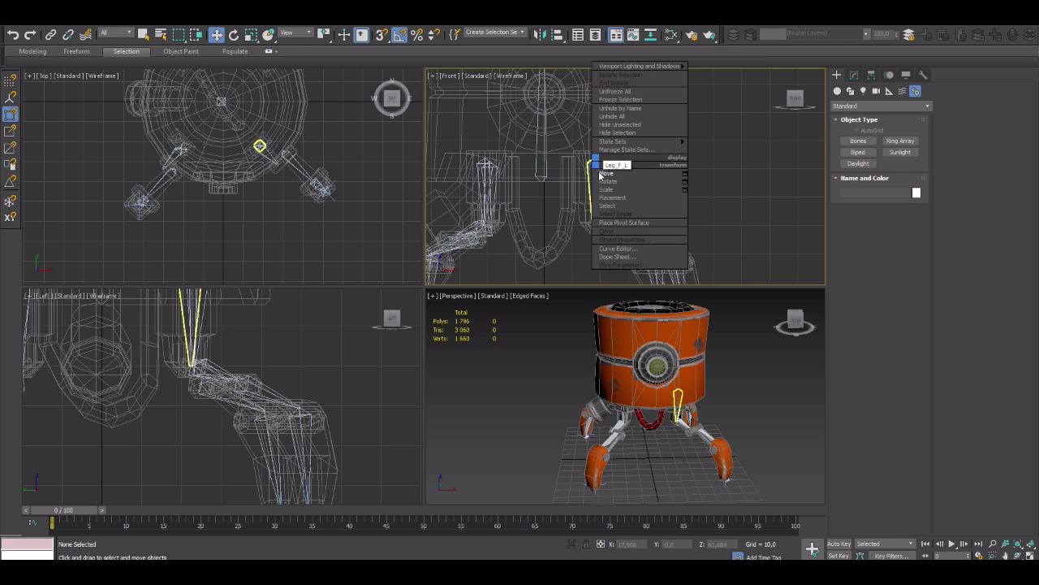
Freeze the Model layer in the Layer Explorer
click(597, 38)
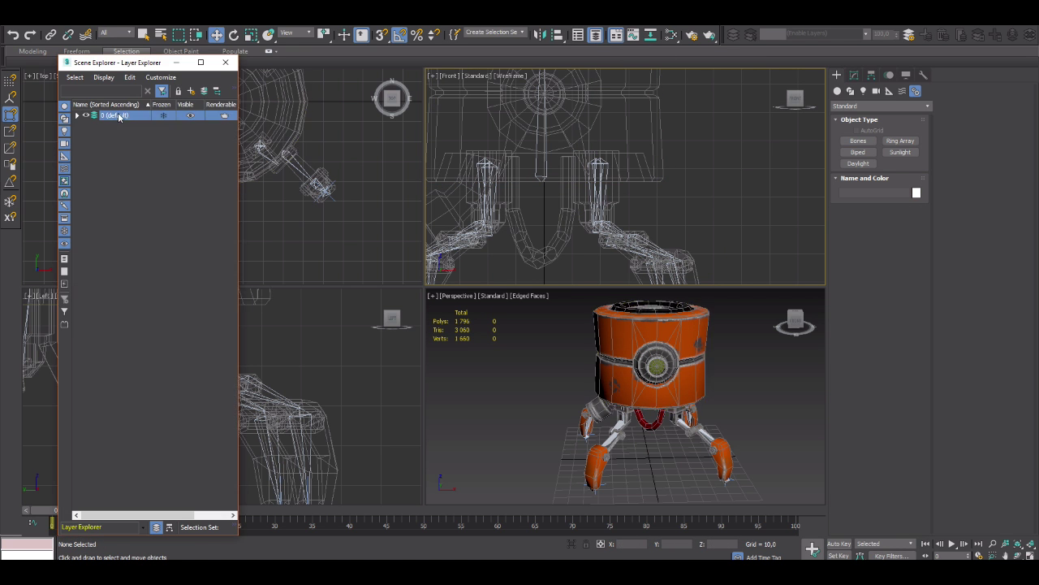
right_click(120, 113)
click(163, 71)
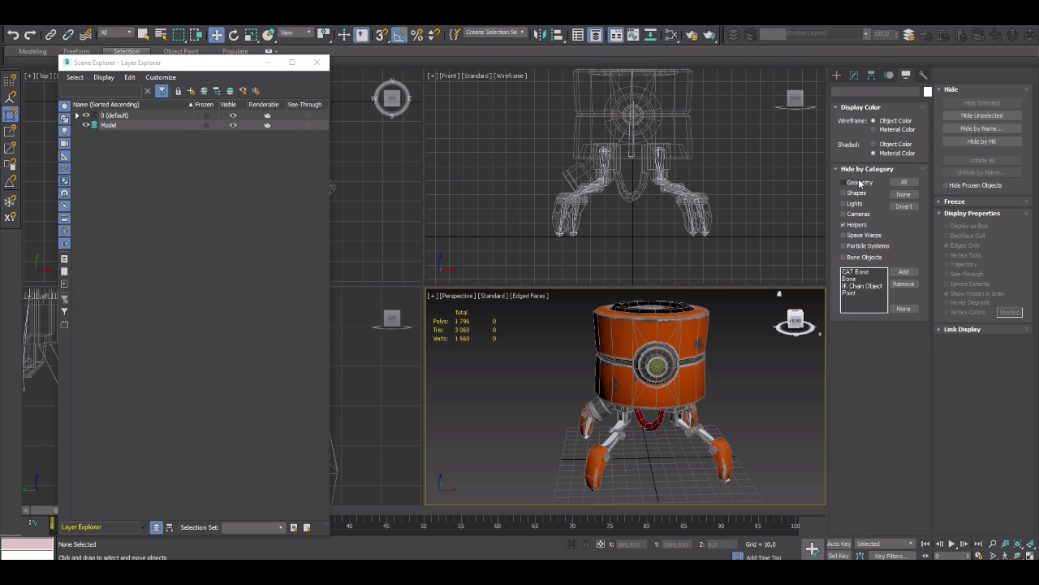
click(205, 124)
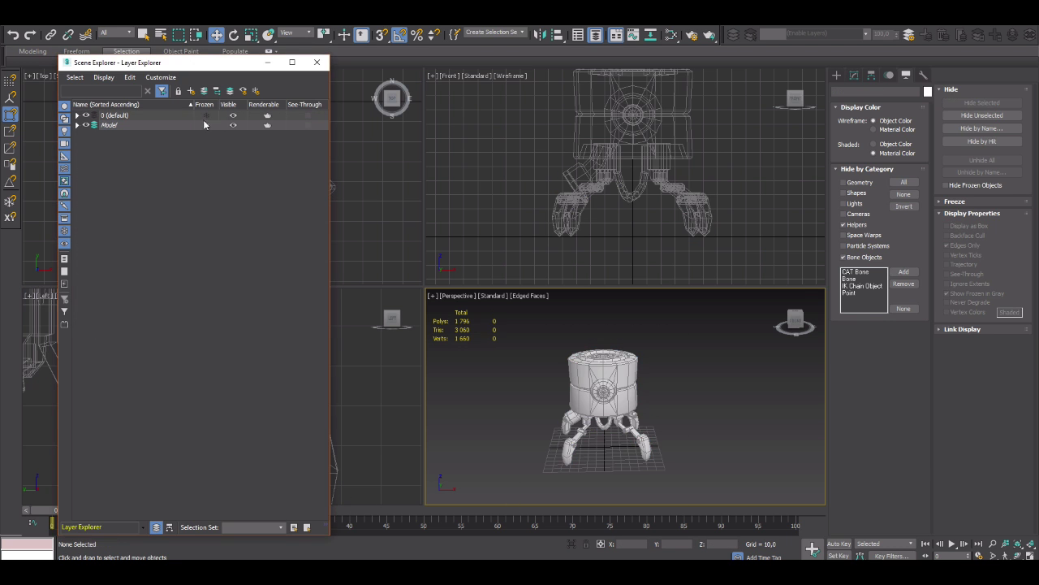
Create two new layers named Bones and Controls
right_click(113, 163)
click(125, 162)
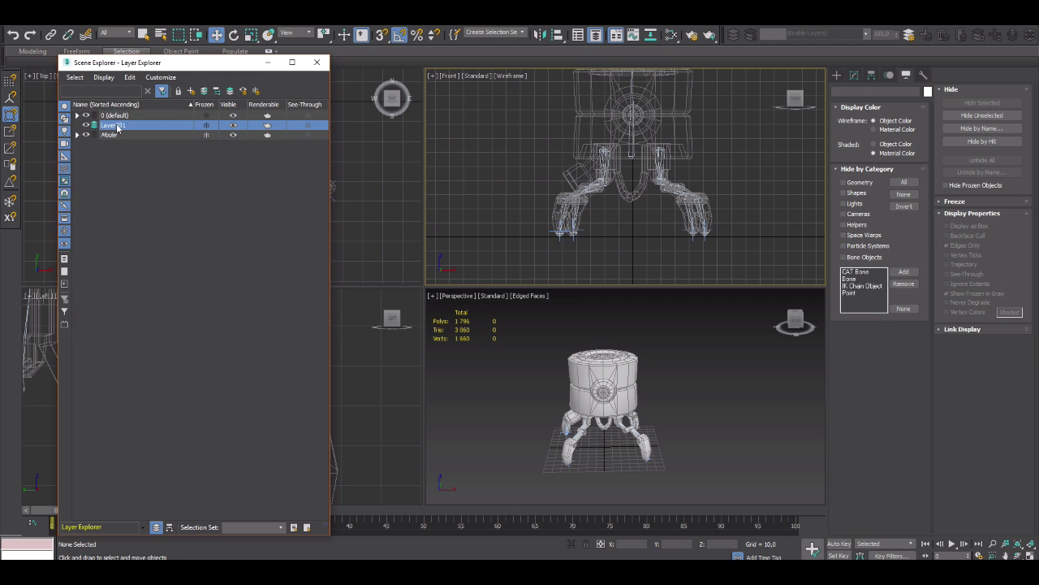
key(Return)
right_click(151, 165)
click(126, 171)
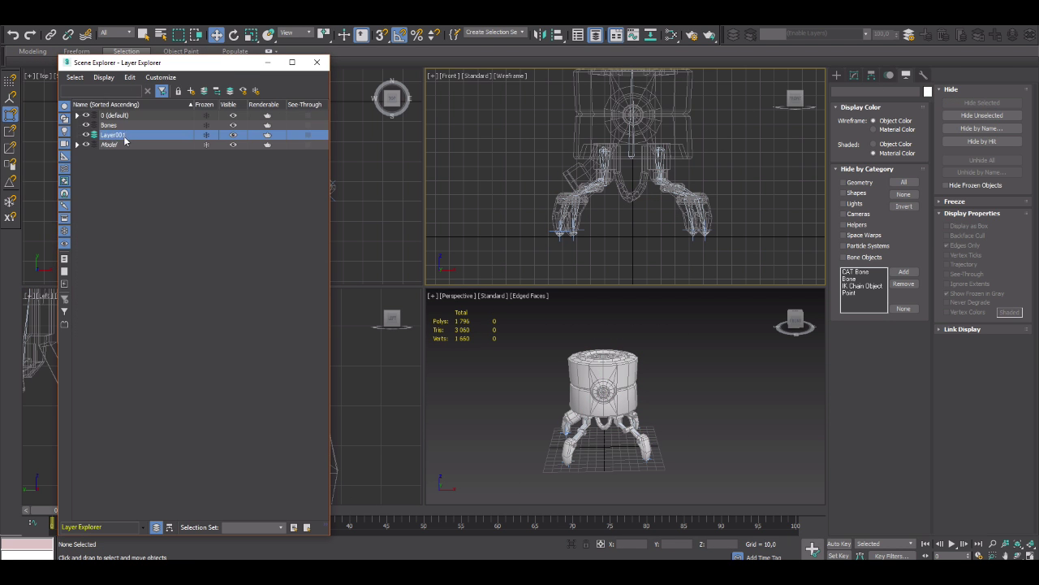
key(ctrl+a)
Move the bones and IK chains into Bones, hide Model, and maximize the perspective view
drag(122, 375, 113, 370)
click(619, 410)
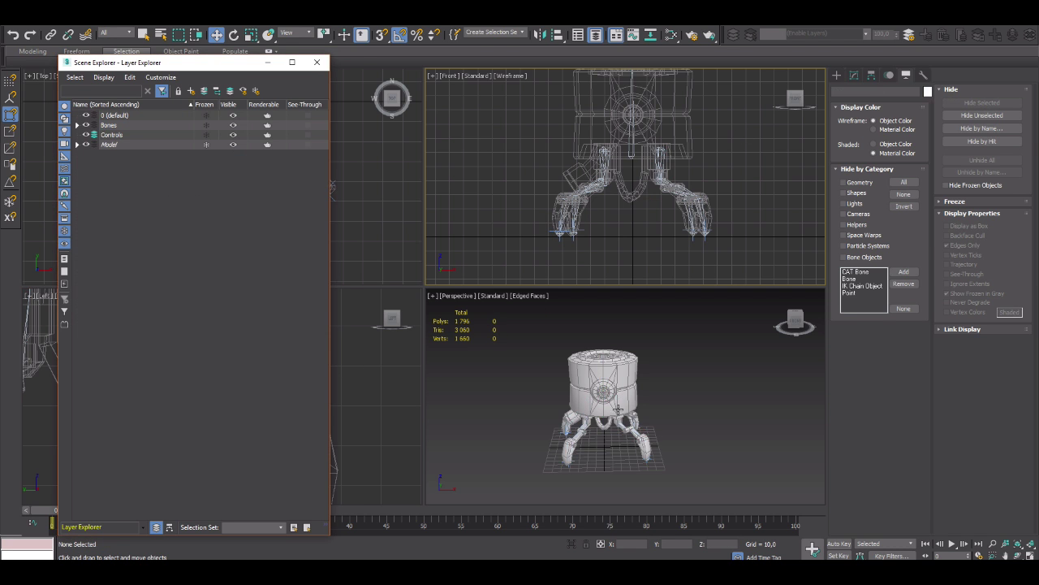
click(233, 144)
click(317, 63)
key(alt+w)
Dock the Layer Explorer beside the viewports as a narrower panel
scroll(382, 225, up, 3)
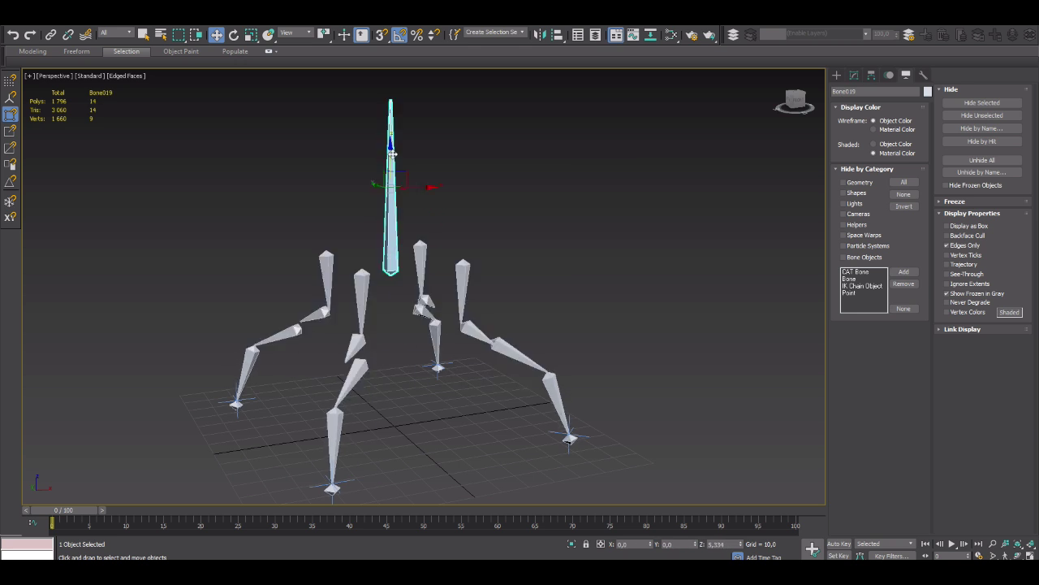
scroll(391, 153, down, 3)
click(595, 35)
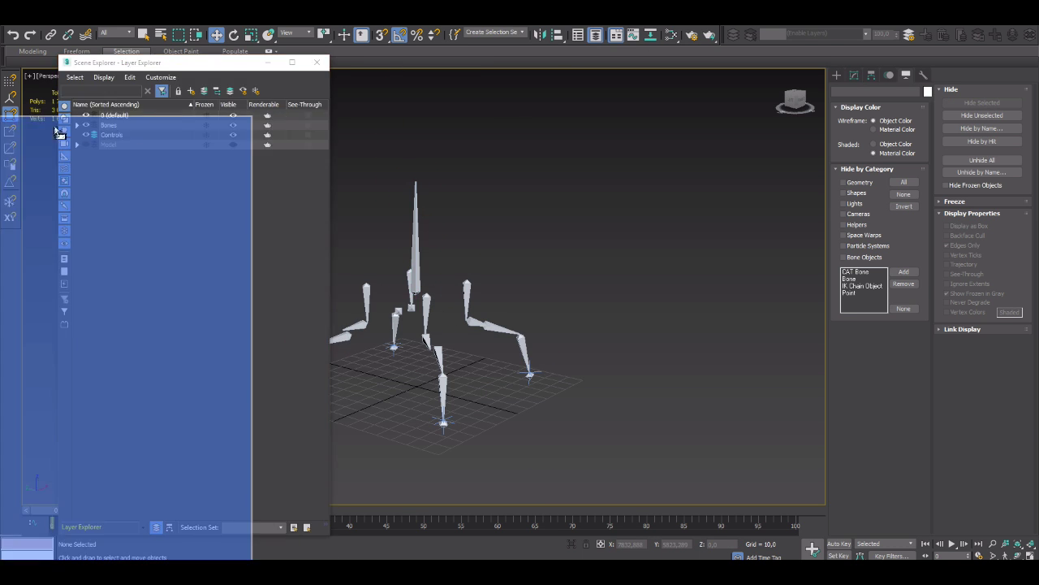
drag(179, 179, 147, 142)
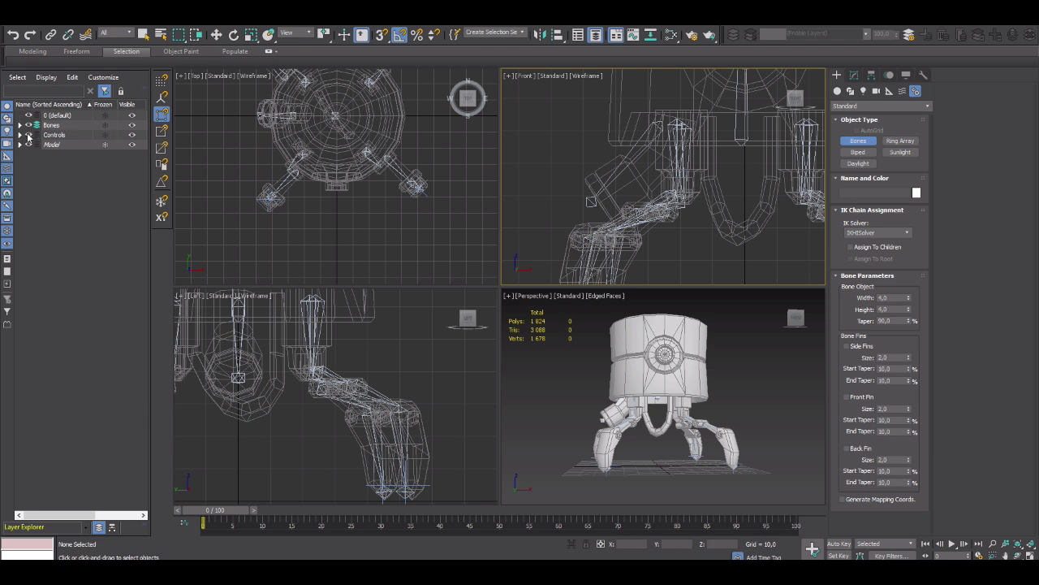
Delete the leftover Bone021 and rotate Bone020 to adjust its angle
key(Delete)
right_click(674, 158)
click(706, 174)
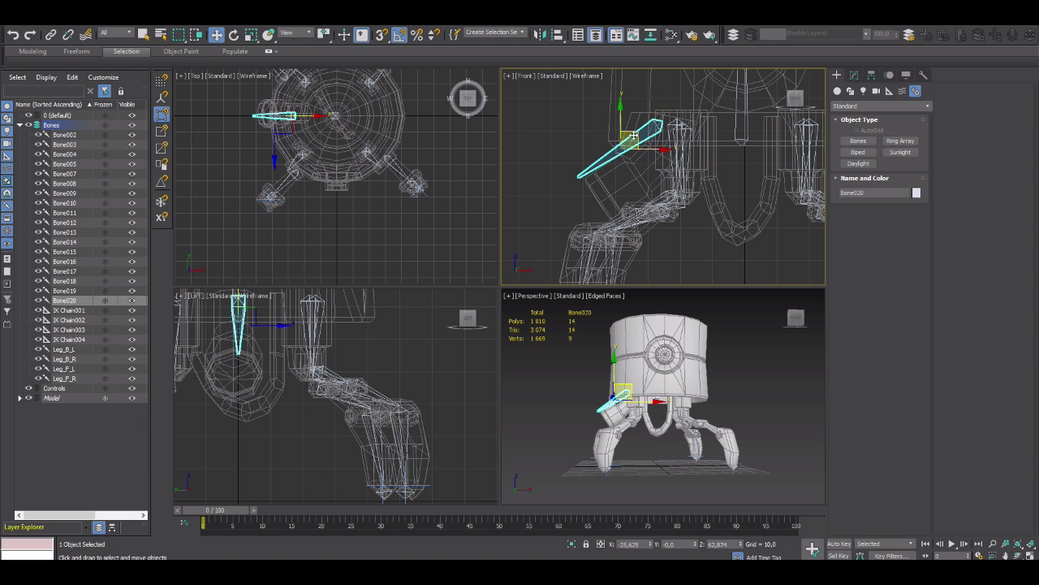
drag(715, 130, 703, 111)
key(w)
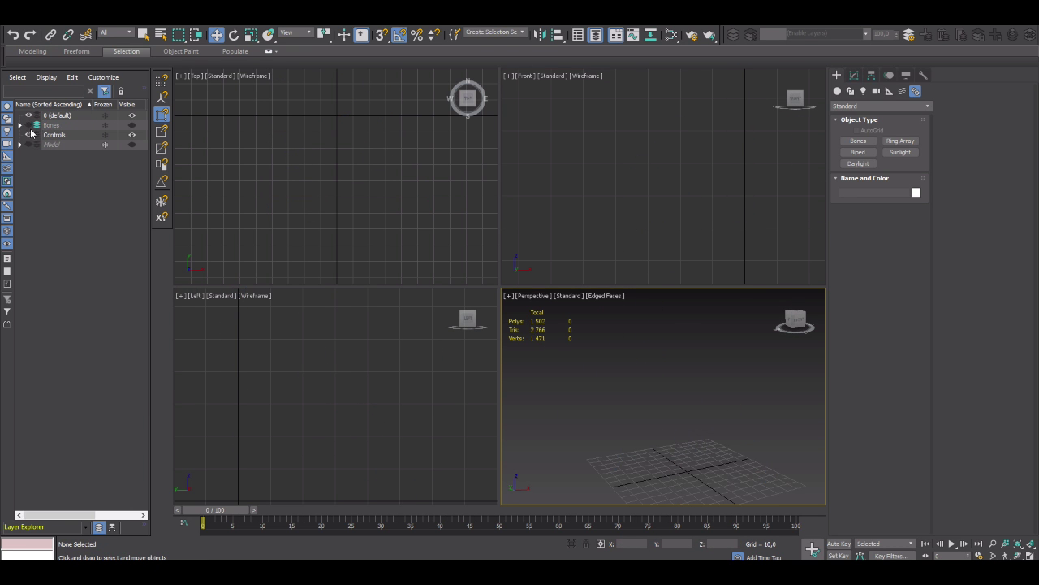
Unhide the Model layer and select the Cable object by name
right_click(54, 148)
click(162, 157)
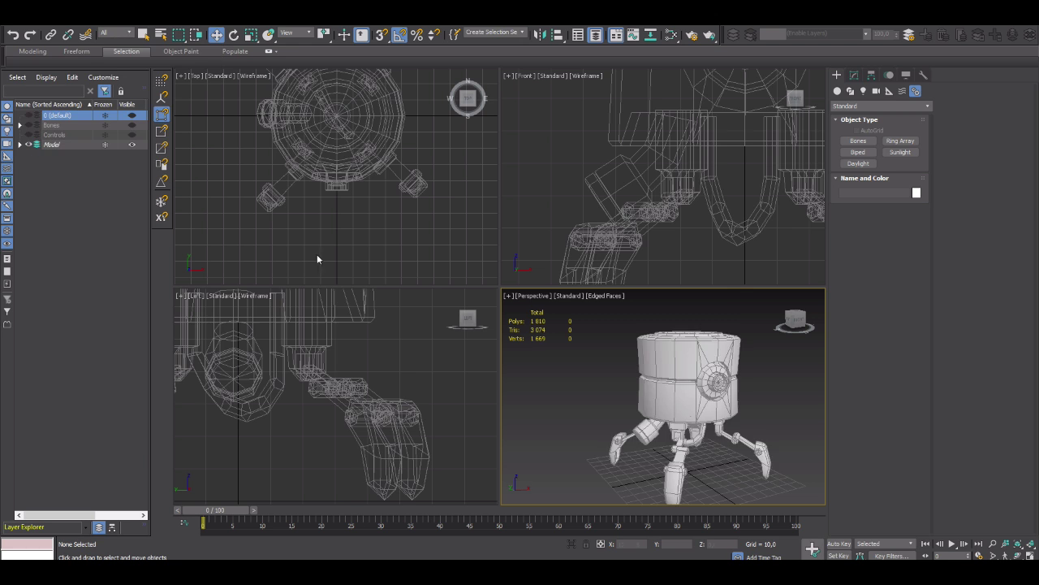
double_click(52, 145)
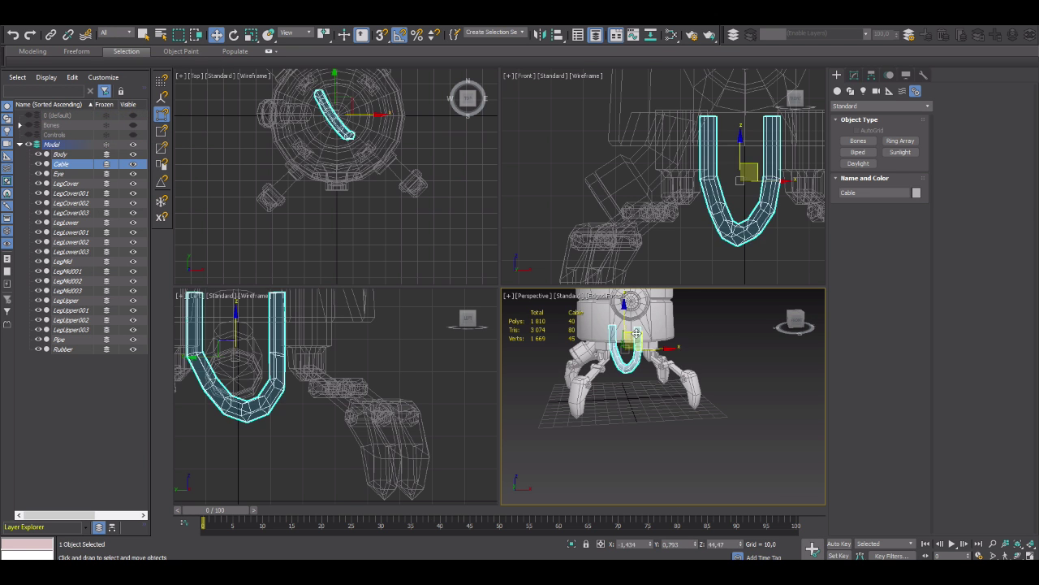
click(596, 35)
drag(149, 129, 301, 176)
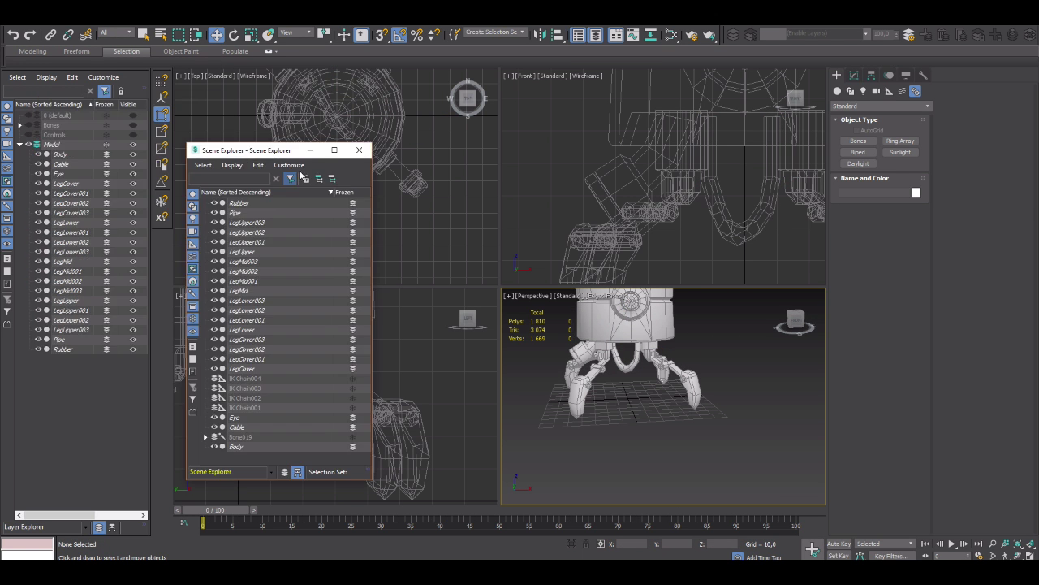
click(359, 149)
click(60, 164)
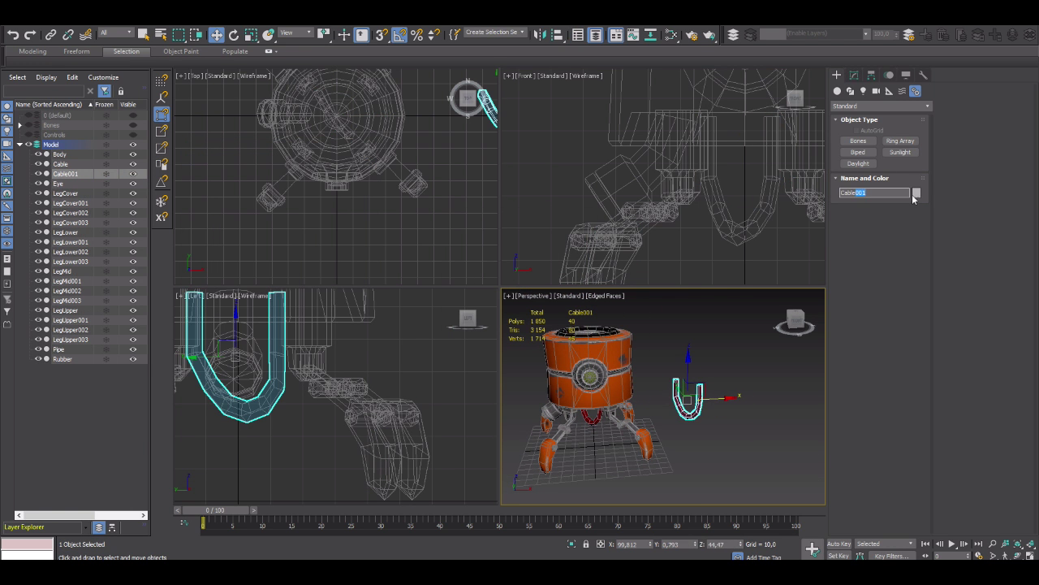
Clone Cable as CableM and convert the copy to Editable Poly
text(M)
right_click(682, 374)
click(755, 386)
key(z)
right_click(670, 345)
click(661, 355)
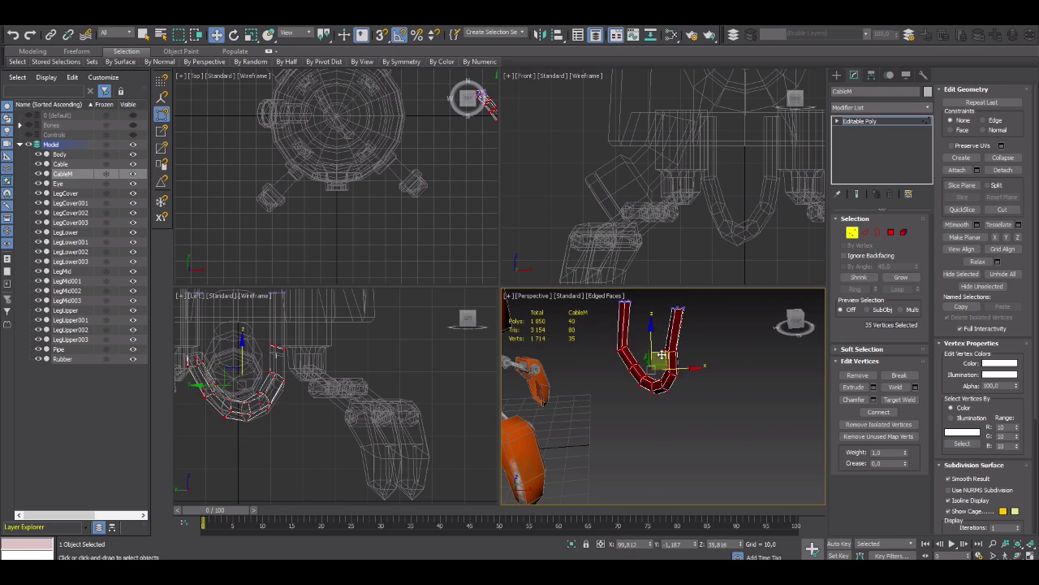
Bend CableM by rotating and moving its lower vertices
right_click(662, 355)
click(686, 372)
right_click(701, 376)
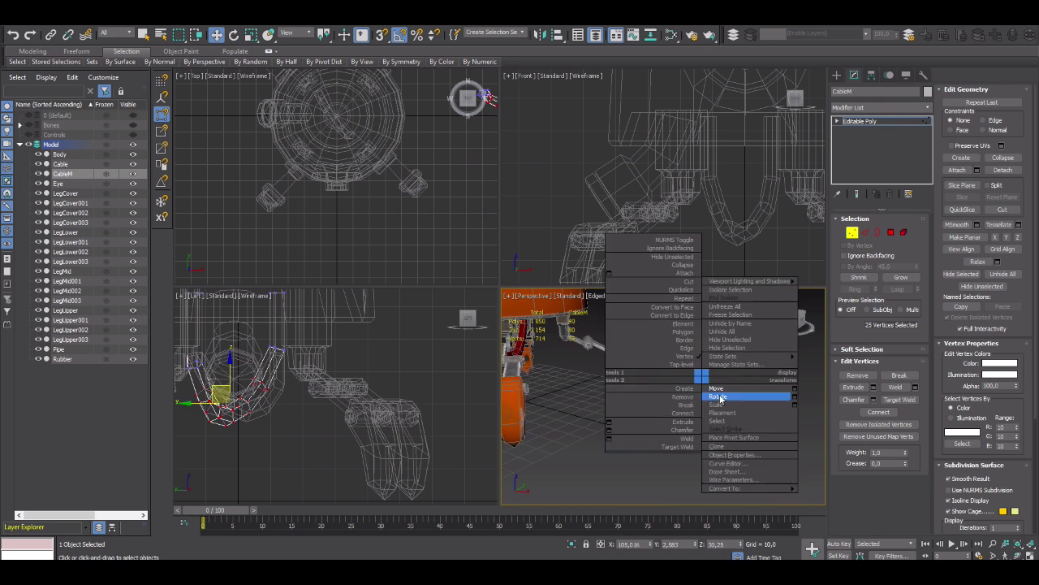
click(719, 397)
scroll(631, 412, down, 3)
alt+middle_drag(670, 412, 649, 355)
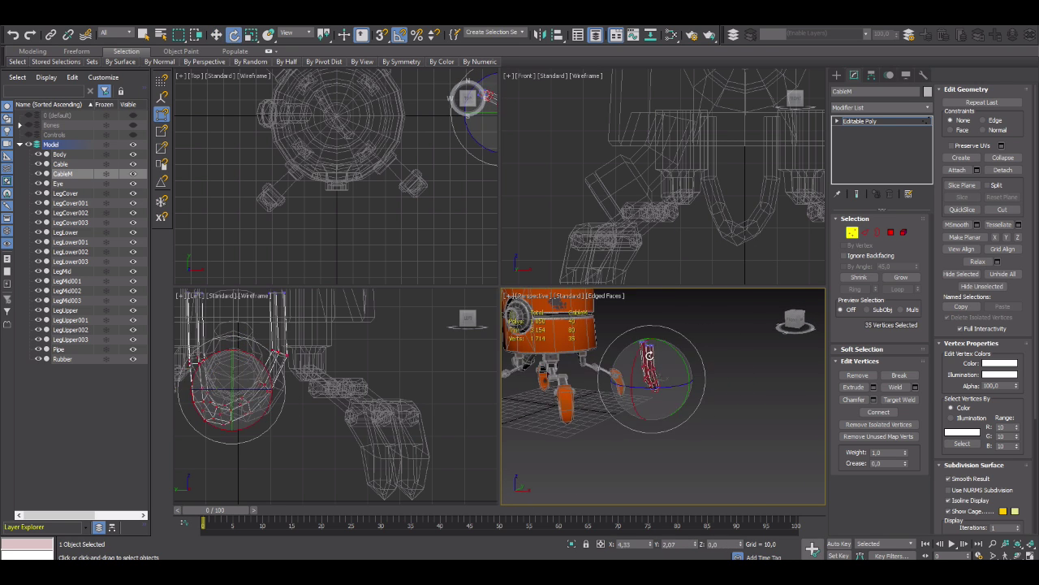
key(w)
drag(658, 365, 736, 370)
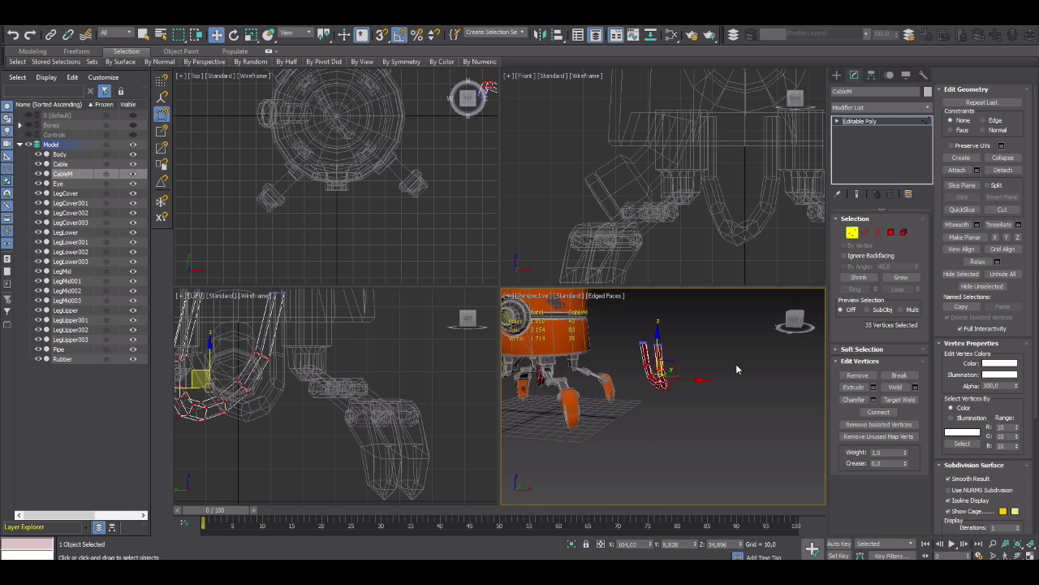
Check CableM's bent shape, then add a Morpher modifier to the original Cable
key(z)
key(2)
alt+middle_drag(673, 353, 645, 378)
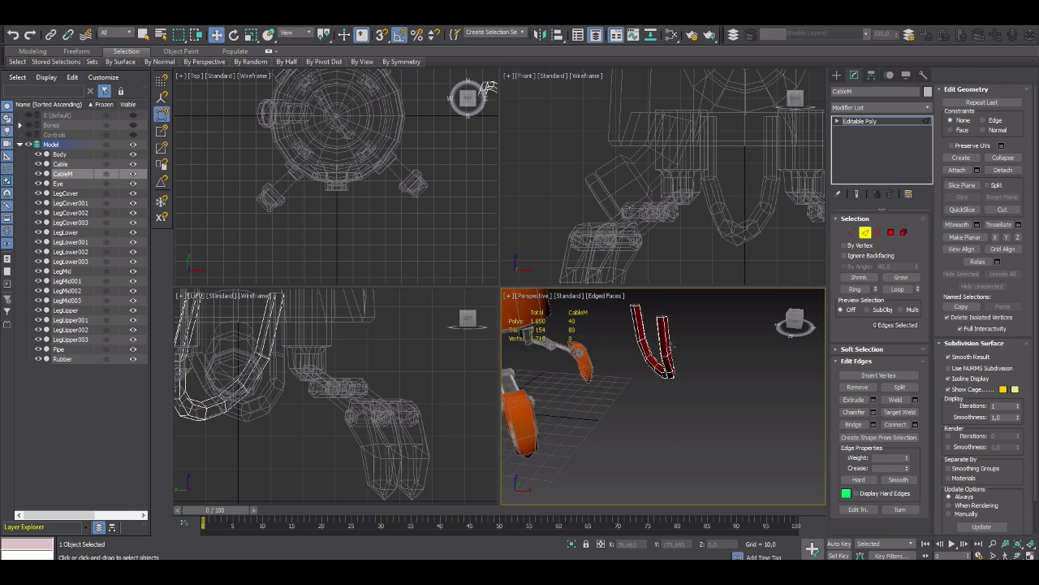
scroll(672, 345, down, 5)
click(60, 163)
click(881, 106)
scroll(866, 251, down, 3)
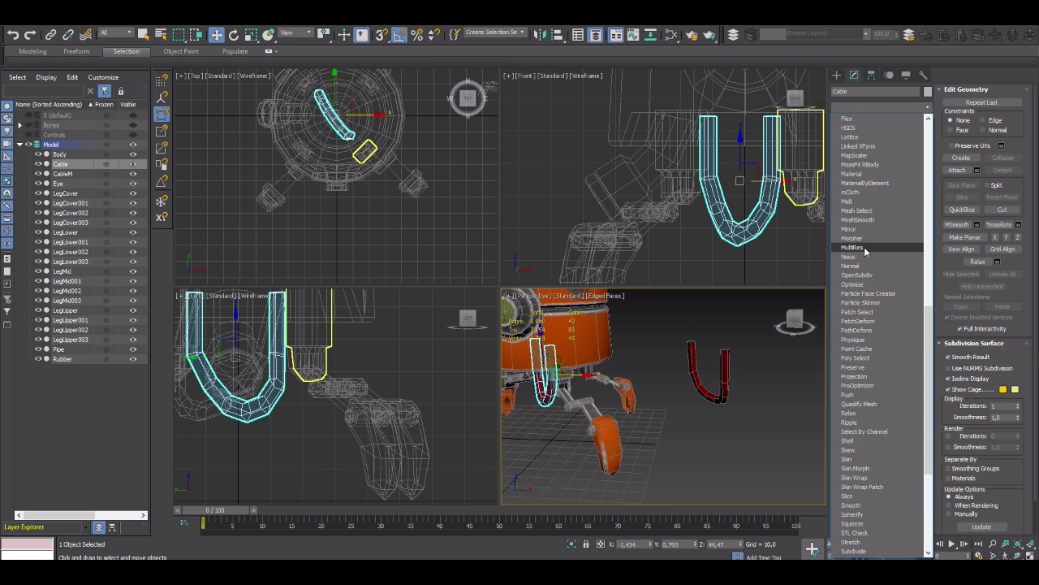
click(859, 237)
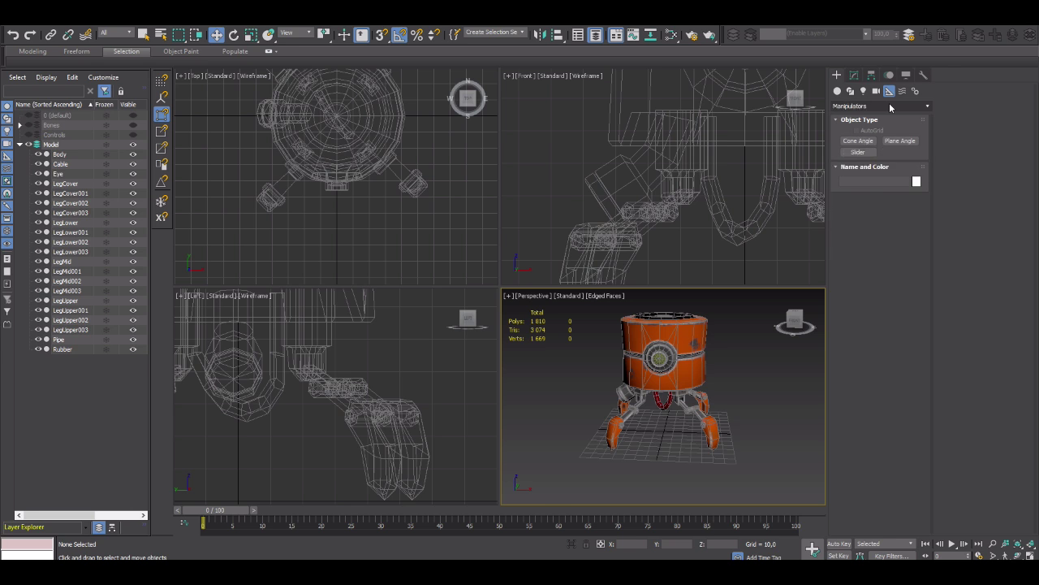
Place a slider manipulator labelled Cable and wire its value to Cable's Morpher CableM channel
click(858, 140)
key(alt+w)
drag(688, 371, 699, 382)
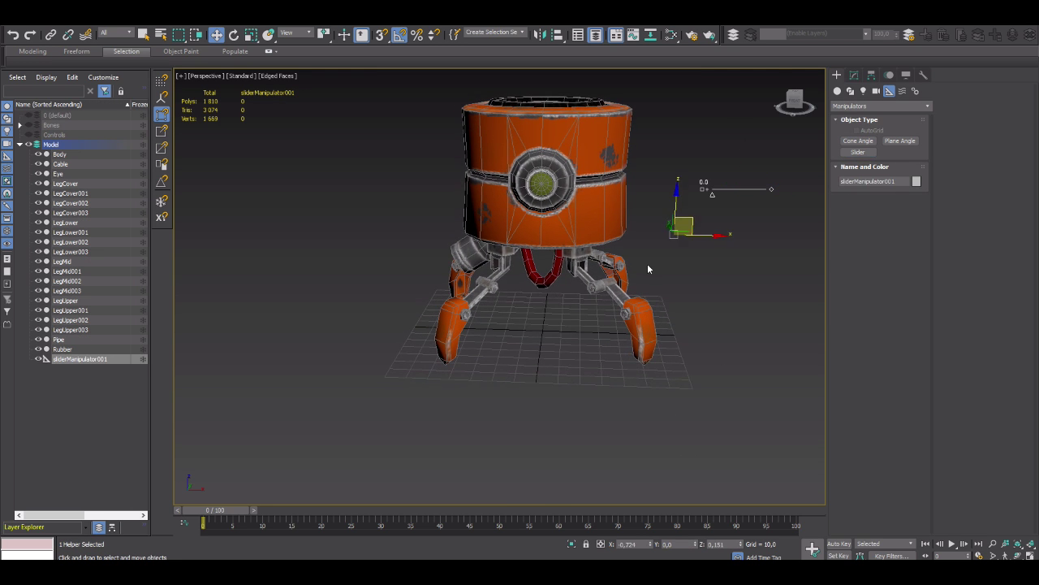
click(855, 75)
click(908, 233)
text(Cable)
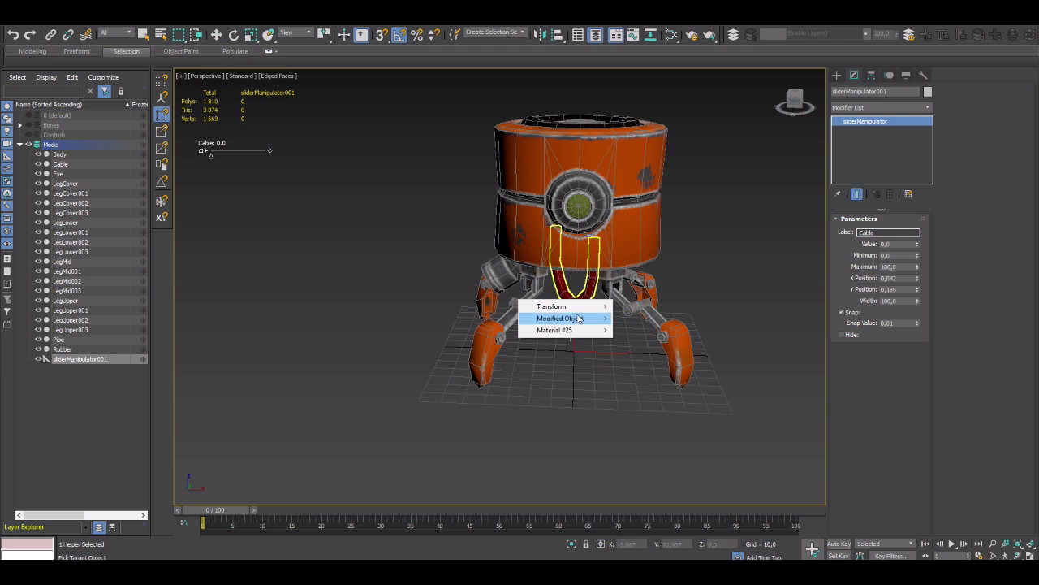
click(349, 316)
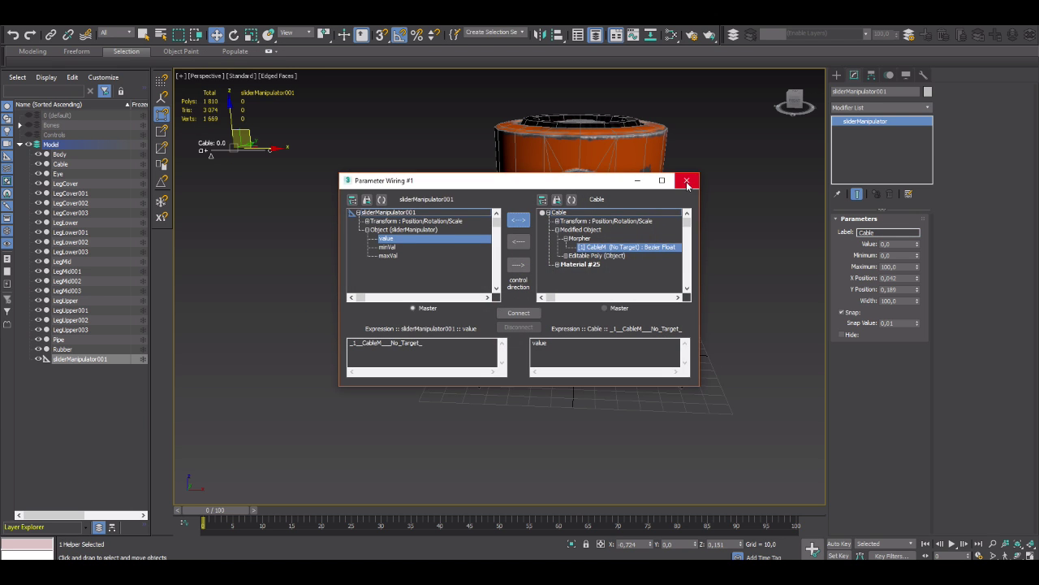
click(687, 182)
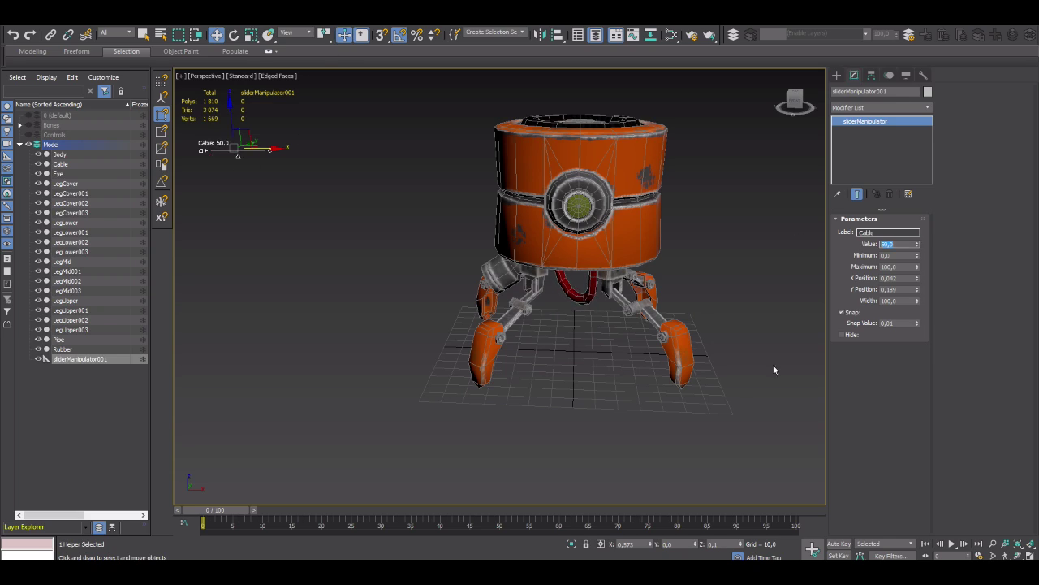
click(773, 370)
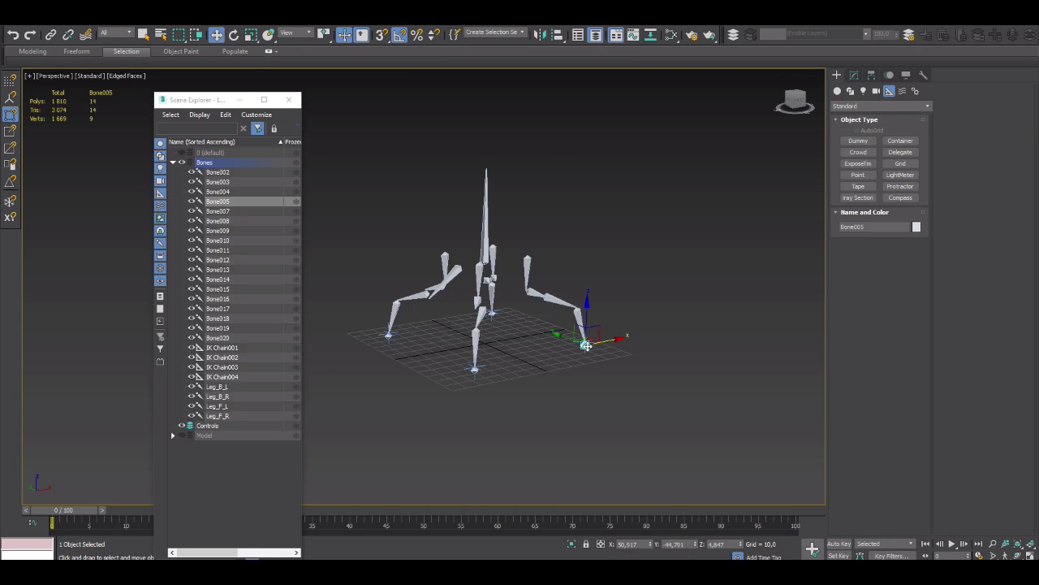
Clone Dummy001 to make a control dummy for another foot
key(z)
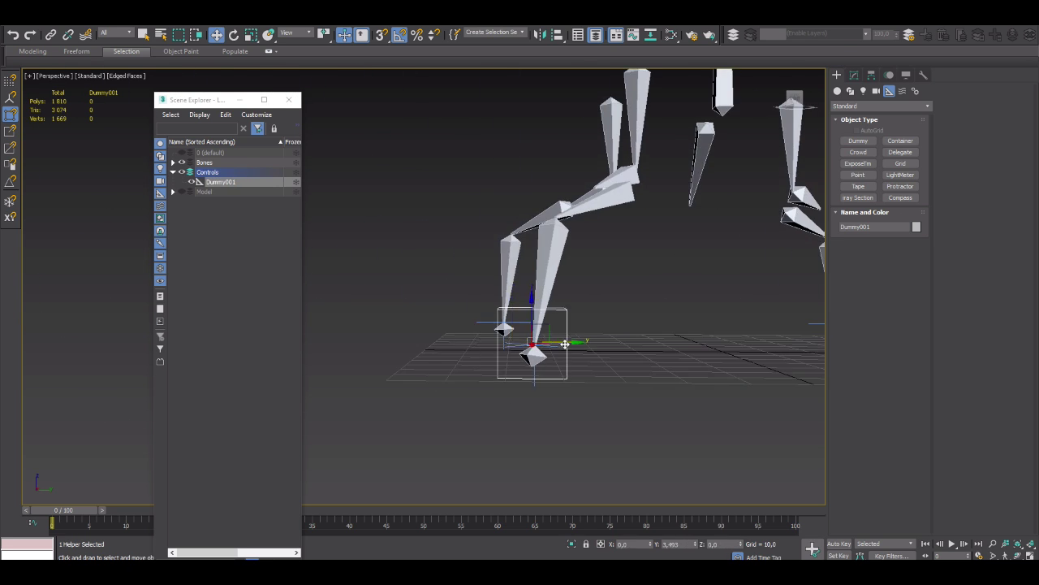
key(w)
mouse_move(587, 328)
alt+middle_down()
mouse_move(594, 348)
mouse_move(457, 328)
alt+middle_up()
scroll(457, 328, down, 3)
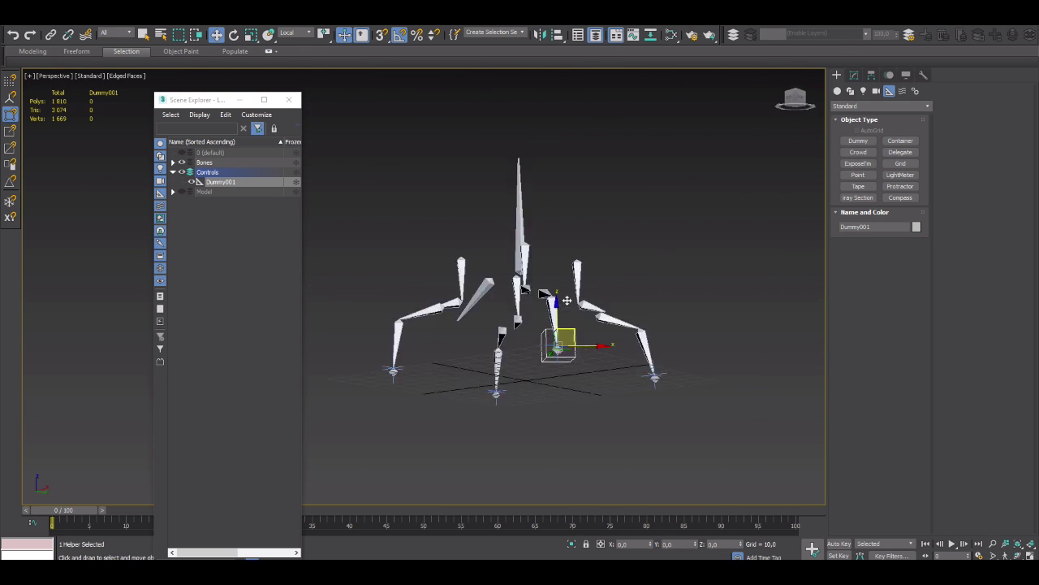
click(635, 325)
right_click(605, 329)
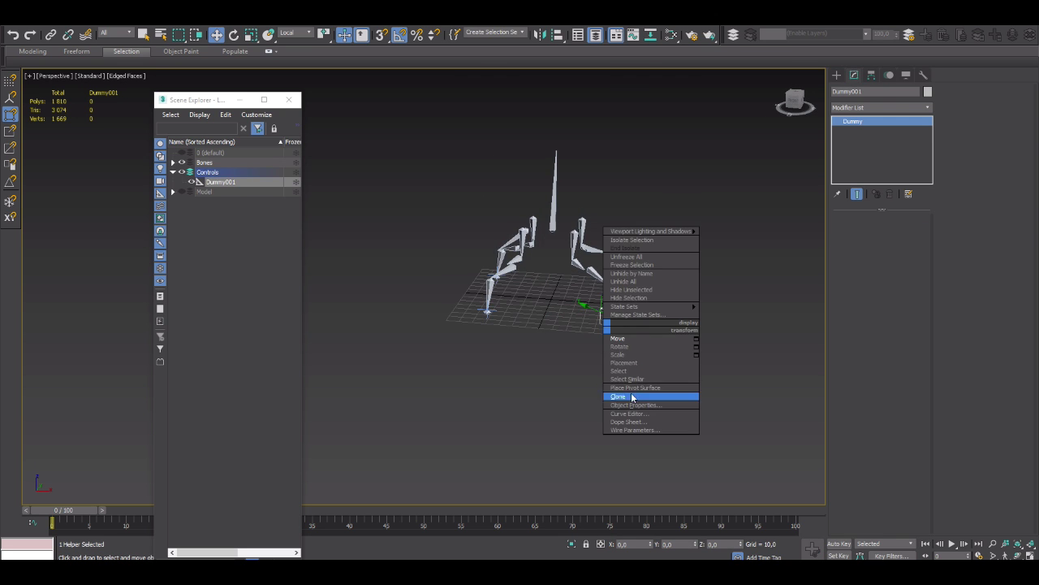
click(617, 395)
scroll(587, 342, up, 5)
click(512, 337)
Select the new Dummy002 copy in the scene
right_click(526, 334)
click(447, 380)
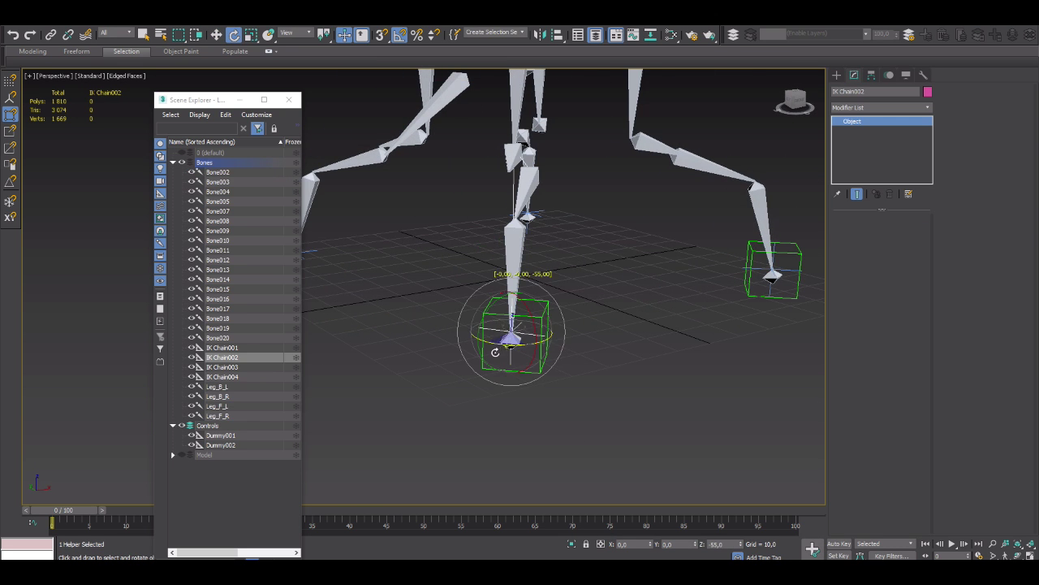
click(172, 162)
click(513, 333)
scroll(502, 327, up, 3)
scroll(378, 313, down, 4)
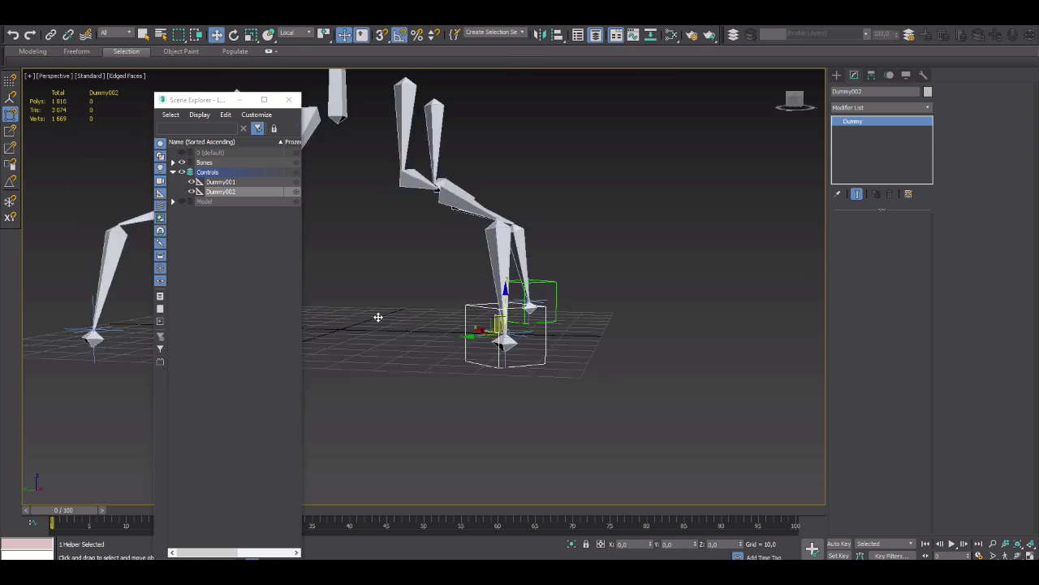
scroll(398, 323, down, 4)
Rotate Dummy001 and Dummy002 together by -25°
click(613, 328)
click(837, 75)
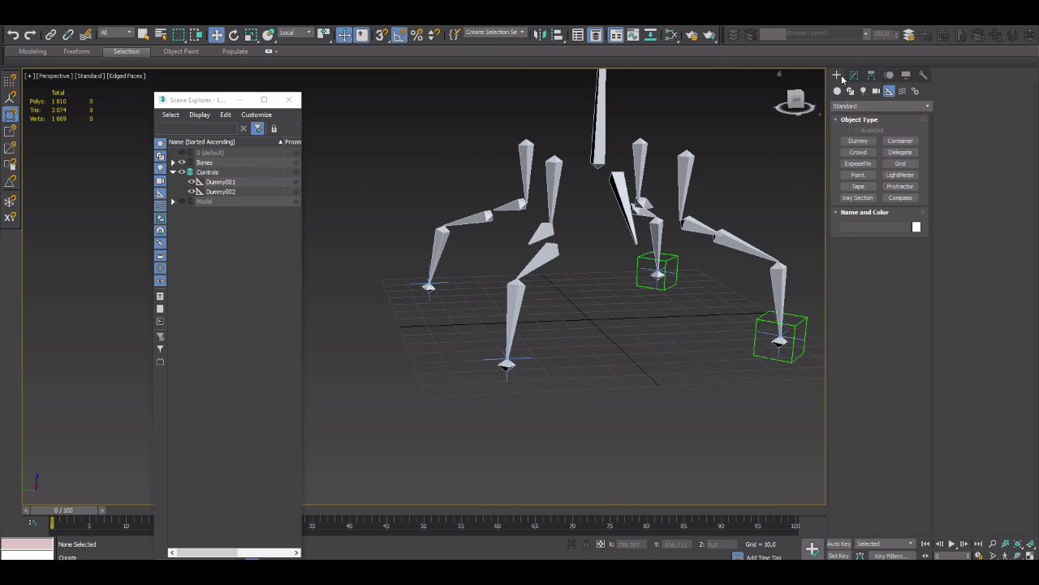
ctrl+click(766, 323)
right_click(646, 273)
click(667, 315)
shift+drag(730, 307, 775, 328)
Orbit around the rig and select a leg bone for rotation
alt+middle_drag(714, 297, 732, 420)
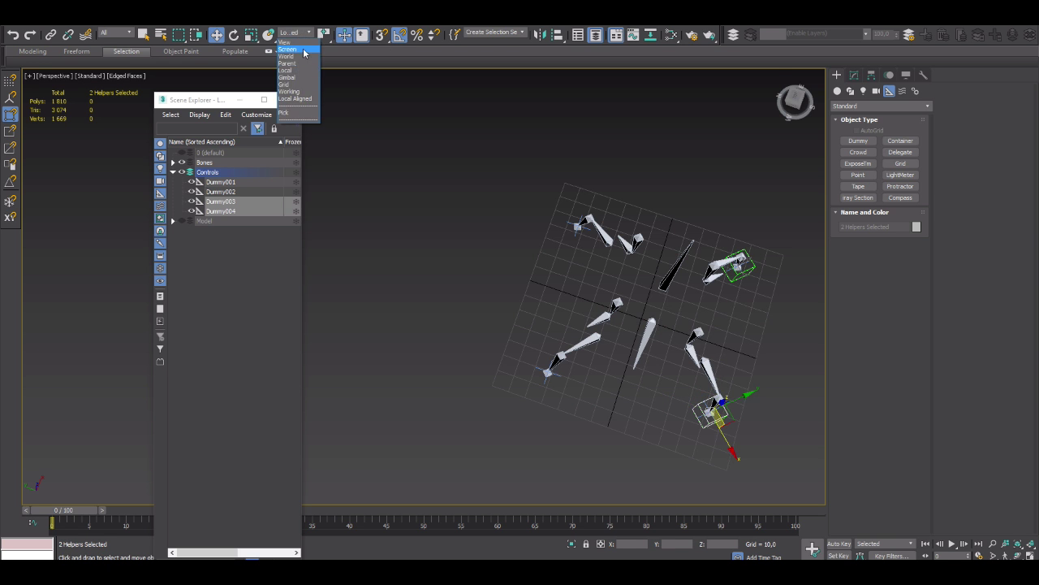
alt+middle_drag(503, 349, 522, 378)
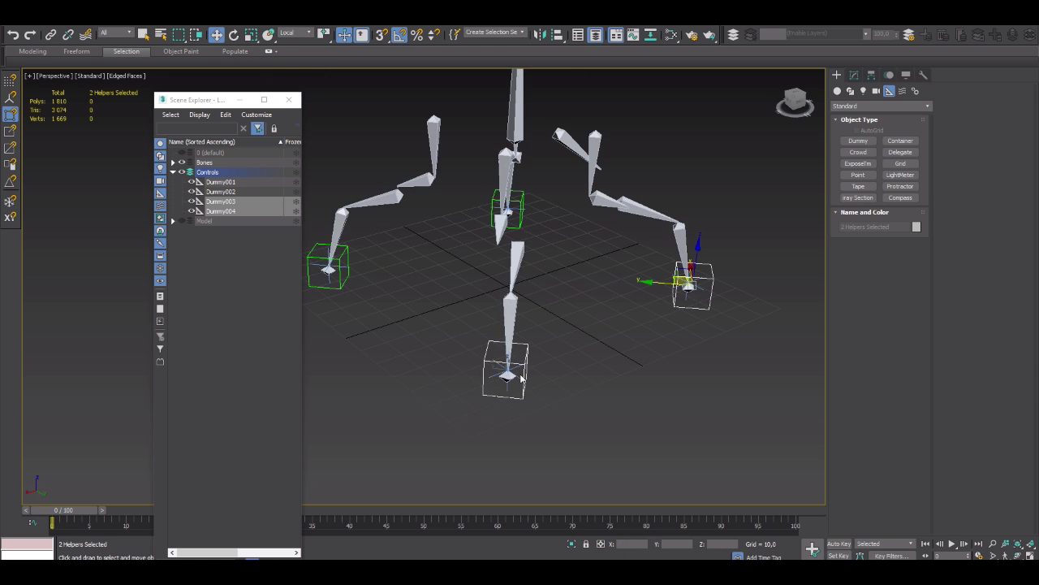
scroll(522, 378, up, 5)
click(487, 333)
key(e)
scroll(712, 285, up, 3)
mouse_move(755, 244)
alt+middle_down()
mouse_move(662, 307)
mouse_move(559, 257)
alt+middle_up()
Select Dummy004 to move it onto its foot, then view the whole rig
click(661, 306)
key(w)
scroll(485, 297, down, 3)
scroll(390, 256, up, 4)
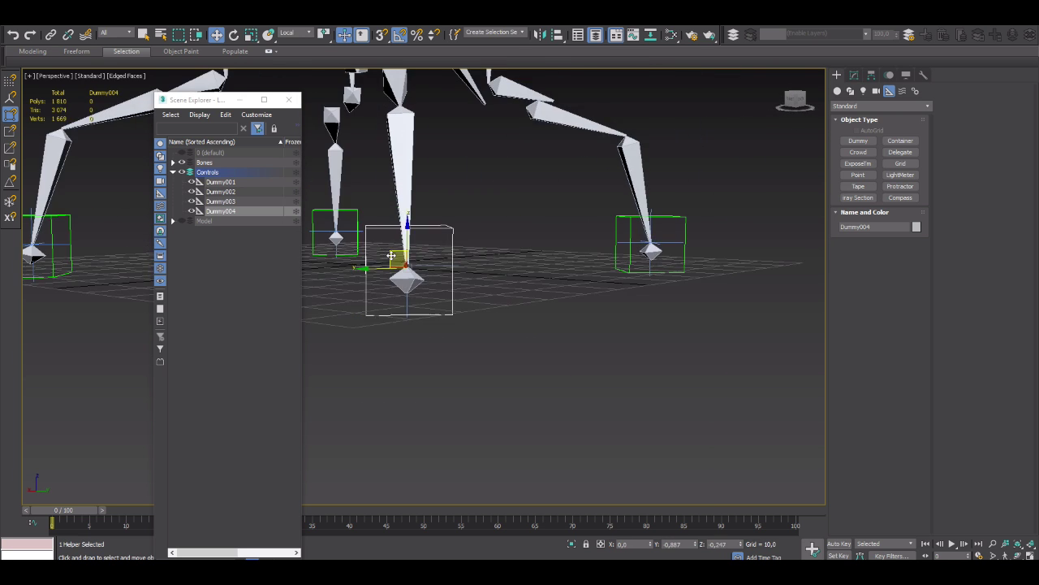
scroll(391, 256, down, 3)
scroll(460, 262, down, 3)
mouse_move(459, 262)
alt+middle_down()
mouse_move(550, 297)
mouse_move(617, 263)
alt+middle_up()
Return to the four-viewport layout and unhide the Model layer to show the robot
key(alt+w)
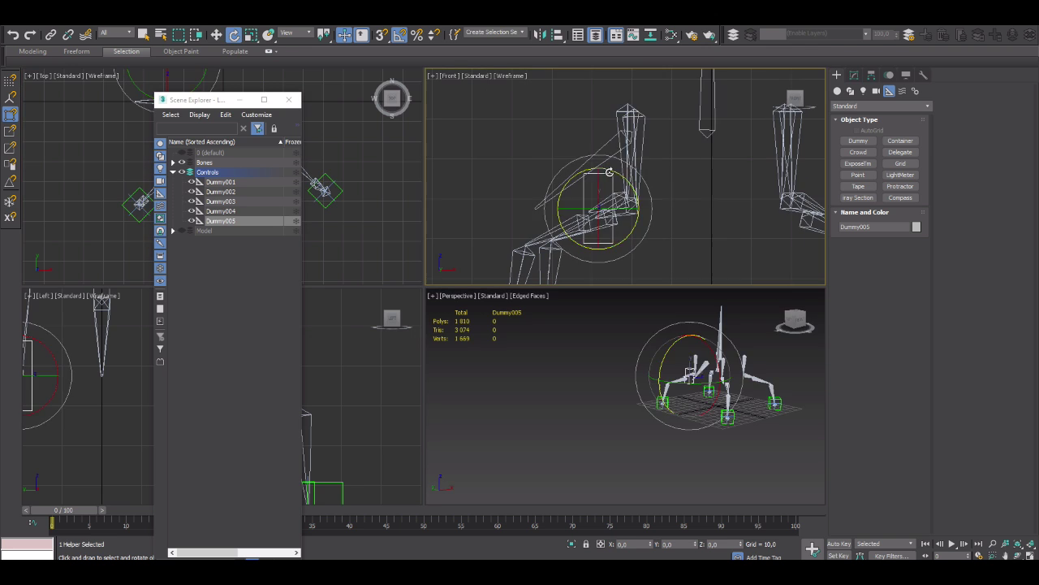
right_click(363, 124)
key(Escape)
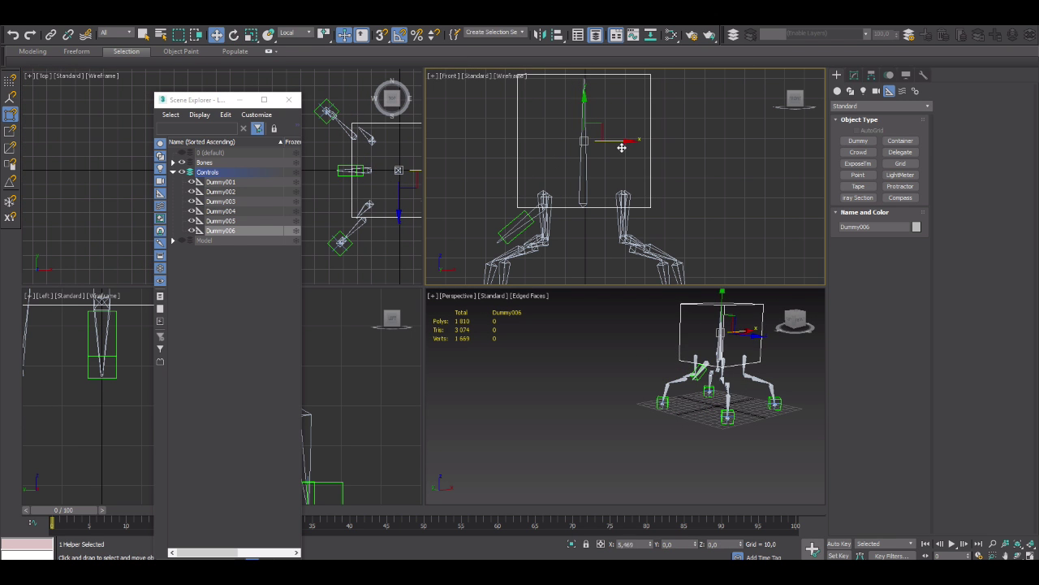
click(182, 240)
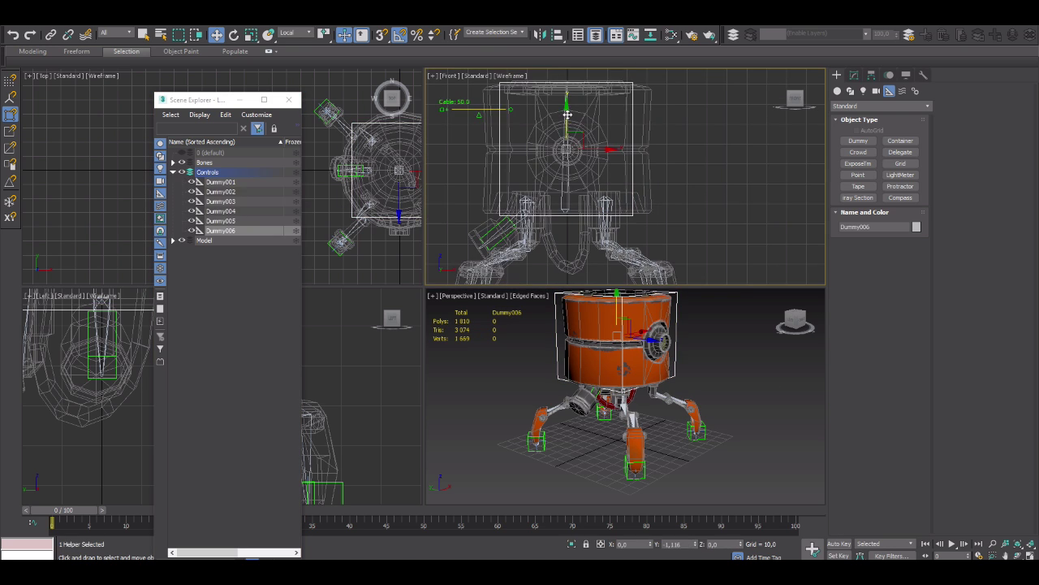
click(172, 173)
scroll(683, 374, down, 1)
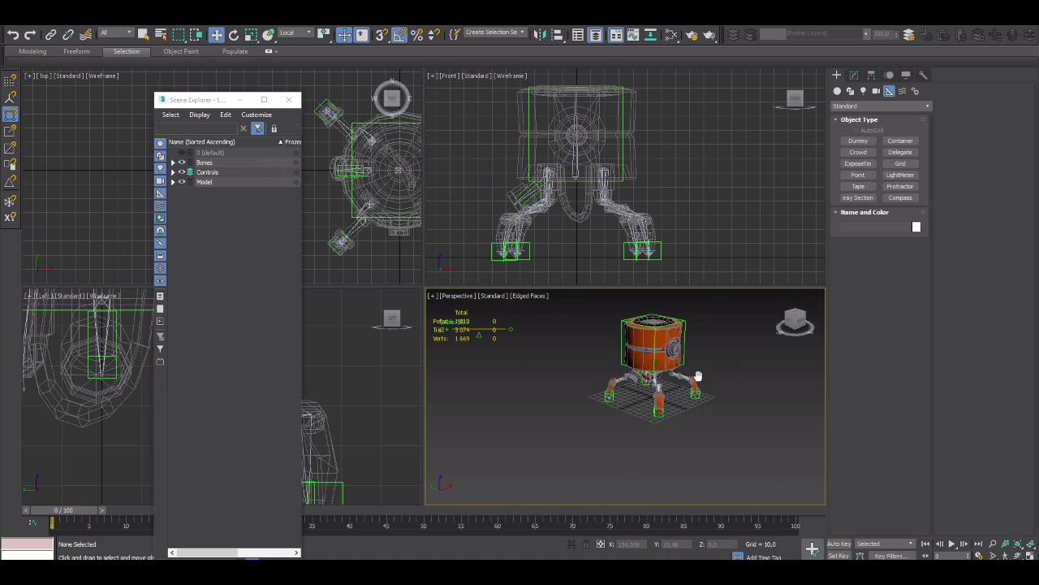
scroll(690, 374, up, 3)
scroll(609, 132, up, 2)
Make Controls the active layer and place Dummy007 at the robot's Eye
click(571, 132)
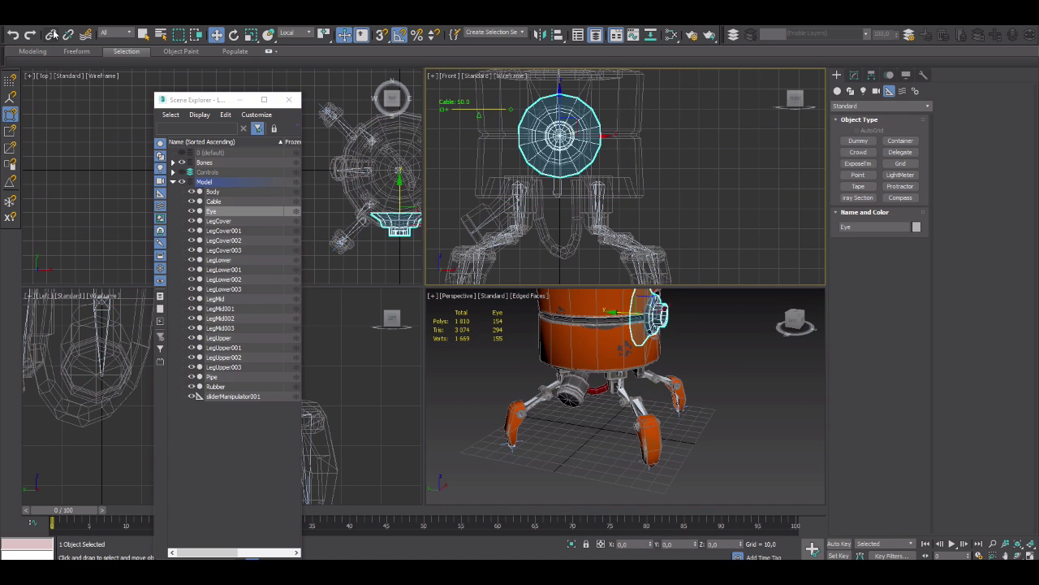
key(z)
key(e)
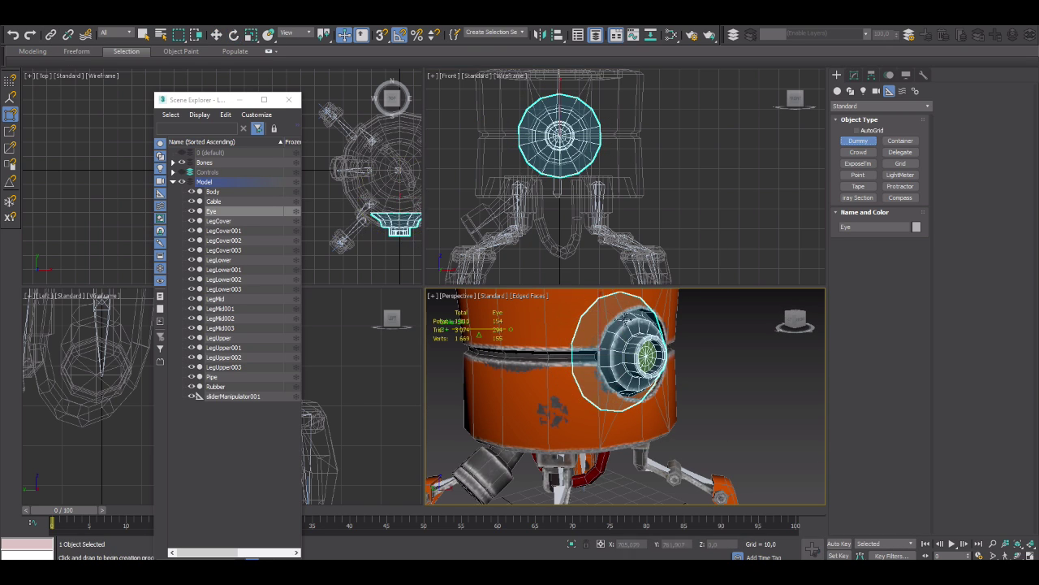
click(207, 172)
click(614, 253)
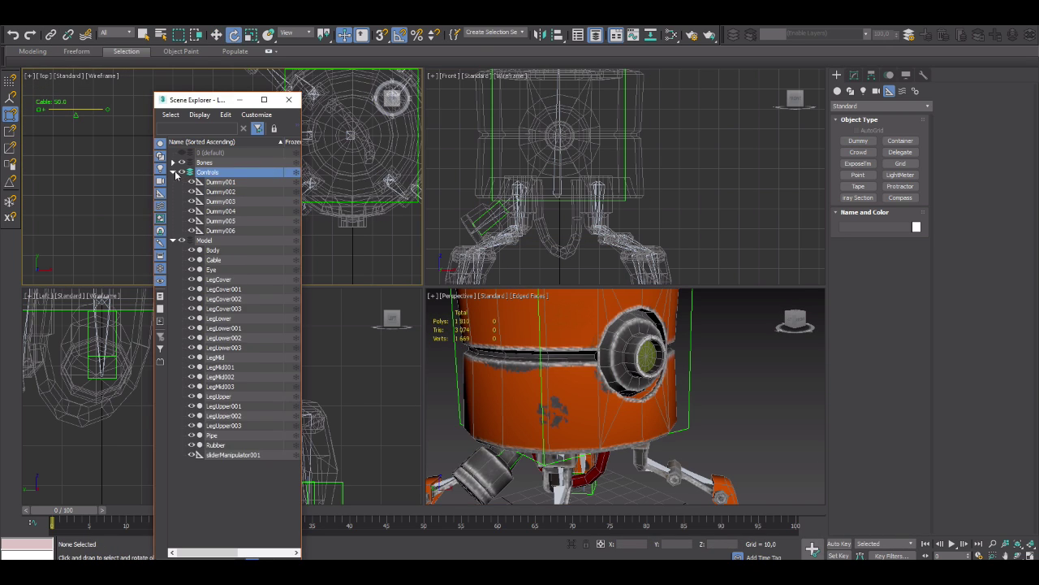
click(352, 180)
key(w)
key(z)
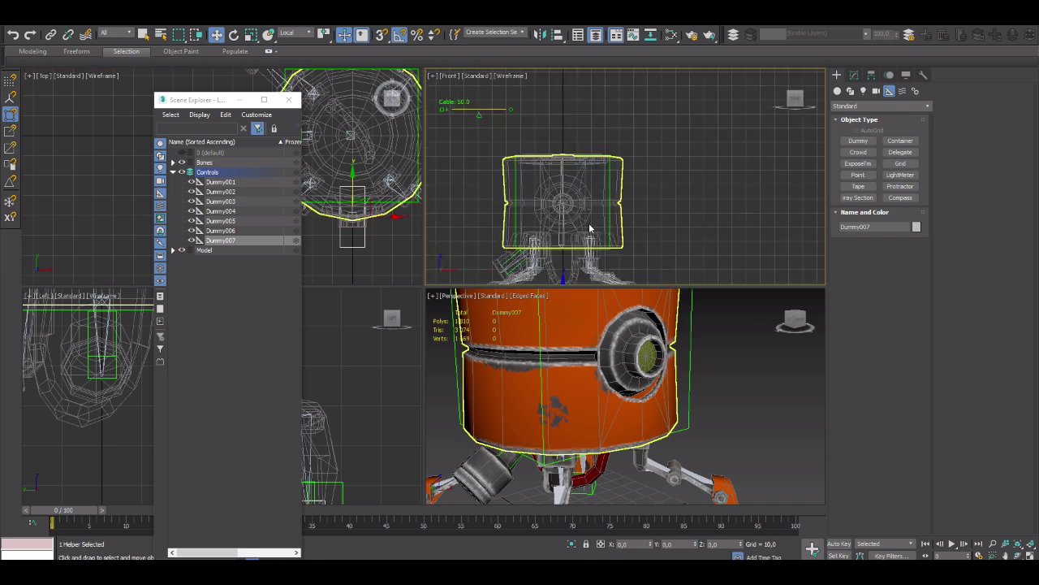
Adjust the dummy's pivot in the Hierarchy panel and scale Dummy005
click(871, 74)
click(837, 74)
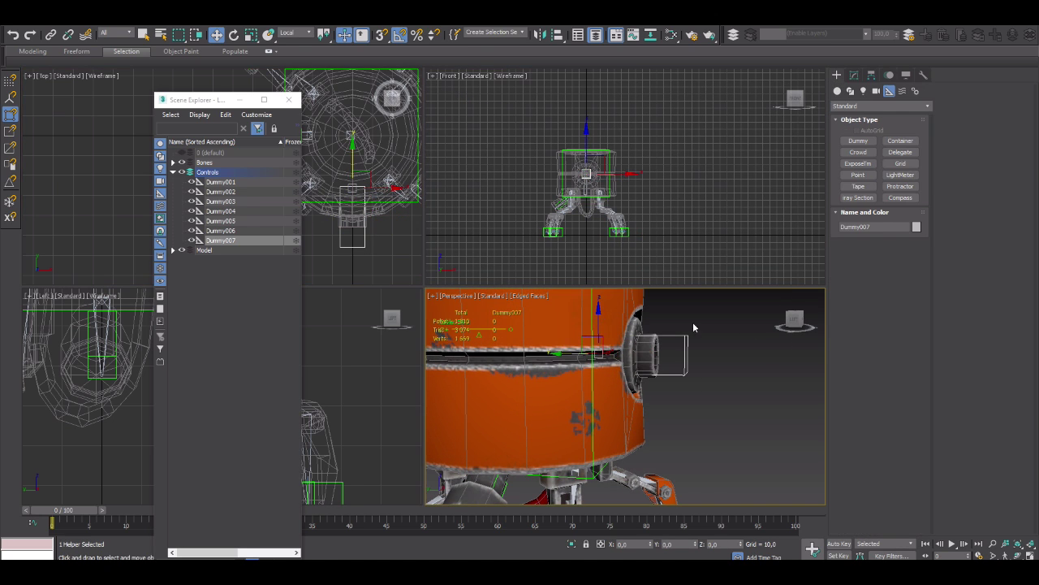
scroll(642, 354, down, 5)
click(220, 221)
right_click(592, 227)
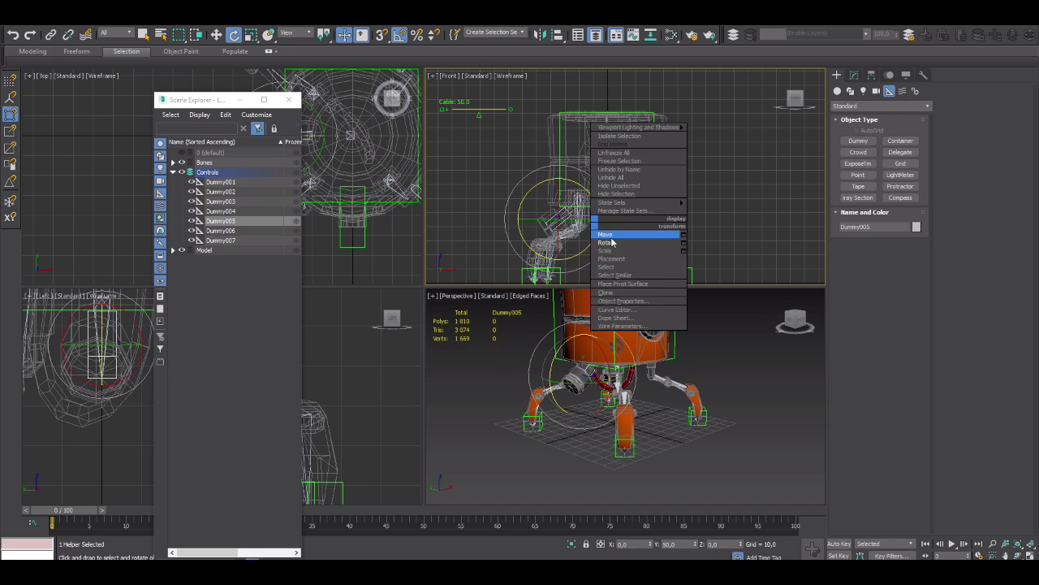
click(625, 247)
key(w)
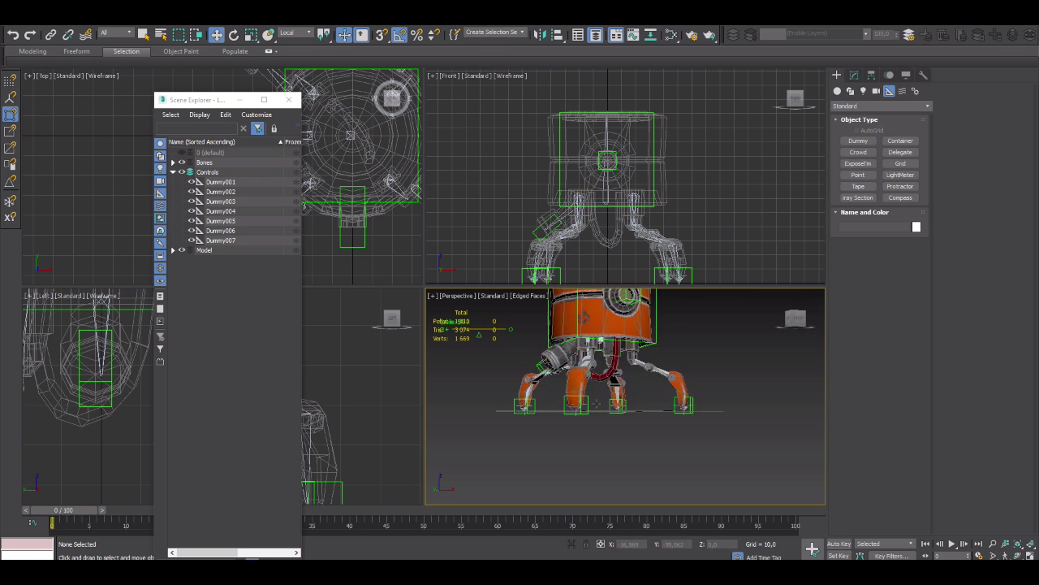
Zoom extents on the whole robot in every view and clear the selection
key(ctrl+a)
key(z)
key(ctrl+d)
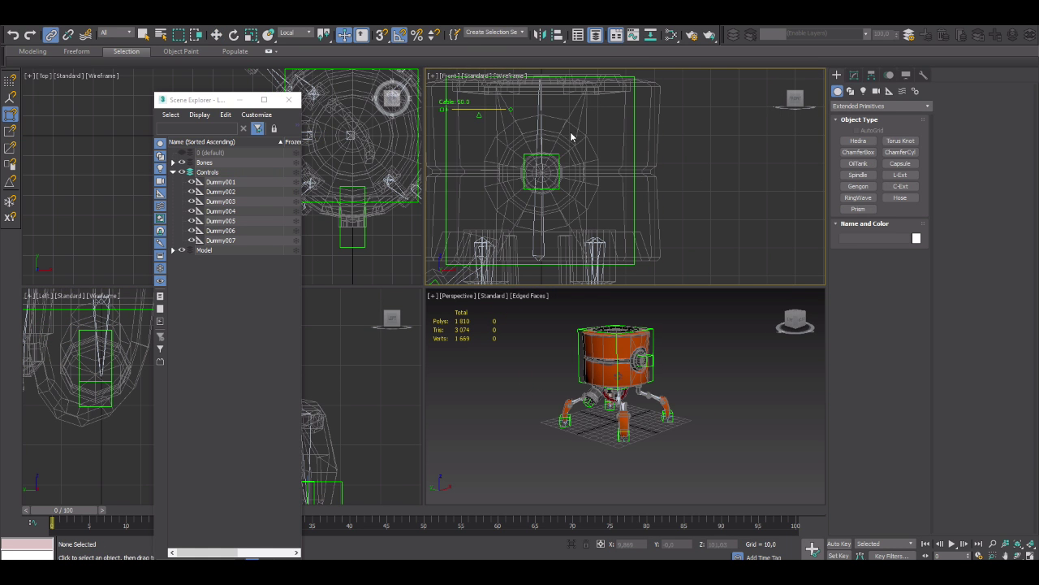
click(881, 105)
click(854, 75)
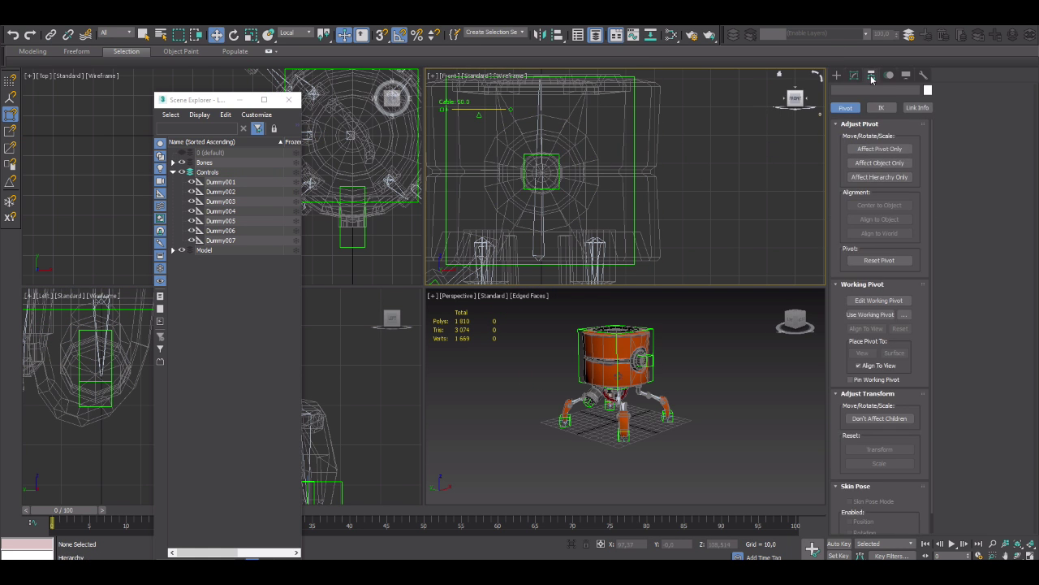
click(837, 75)
click(876, 91)
click(915, 91)
click(858, 140)
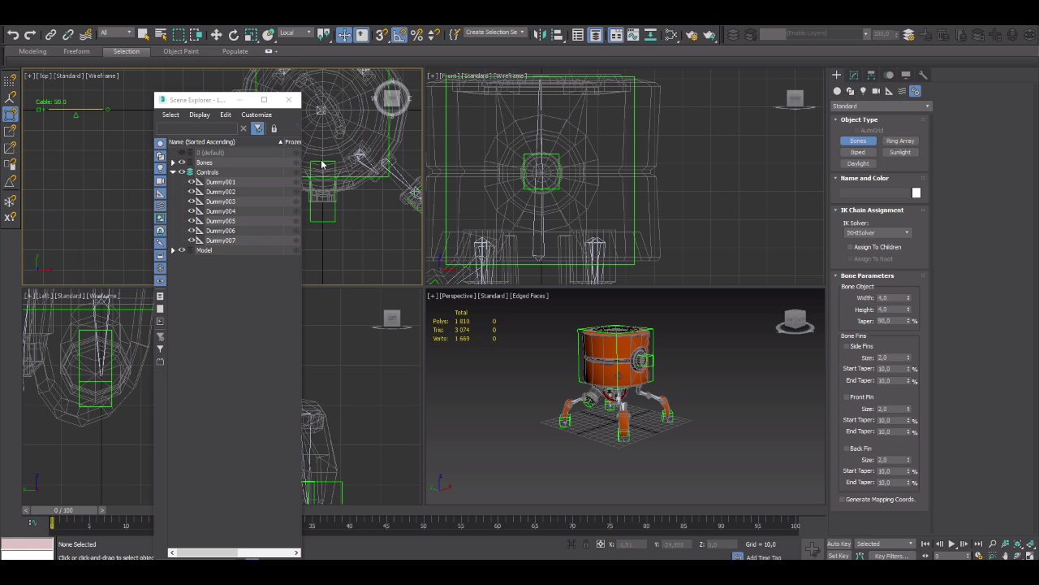
drag(218, 172, 204, 162)
key(w)
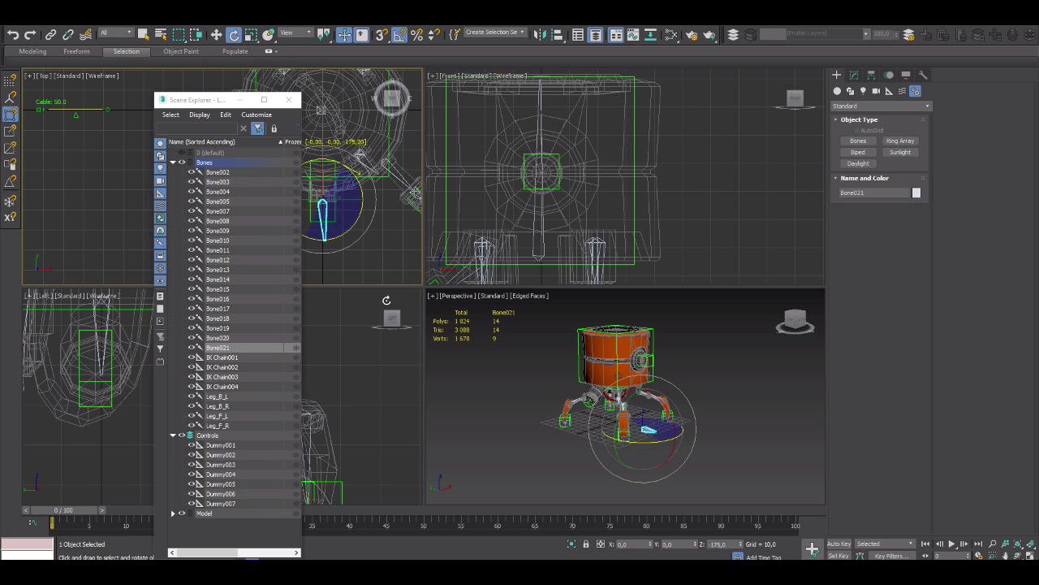
key(z)
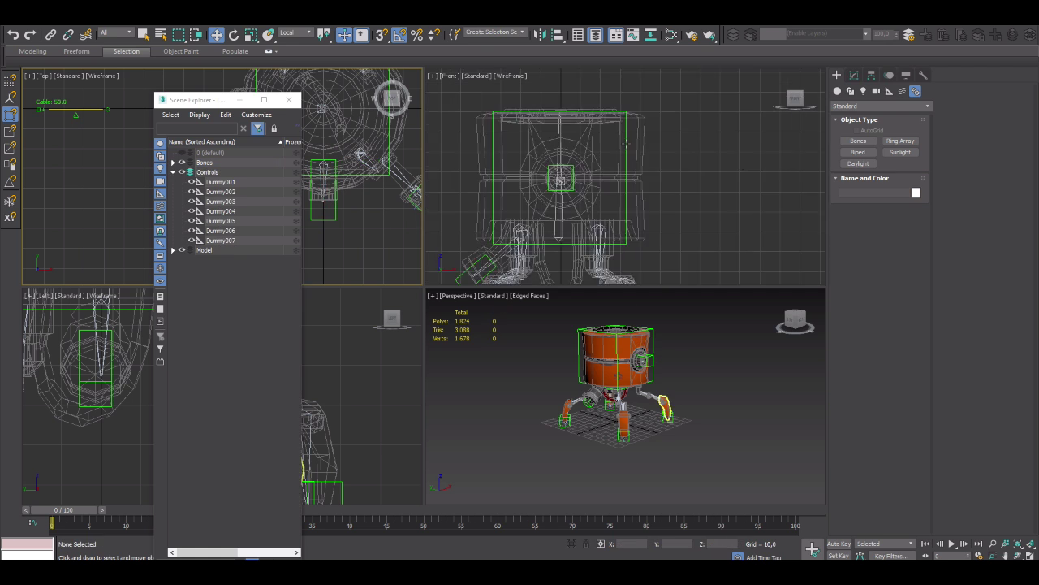
click(172, 162)
click(182, 250)
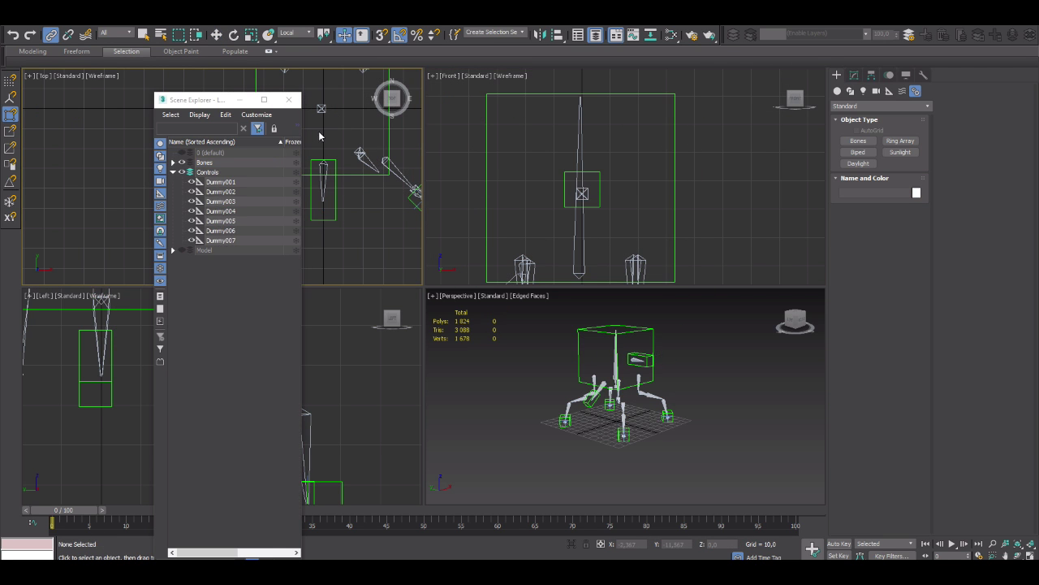
click(182, 173)
click(182, 250)
click(324, 173)
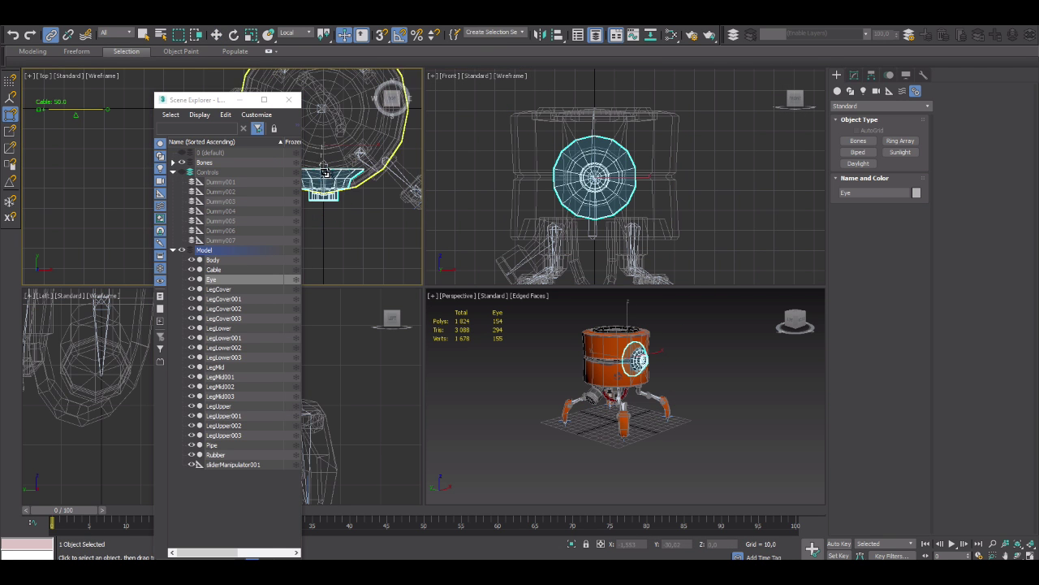
scroll(323, 219, up, 3)
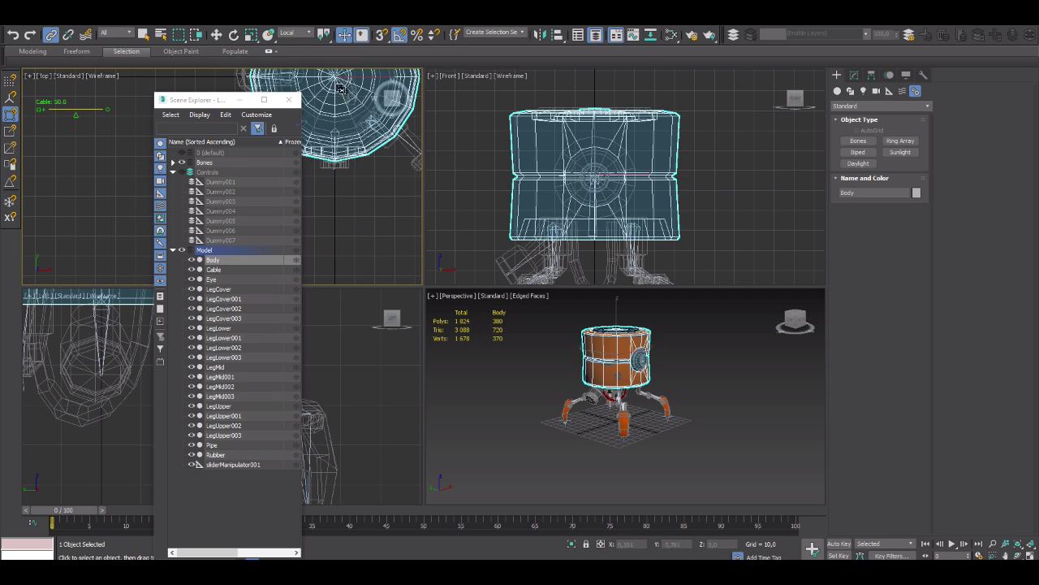
scroll(341, 187, down, 1)
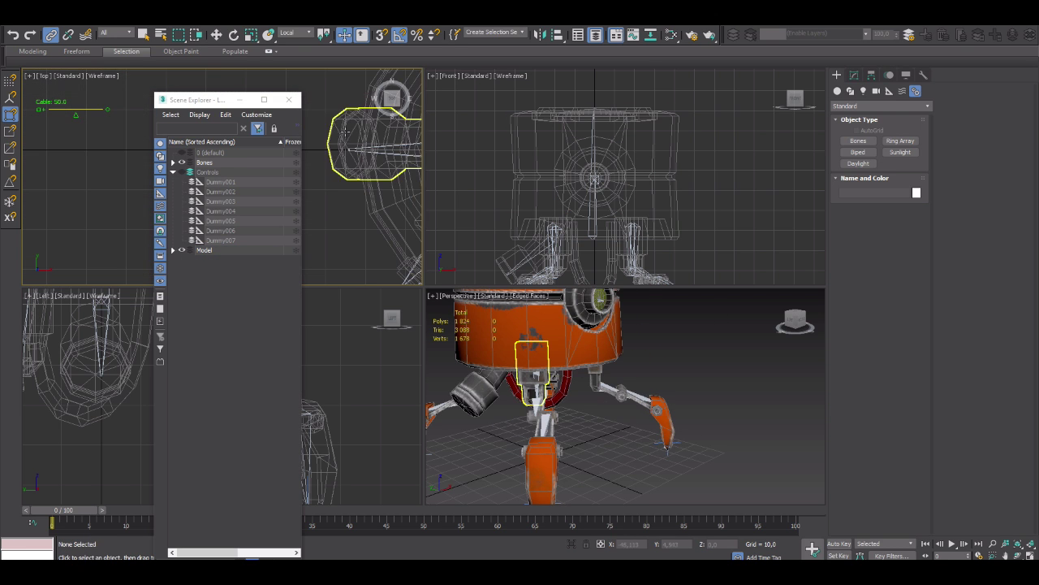
click(596, 197)
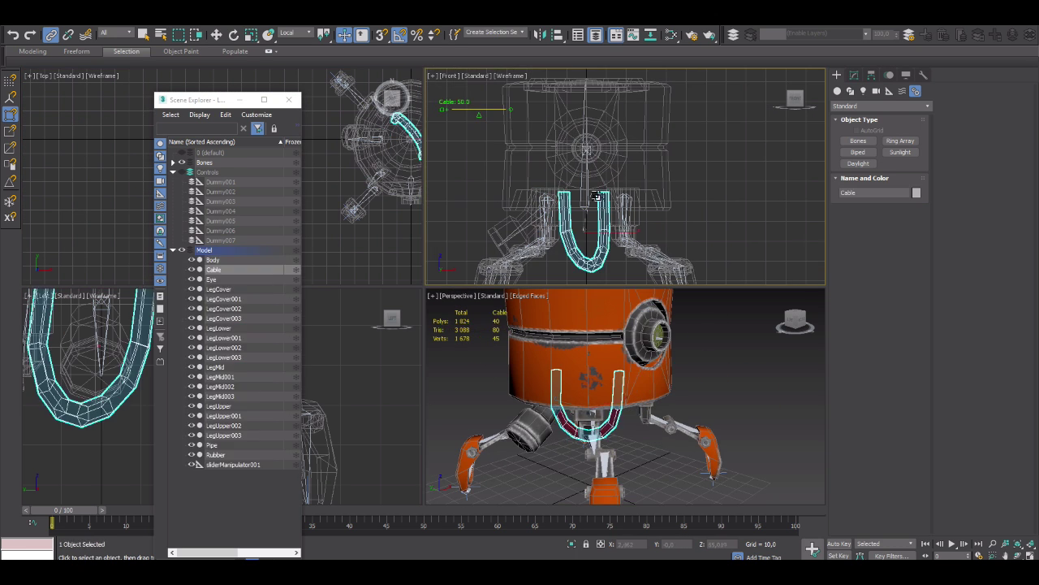
scroll(651, 407, up, 2)
scroll(651, 407, up, 4)
scroll(681, 388, up, 3)
click(681, 388)
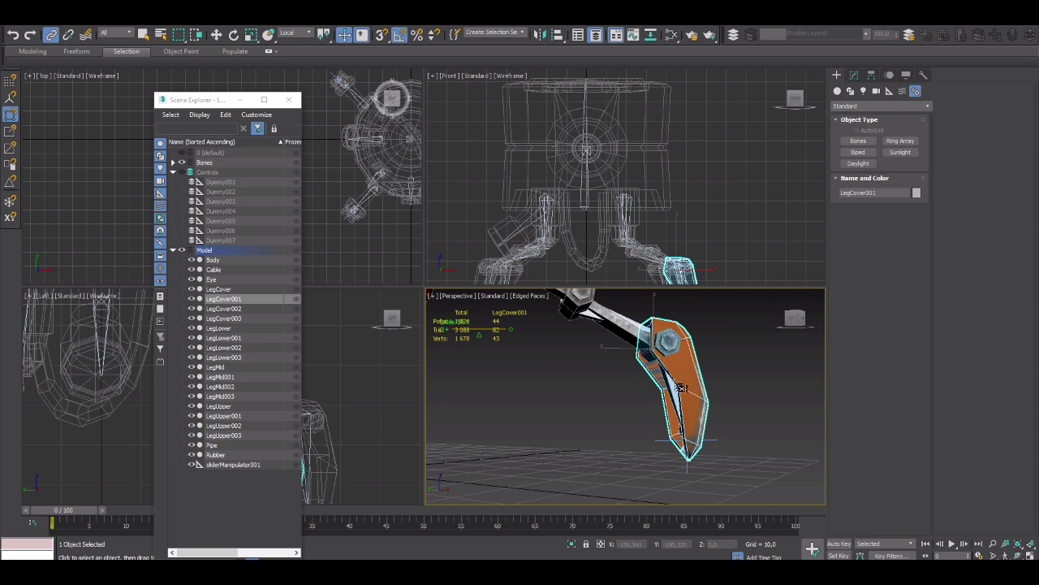
right_click(633, 390)
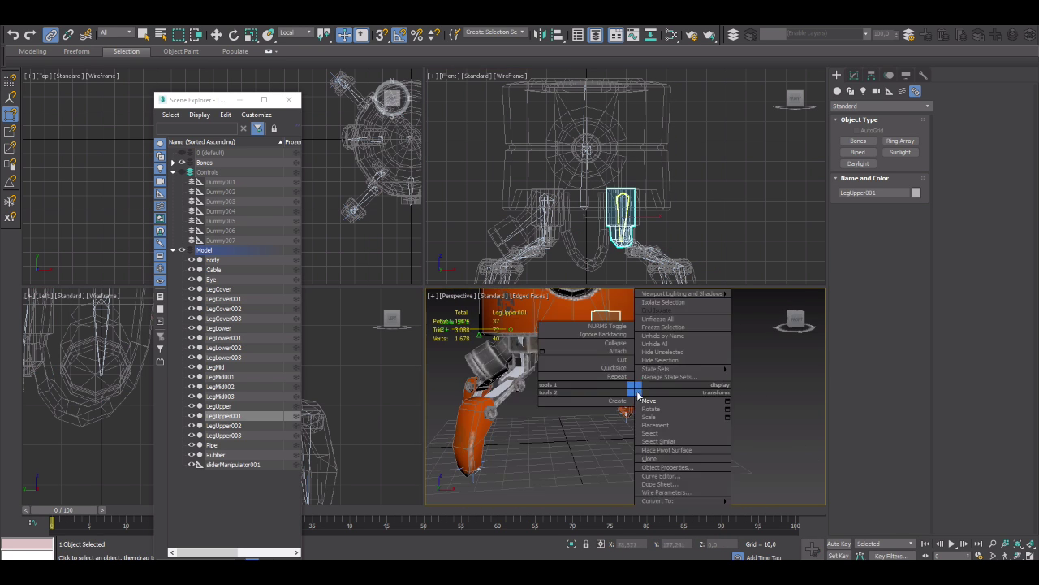
click(644, 382)
key(Down)
mouse_move(643, 382)
alt+middle_down()
mouse_move(614, 442)
mouse_move(574, 371)
alt+middle_up()
scroll(615, 443, down, 3)
scroll(615, 443, up, 4)
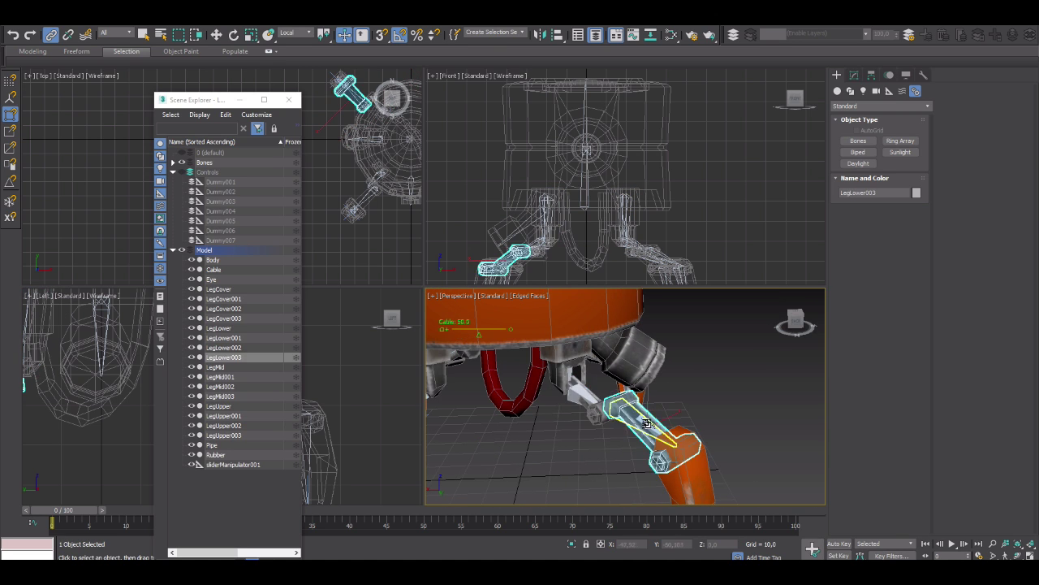
alt+middle_drag(646, 422, 492, 395)
key(Up)
key(Up)
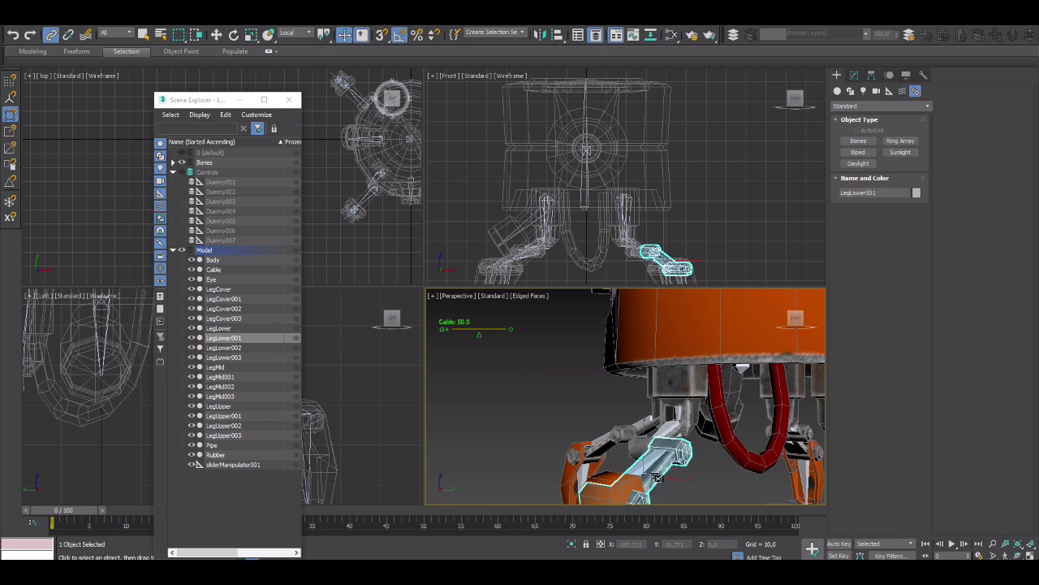
key(Up)
key(Up)
key(Up)
scroll(656, 477, down, 3)
alt+middle_drag(656, 477, 551, 334)
scroll(601, 406, up, 4)
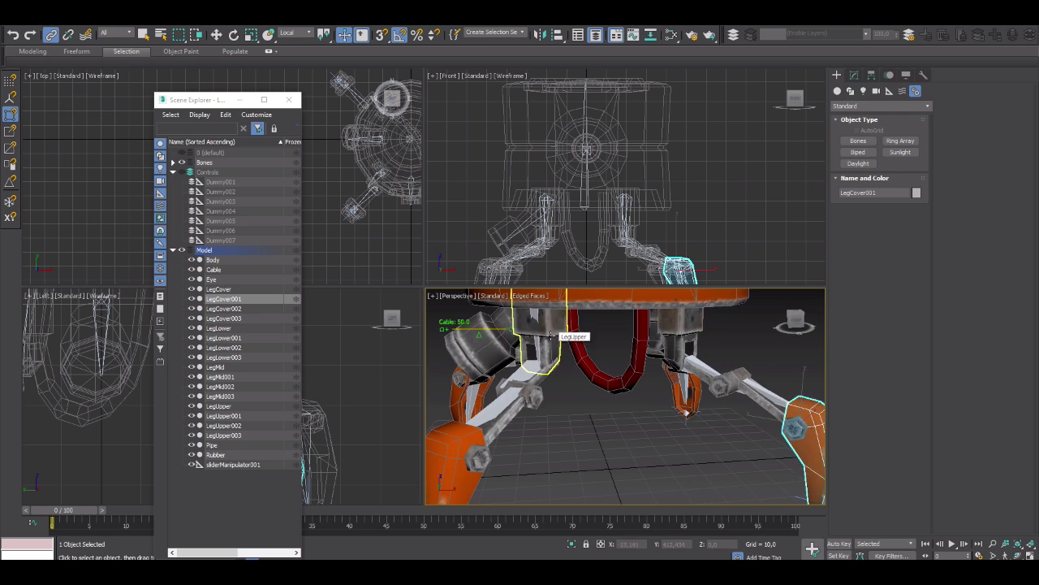
key(Up)
key(Up)
key(Up)
alt+middle_drag(526, 377, 464, 454)
click(497, 487)
alt+middle_drag(497, 487, 542, 393)
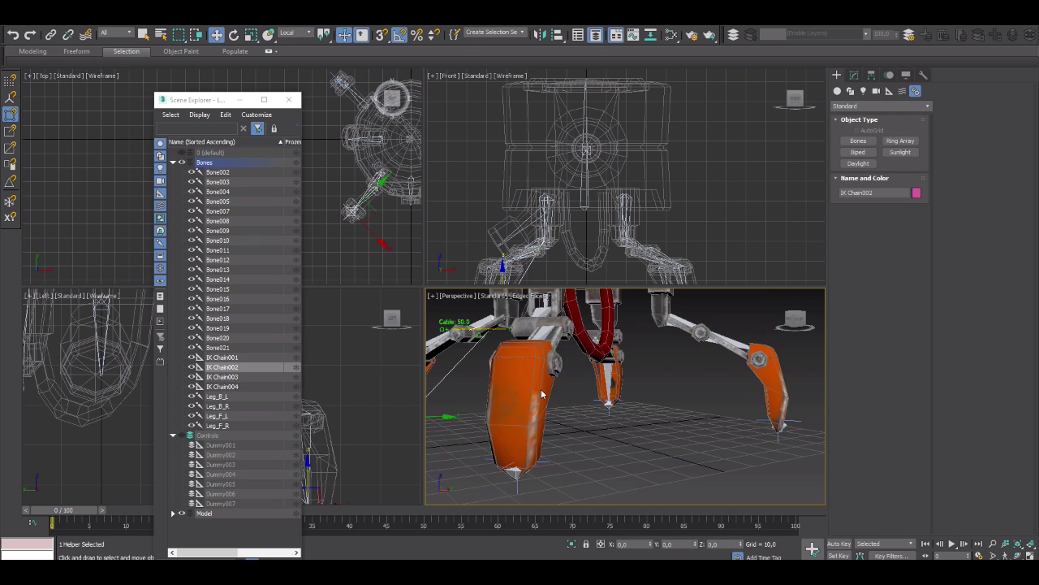
mouse_move(775, 335)
alt+middle_down()
mouse_move(650, 389)
mouse_move(649, 355)
mouse_move(664, 450)
alt+middle_up()
scroll(650, 390, up, 3)
click(610, 357)
key(e)
key(ctrl+d)
click(641, 355)
key(ctrl+d)
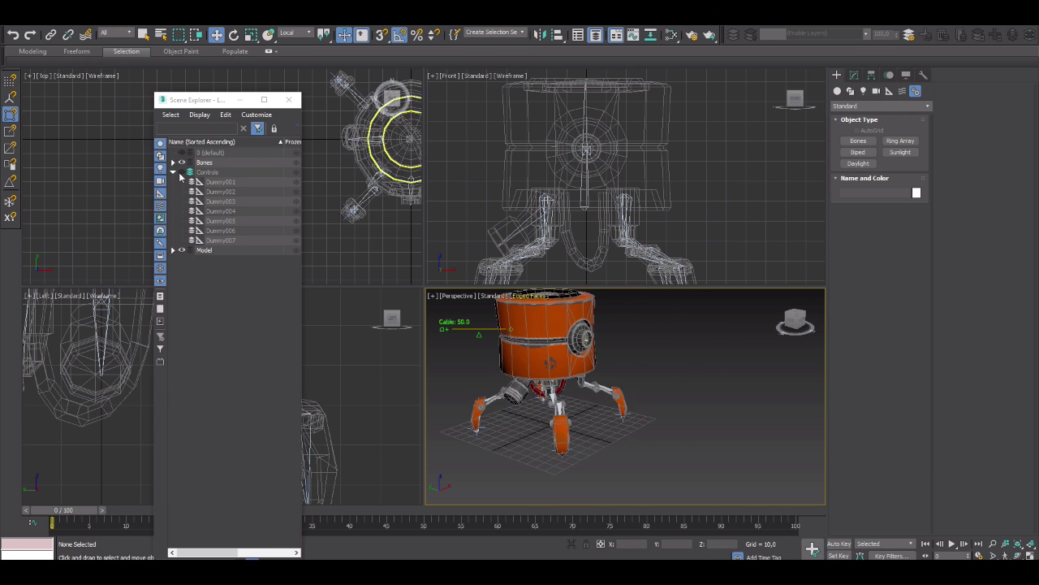
click(587, 329)
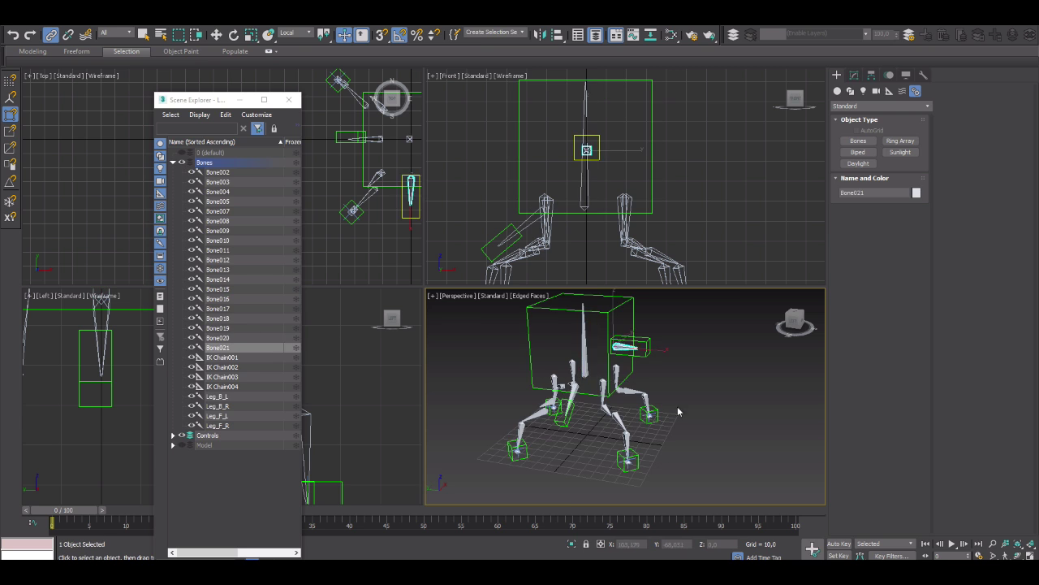
alt+middle_drag(623, 420, 495, 384)
click(495, 384)
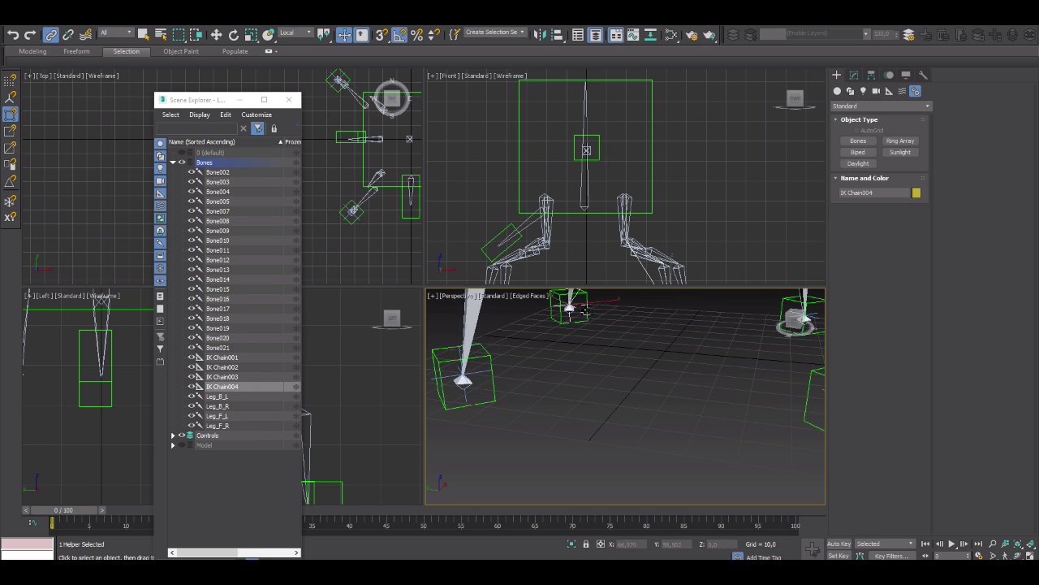
right_click(629, 329)
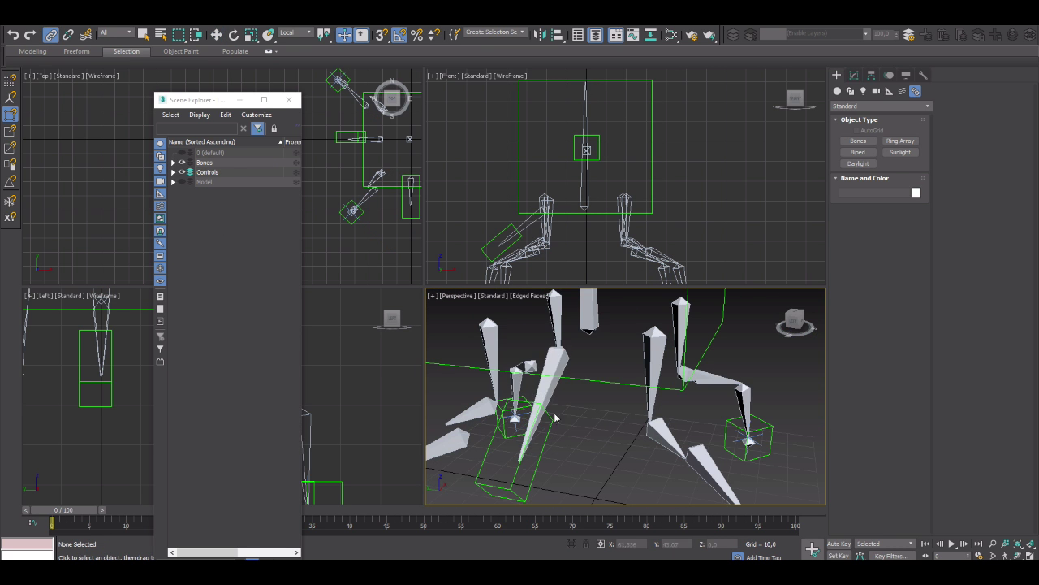
click(554, 417)
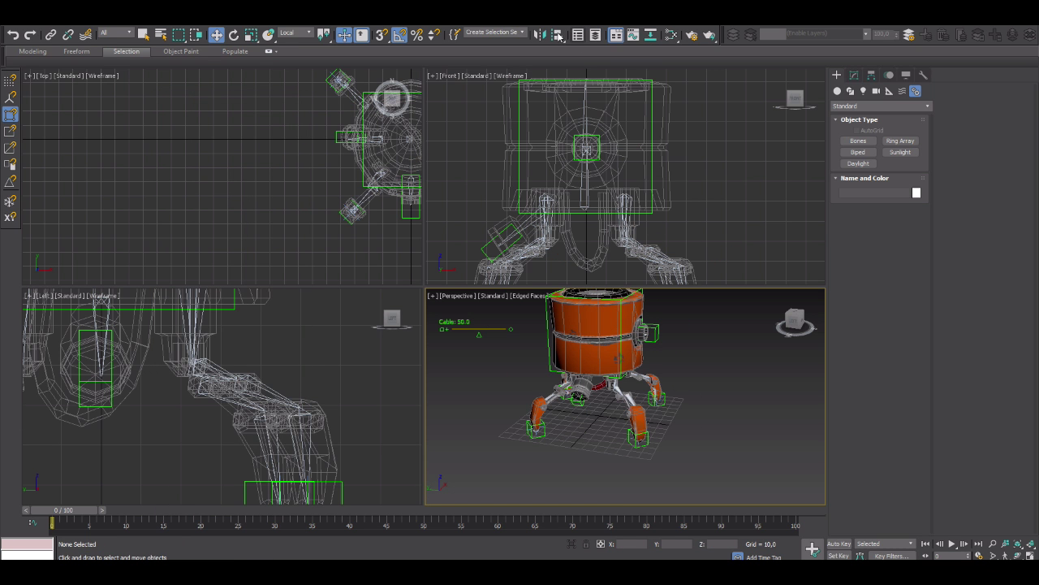
Add the Show Frozen in Gray column and untick it for the Model layer
click(557, 36)
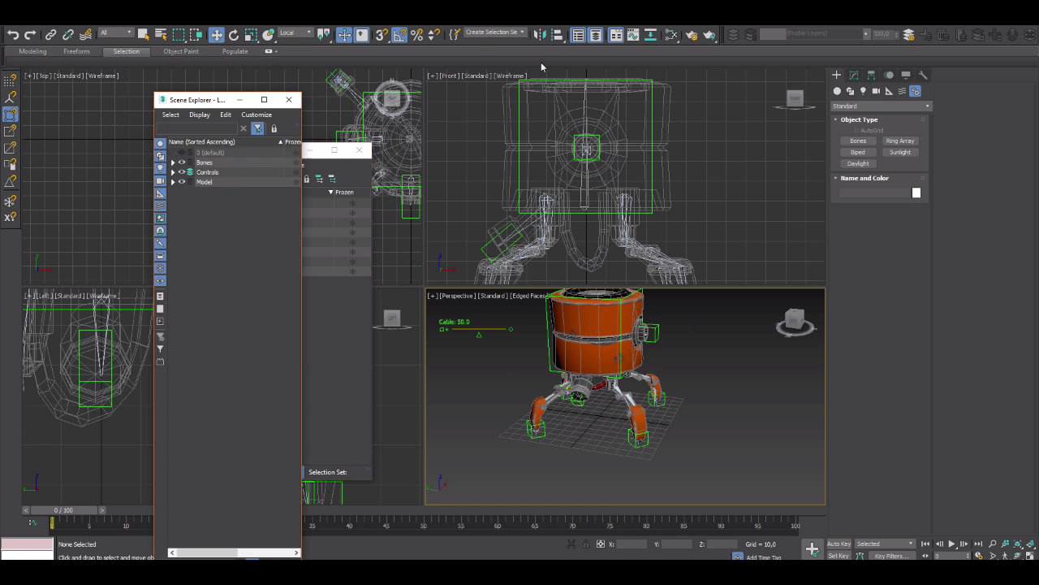
right_click(605, 315)
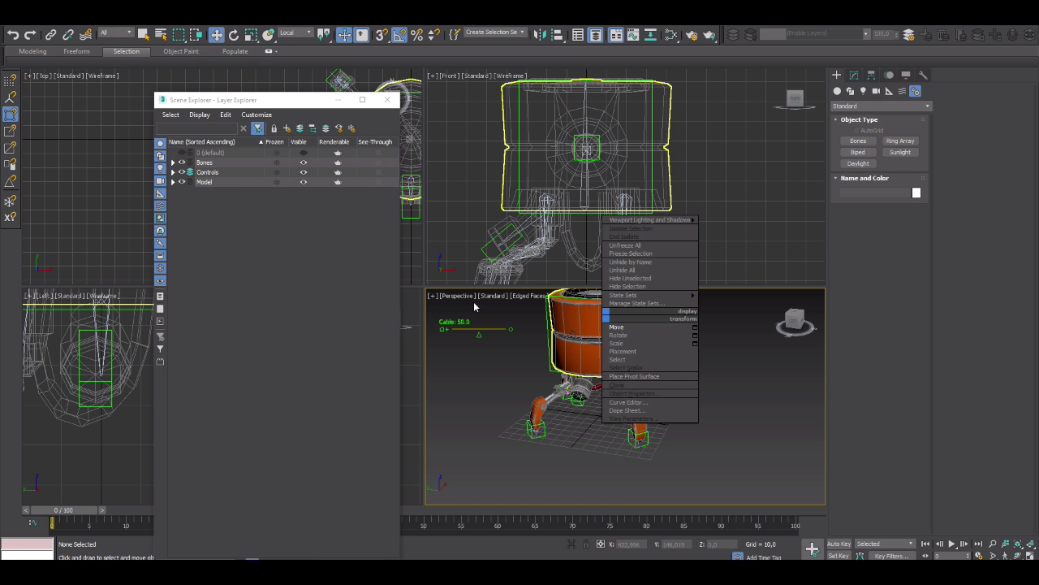
right_click(205, 180)
click(195, 164)
drag(400, 244, 458, 243)
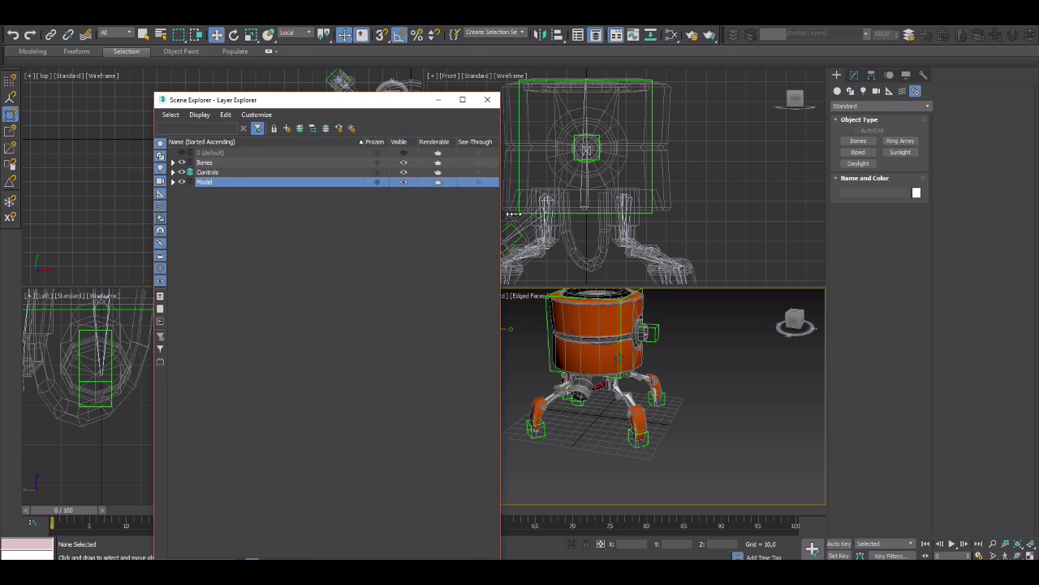
right_click(289, 139)
click(321, 210)
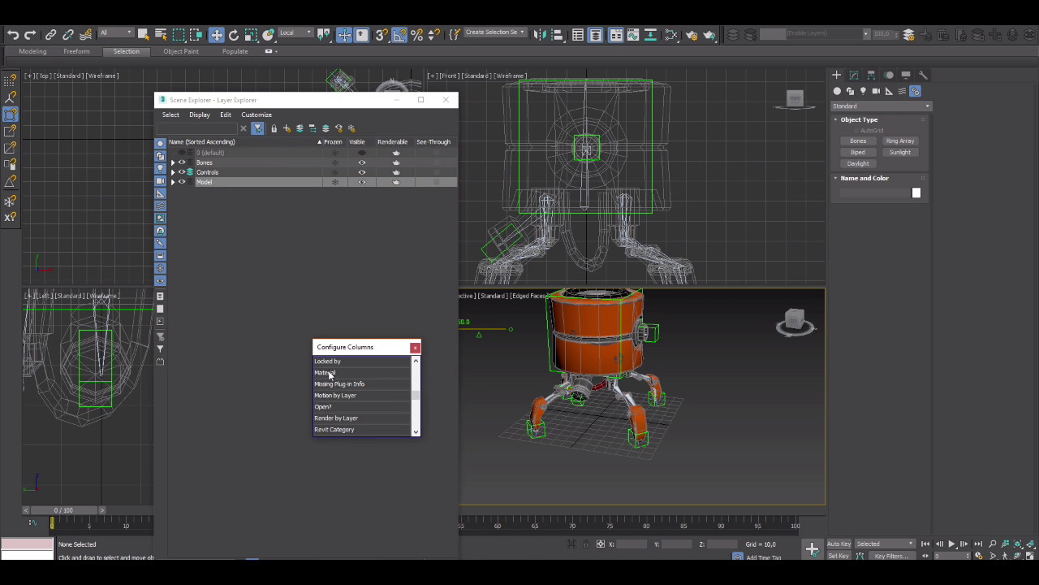
click(435, 180)
mouse_move(464, 238)
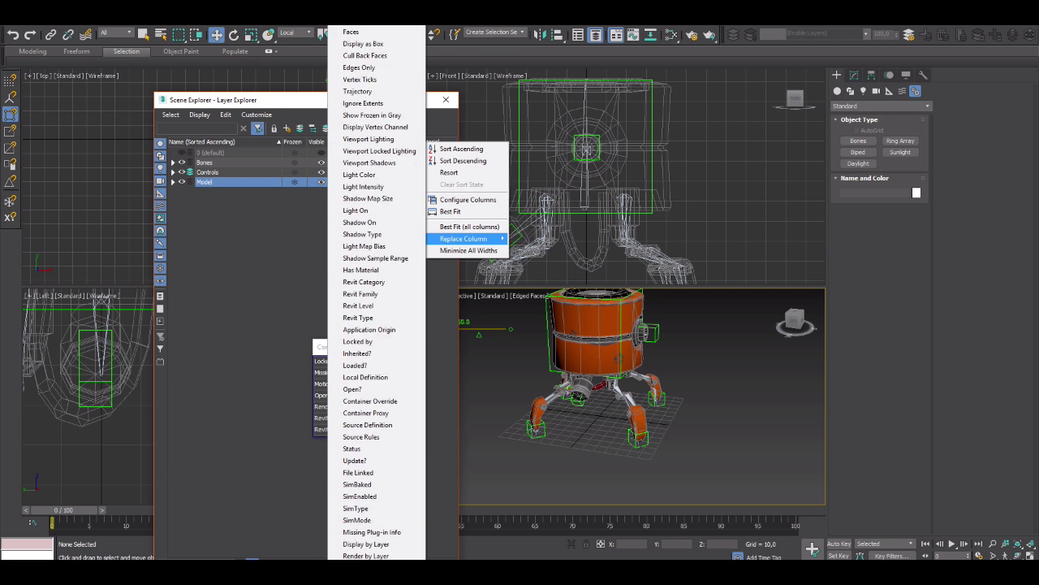
click(415, 128)
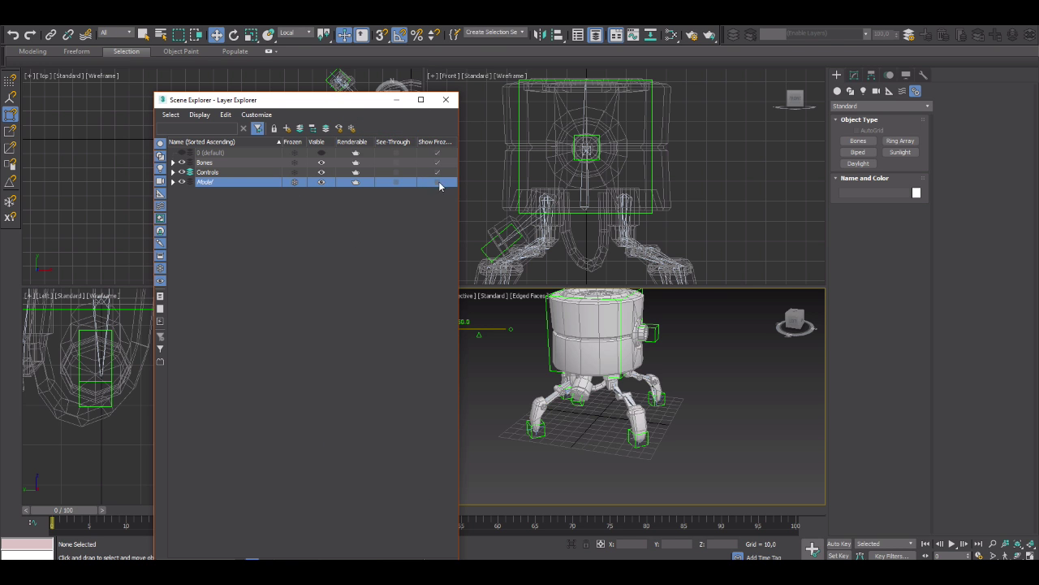
Move sliderManipulator001 into the Controls layer
click(173, 182)
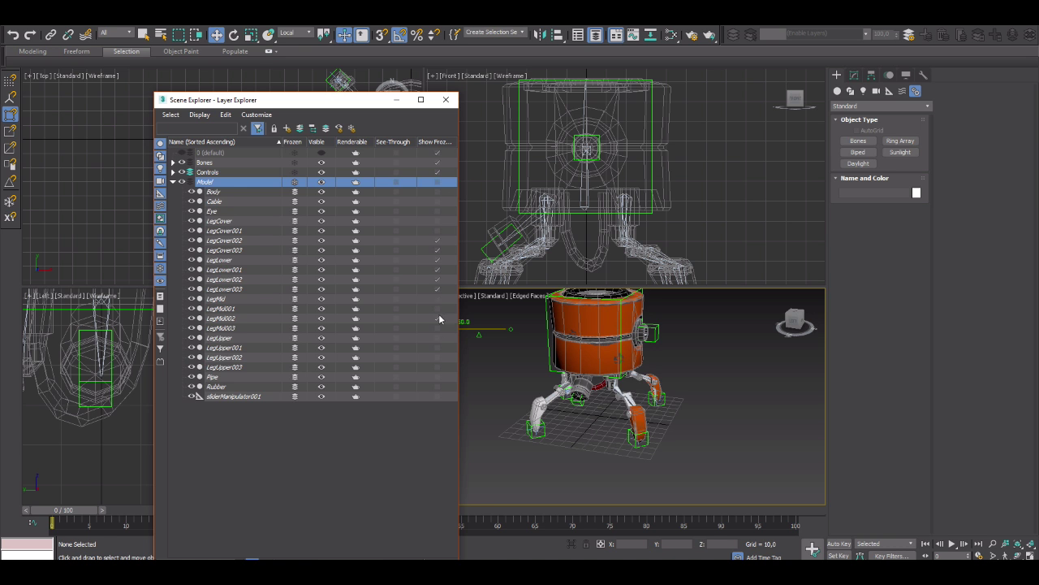
drag(215, 182, 210, 173)
click(173, 182)
Maximize the Perspective view and select the eye control Dummy007 in the Motion panel
click(446, 99)
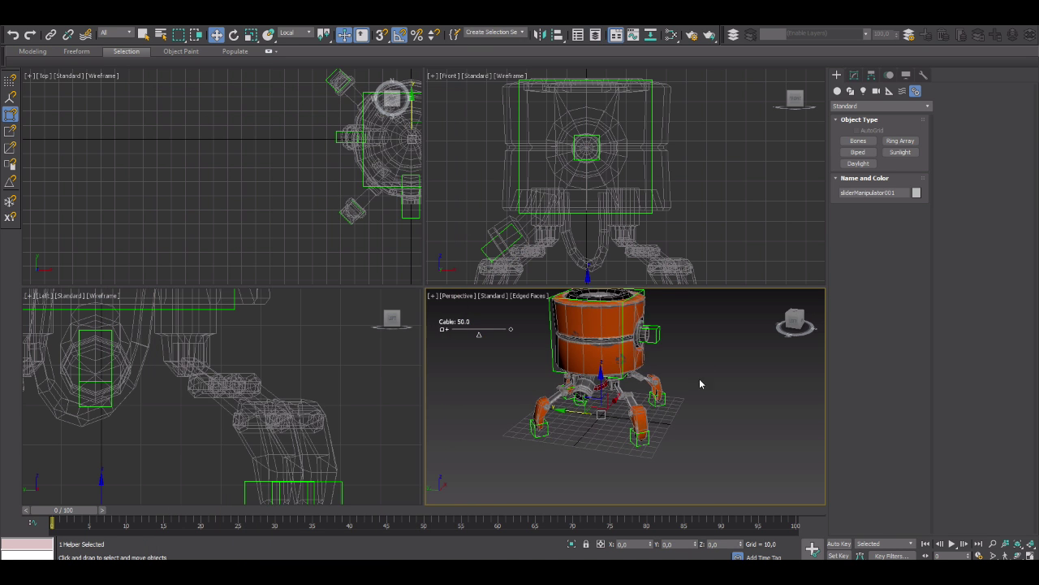
scroll(650, 390, up, 3)
key(alt+w)
click(561, 300)
key(e)
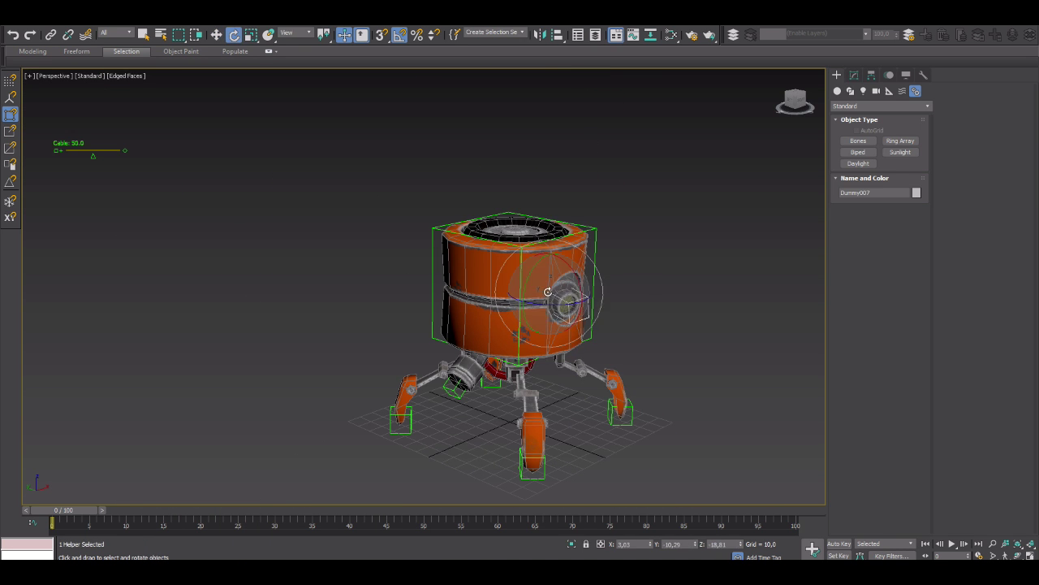
click(906, 73)
Give Dummy007 a Position XYZ controller with an On/Off controller on X Position
click(881, 185)
click(843, 165)
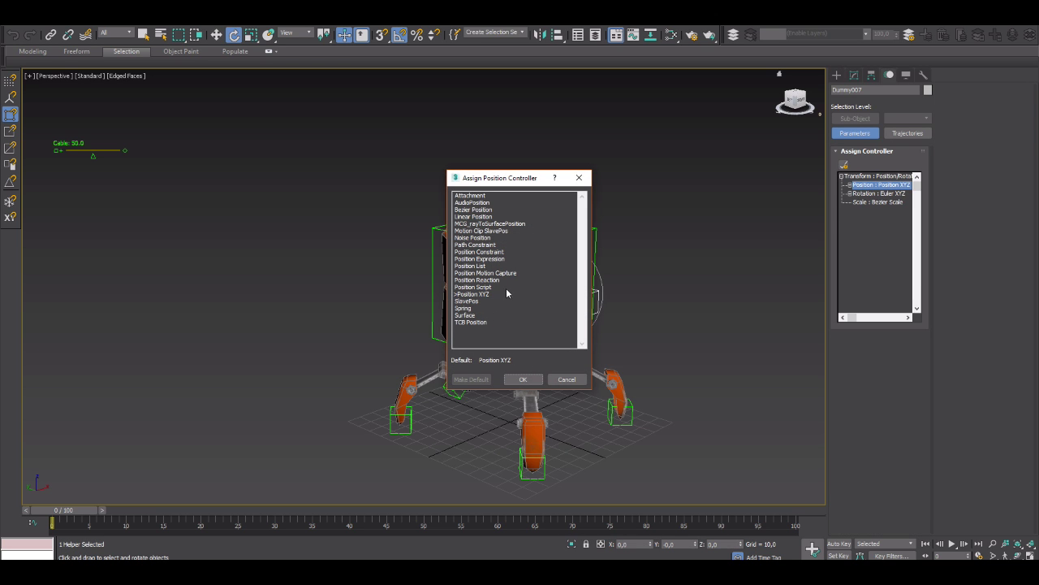
click(566, 380)
click(849, 185)
right_click(874, 195)
double_click(883, 195)
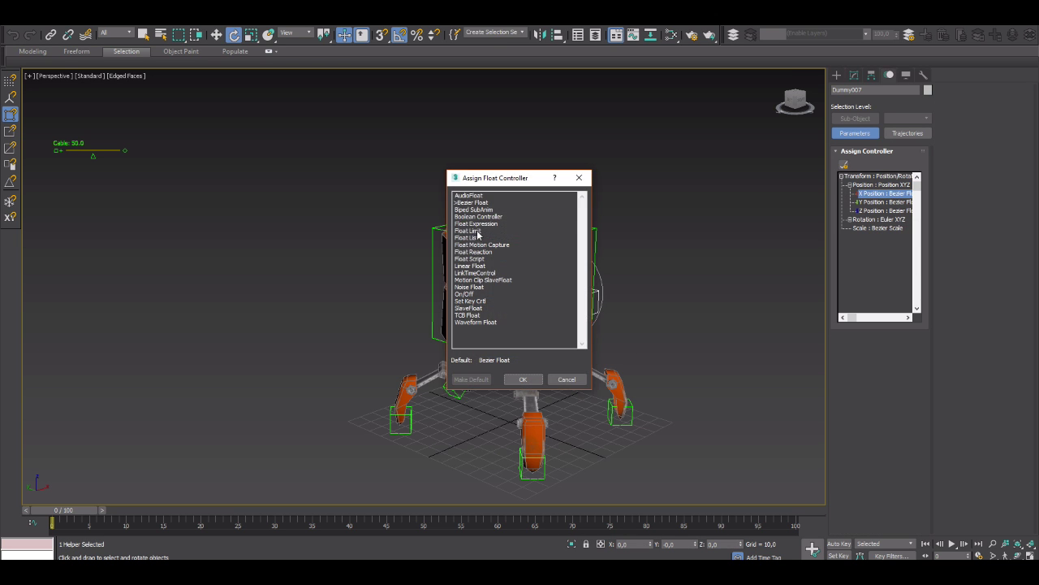
double_click(480, 297)
Assign On/Off controllers to the Y and Z Position tracks as well
alt+middle_drag(634, 273, 556, 276)
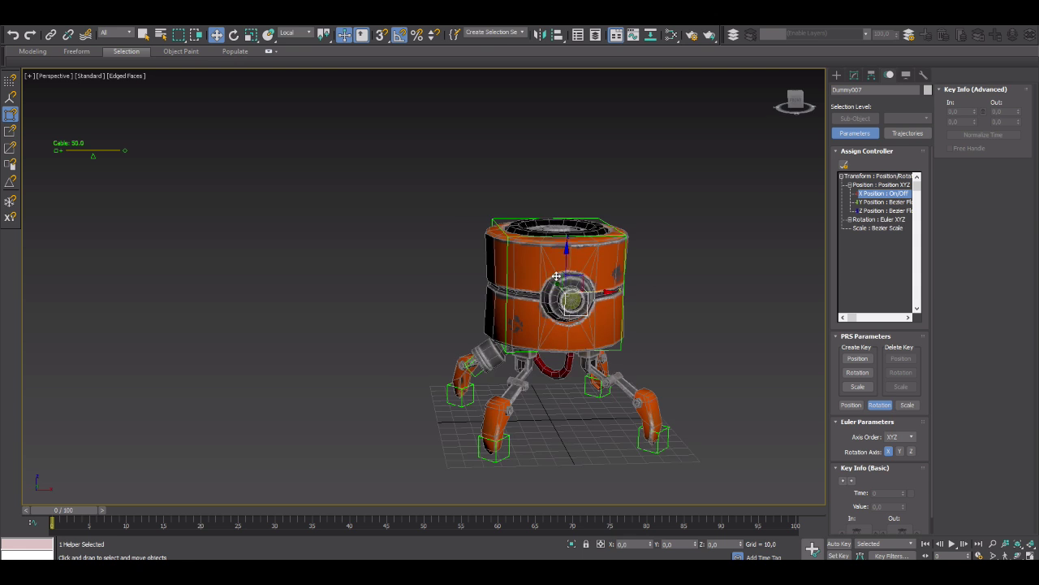
double_click(876, 203)
double_click(481, 297)
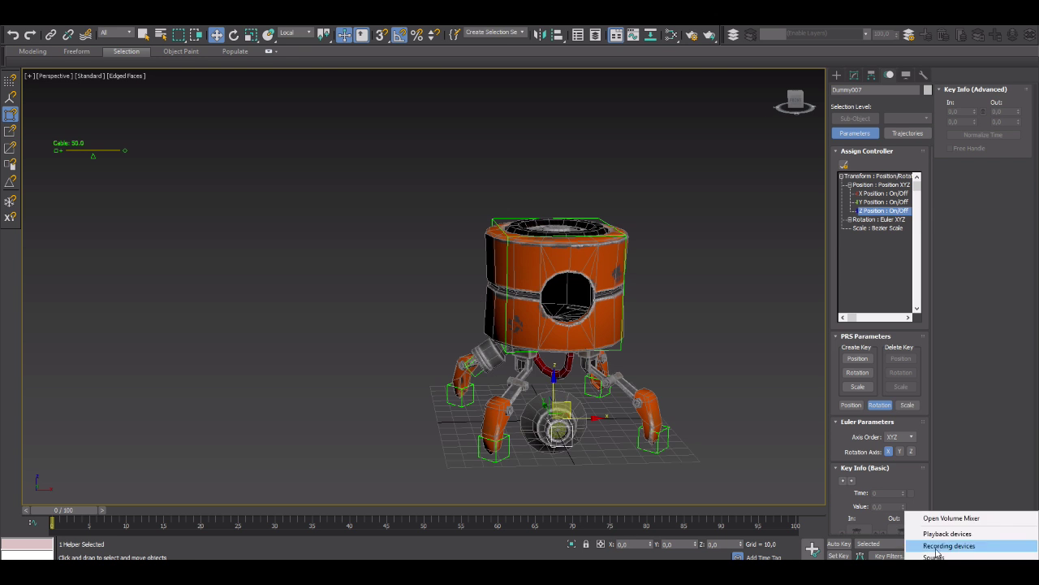
alt+middle_drag(780, 236, 757, 236)
double_click(881, 210)
click(185, 298)
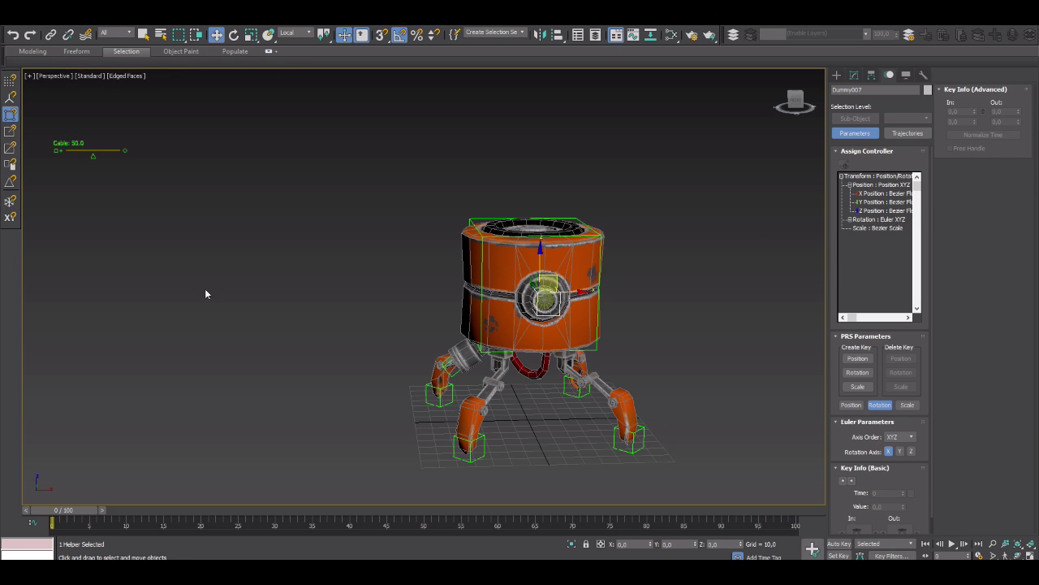
alt+middle_drag(588, 291, 536, 292)
Set Dummy007's Euler rotation axis order to ZXY
right_click(889, 197)
click(905, 253)
key(e)
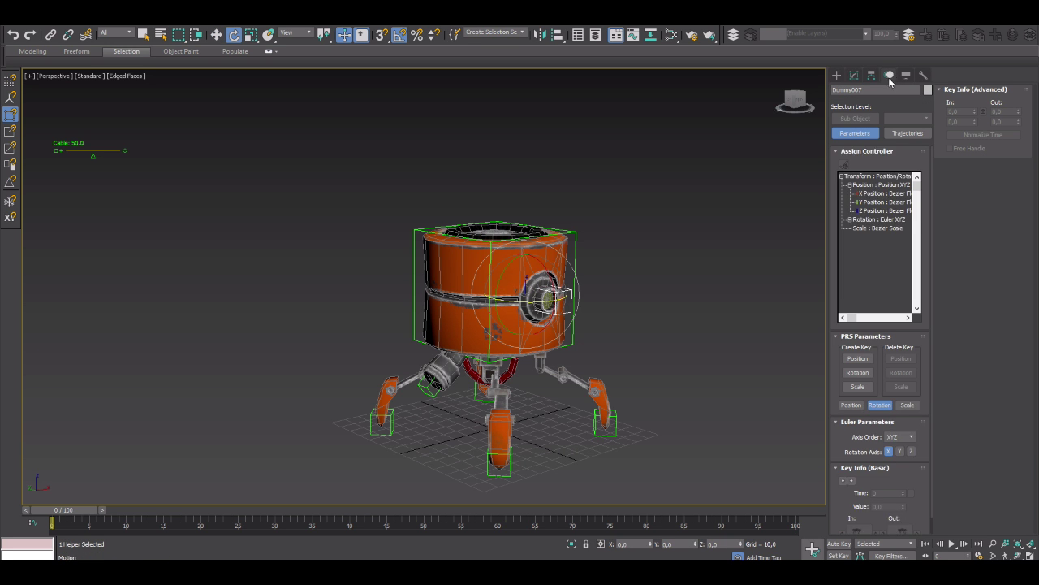
mouse_move(779, 406)
alt+middle_down()
mouse_move(691, 399)
mouse_move(536, 294)
alt+middle_up()
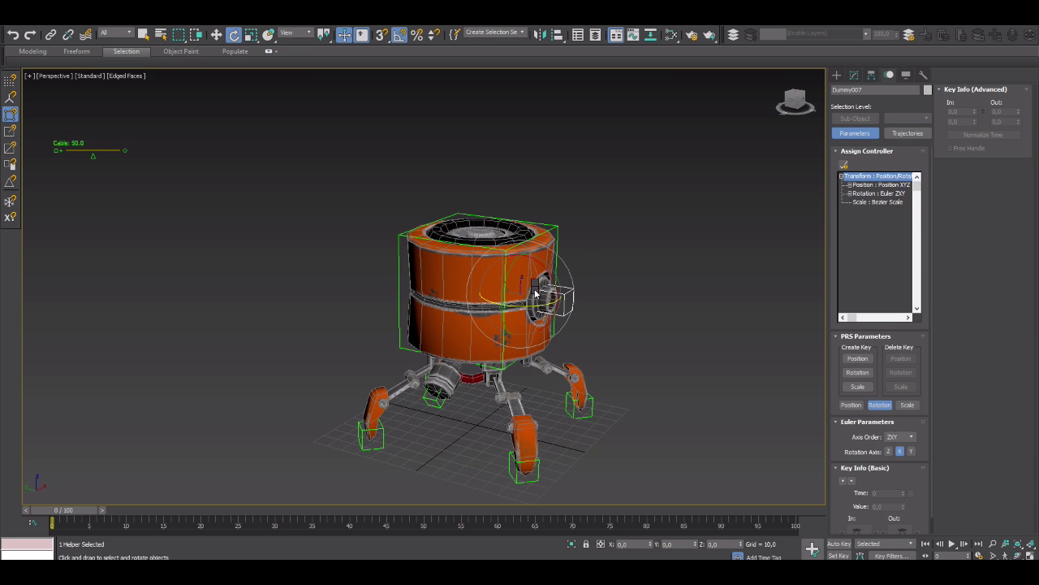
alt+middle_drag(593, 404, 487, 262)
Select the front-left leg control Dummy005 and check its pivot settings
key(w)
click(421, 367)
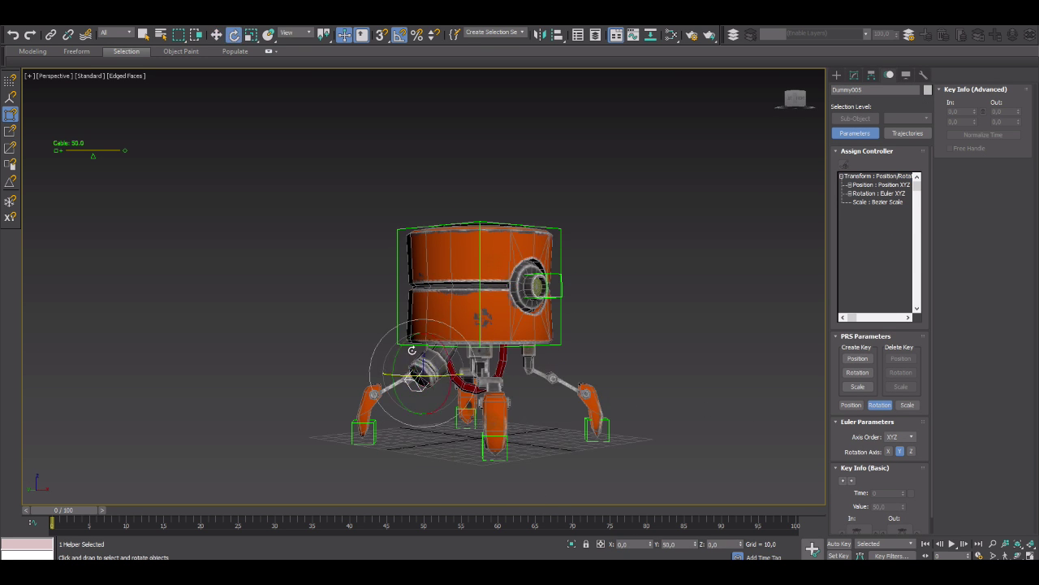
click(872, 74)
alt+middle_drag(520, 349, 449, 348)
click(838, 75)
alt+middle_drag(520, 325, 454, 325)
key(e)
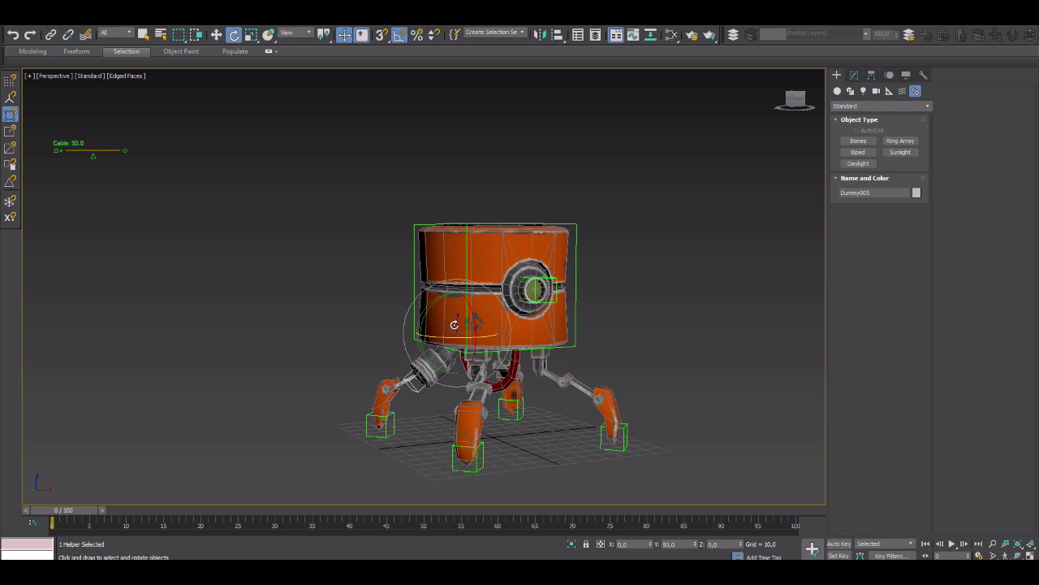
scroll(523, 225, up, 3)
Expand the Bones layer in the Scene Explorer and select Bone019
click(596, 34)
click(172, 162)
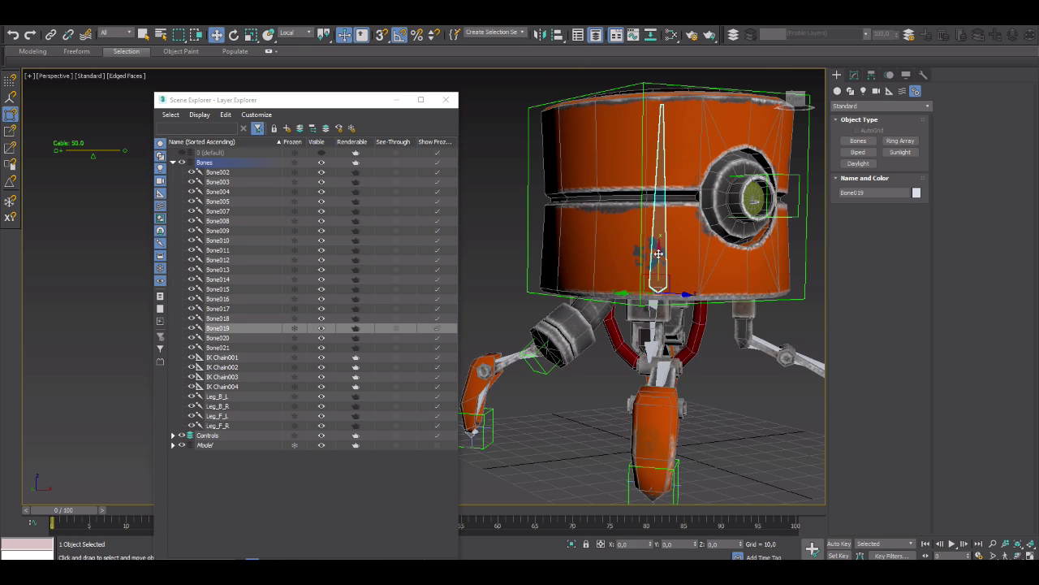
click(218, 328)
key(w)
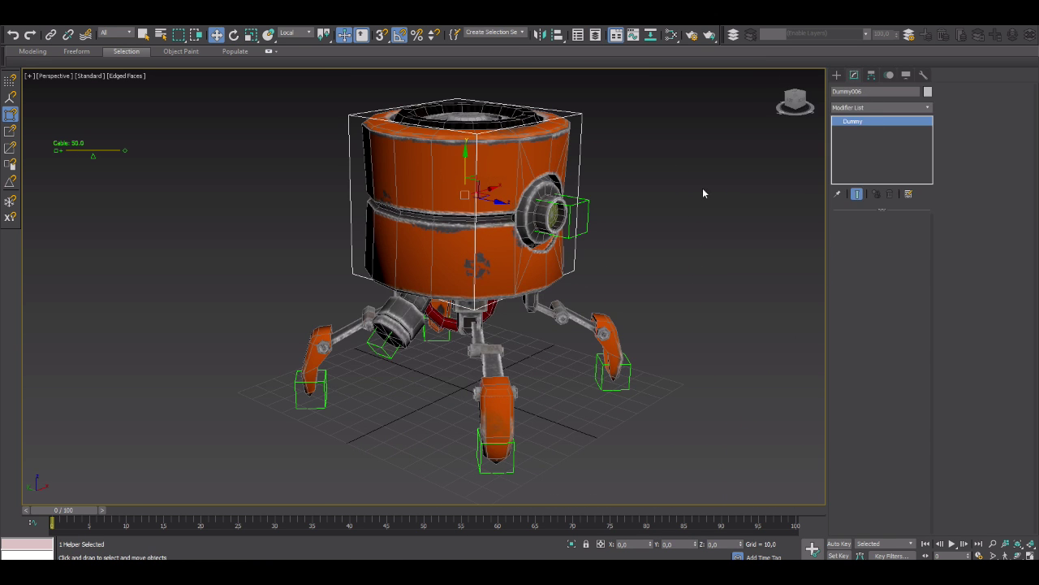
Select the right foot control dummy from a near-front view
click(608, 319)
scroll(631, 311, down, 5)
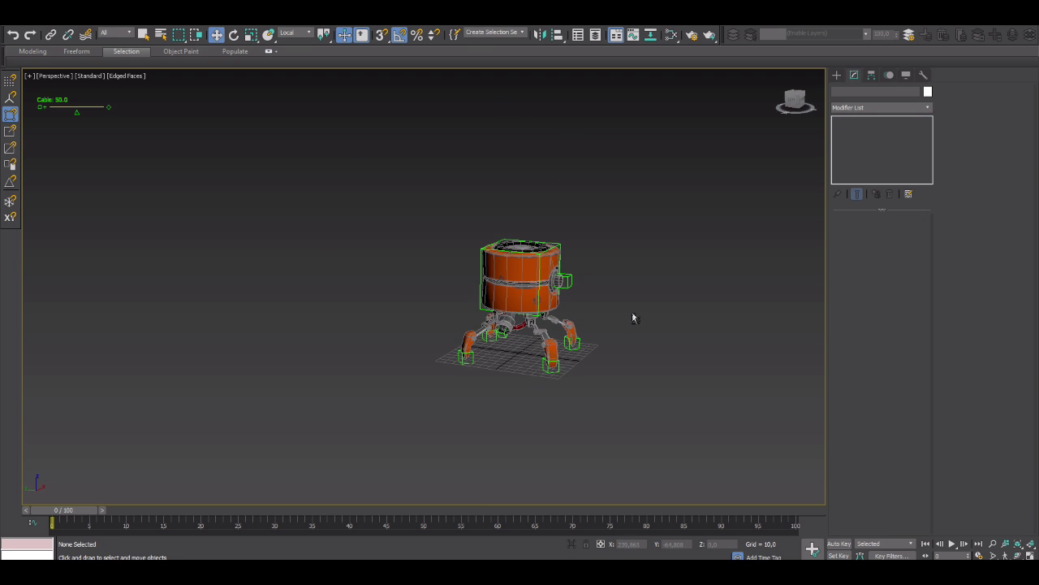
mouse_move(632, 311)
alt+middle_down()
mouse_move(203, 476)
mouse_move(379, 413)
alt+middle_up()
click(480, 405)
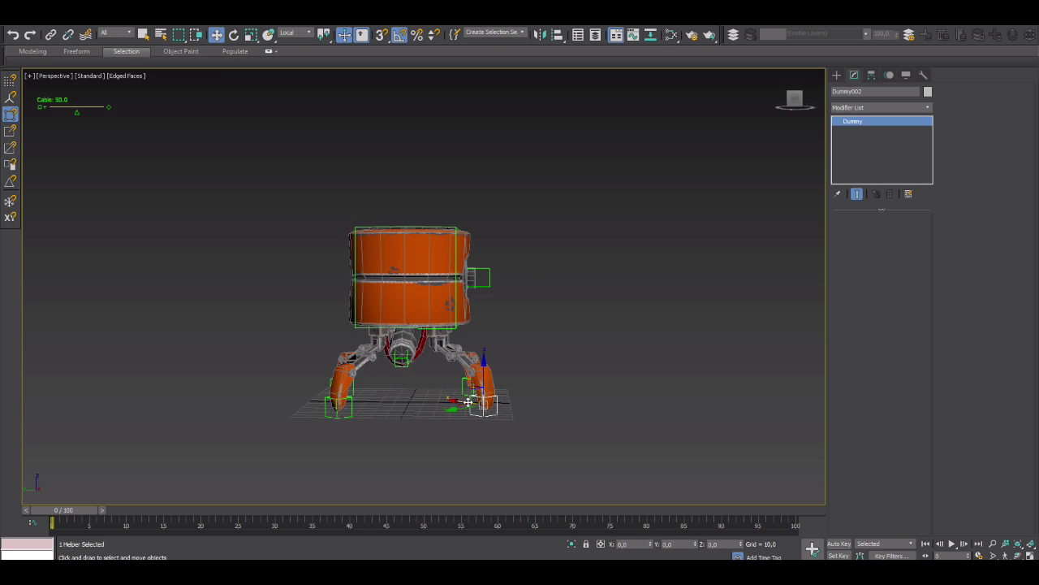
mouse_move(480, 402)
alt+middle_down()
mouse_move(520, 347)
mouse_move(504, 380)
mouse_move(568, 455)
alt+middle_up()
key(e)
scroll(477, 358, up, 4)
scroll(678, 542, down, 1)
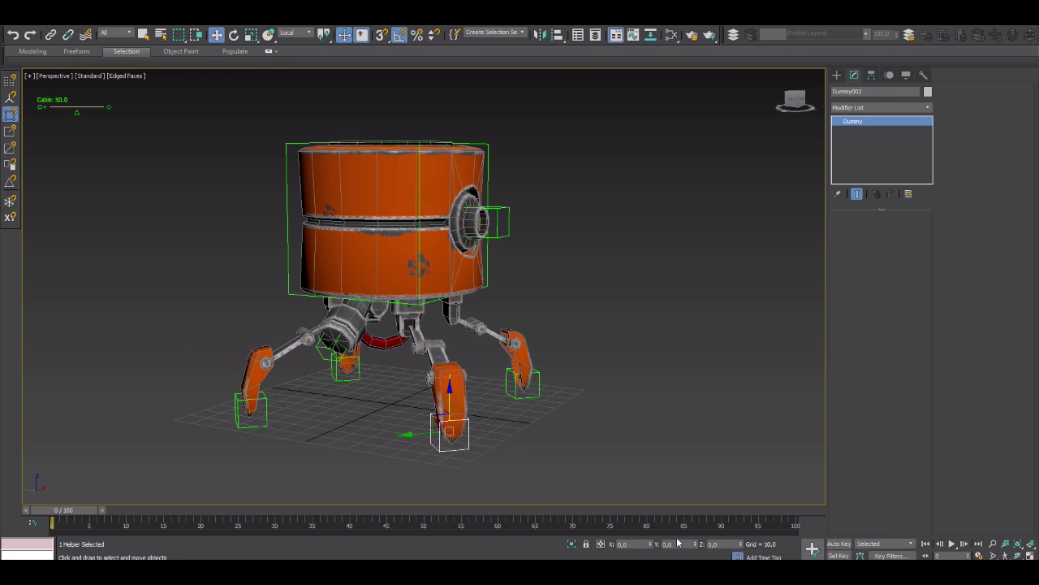
Switch to four viewports, fit the robot, and lower the body dummy slightly
key(alt+w)
key(ctrl+shift+z)
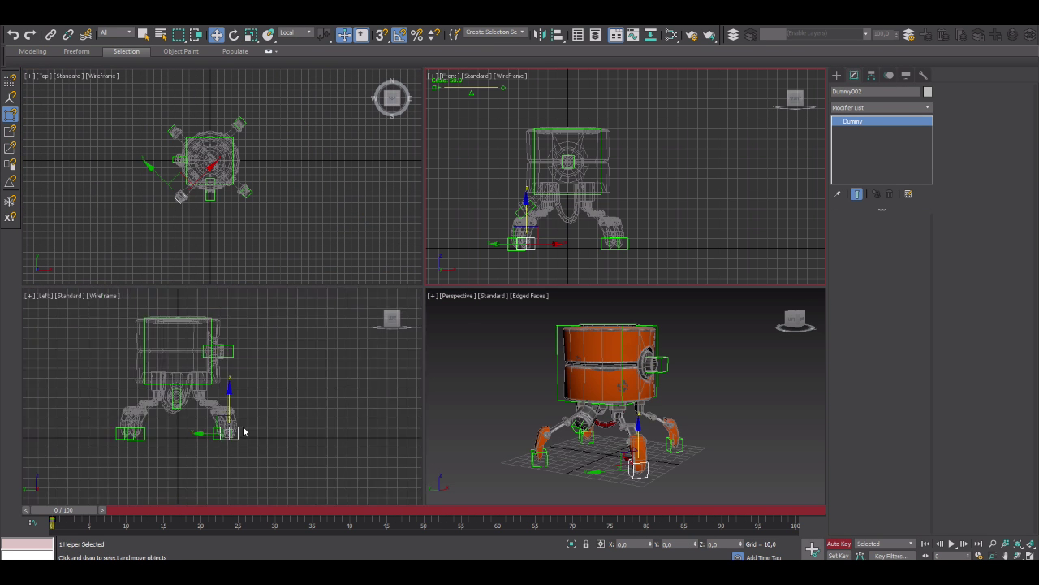
mouse_move(620, 462)
alt+middle_down()
mouse_move(619, 474)
mouse_move(619, 391)
alt+middle_up()
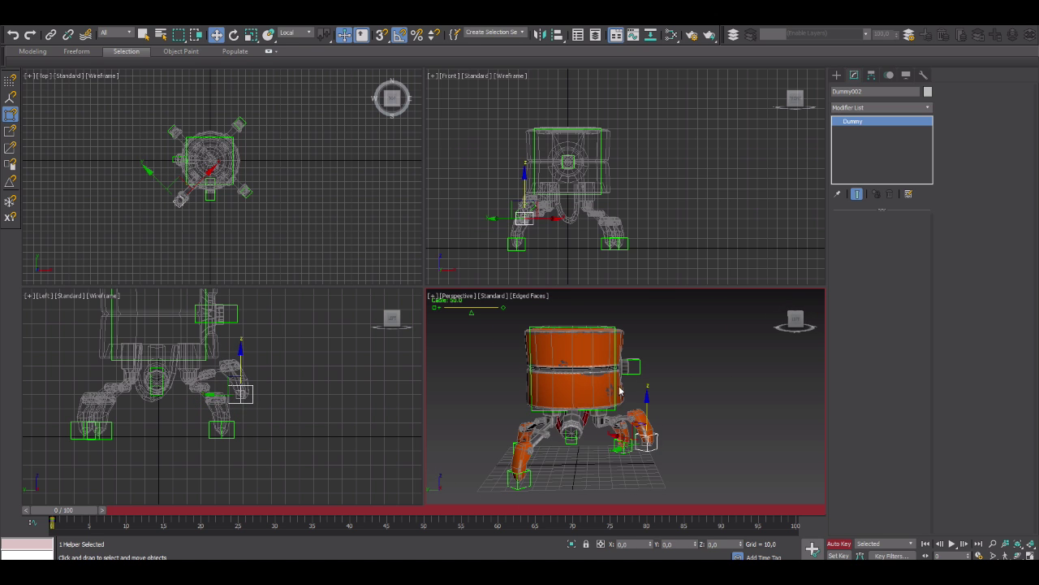
drag(586, 353, 589, 358)
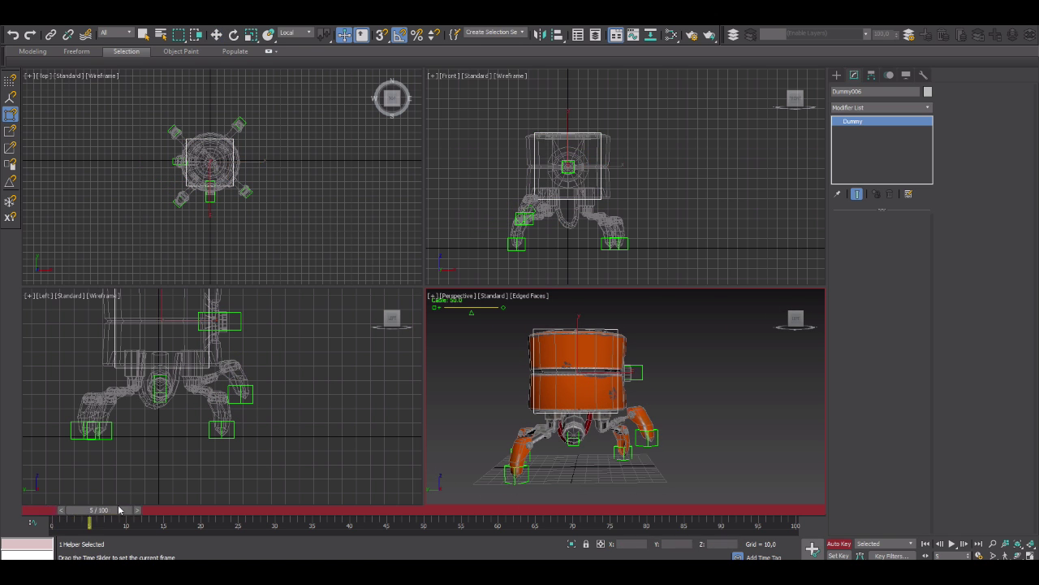
drag(118, 509, 52, 509)
click(639, 467)
key(w)
Key the right foot dummy's position at frames 0 and 20, then review the step
drag(232, 510, 91, 509)
key(w)
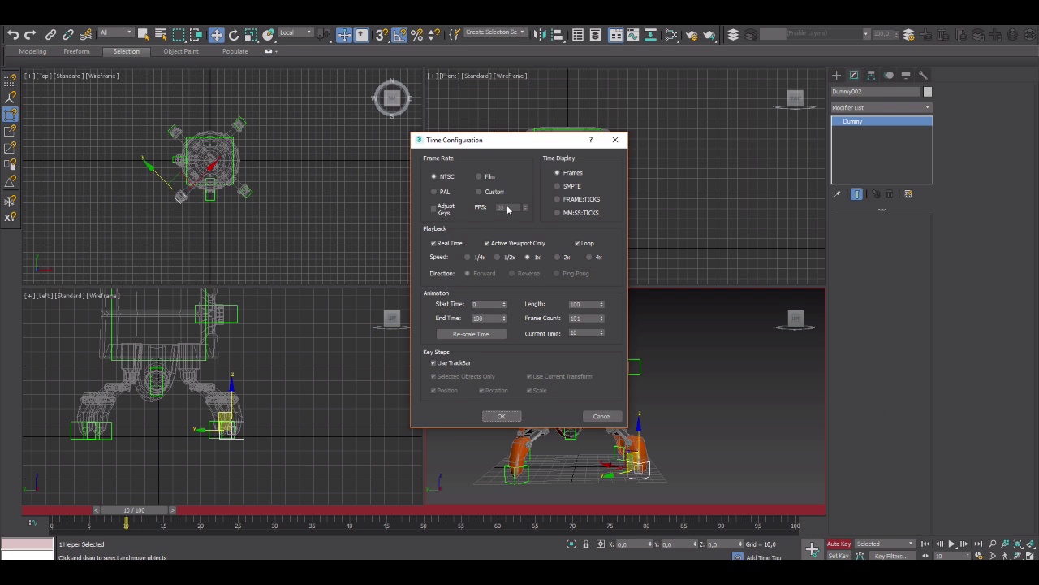
click(501, 416)
alt+middle_drag(569, 366, 639, 373)
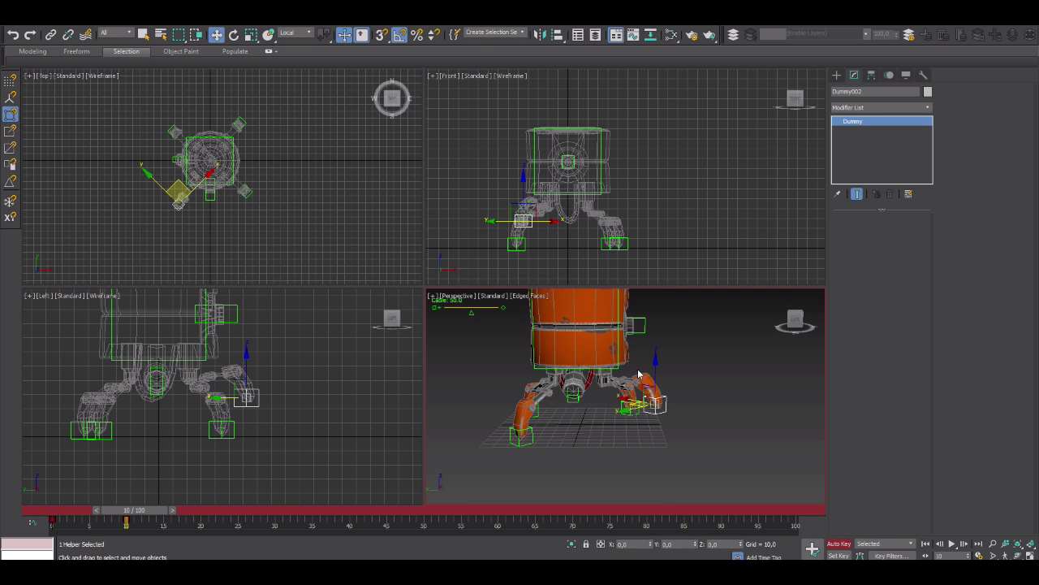
drag(77, 520, 204, 510)
key(w)
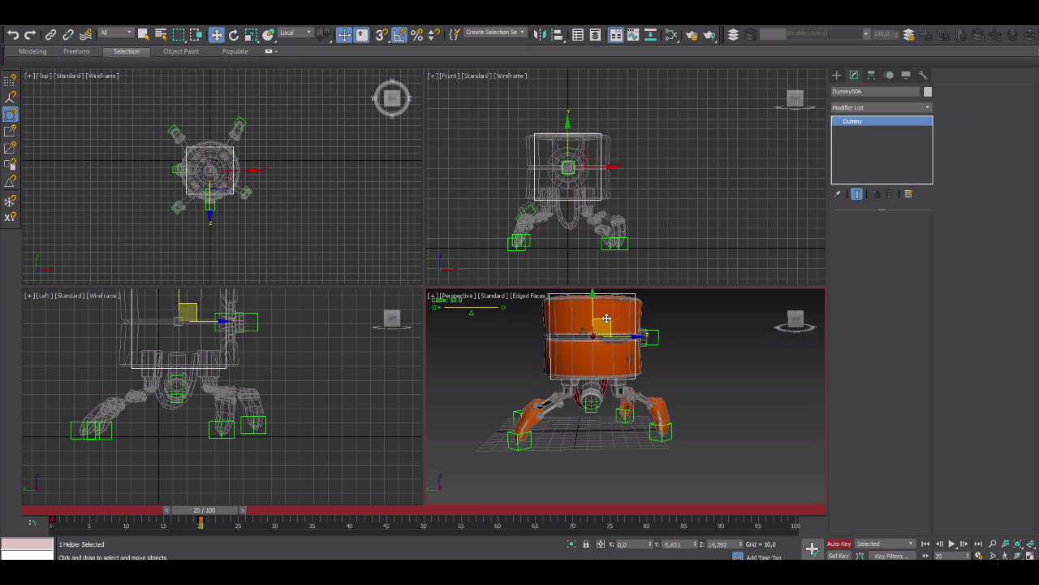
mouse_move(201, 520)
mouse_down()
mouse_move(231, 520)
mouse_move(125, 520)
mouse_up()
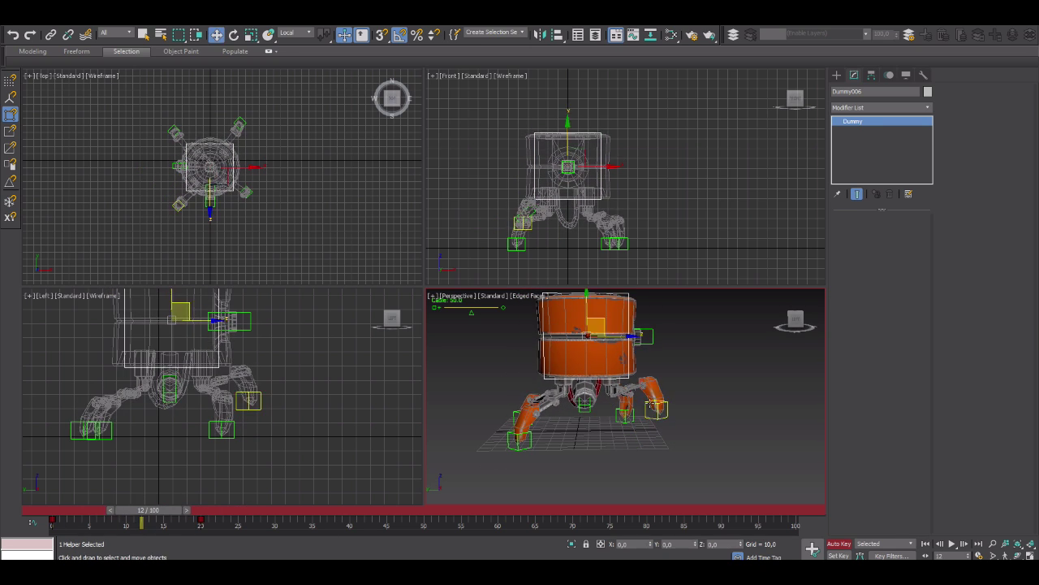
key(w)
mouse_move(625, 389)
alt+middle_down()
mouse_move(674, 406)
mouse_move(694, 367)
alt+middle_up()
Pose the other foot dummy at frame 10 and open its Dope Sheet
click(675, 412)
key(Home)
drag(63, 510, 133, 510)
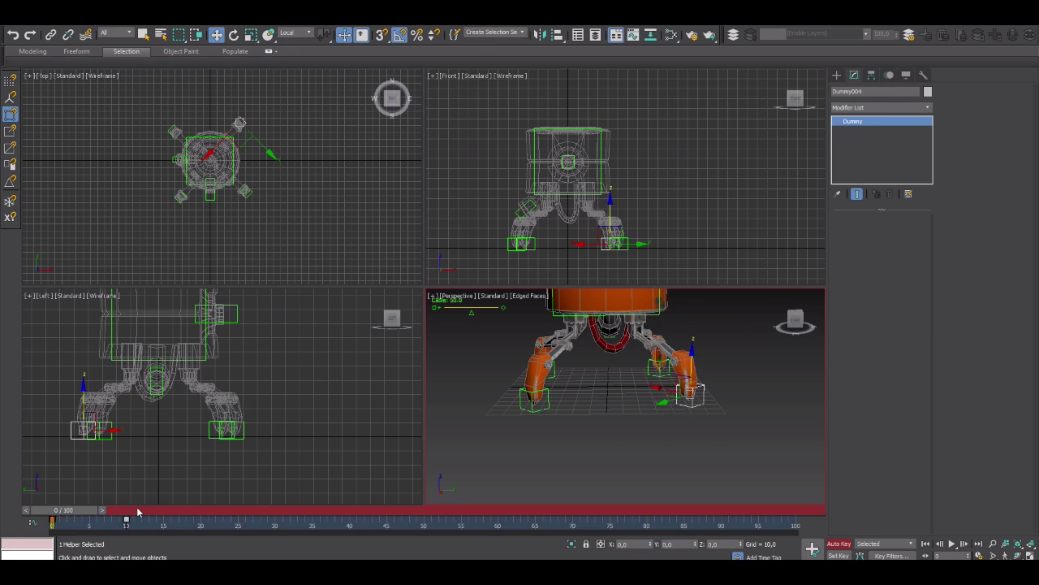
alt+middle_drag(633, 389, 680, 378)
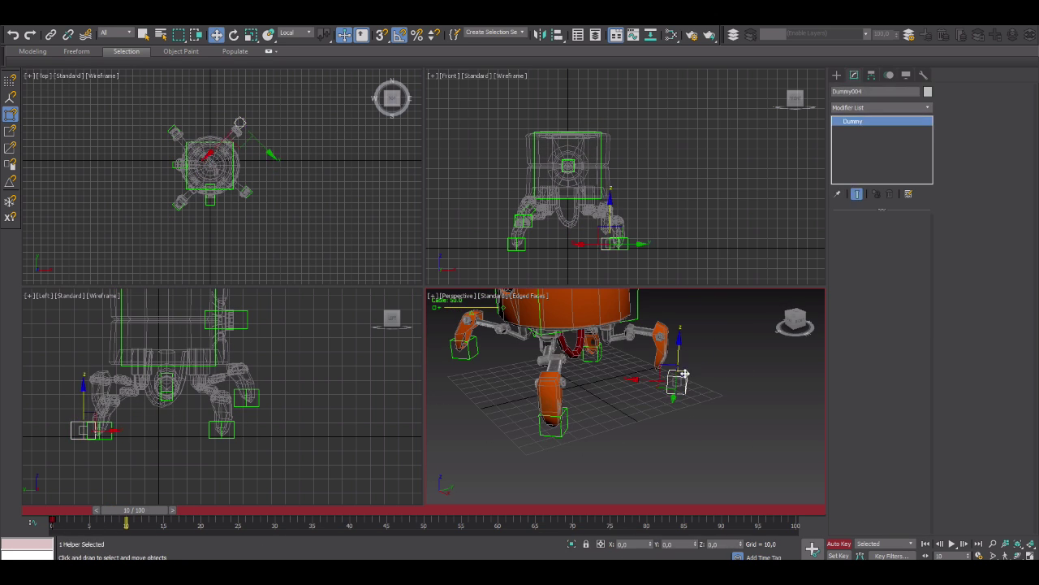
right_click(685, 373)
click(747, 468)
Delete the foot dummy's frame-0 key in the Dope Sheet
right_click(78, 221)
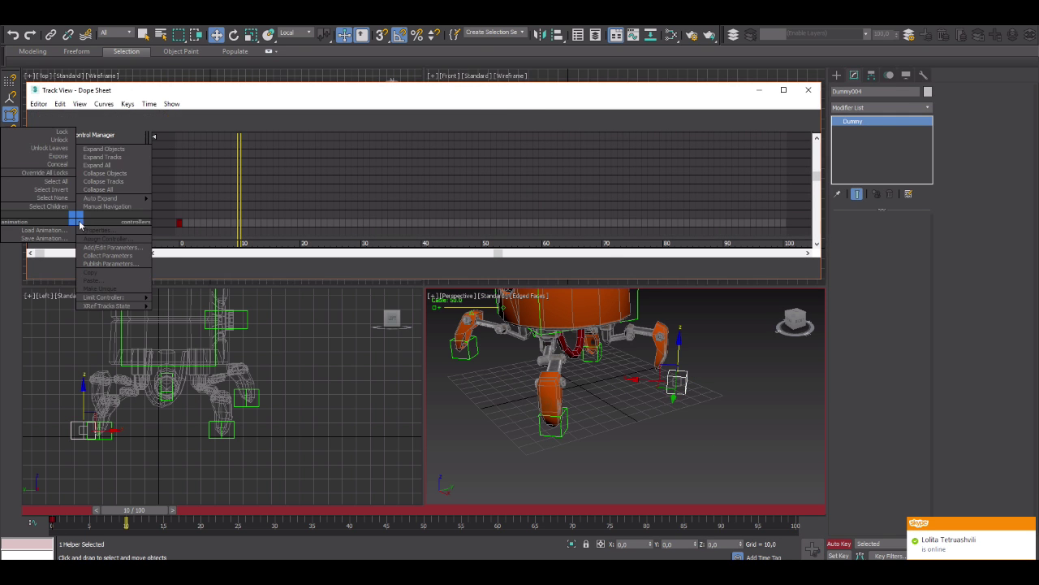
click(97, 176)
click(548, 329)
Browse the Dope Sheet's Edit and Show menus and reposition the window
click(59, 104)
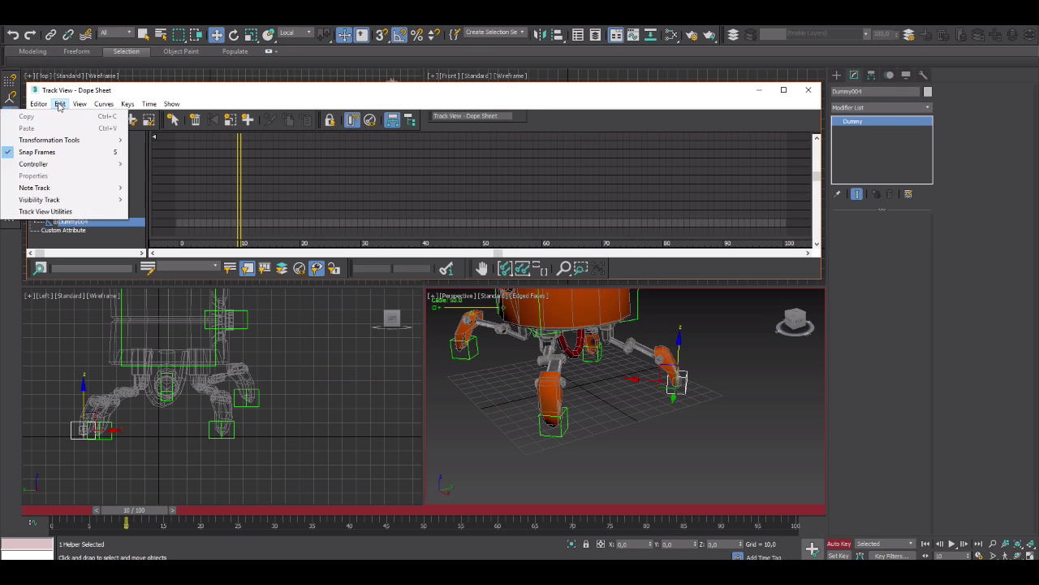
click(49, 211)
click(162, 372)
click(171, 104)
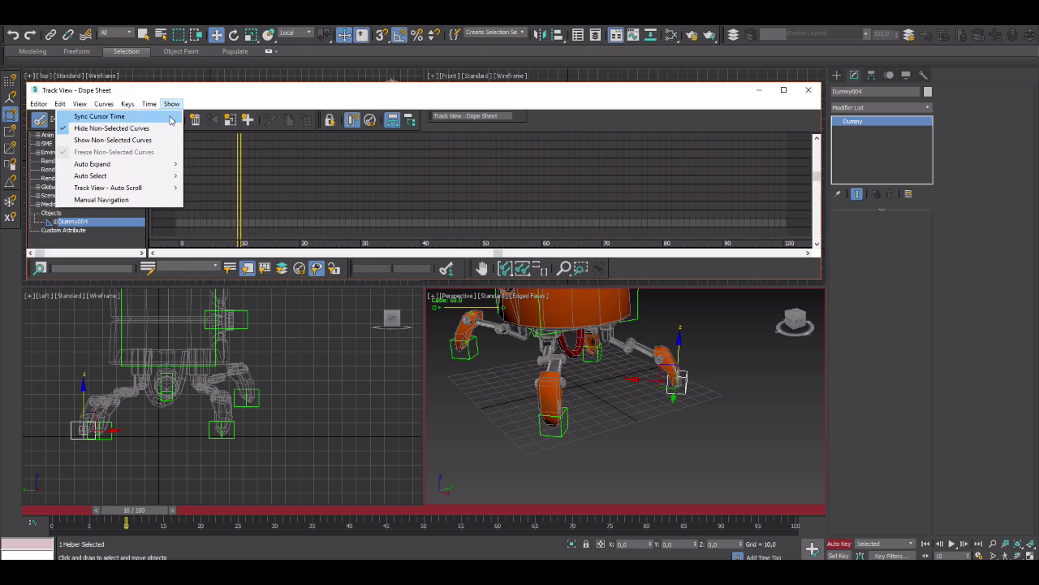
drag(273, 90, 311, 45)
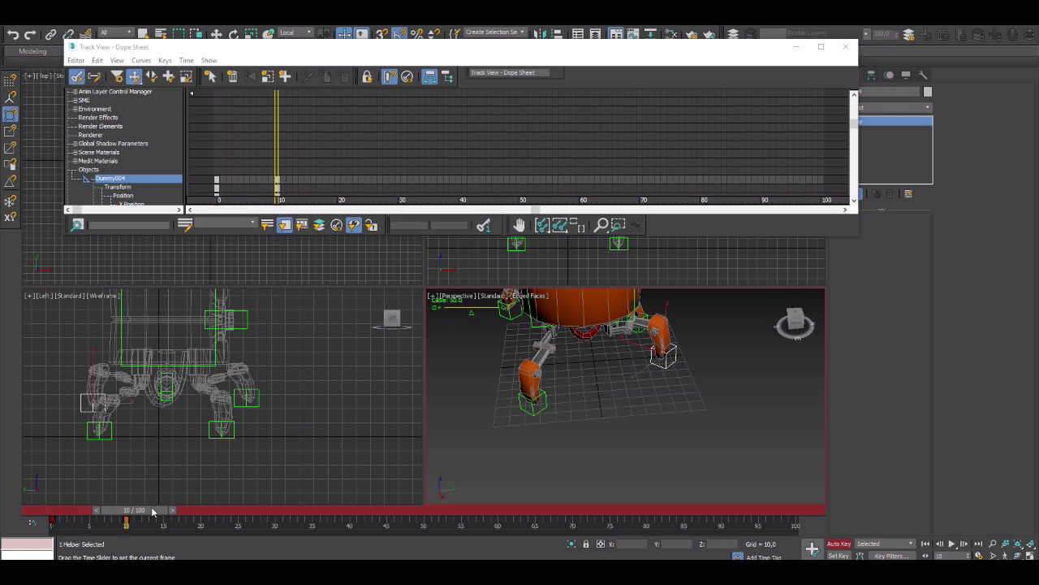
At frame 30, pose the opposite leg dummy and the body control dummy
click(846, 46)
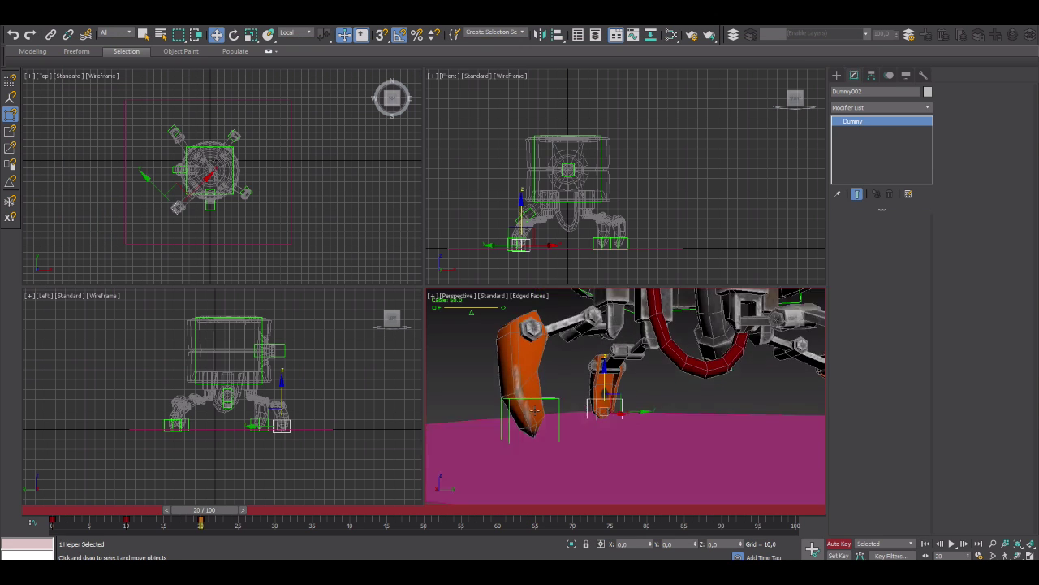
key(z)
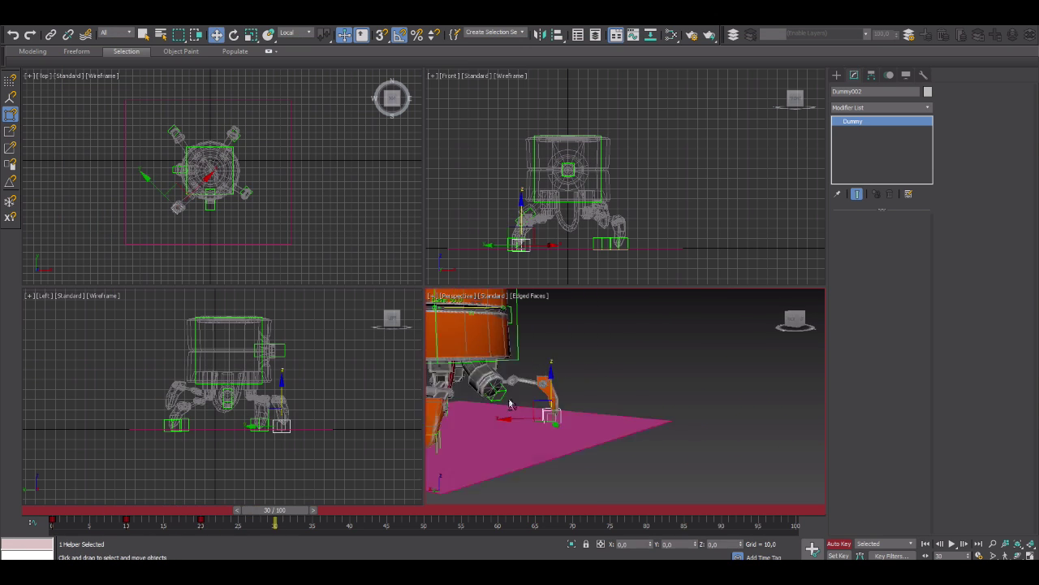
drag(203, 526, 304, 518)
alt+middle_drag(559, 388, 520, 374)
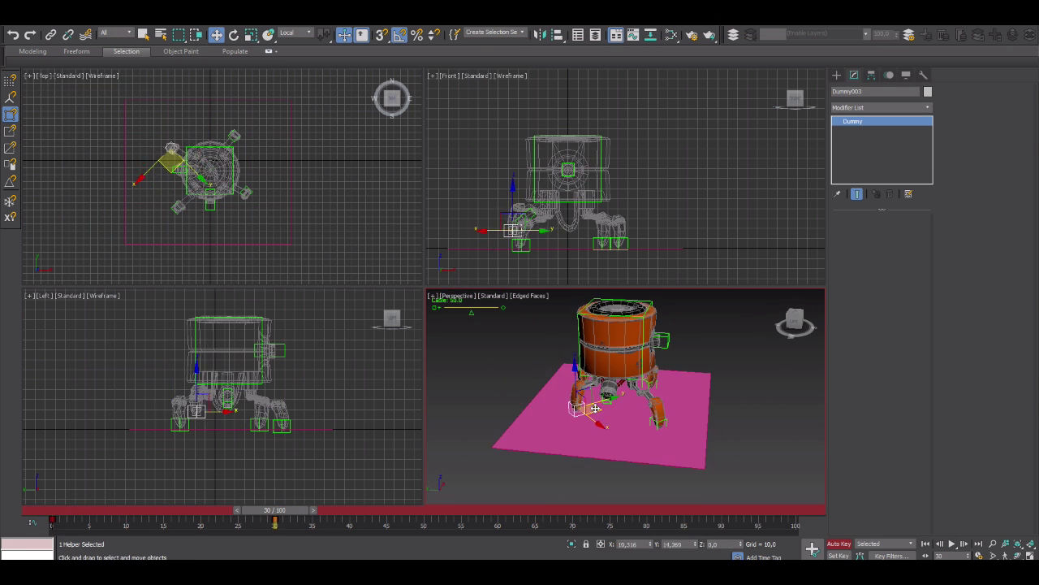
click(488, 360)
scroll(488, 360, up, 3)
click(538, 315)
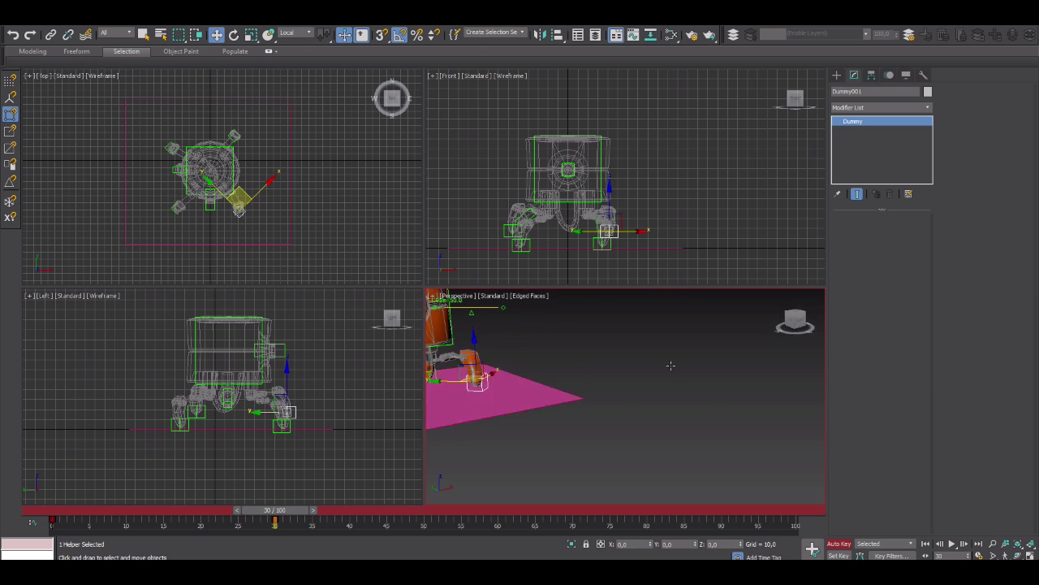
alt+middle_drag(538, 315, 584, 328)
scroll(585, 327, down, 3)
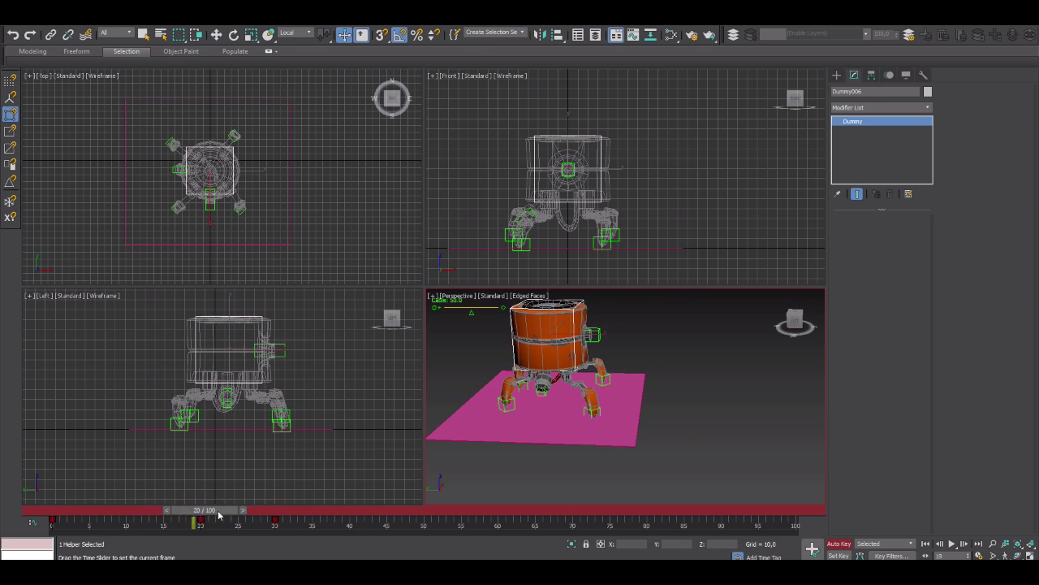
At frame 40, move a leg dummy along the ground plane
drag(218, 514, 349, 514)
key(w)
click(507, 402)
alt+middle_drag(507, 402, 700, 405)
scroll(589, 396, down, 3)
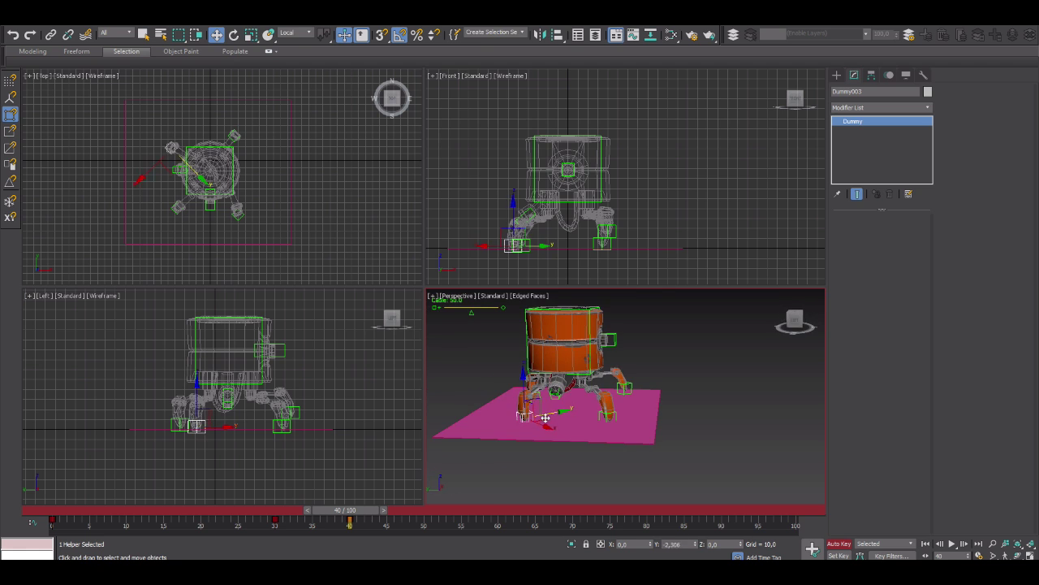
drag(169, 159, 178, 150)
alt+middle_drag(568, 390, 617, 382)
scroll(584, 382, down, 2)
Select another leg dummy and play the walk back to review it
click(674, 396)
mouse_move(528, 406)
middle_down()
mouse_move(674, 397)
mouse_move(653, 411)
middle_up()
scroll(671, 407, down, 2)
key(/)
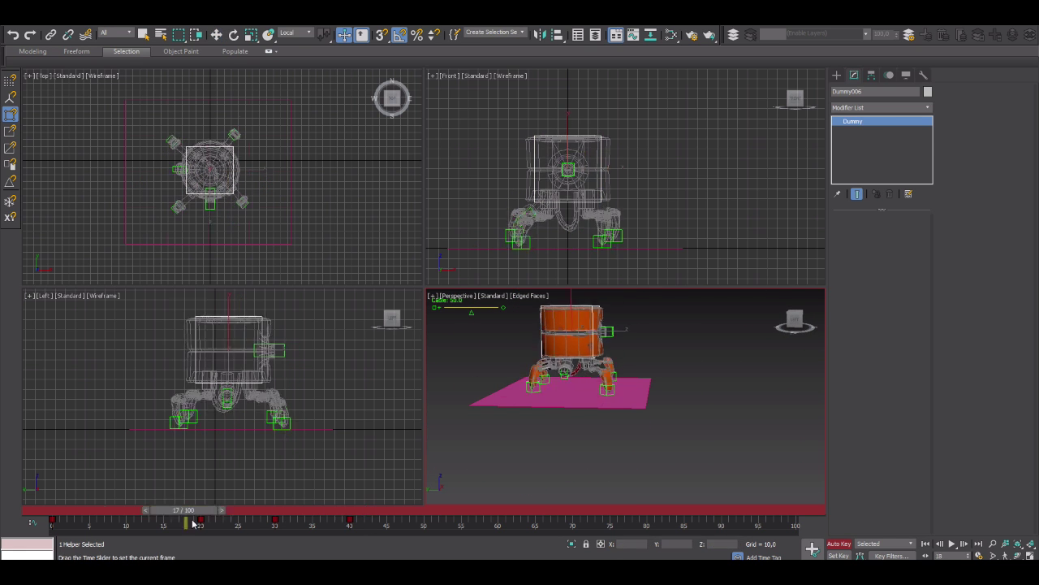
click(953, 549)
Replay the walk from frame 0 and select the seven control dummies
key(alt+w)
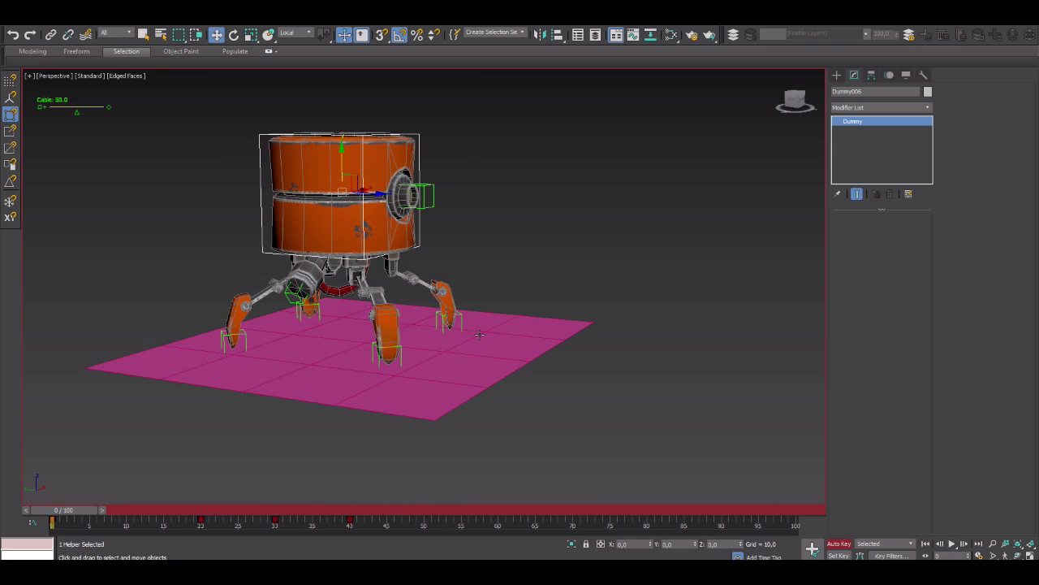
mouse_move(488, 510)
mouse_down()
mouse_move(73, 498)
mouse_move(203, 510)
mouse_up()
ctrl+click(494, 313)
key(/)
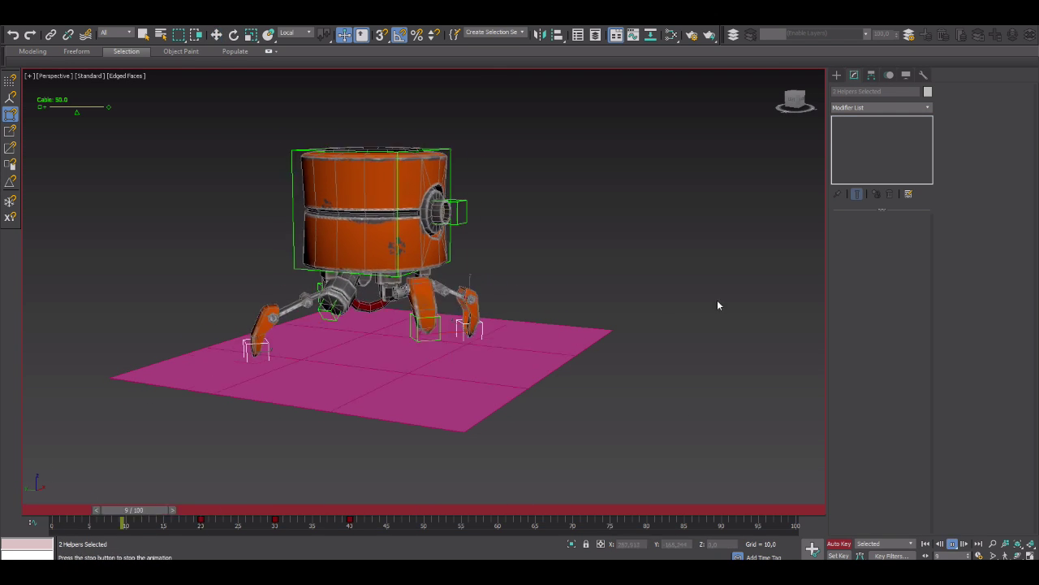
alt+middle_drag(716, 304, 686, 290)
key(ctrl+a)
click(616, 34)
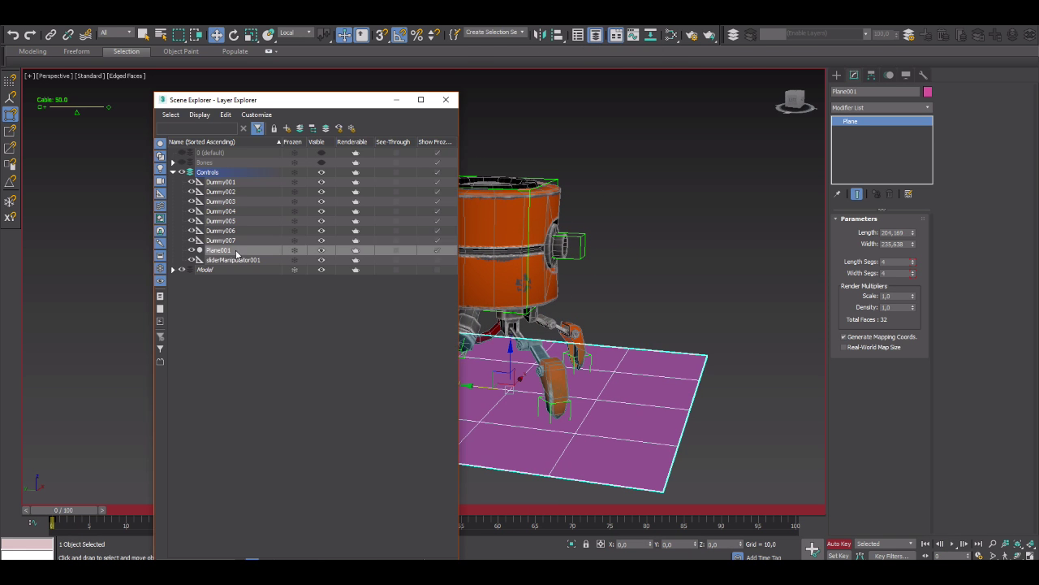
click(239, 254)
Extend the timeline to 150 frames and play the walk again
right_click(377, 524)
mouse_move(357, 491)
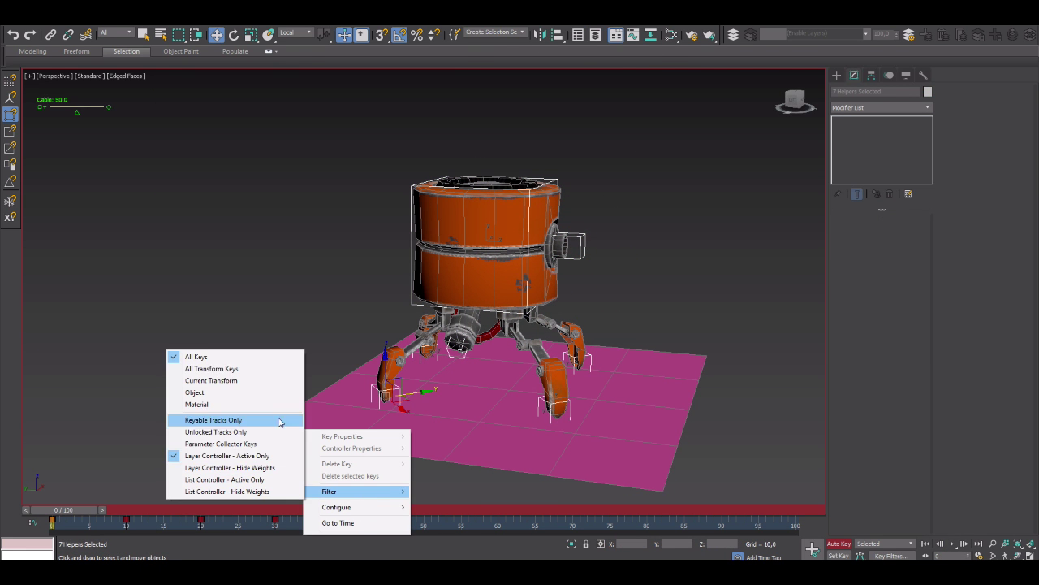
right_click(458, 532)
right_click(369, 532)
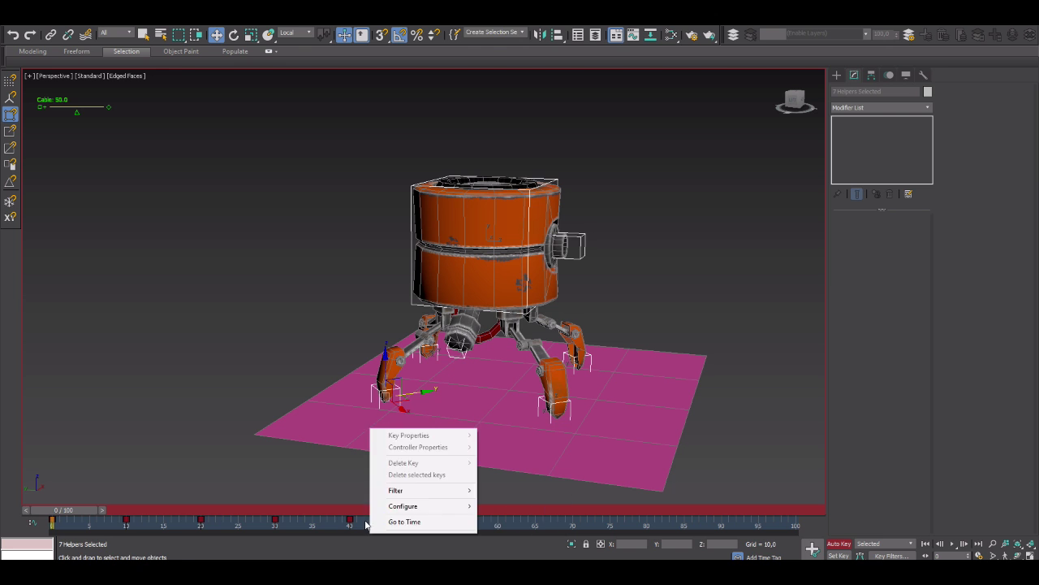
click(347, 533)
key(slash)
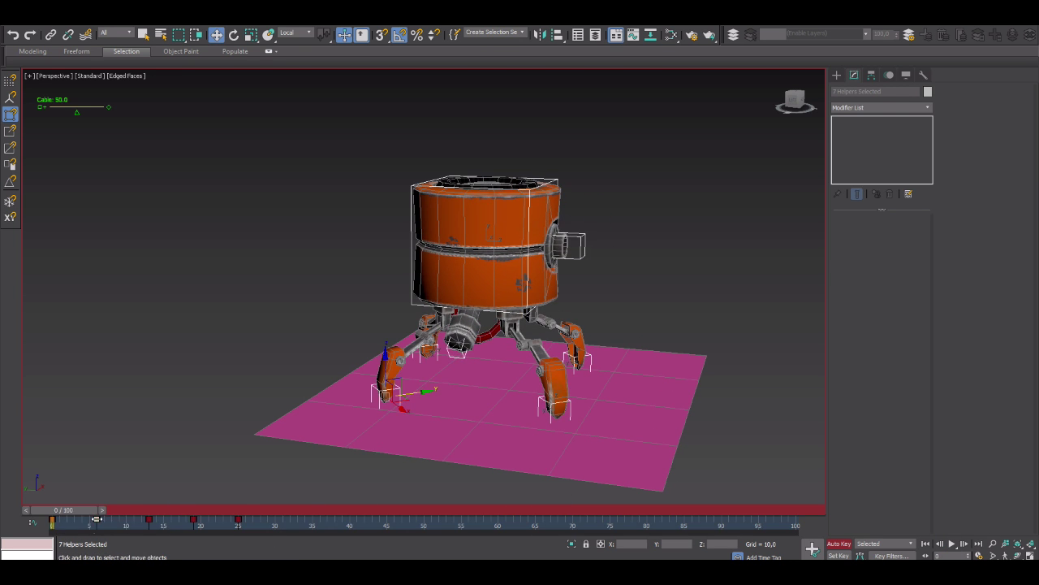
key(w)
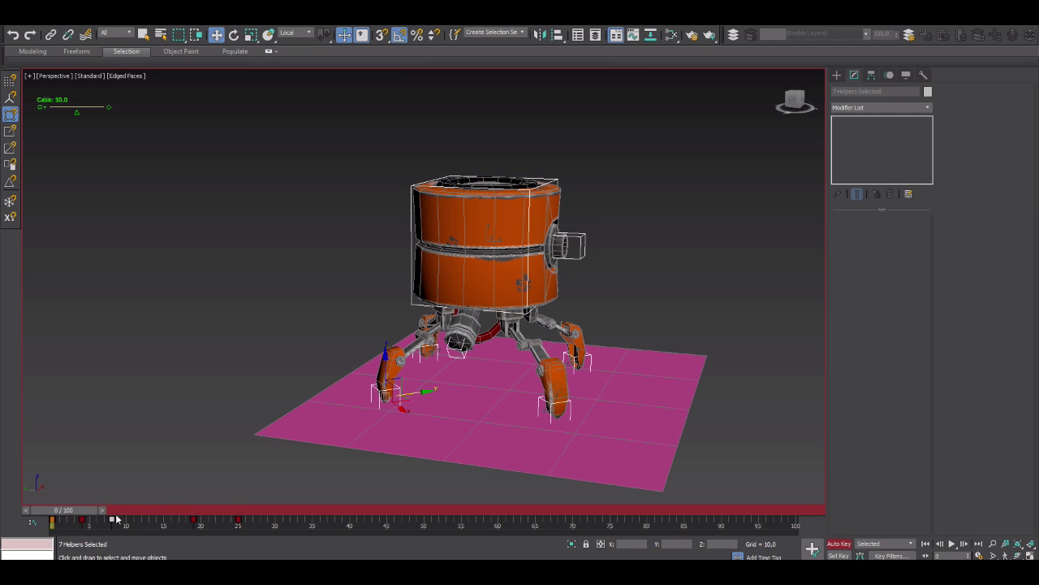
key(ctrl+d)
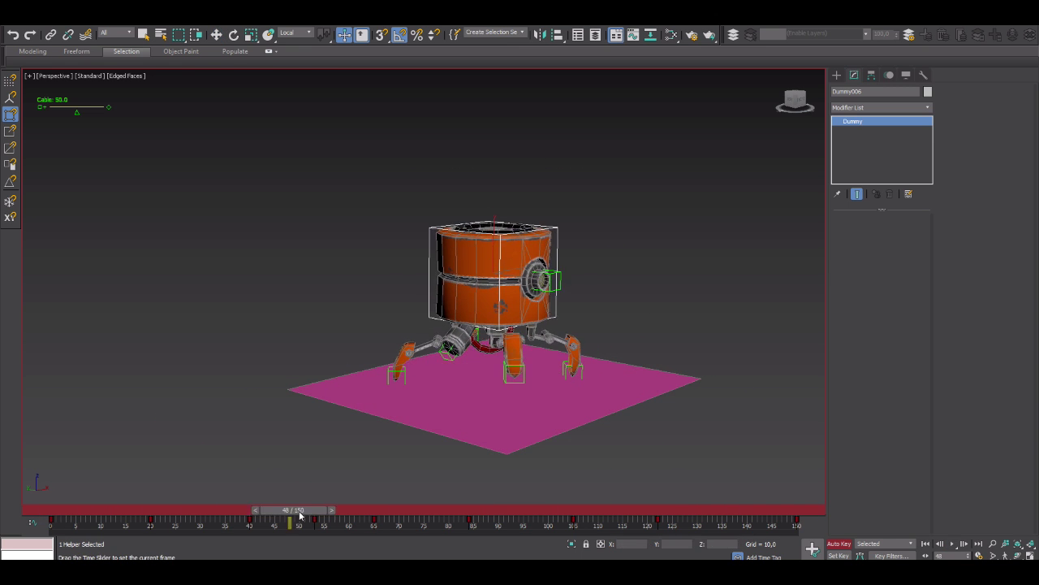
Play the walk from frame 53 through about frame 109 to review it
drag(300, 514, 320, 514)
key(w)
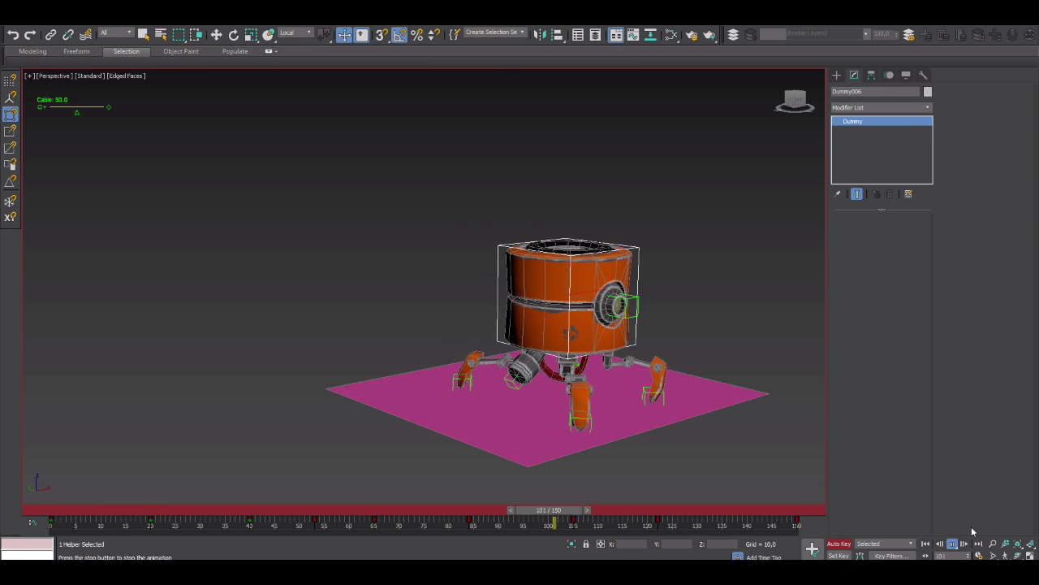
click(952, 543)
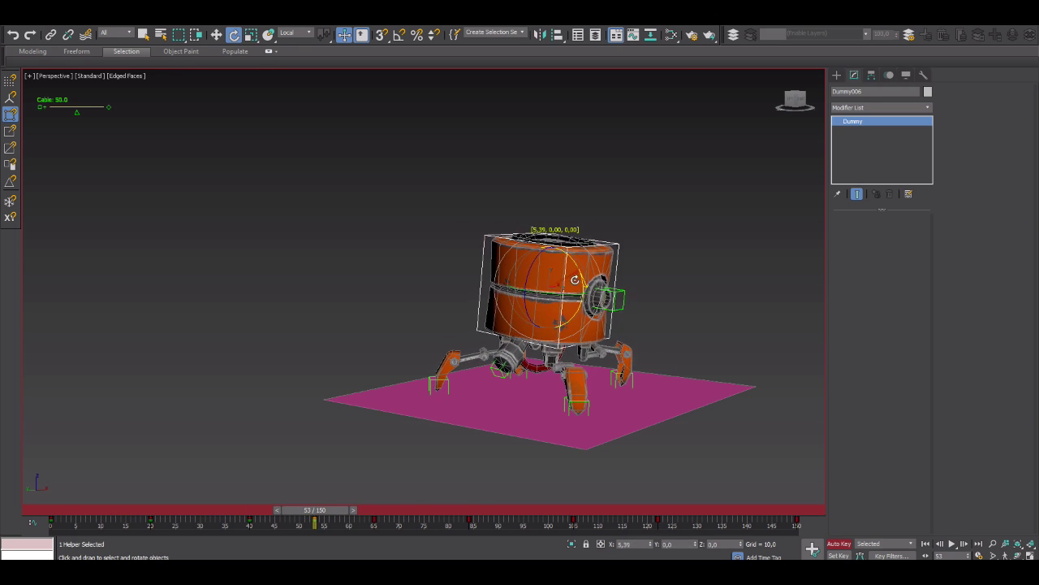
mouse_move(325, 510)
mouse_down()
mouse_move(605, 510)
mouse_move(657, 524)
mouse_up()
key(slash)
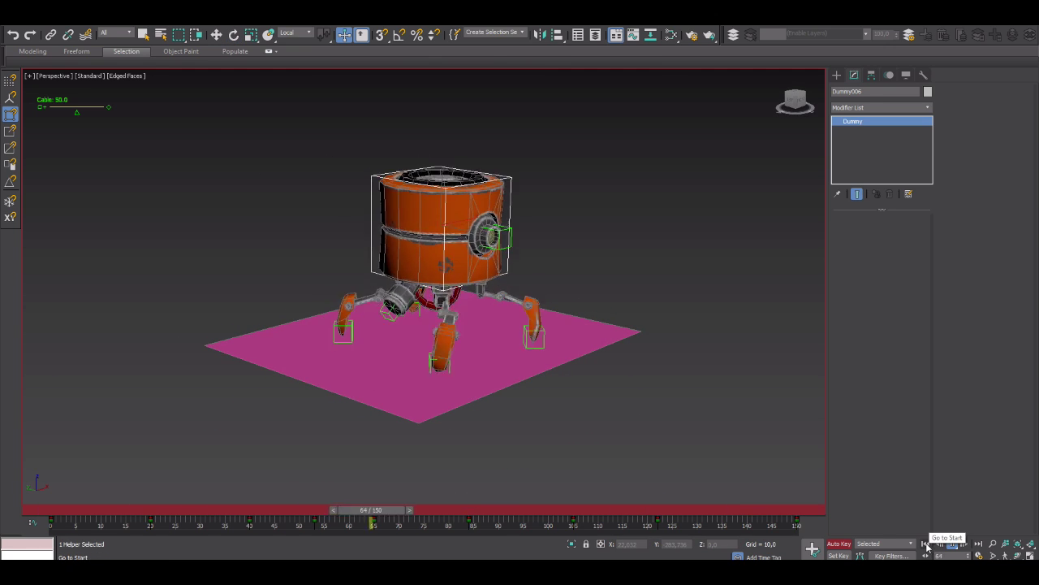
click(927, 543)
Preview around frame 10, then key a tilt on the eye control at frame 45
drag(63, 510, 112, 510)
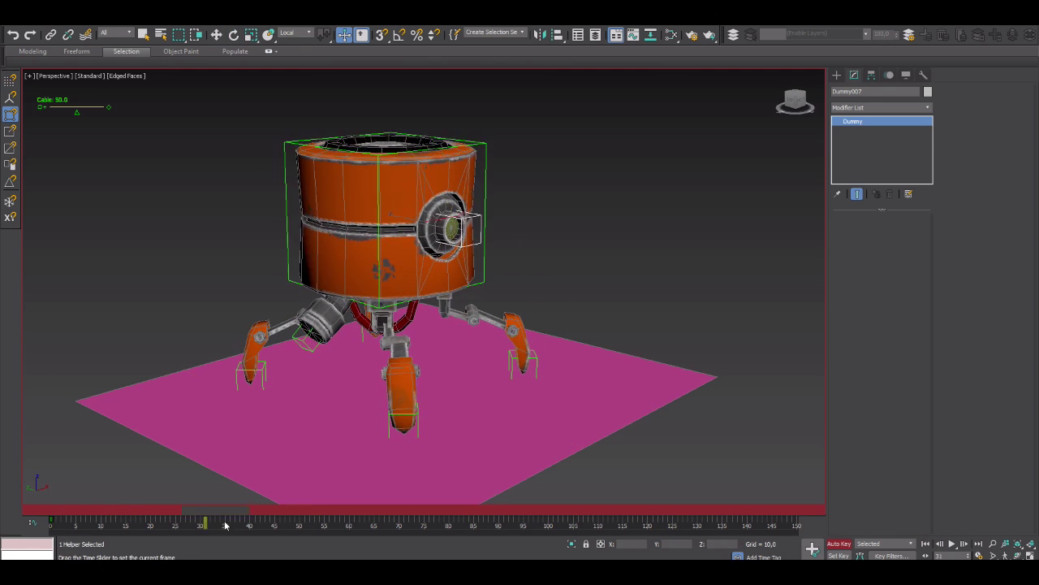
key(slash)
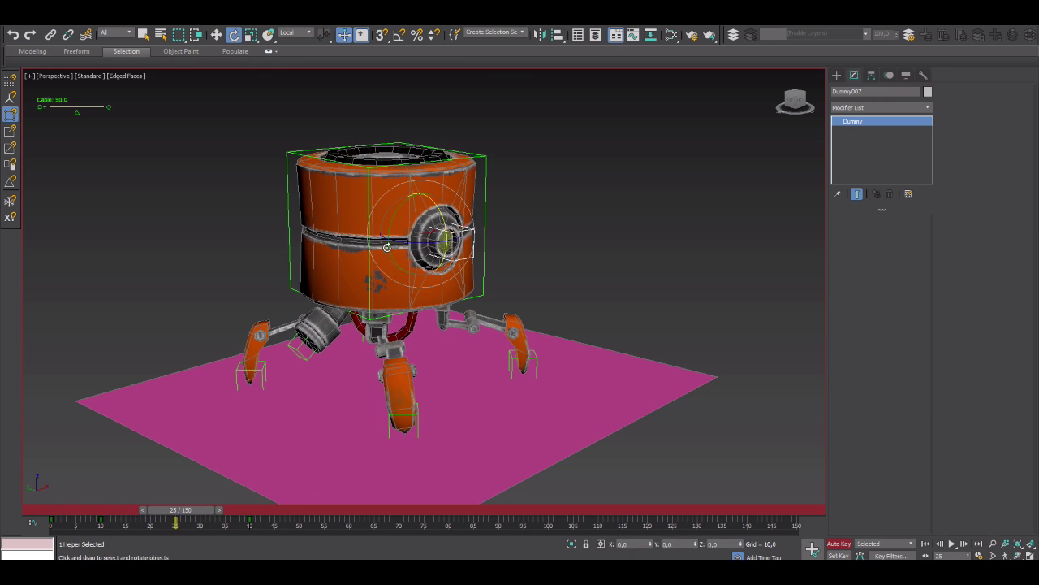
click(926, 543)
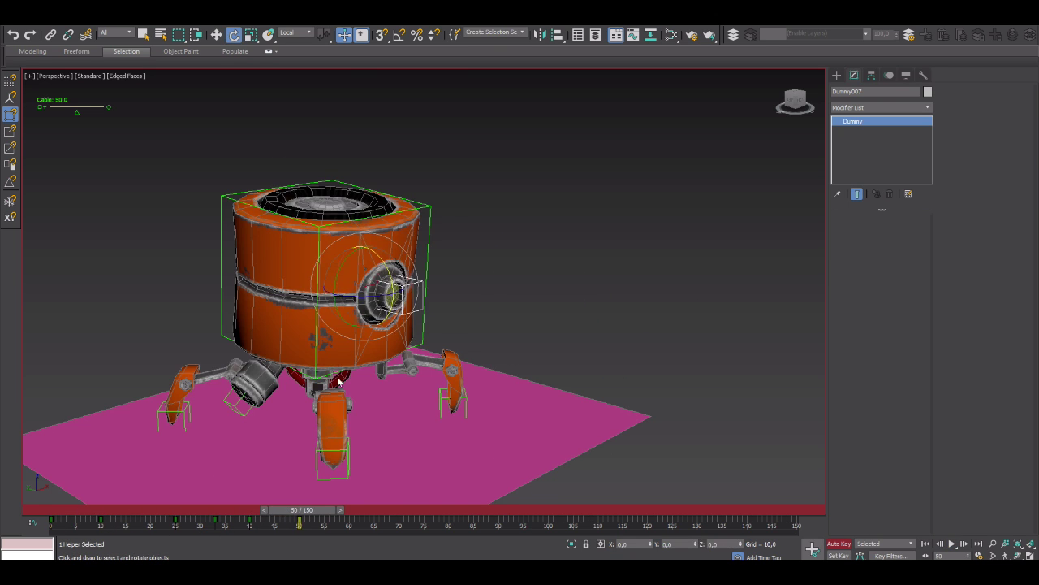
mouse_move(300, 510)
mouse_down()
mouse_move(276, 509)
mouse_move(440, 511)
mouse_move(162, 512)
mouse_move(604, 511)
mouse_move(676, 527)
mouse_up()
key(e)
key(q)
Key a slight rotation on the selected dummy at frame 20, then deselect it
key(/)
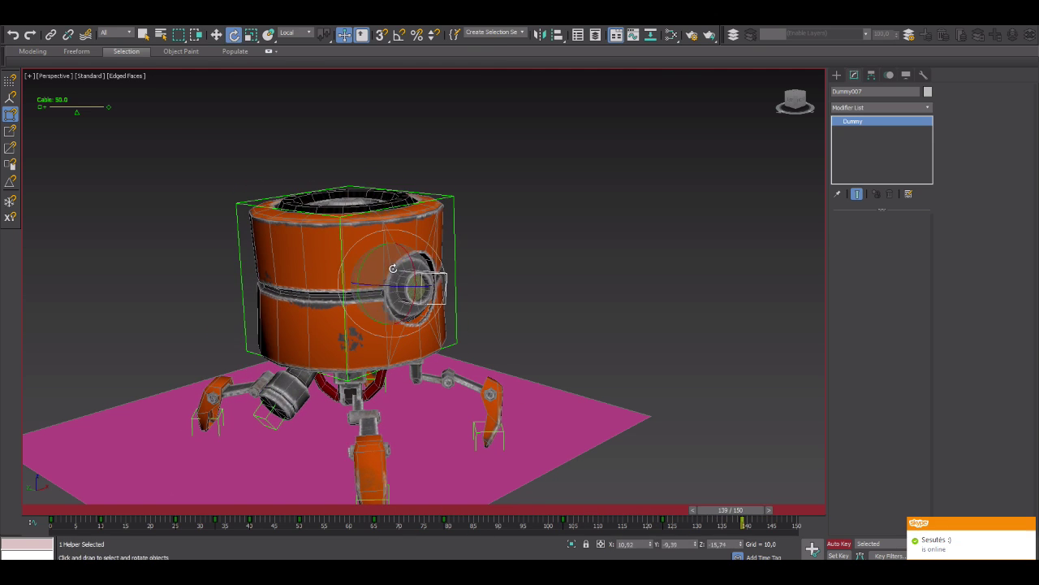
scroll(567, 337, down, 5)
scroll(463, 341, up, 3)
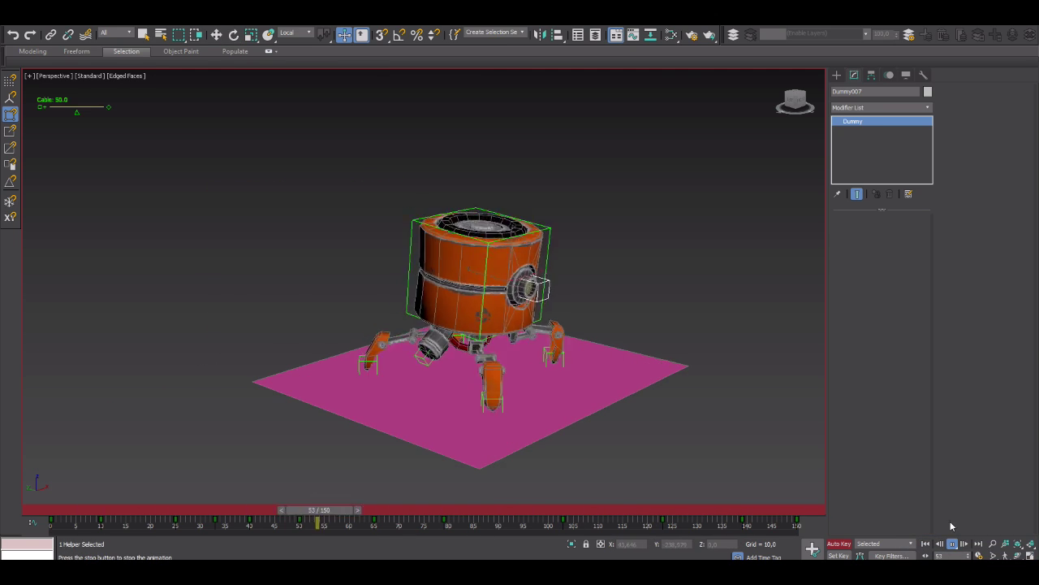
scroll(463, 341, up, 3)
click(175, 510)
drag(195, 511, 181, 512)
key(e)
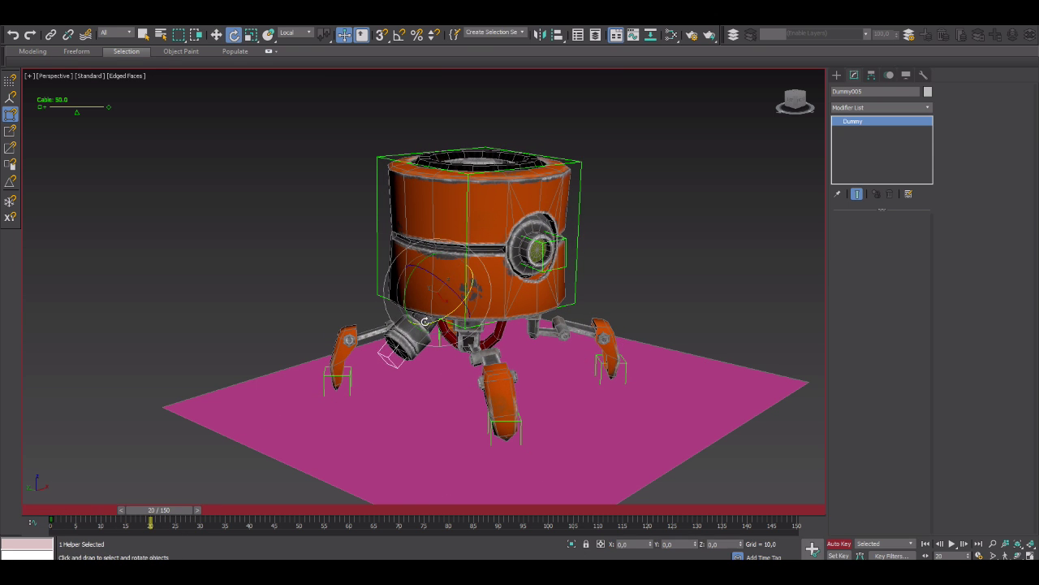
key(w)
click(680, 277)
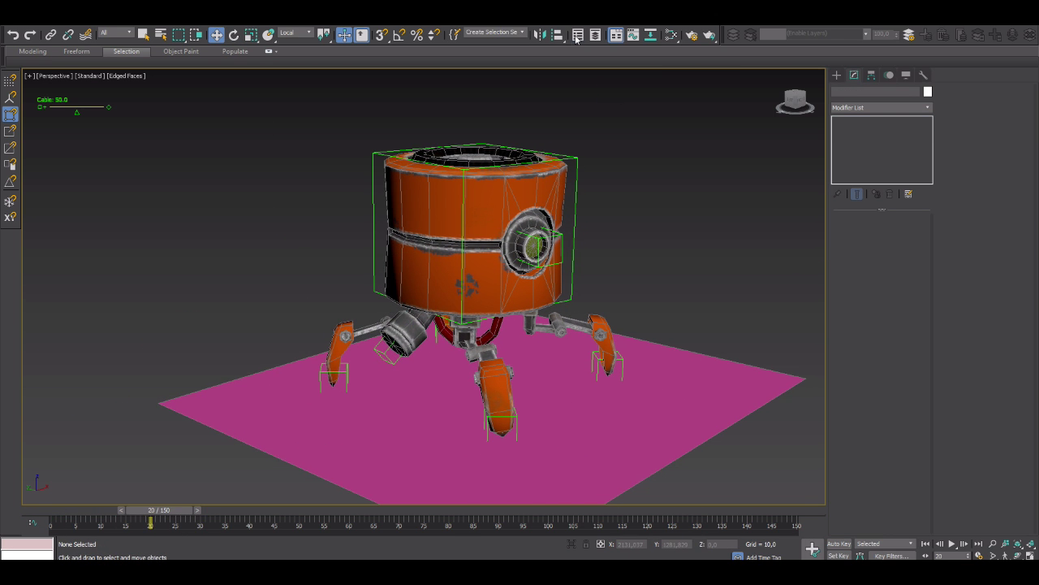
Select the barrel control Dummy005 through the layer explorer
click(577, 35)
drag(243, 93, 146, 126)
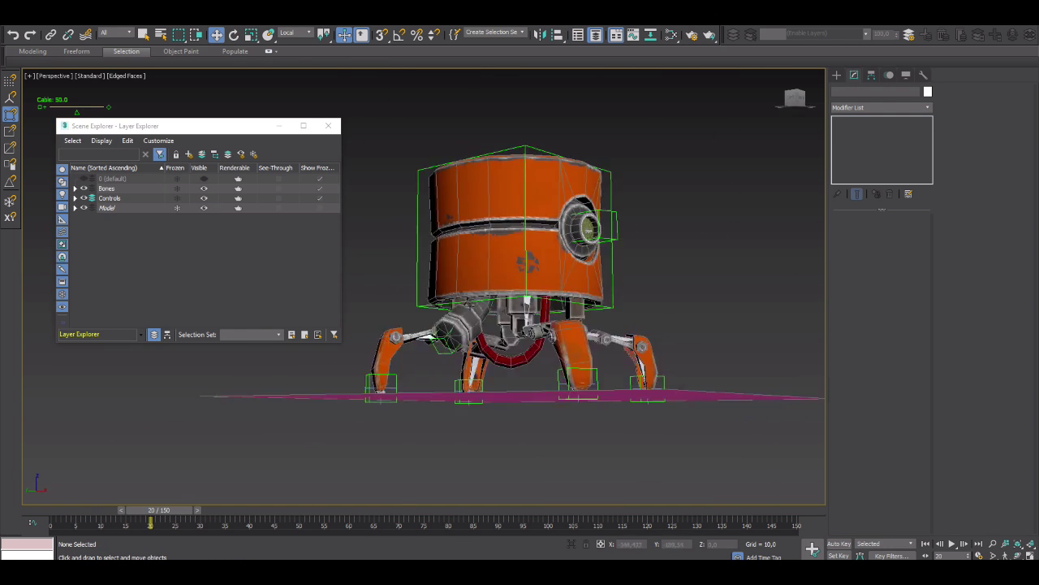
click(83, 208)
right_click(445, 329)
click(465, 337)
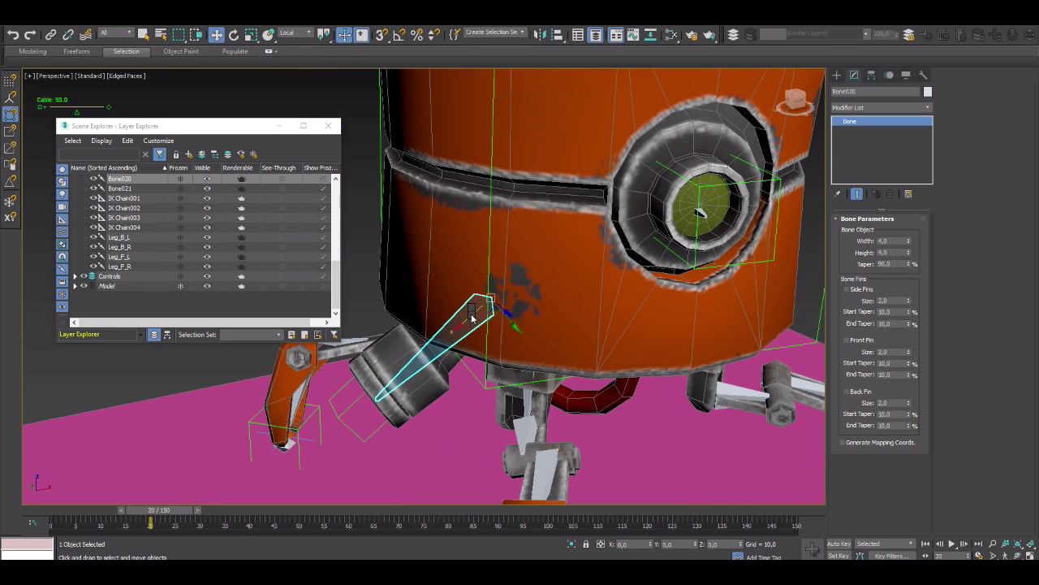
key(e)
drag(380, 371, 456, 244)
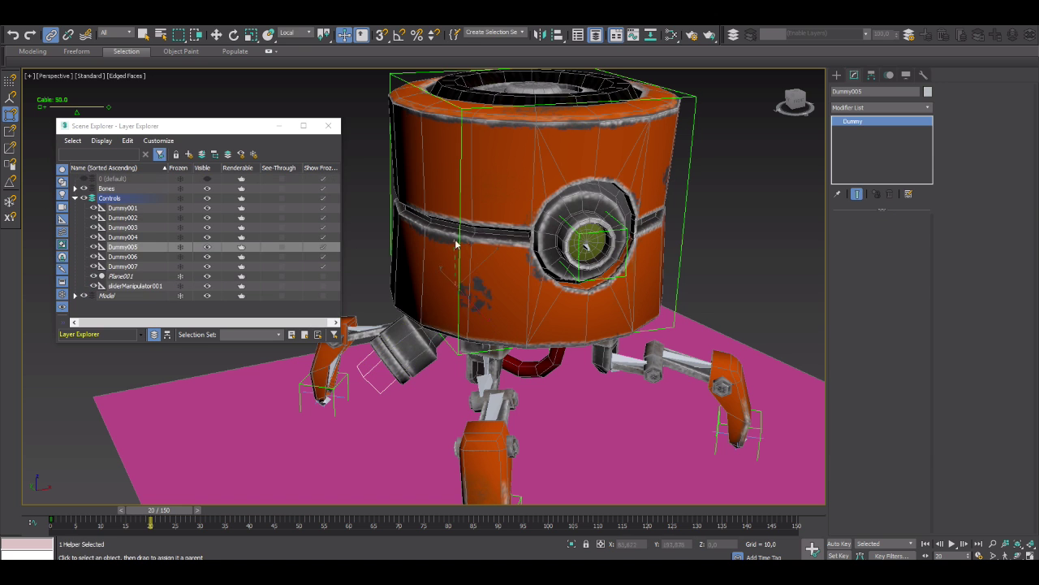
Turn on Auto Key and move the time slider to frame 20
key(e)
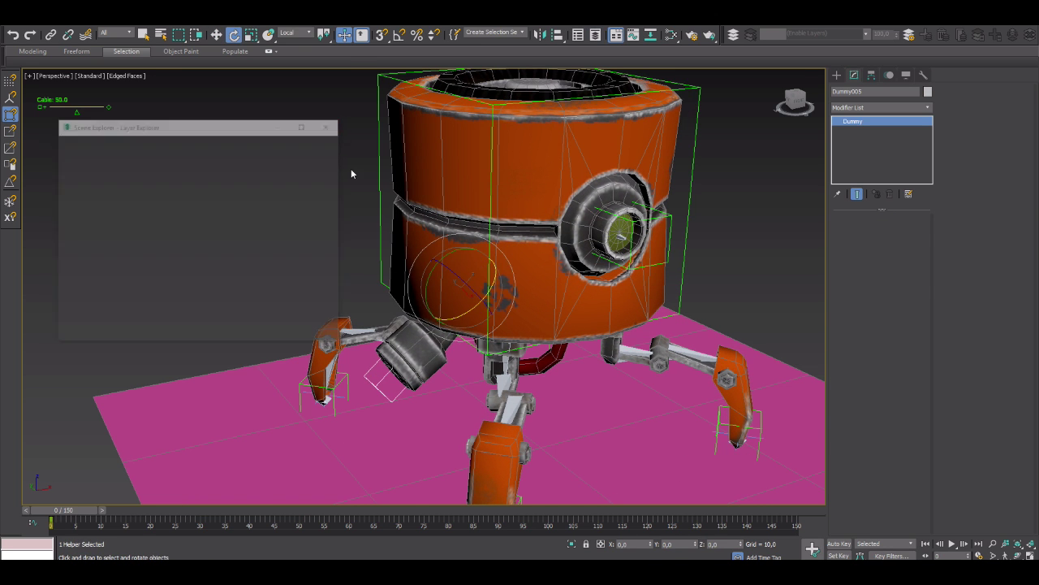
key(n)
drag(162, 515, 167, 515)
Tilt Dummy005 13° about X, then key another barrel tilt at frame 10
drag(406, 281, 400, 309)
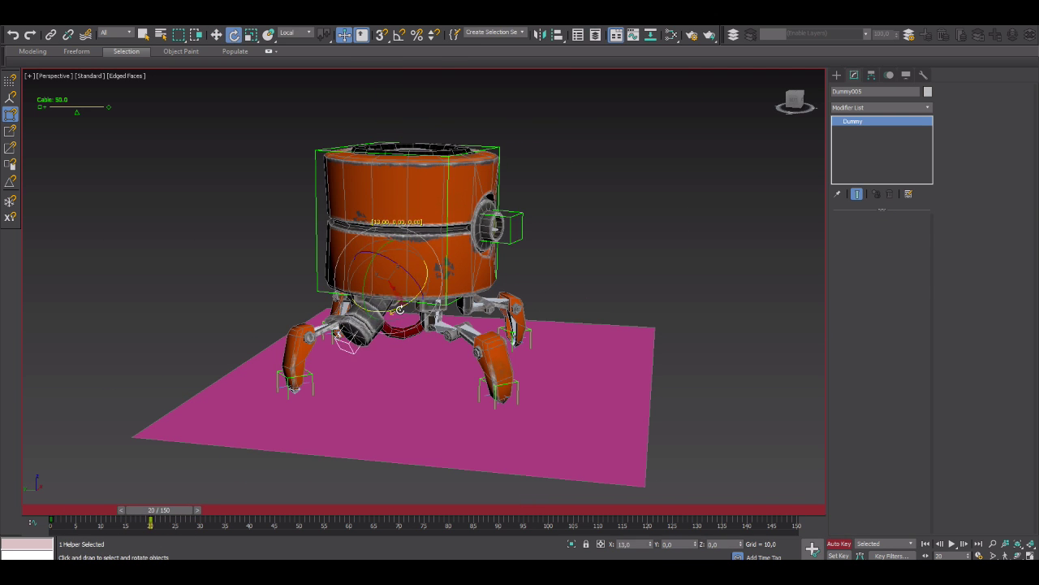
mouse_move(137, 510)
mouse_down()
mouse_move(187, 511)
mouse_move(178, 526)
mouse_move(130, 519)
mouse_up()
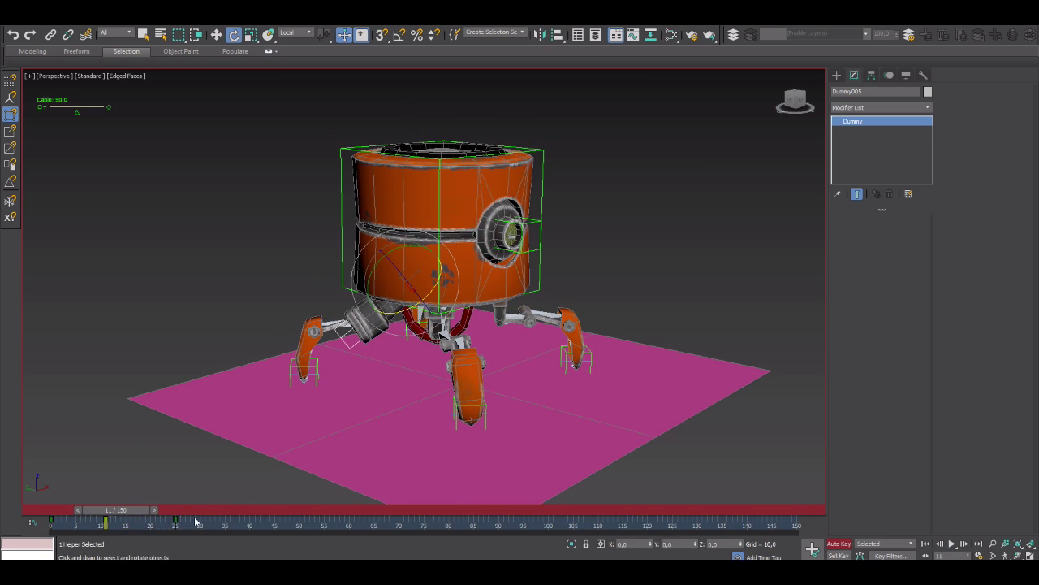
mouse_move(195, 522)
mouse_down()
mouse_move(126, 523)
mouse_move(445, 516)
mouse_up()
key(e)
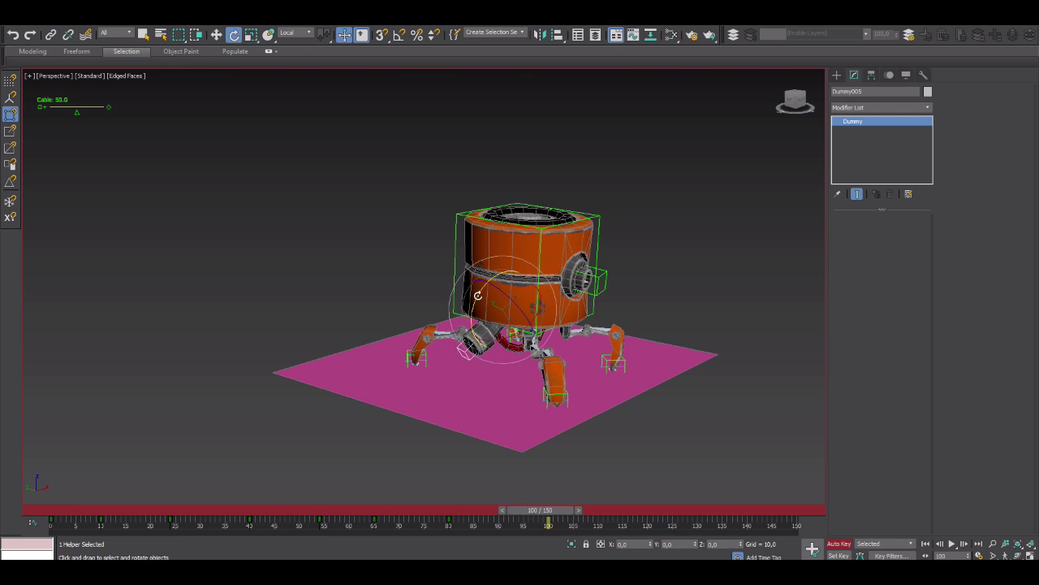
Deselect the barrel dummy and play back the full 150-frame walk
click(568, 479)
drag(540, 510, 616, 510)
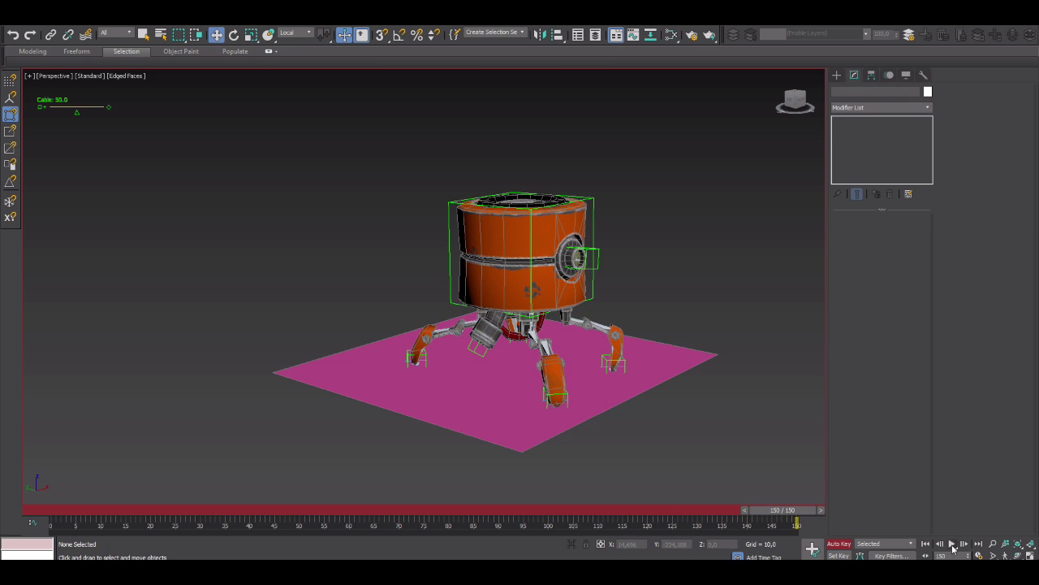
click(952, 544)
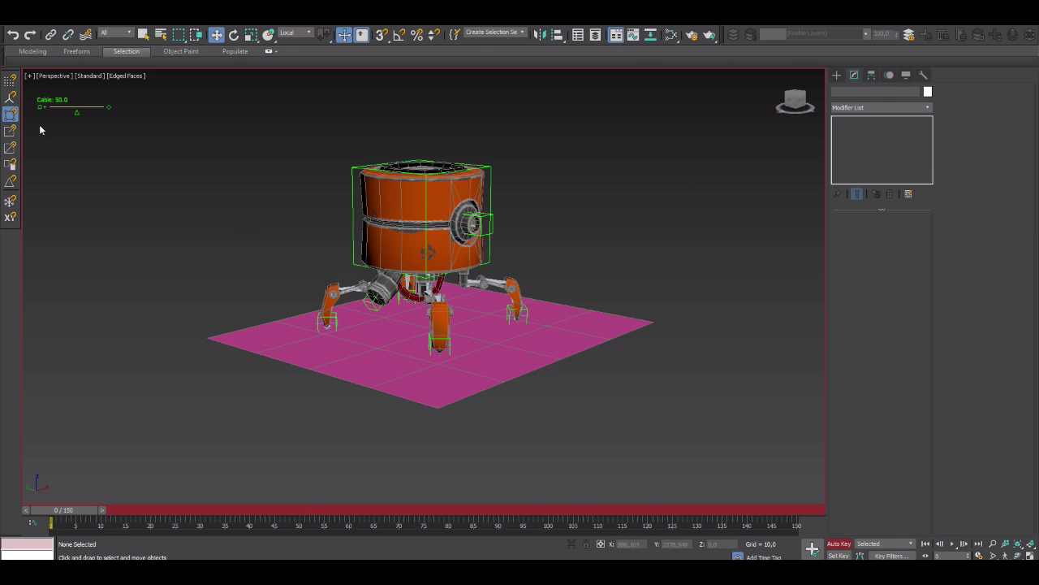
Select the Cable slider manipulator and scrub the timeline to watch its Value change
drag(65, 511, 70, 512)
click(57, 99)
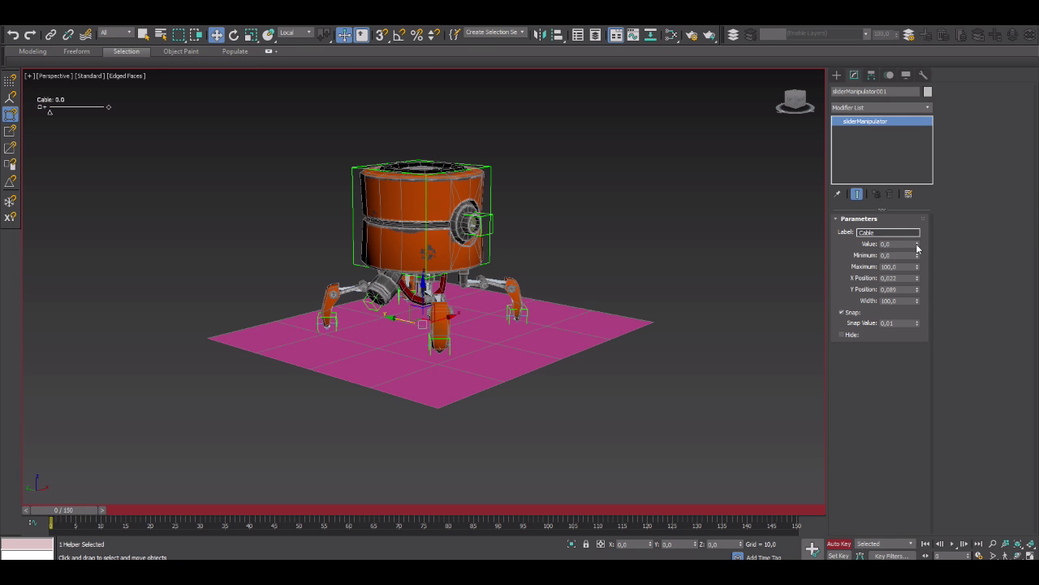
drag(86, 512, 101, 514)
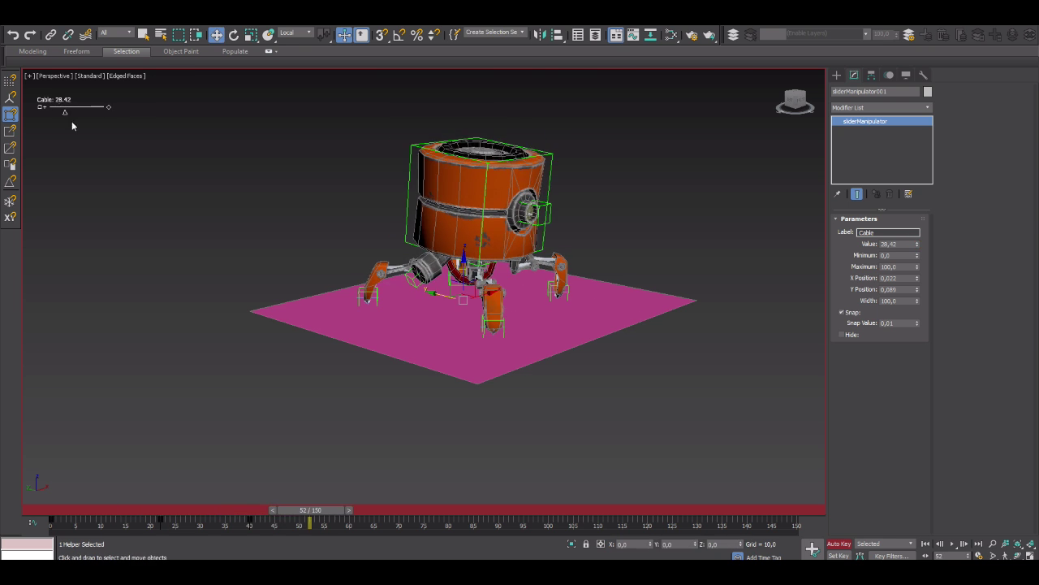
drag(411, 509, 489, 517)
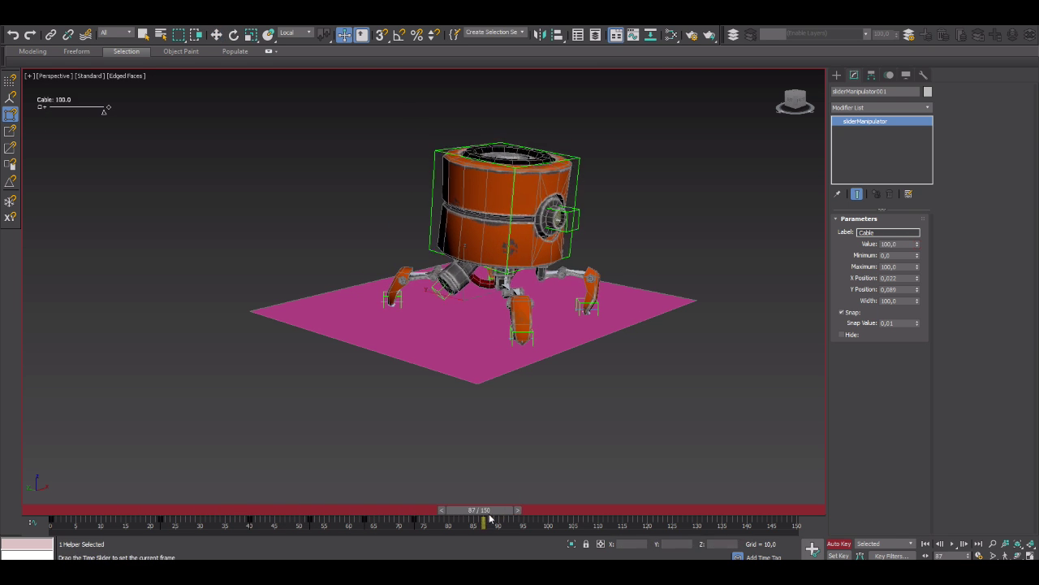
mouse_move(617, 514)
mouse_down()
mouse_move(793, 514)
mouse_move(729, 512)
mouse_up()
Clear the selection and play back the walk animation
key(w)
right_click(650, 238)
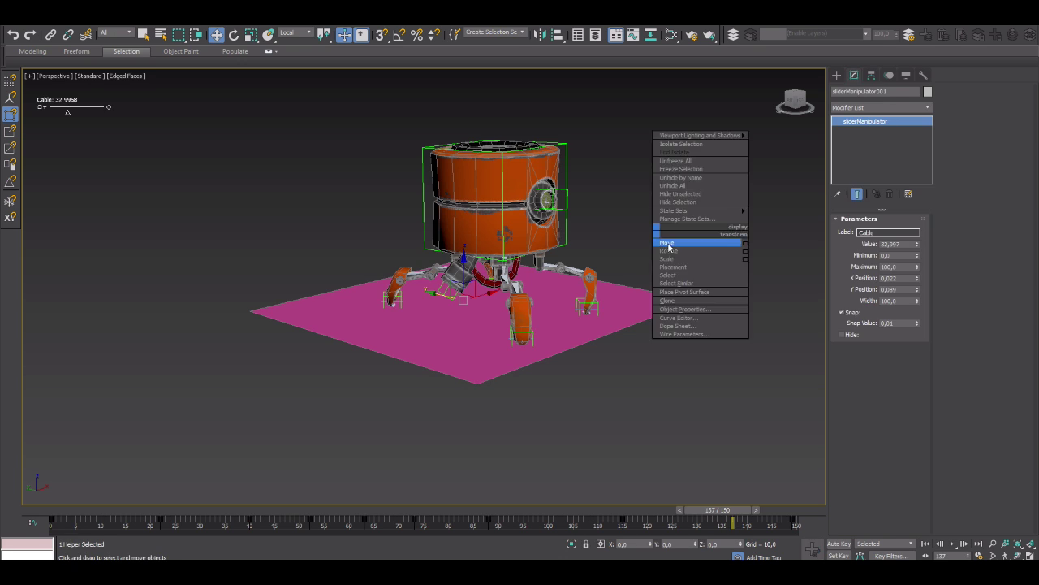
click(633, 244)
click(952, 543)
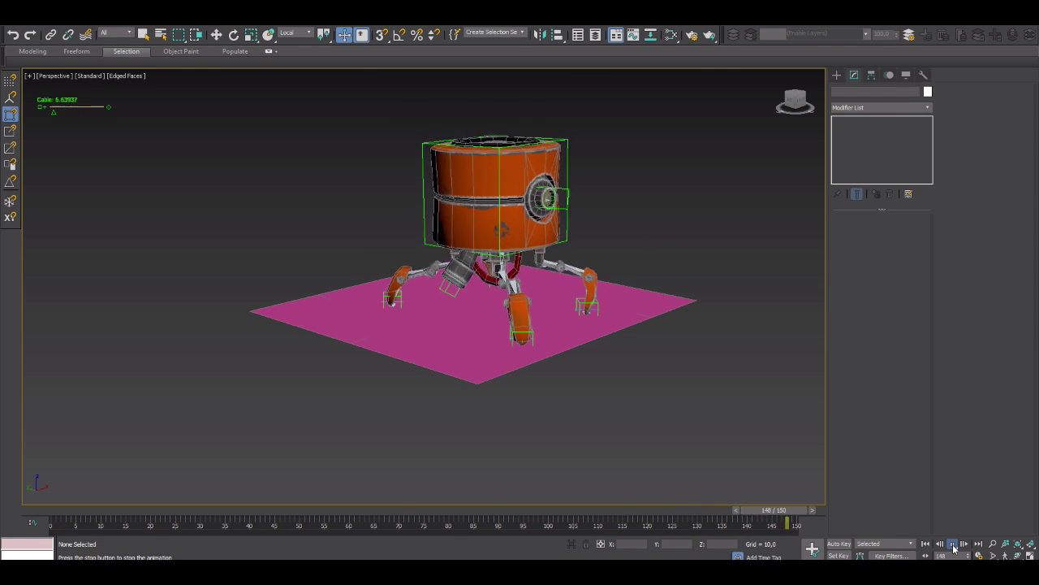